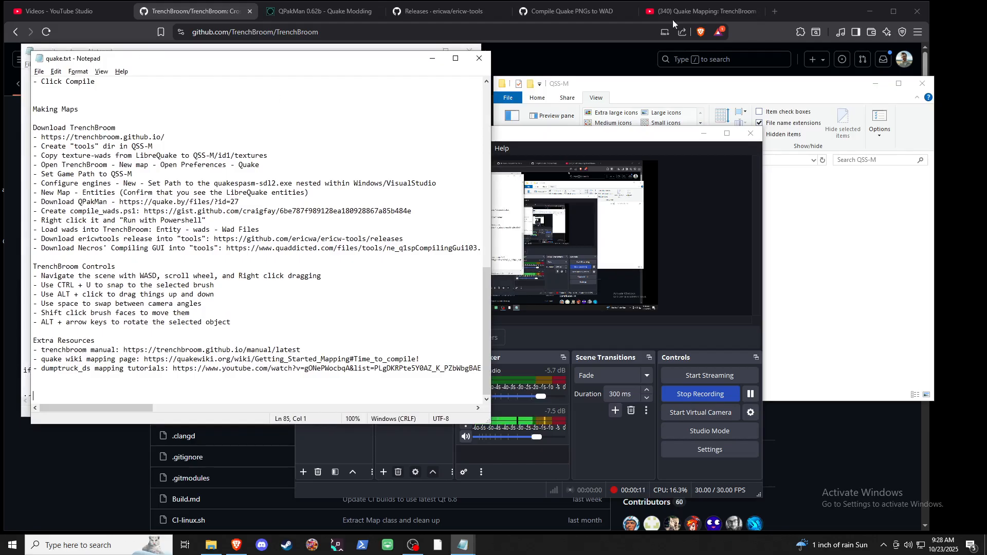
# - Open the releases page of the TrenchBroom GitHub repository and find the TrenchBroom 2025.3 download assets
pyautogui.click(704, 133)
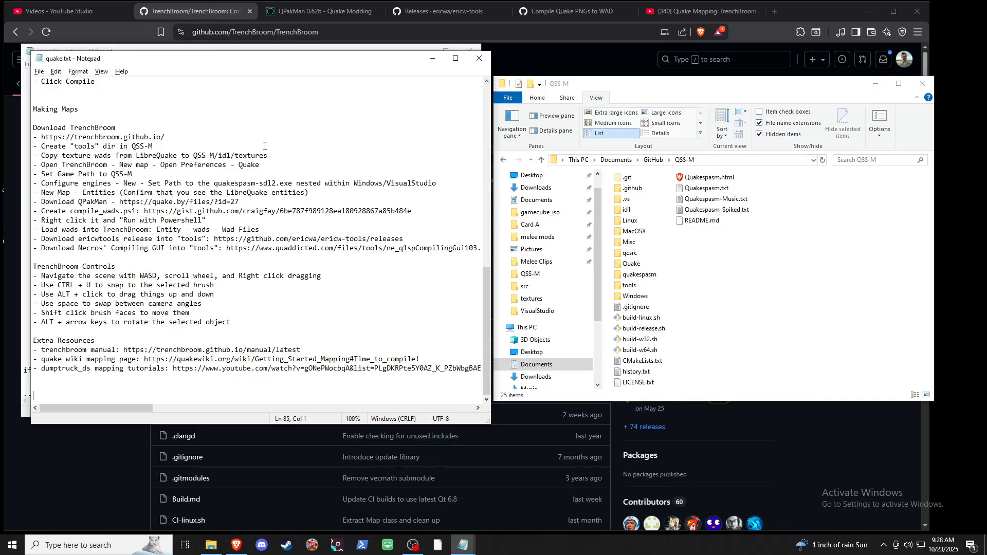
pyautogui.click(191, 9)
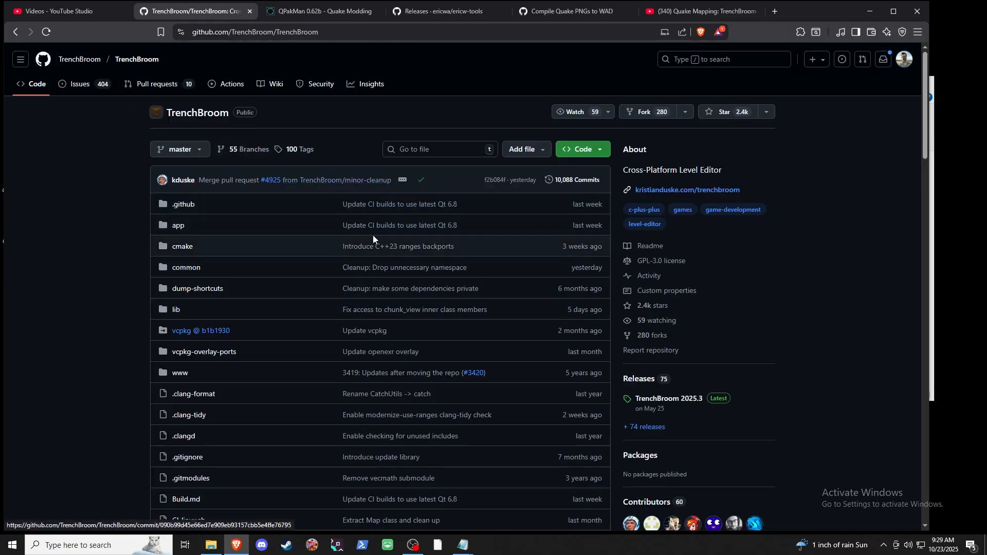
pyautogui.click(639, 384)
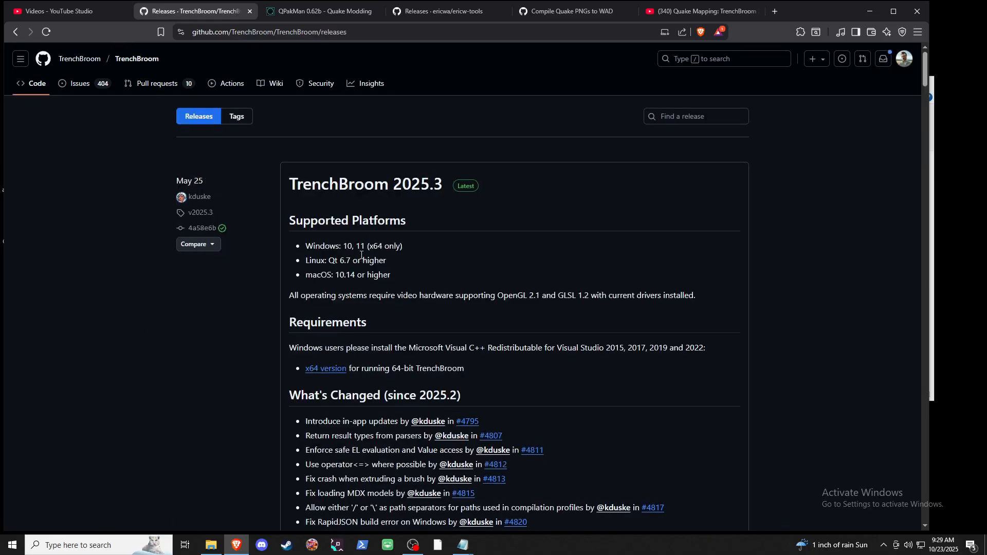
pyautogui.scroll(-3, 361, 255)
pyautogui.scroll(-6, 352, 238)
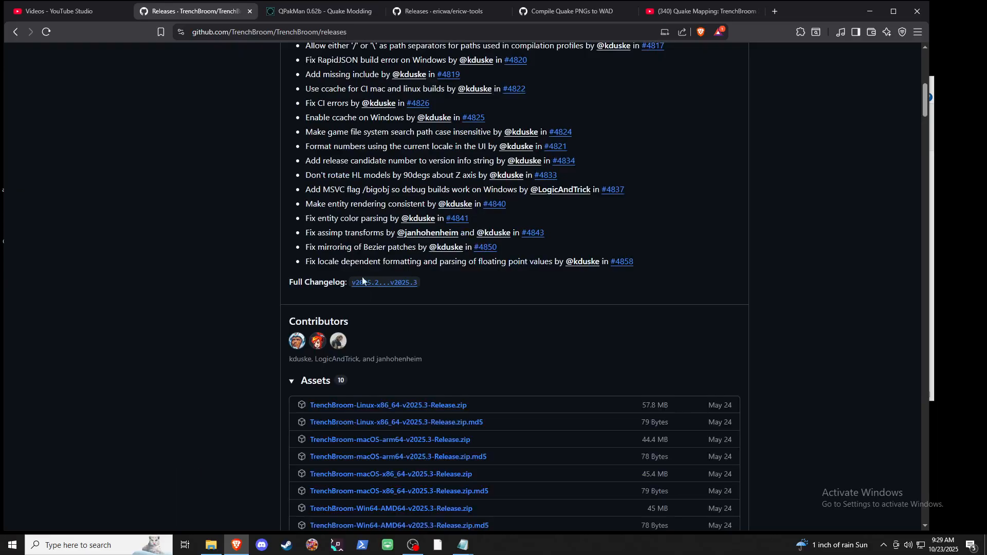
pyautogui.scroll(-3, 362, 280)
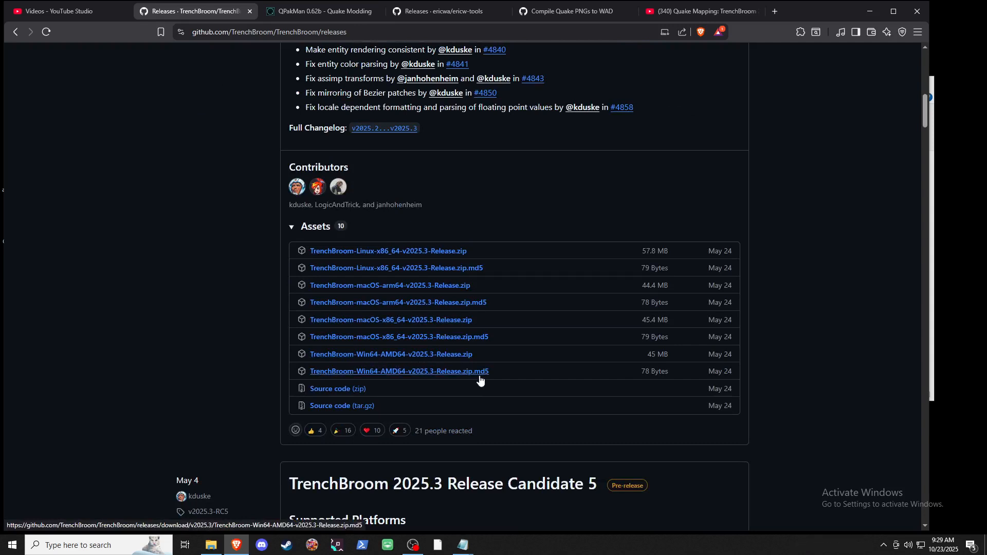
# - Start downloading TrenchBroom-Win64-AMD64-v2025.3-Release.zip and choose the tools folder inside QSS-M as the save location
pyautogui.click(425, 355)
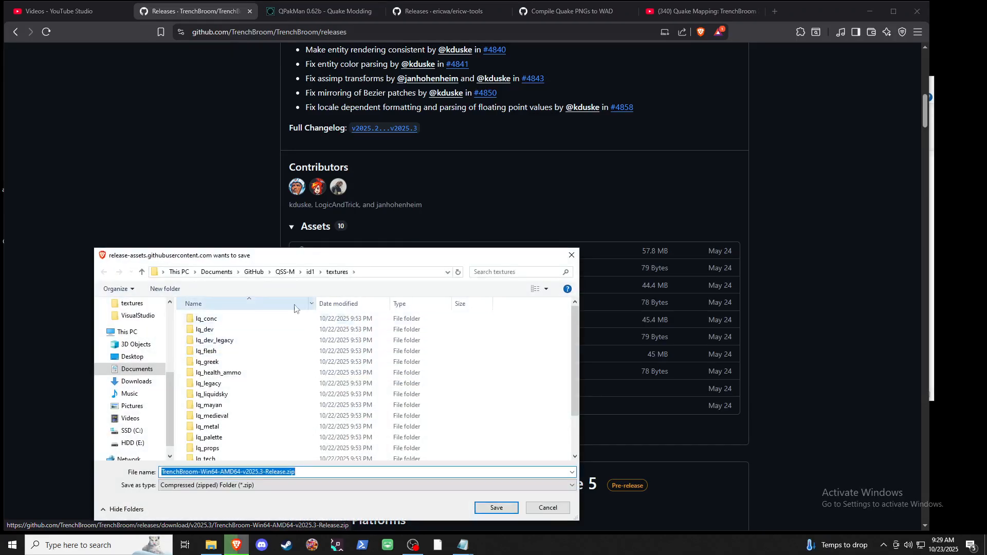
pyautogui.click(284, 271)
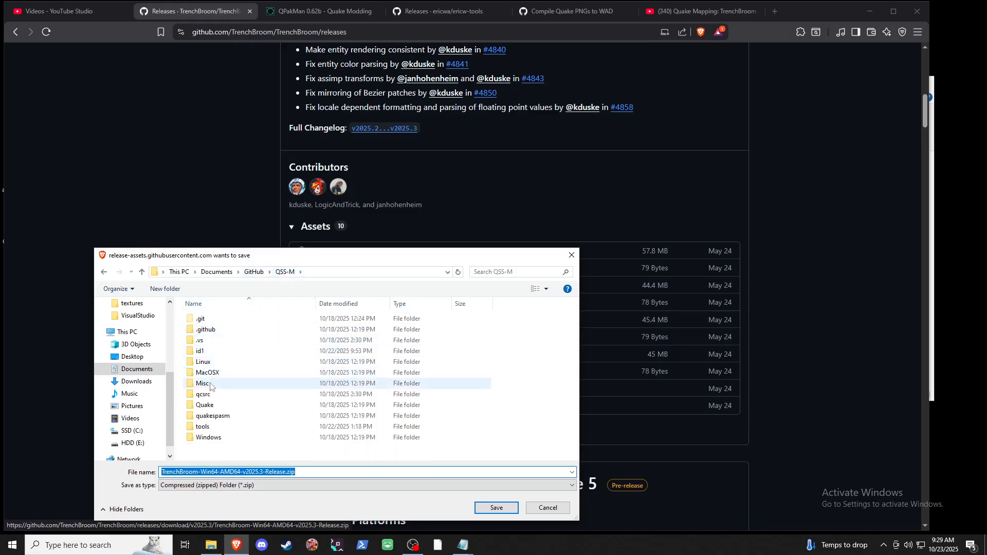
pyautogui.click(205, 352)
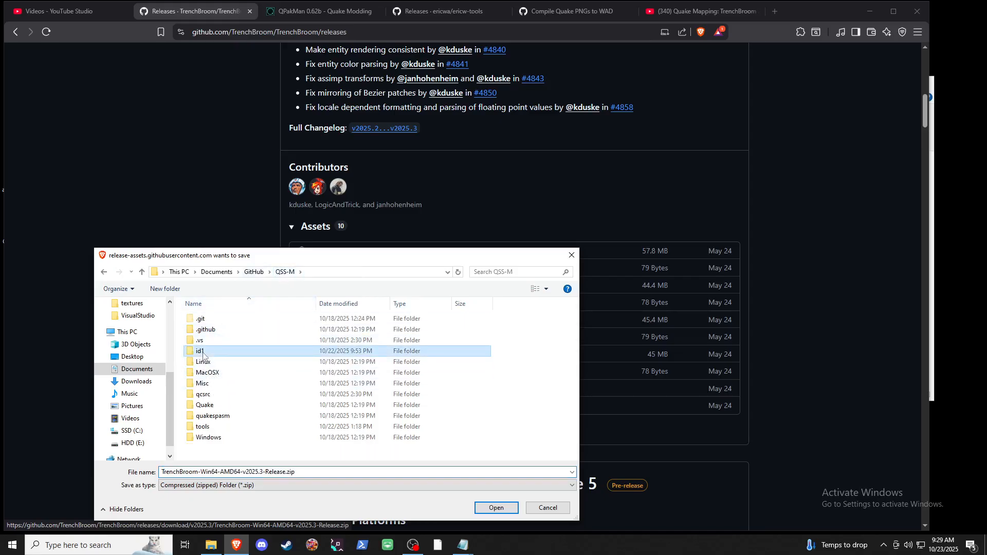
pyautogui.click(215, 451)
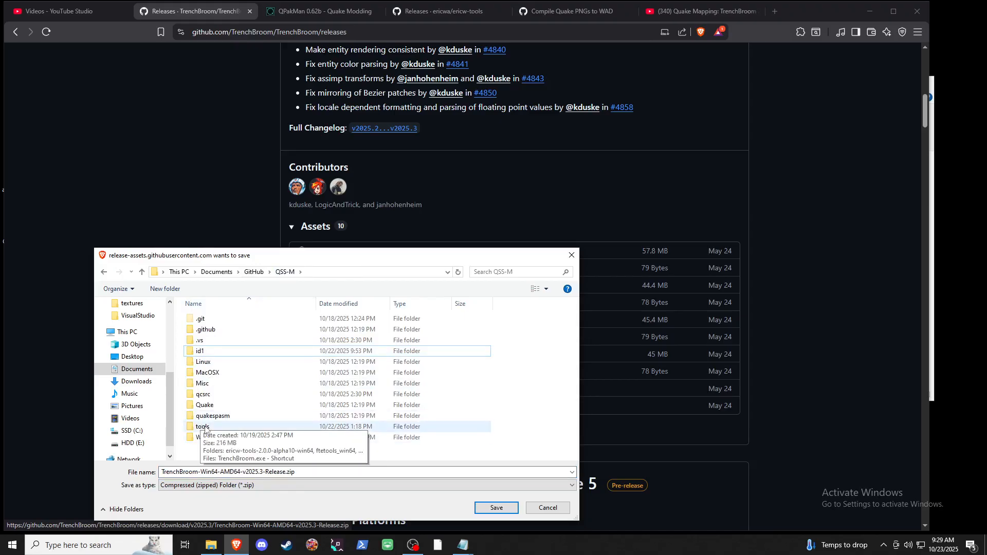
pyautogui.click(208, 429)
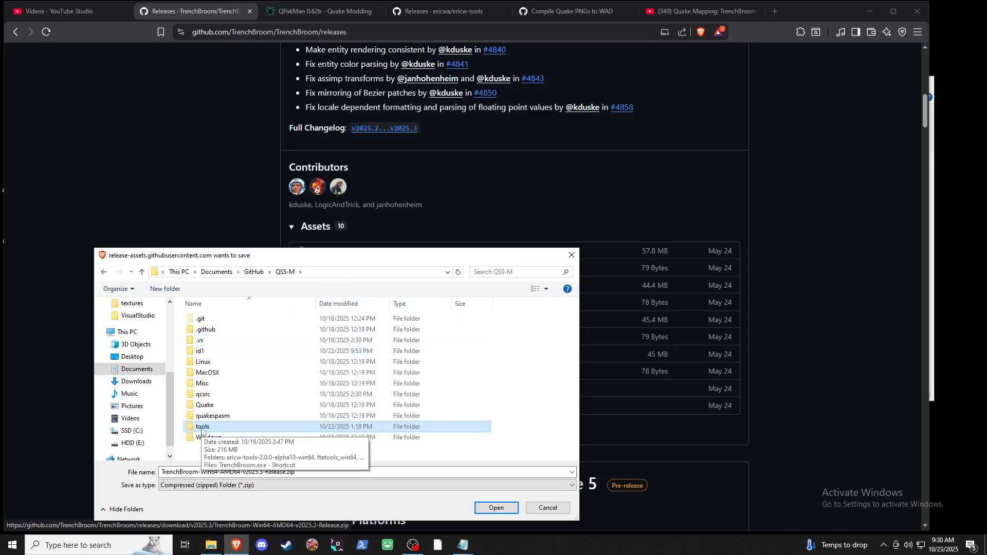
pyautogui.doubleClick(202, 430)
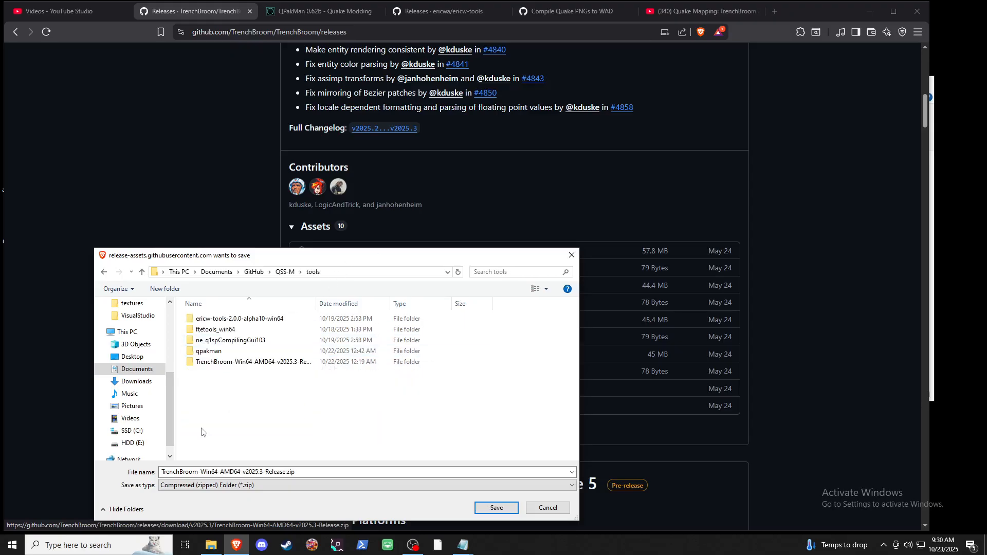
# - Rename the existing TrenchBroom release folder in tools as TrenchBroom and cancel saving the download
pyautogui.click(224, 363)
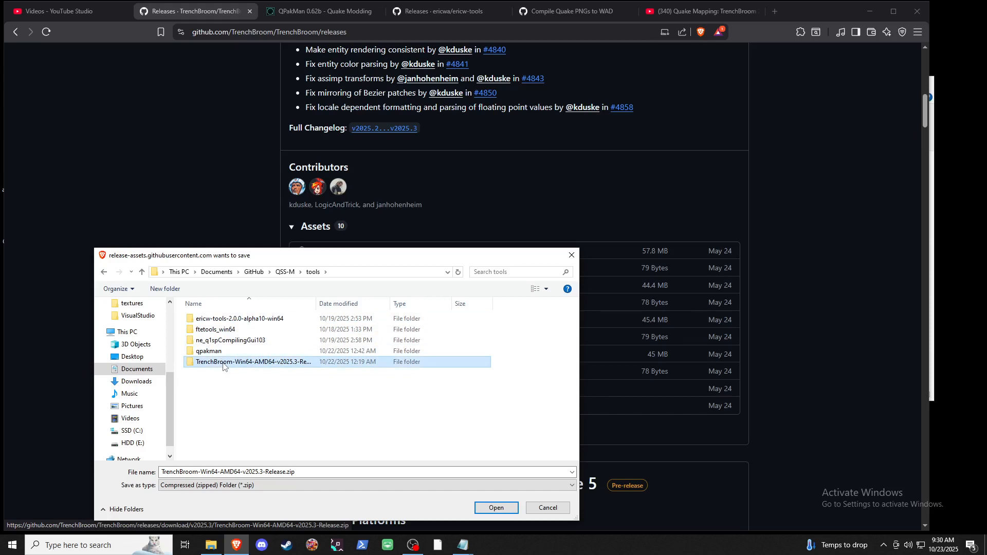
pyautogui.rightClick(223, 365)
pyautogui.click(268, 345)
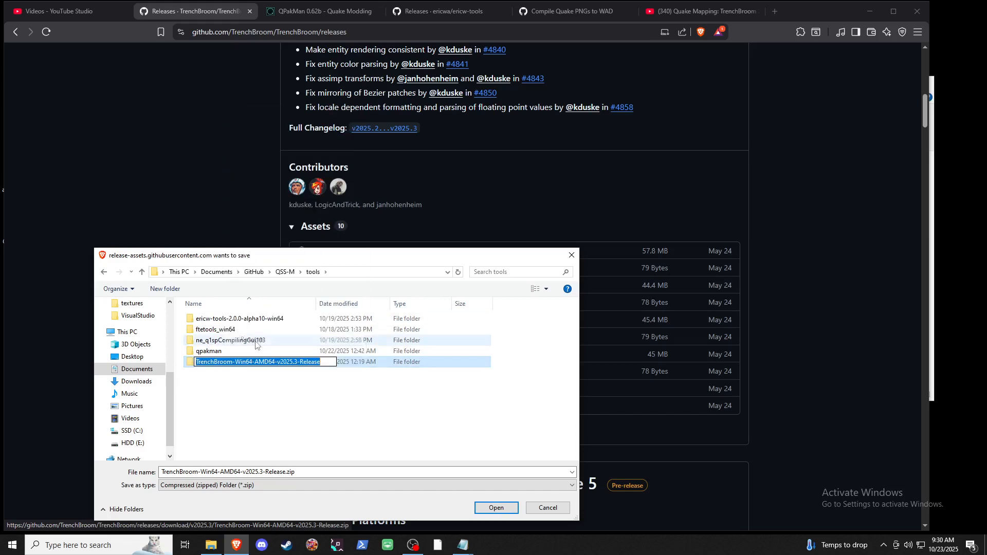
pyautogui.press('End')
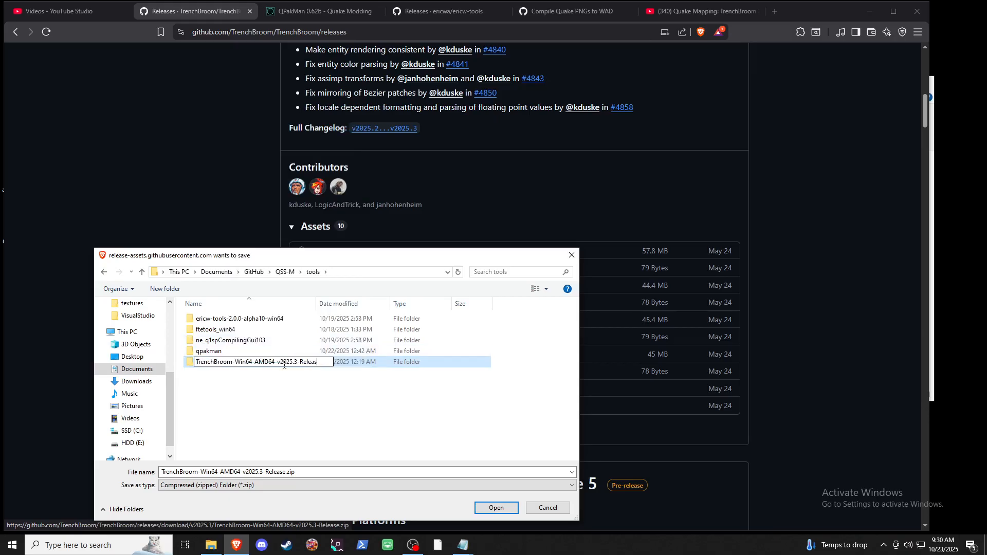
pyautogui.press('BackSpace')
pyautogui.press('BackSpace')
pyautogui.press('BackSpace')
pyautogui.press('BackSpace')
pyautogui.press('BackSpace')
pyautogui.press('BackSpace')
pyautogui.press('BackSpace')
pyautogui.press('BackSpace')
pyautogui.press('BackSpace')
pyautogui.press('BackSpace')
pyautogui.press('BackSpace')
pyautogui.press('BackSpace')
pyautogui.press('BackSpace')
pyautogui.press('BackSpace')
pyautogui.press('BackSpace')
pyautogui.press('BackSpace')
pyautogui.press('BackSpace')
pyautogui.press('BackSpace')
pyautogui.press('BackSpace')
pyautogui.press('BackSpace')
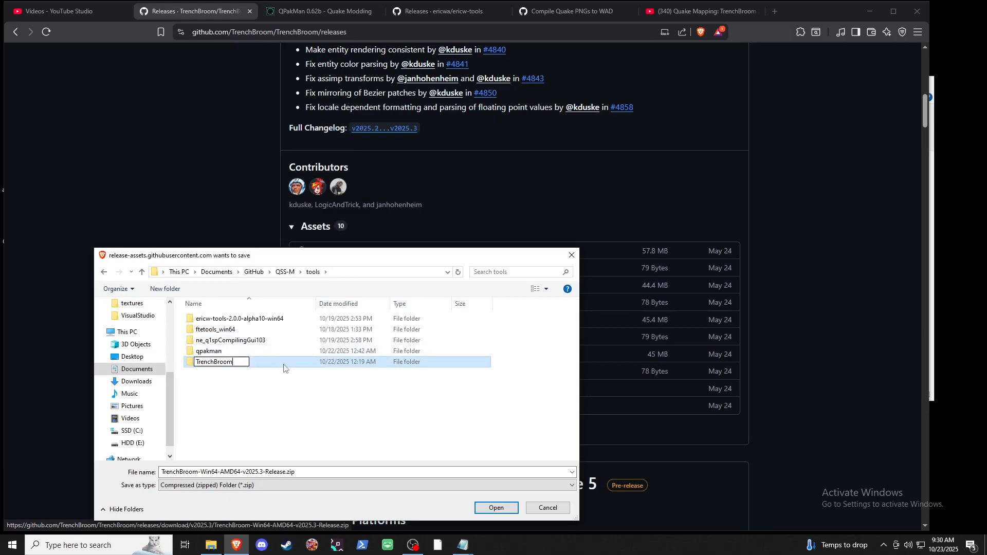
pyautogui.press('Return')
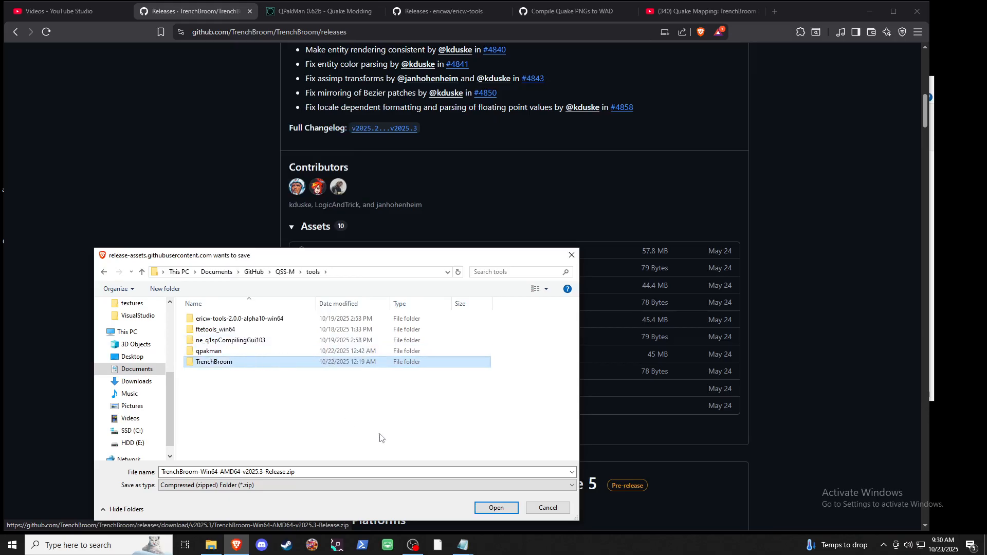
pyautogui.click(539, 508)
# - Switch to File Explorer and delete the TrenchBroom.exe shortcut from the QSS-M tools folder
pyautogui.hotkey('alt', 'Tab')
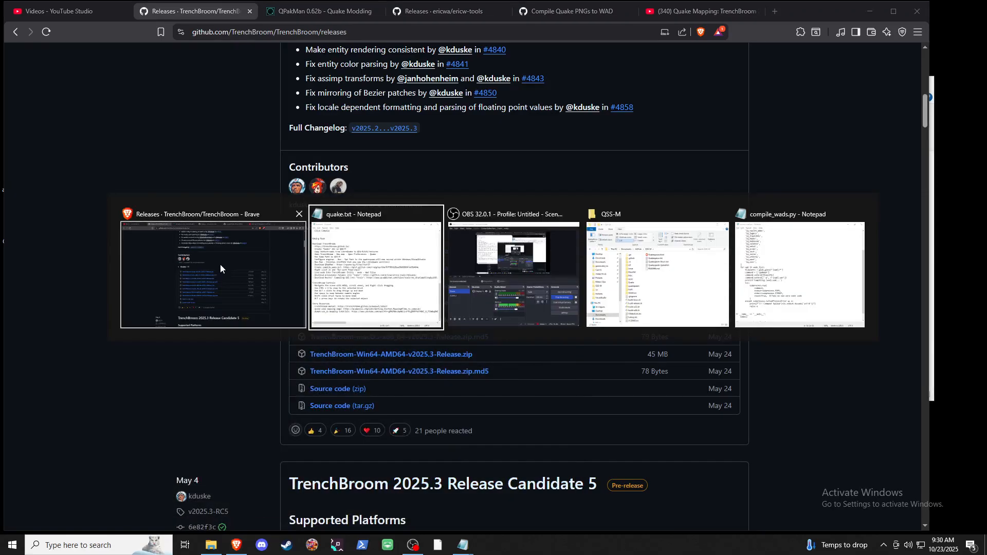
pyautogui.hotkey('alt', 'Tab')
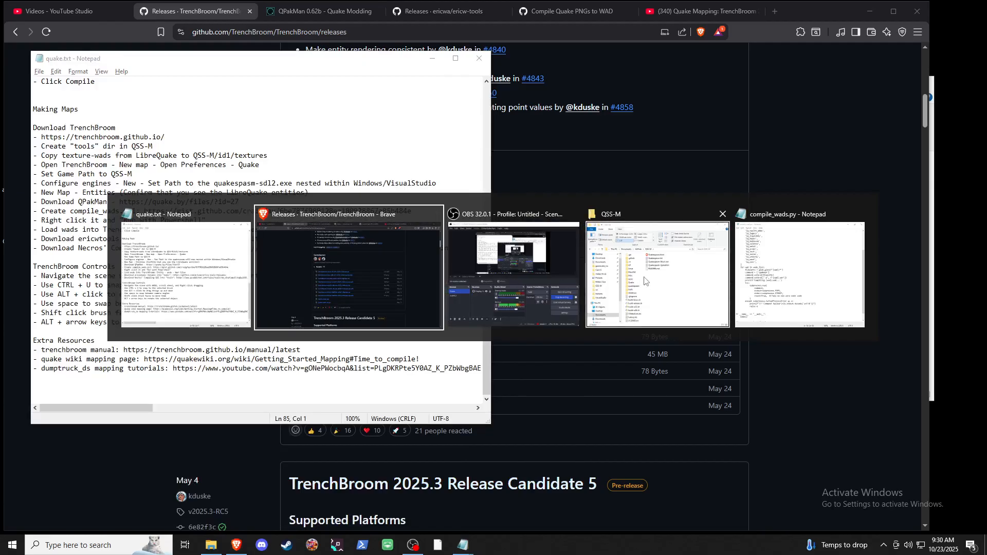
pyautogui.click(596, 273)
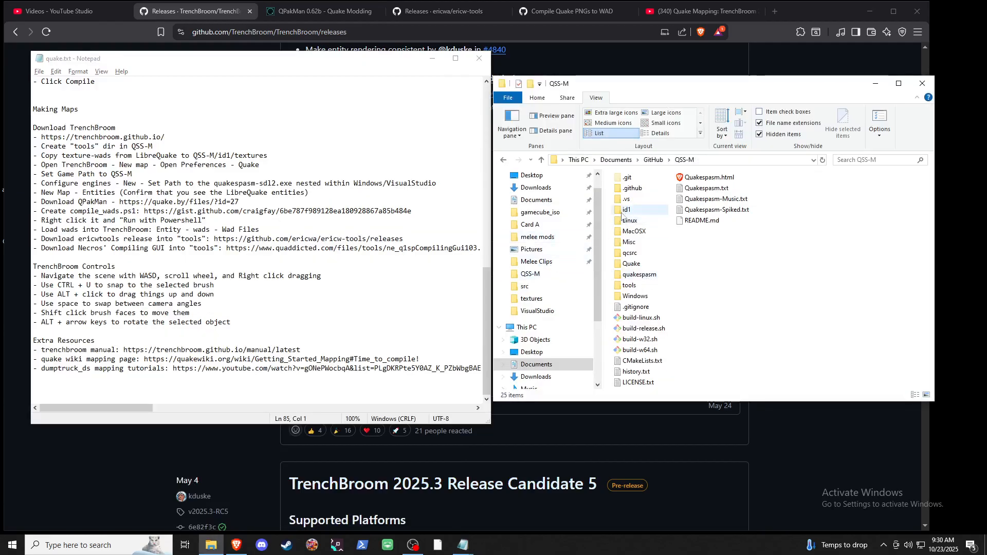
pyautogui.click(627, 286)
pyautogui.doubleClick(628, 286)
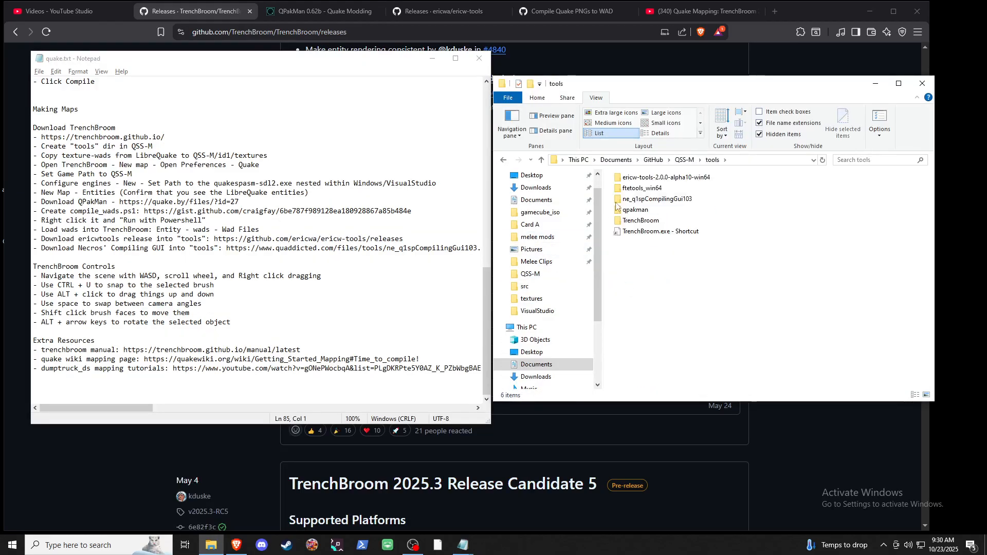
pyautogui.rightClick(639, 232)
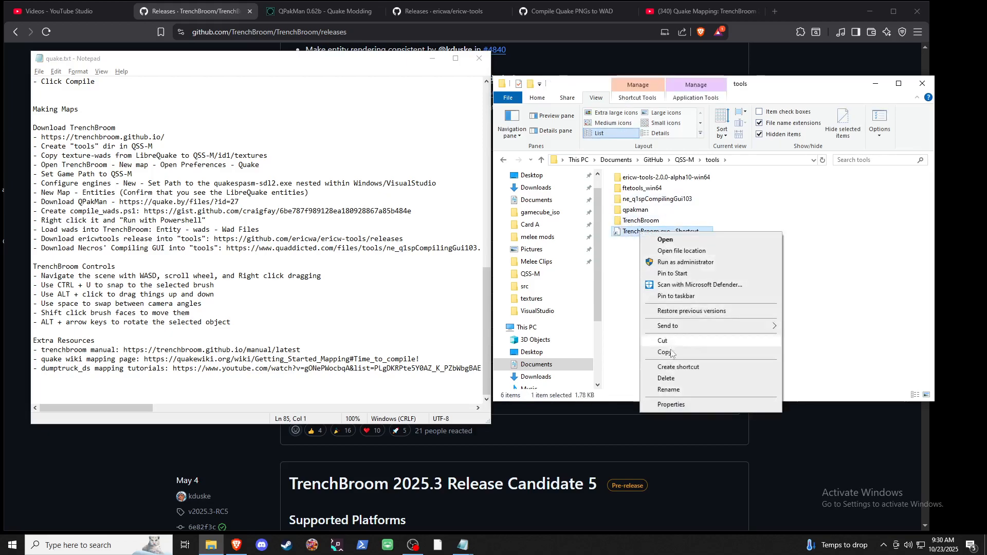
pyautogui.click(666, 379)
# - Launch TrenchBroom.exe from the TrenchBroom folder and bring its welcome window in front of the notes
pyautogui.doubleClick(636, 222)
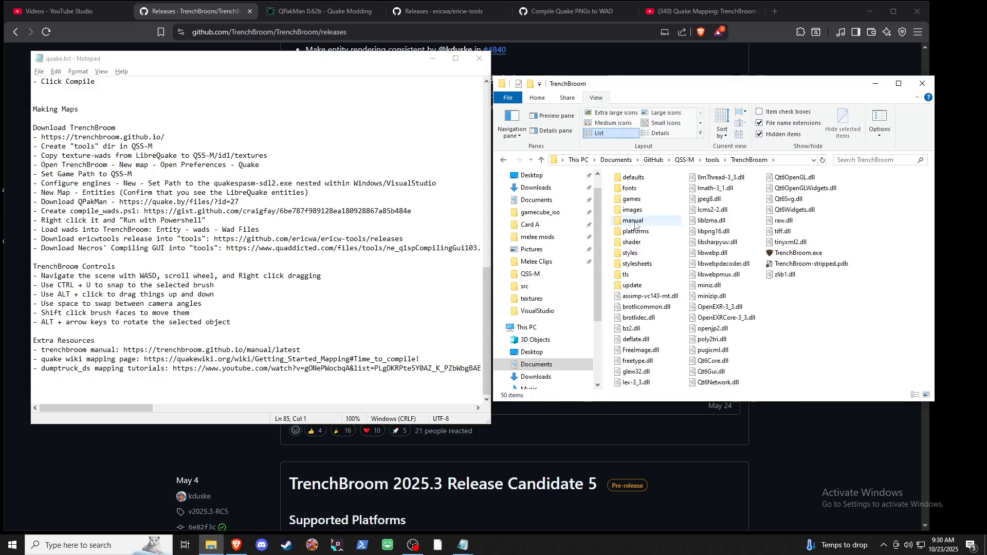
pyautogui.doubleClick(793, 256)
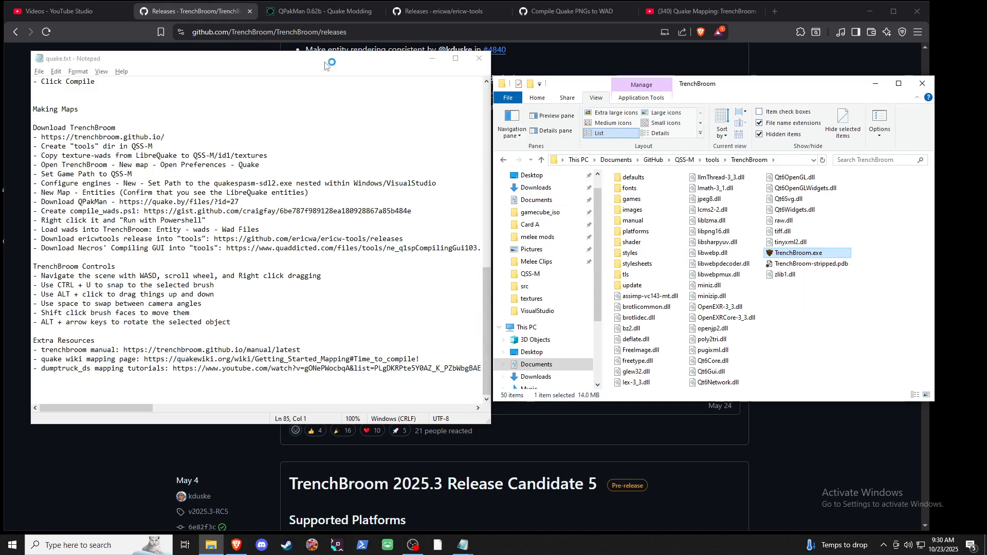
pyautogui.moveTo(306, 57); pyautogui.dragTo(288, 52)
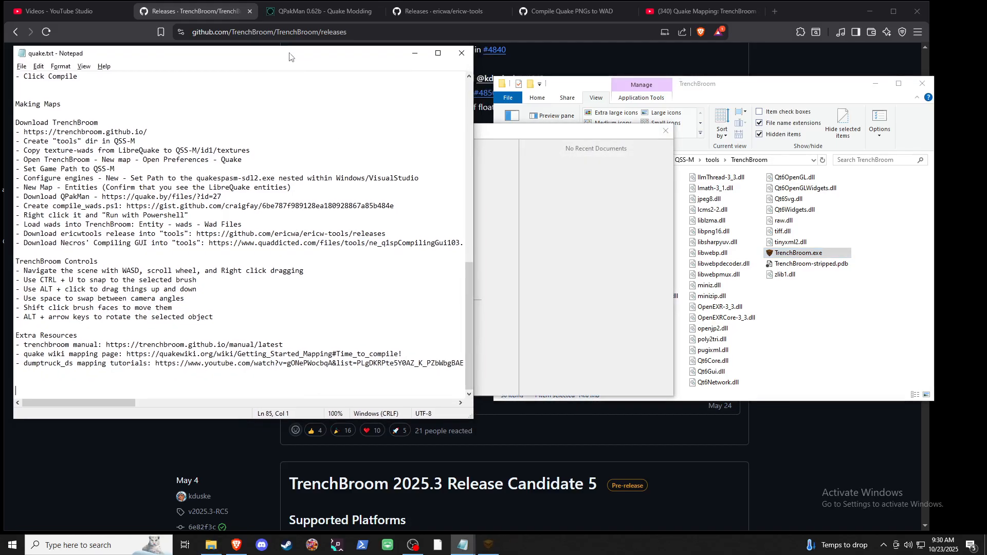
pyautogui.click(482, 393)
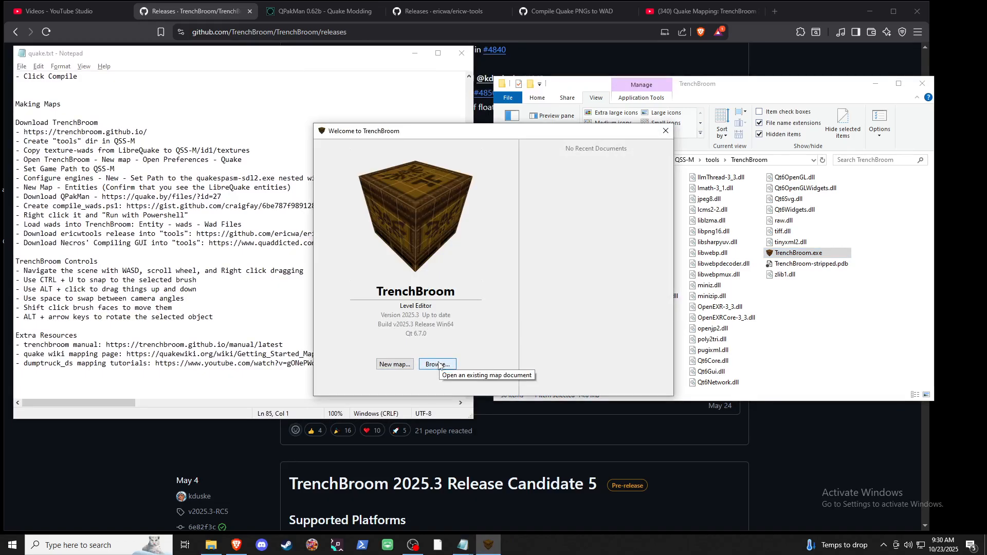
# - Start a new map and select Quake as the game
pyautogui.click(394, 364)
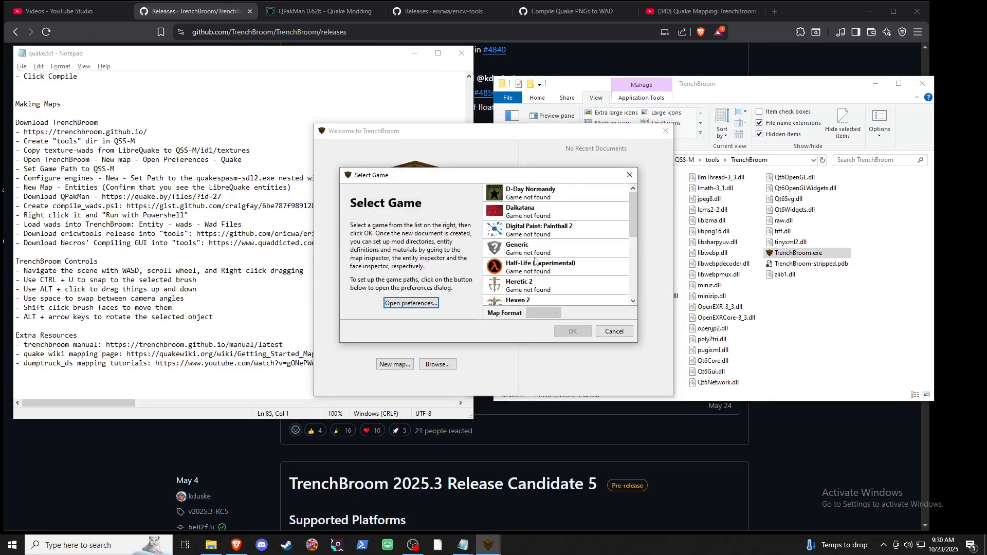
pyautogui.scroll(-3, 534, 261)
pyautogui.click(528, 213)
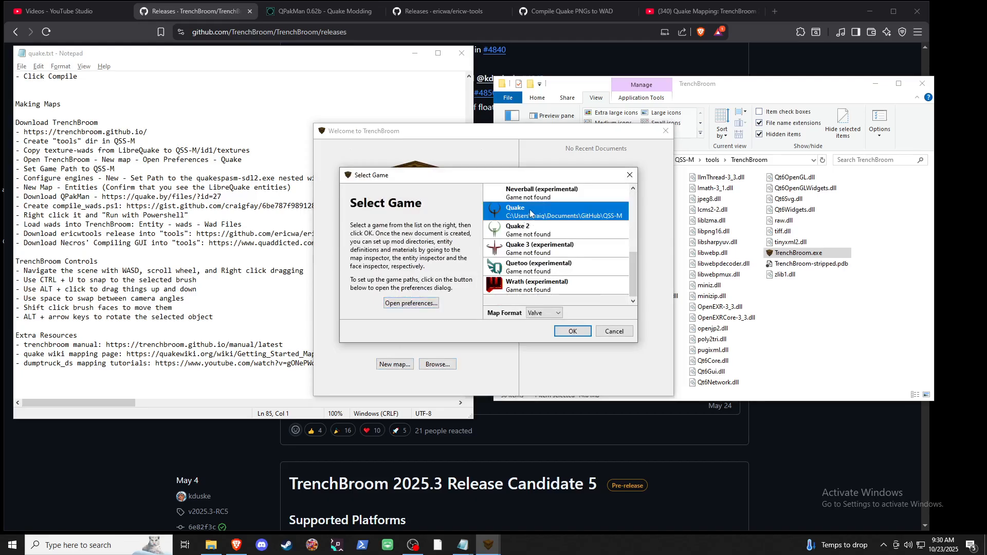
# - Open the game preferences for Quake and highlight the QSS-M folder in its game path
pyautogui.click(420, 305)
pyautogui.click(416, 305)
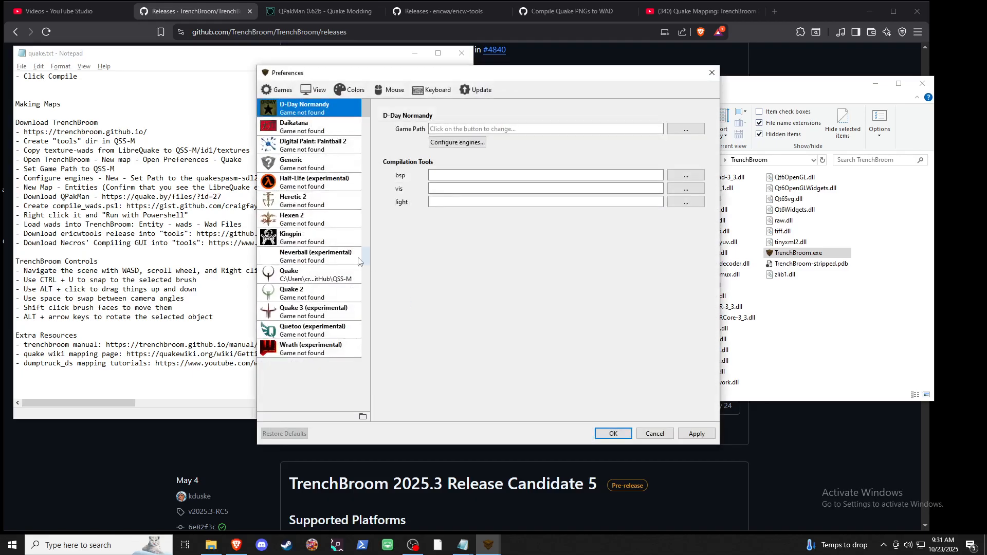
pyautogui.click(305, 278)
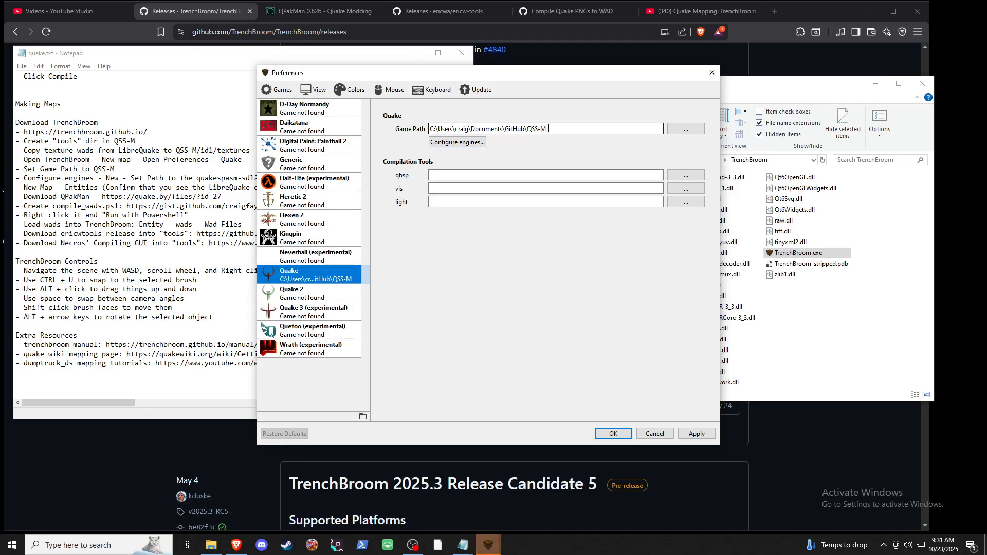
pyautogui.moveTo(546, 129); pyautogui.dragTo(526, 129)
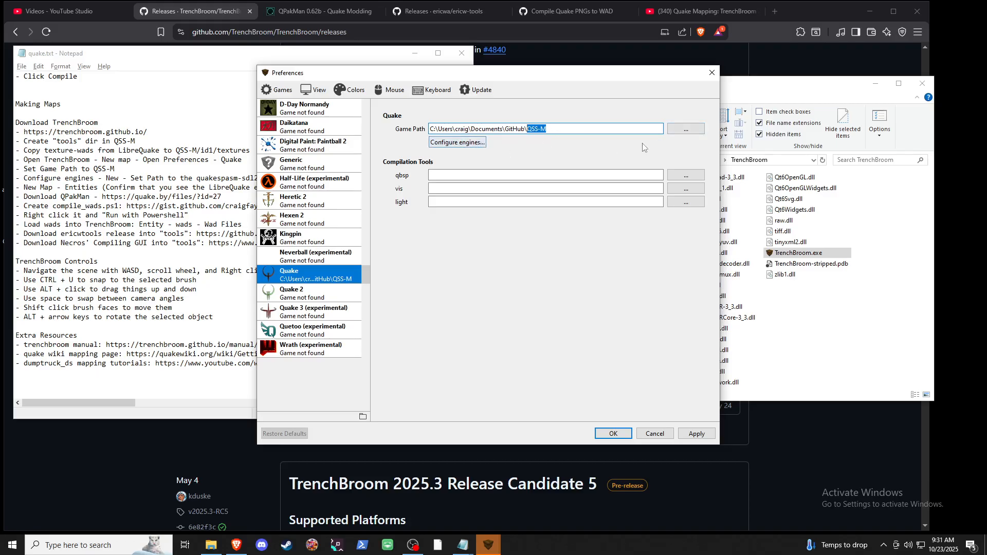
# - Add a new engine profile for Quake and browse to quakespasm-sdl2.exe in the x64 Debug folder without accepting the file
pyautogui.click(454, 144)
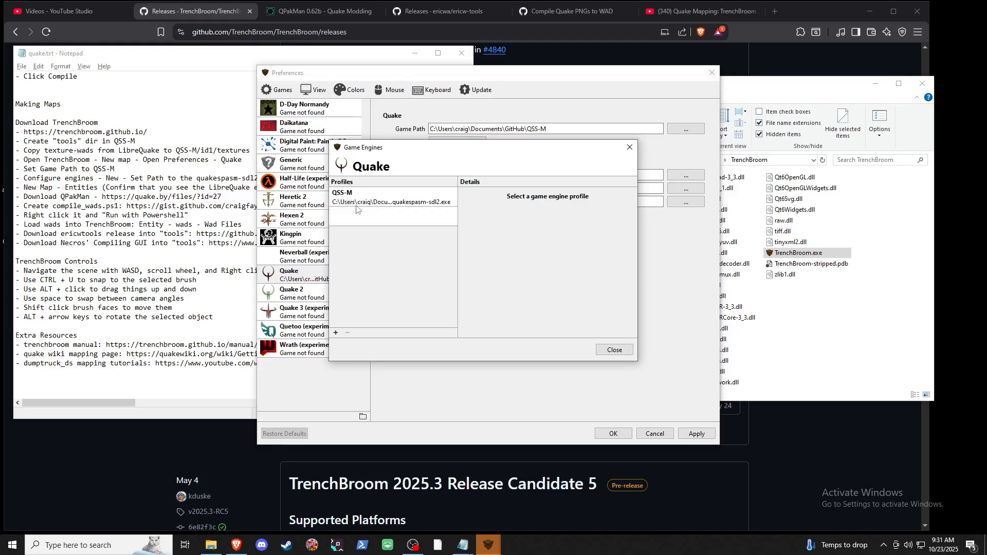
pyautogui.click(336, 333)
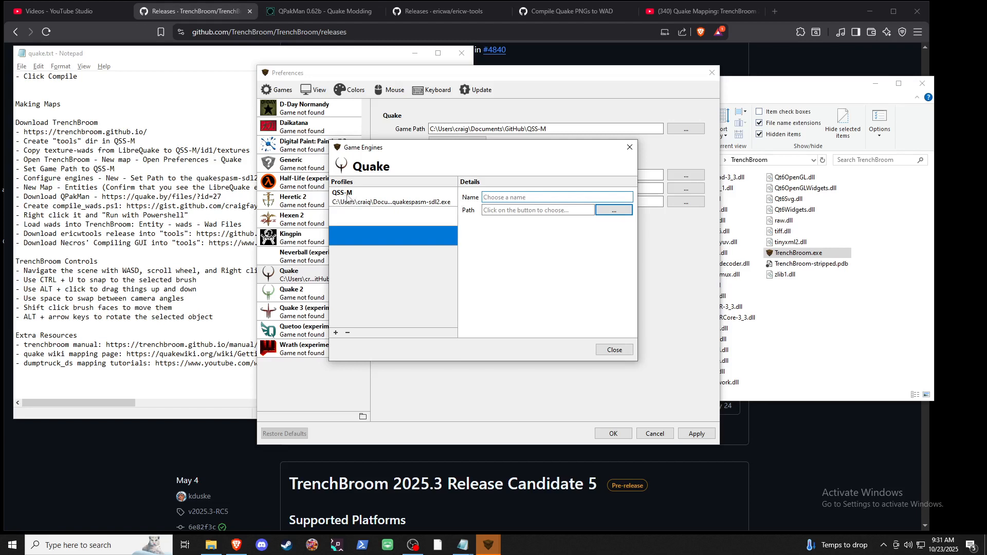
pyautogui.click(614, 210)
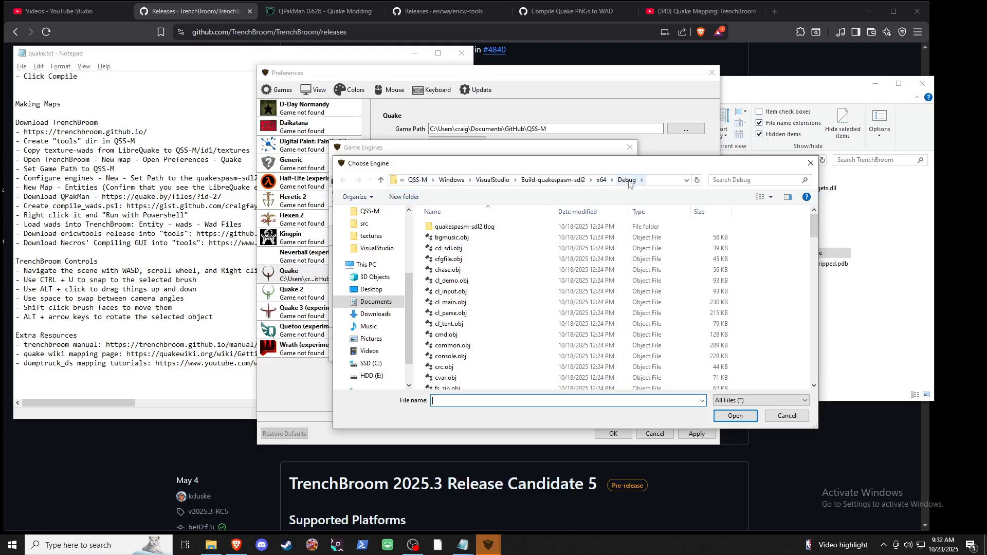
pyautogui.scroll(-15, 463, 304)
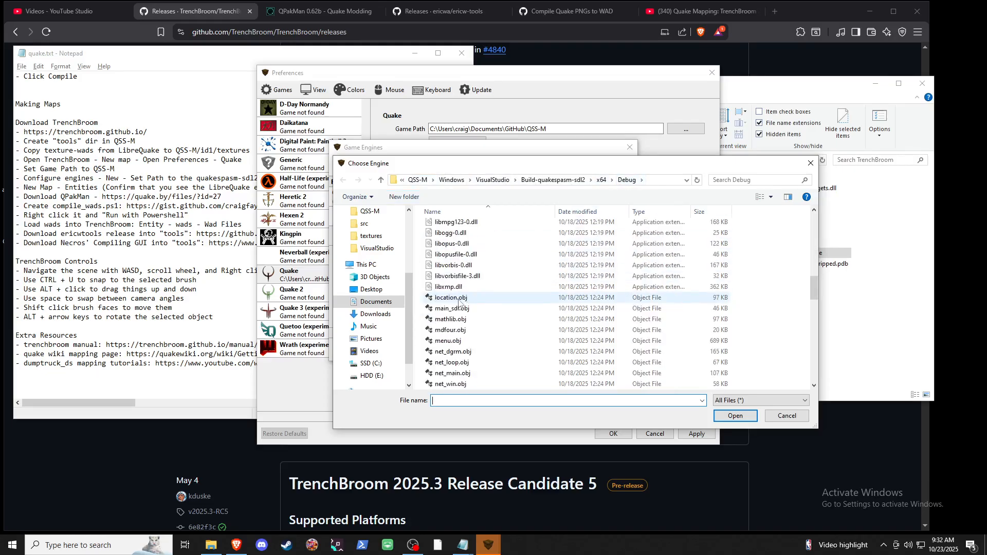
pyautogui.scroll(-3, 461, 304)
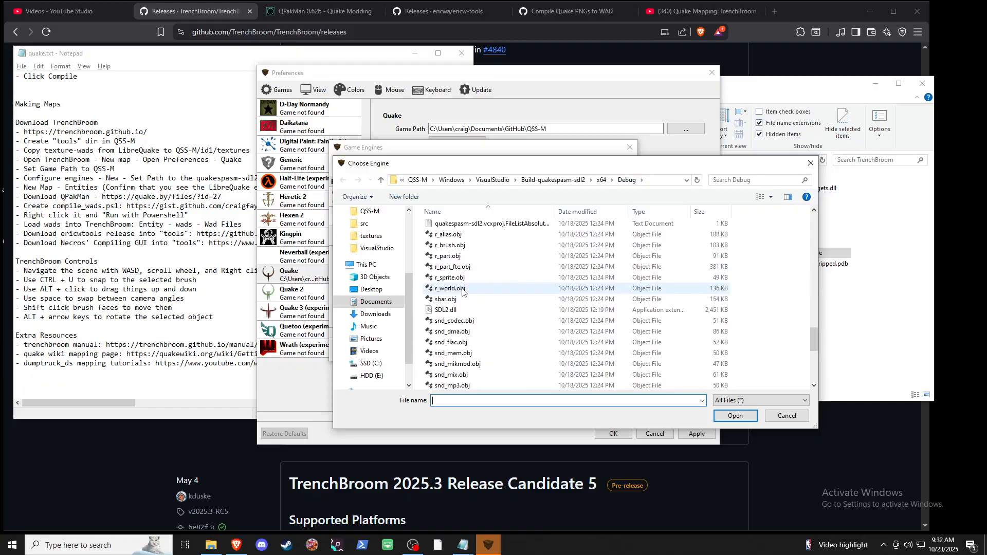
pyautogui.scroll(-7, 462, 292)
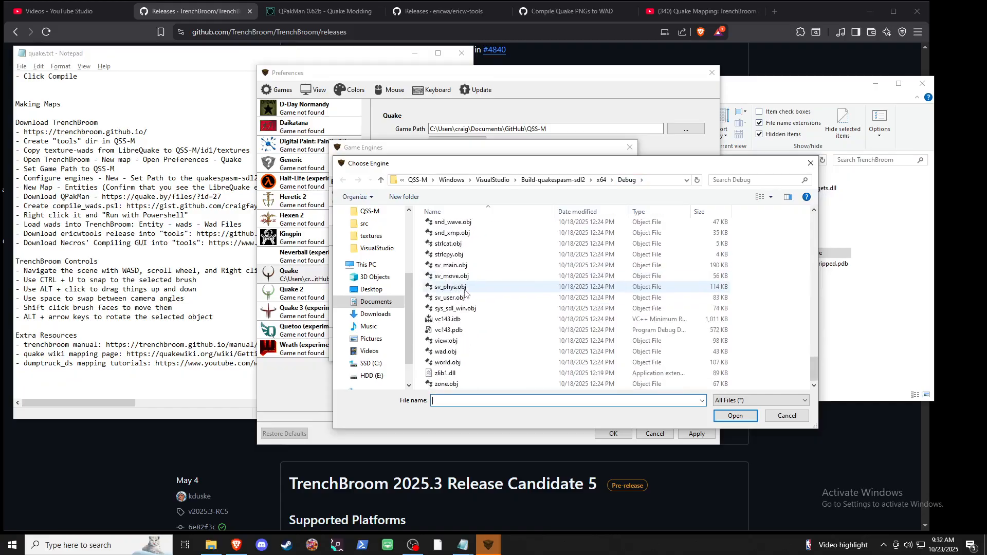
pyautogui.scroll(5, 457, 288)
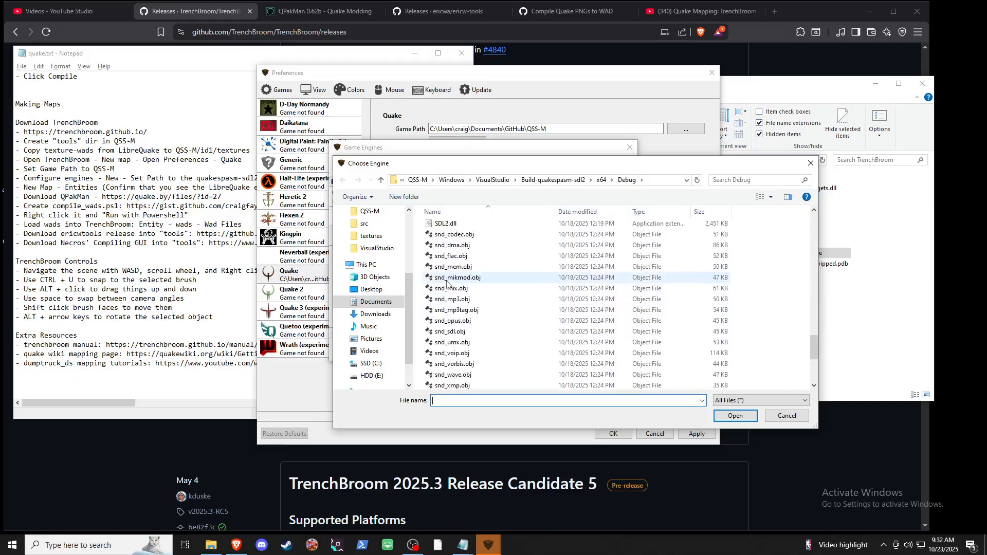
pyautogui.scroll(2, 447, 284)
pyautogui.scroll(3, 448, 282)
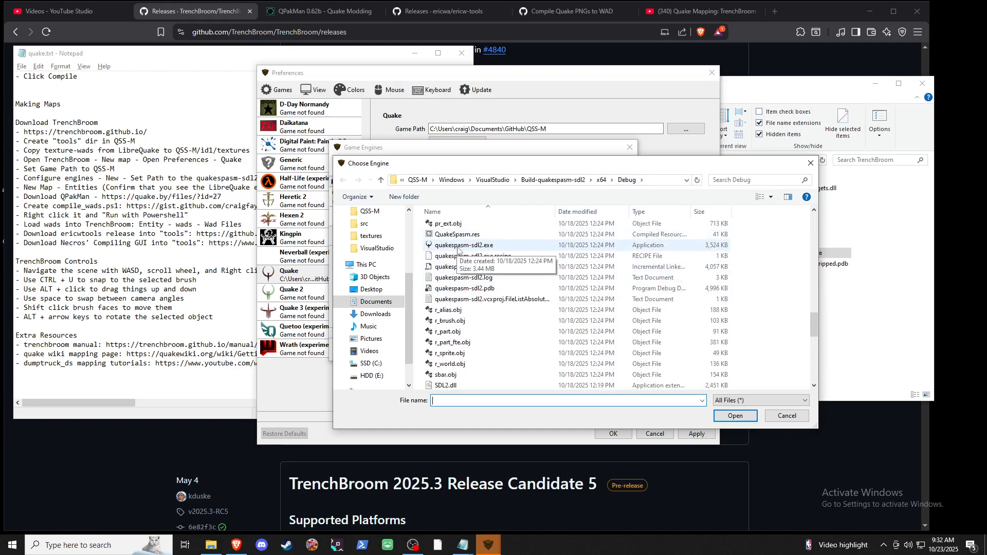
pyautogui.click(463, 248)
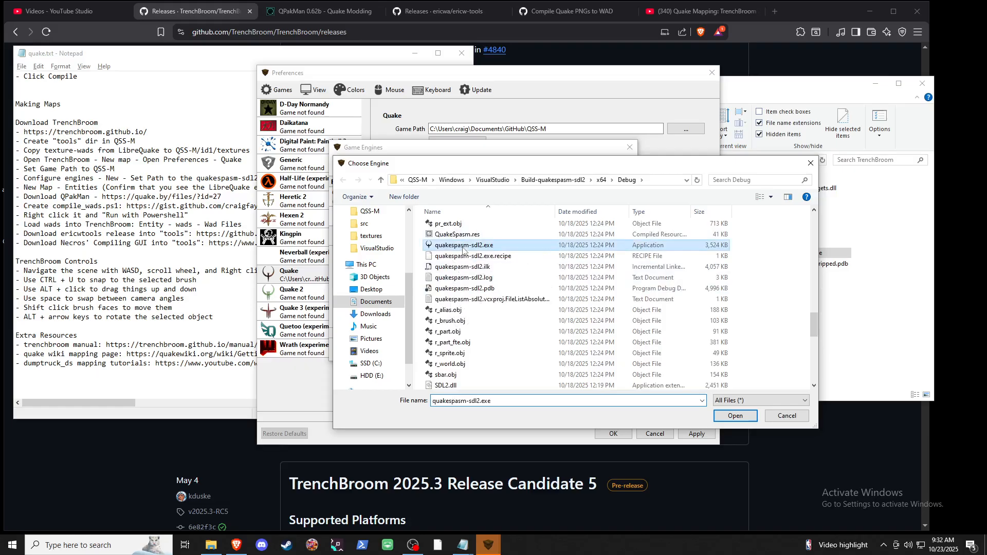
pyautogui.click(782, 418)
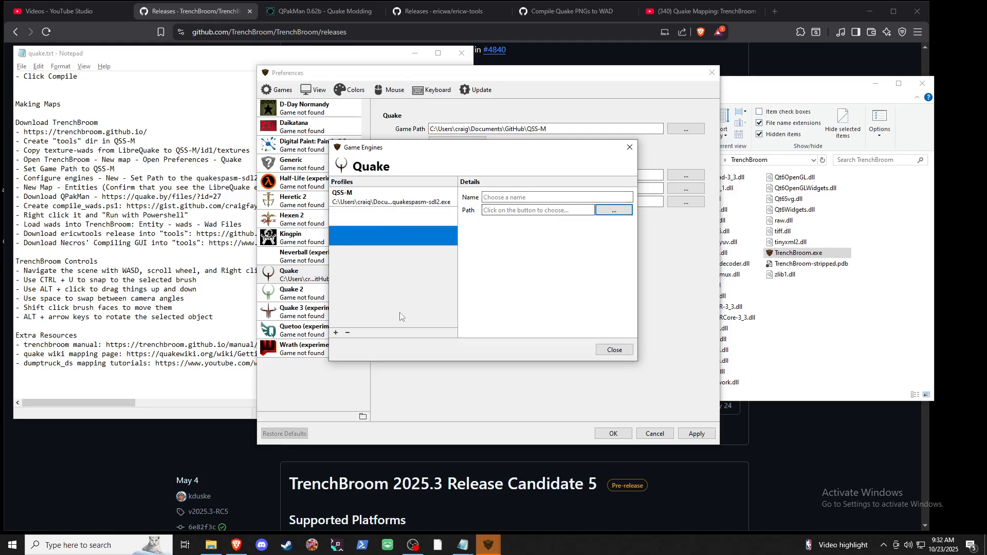
# - Remove the blank Quake engine profiles, keep the QSS-M profile, and apply and close the game preferences
pyautogui.click(354, 216)
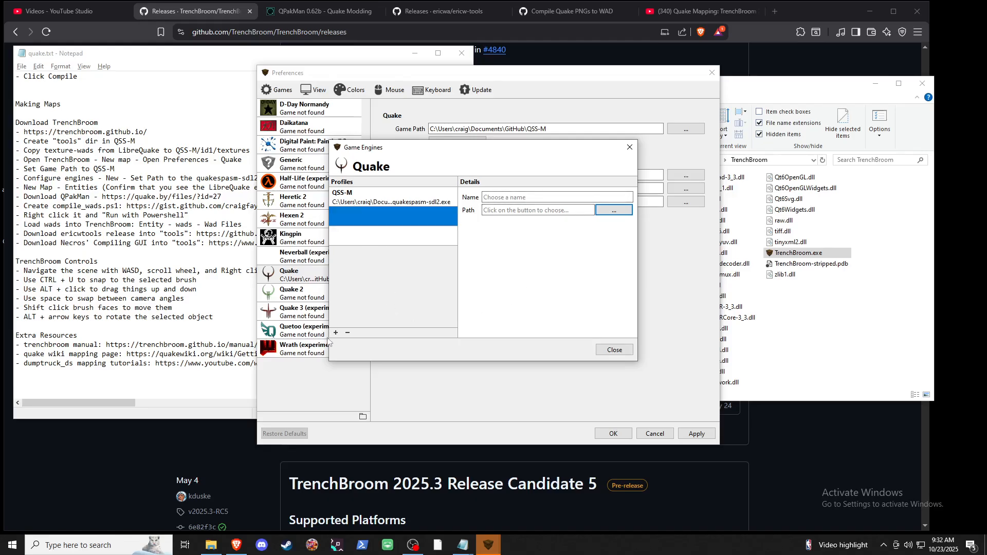
pyautogui.click(348, 333)
pyautogui.click(360, 200)
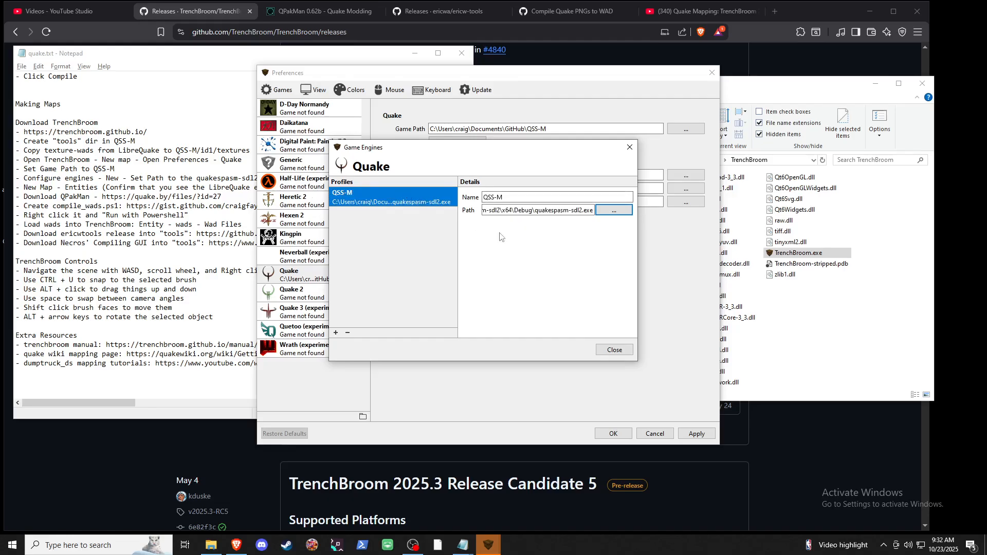
pyautogui.click(614, 350)
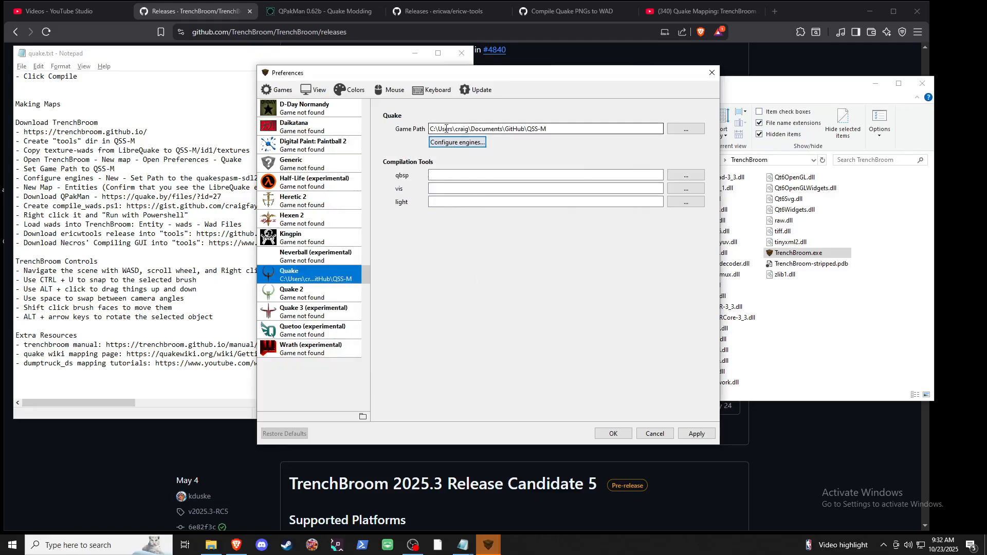
pyautogui.click(694, 435)
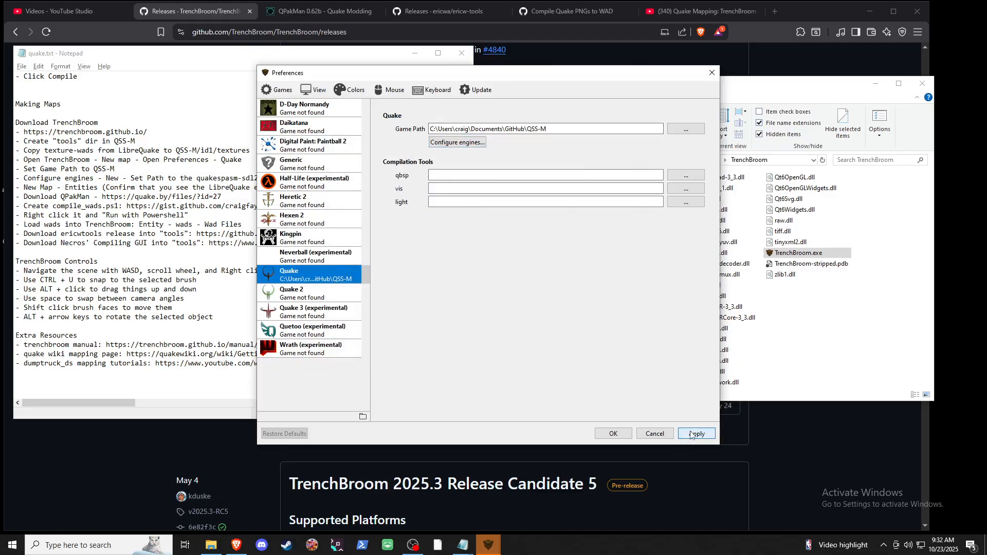
pyautogui.click(613, 434)
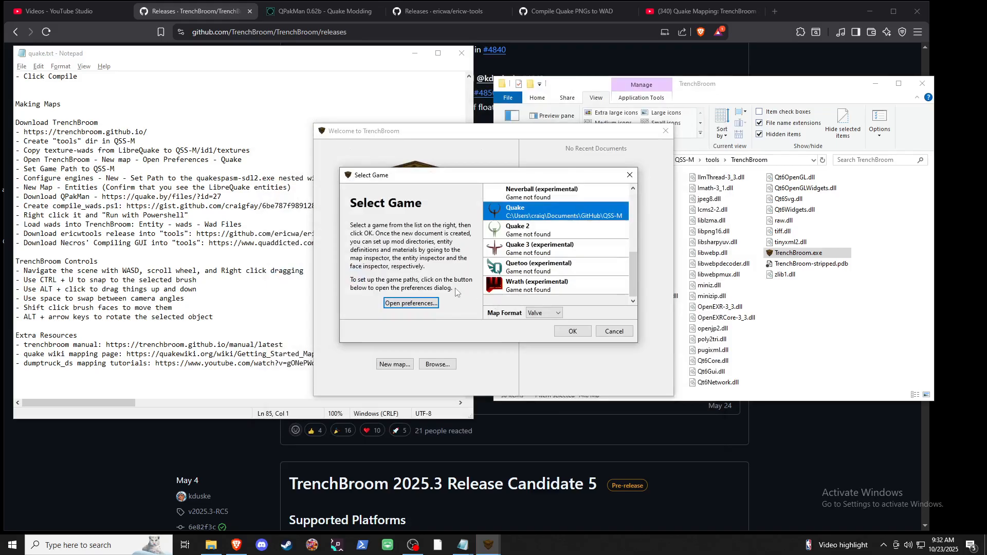
# - Create the new Quake map with the Valve map format
pyautogui.click(544, 314)
pyautogui.click(541, 323)
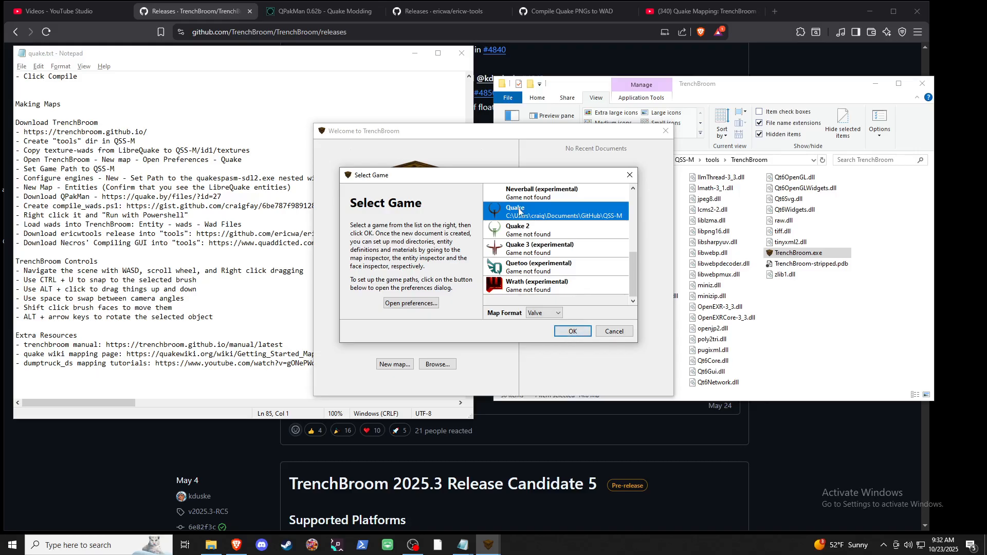
pyautogui.click(573, 331)
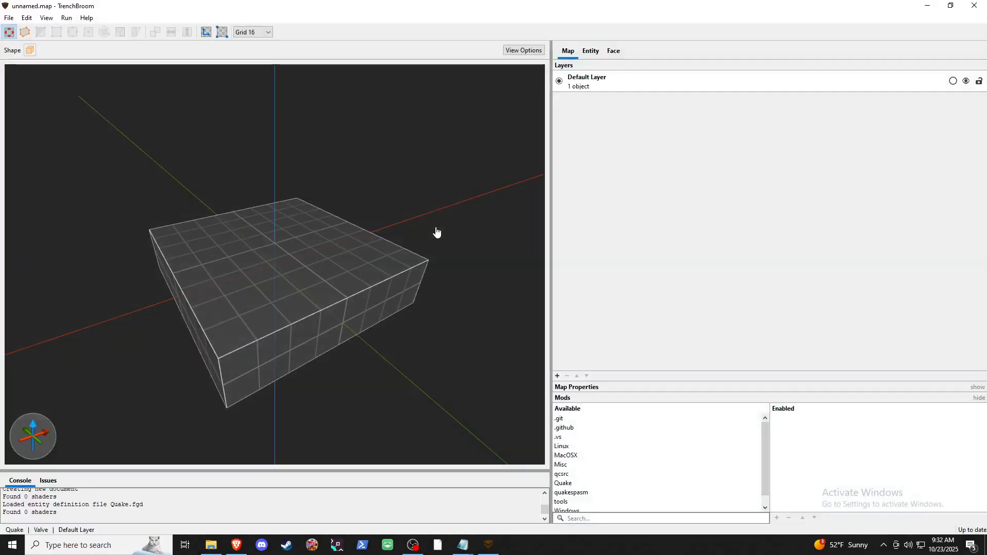
pyautogui.scroll(-3, 466, 257)
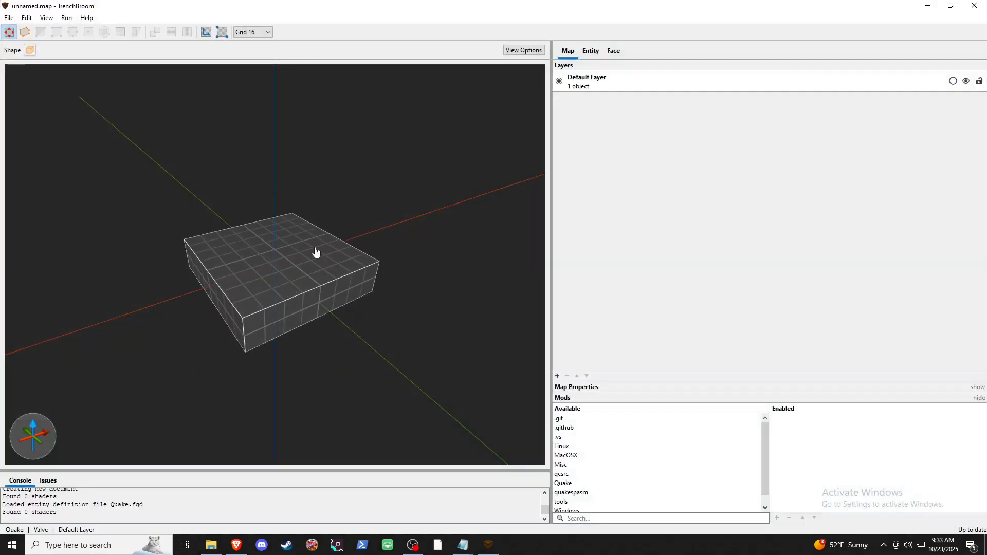
pyautogui.scroll(-2, 311, 257)
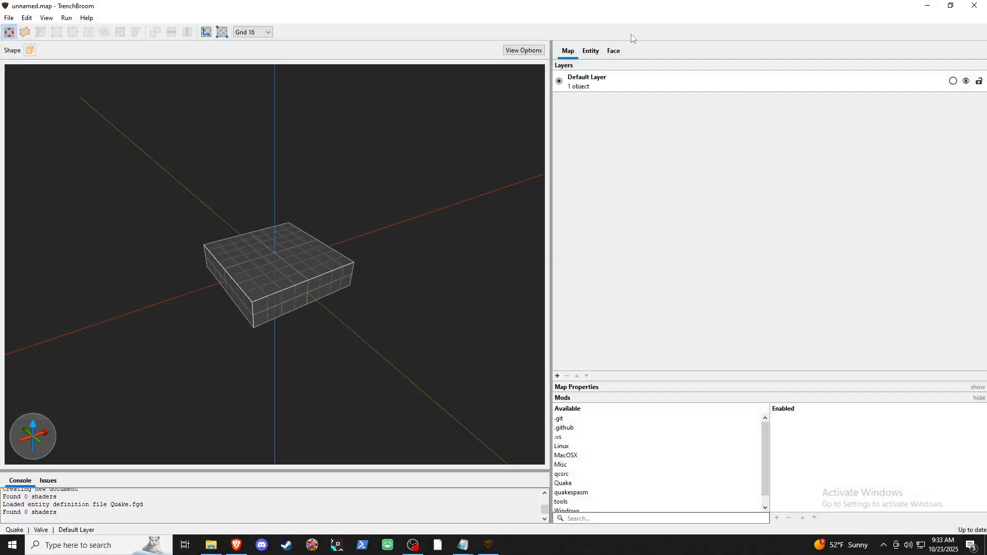
# - Browse the available entities to check that the LibreQuake monsters, items, lights and weapons have loaded
pyautogui.click(592, 54)
pyautogui.scroll(1, 725, 379)
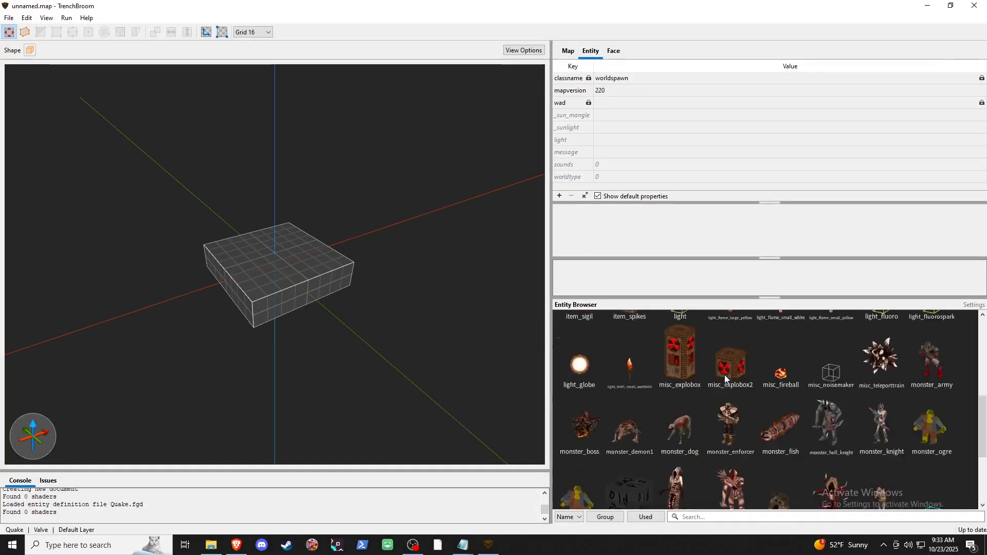
pyautogui.scroll(-2, 723, 378)
pyautogui.scroll(8, 723, 381)
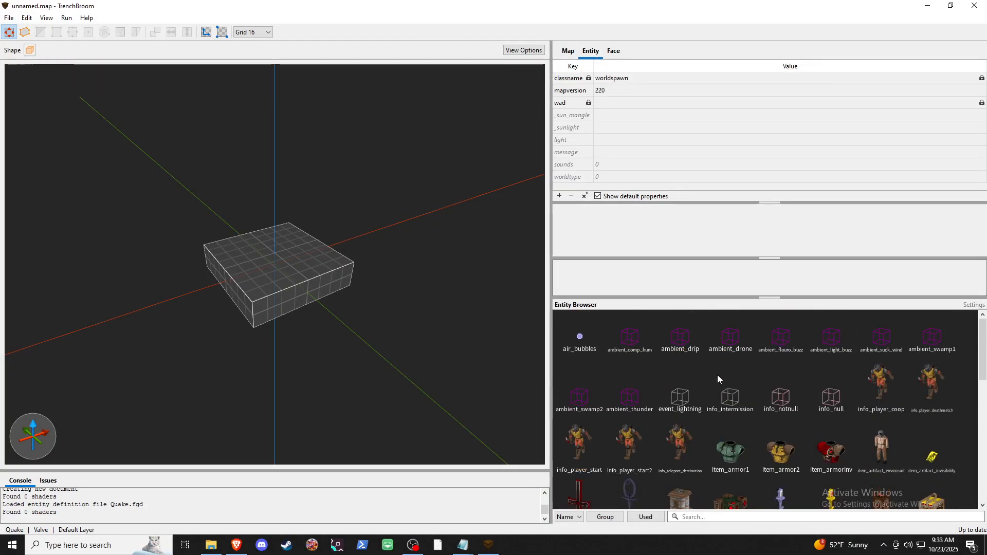
pyautogui.scroll(-3, 717, 378)
pyautogui.scroll(2, 713, 371)
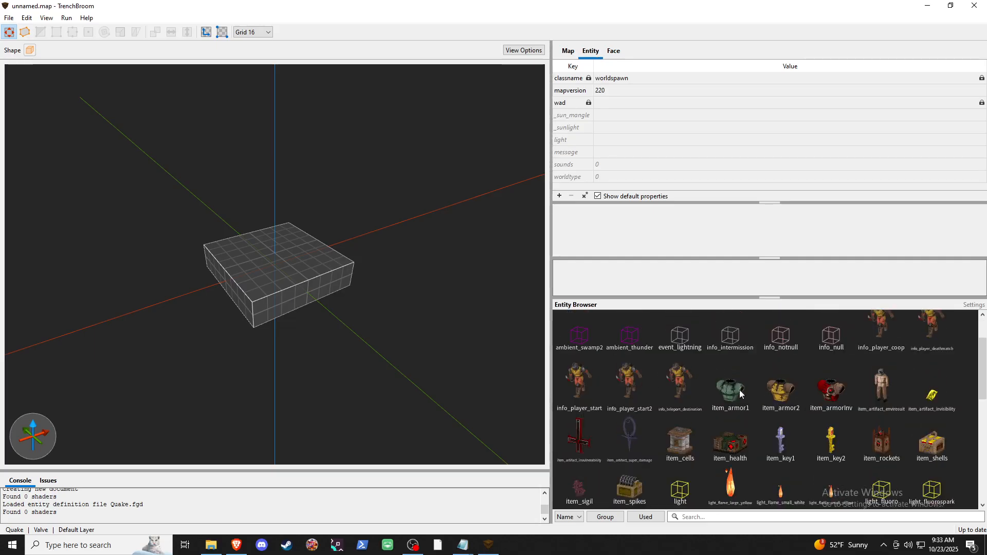
pyautogui.scroll(-6, 740, 393)
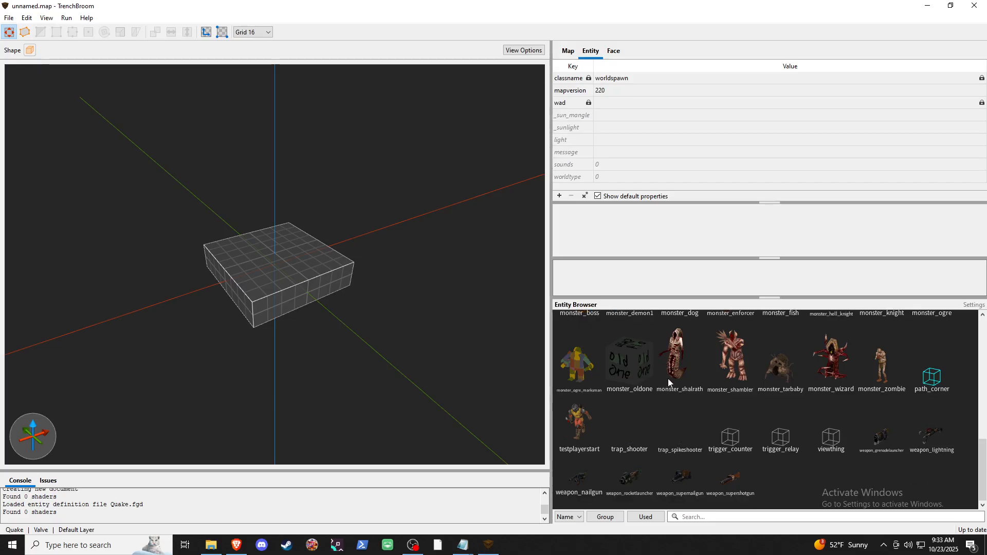
pyautogui.scroll(1, 678, 376)
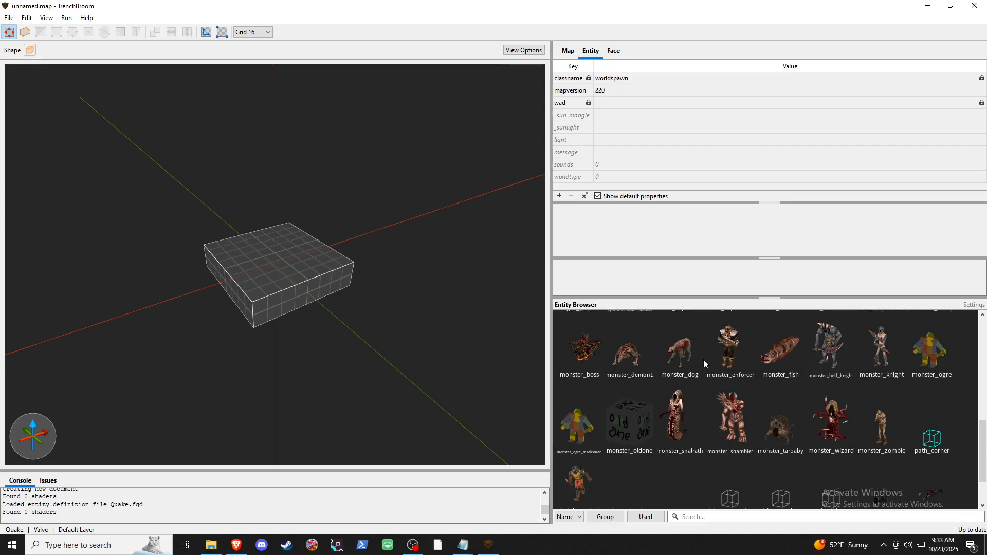
pyautogui.scroll(2, 698, 387)
pyautogui.scroll(3, 698, 387)
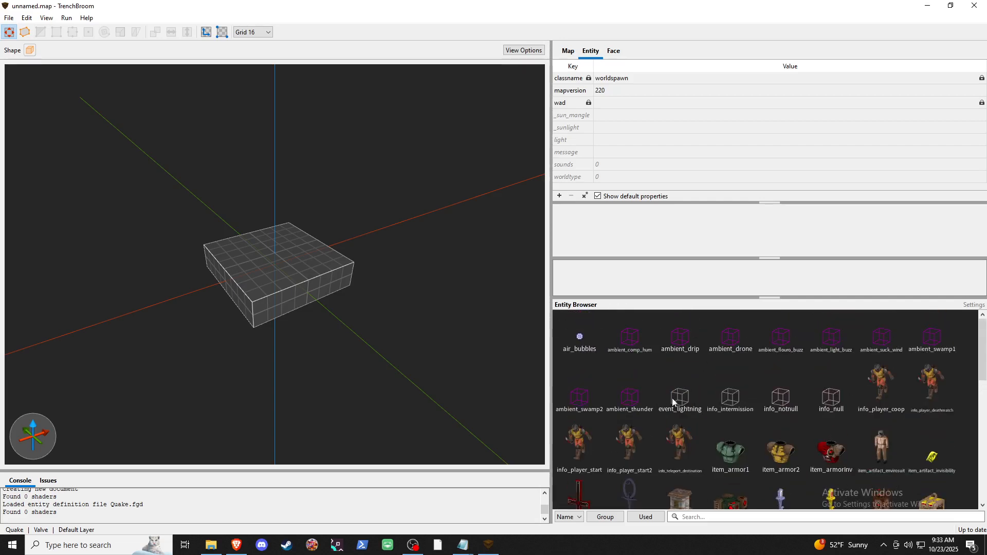
pyautogui.scroll(-3, 745, 443)
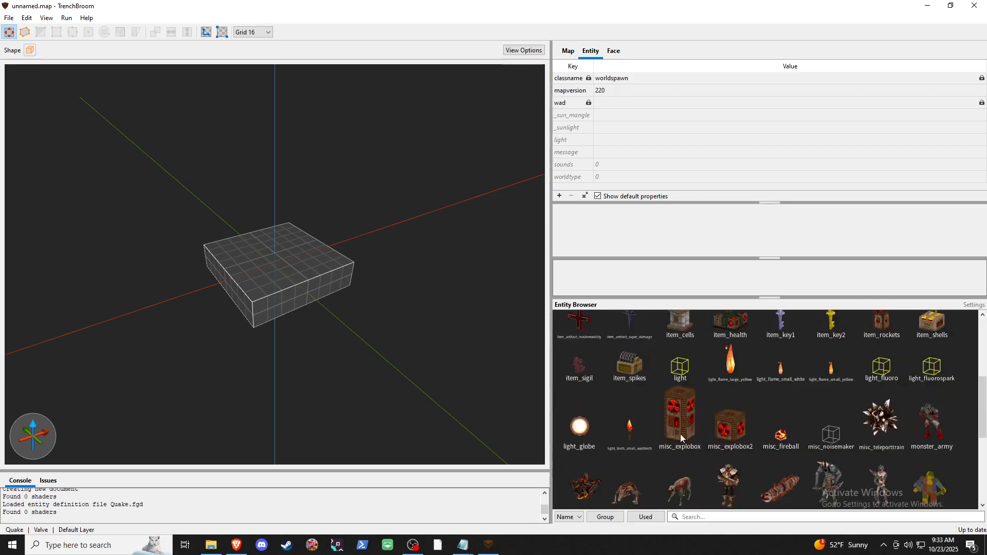
pyautogui.scroll(2, 573, 337)
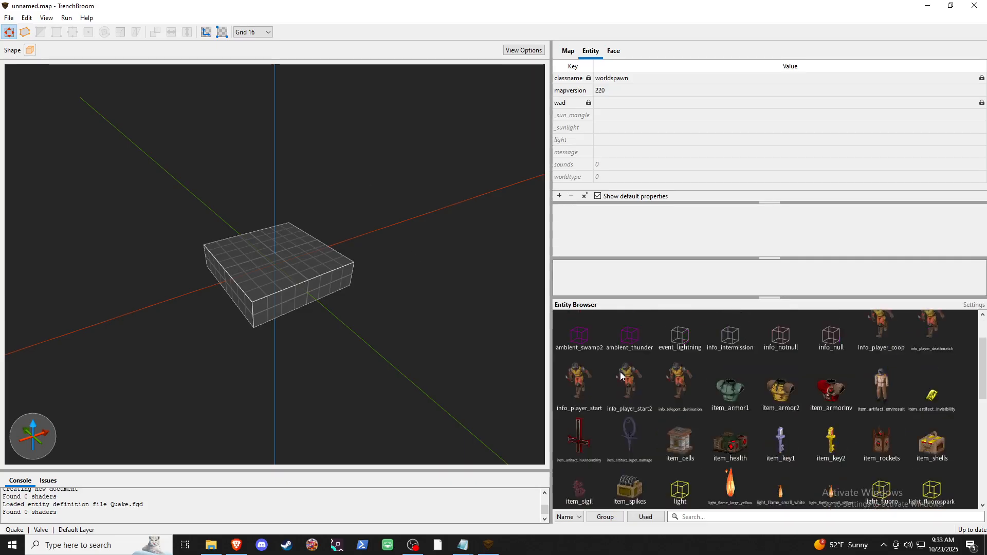
pyautogui.scroll(1, 622, 375)
pyautogui.scroll(-7, 621, 375)
pyautogui.scroll(7, 643, 374)
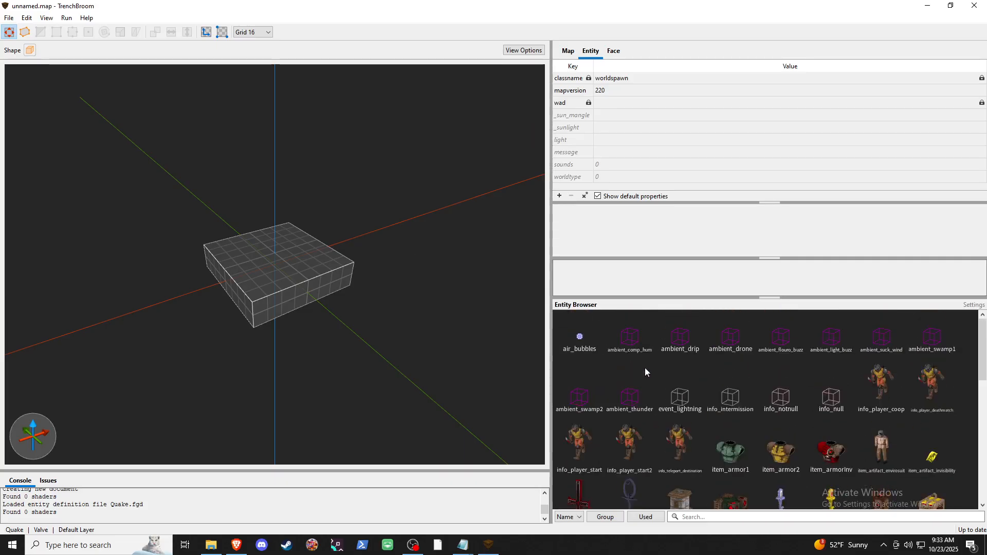
pyautogui.scroll(-7, 645, 368)
pyautogui.scroll(6, 656, 367)
pyautogui.scroll(-1, 654, 365)
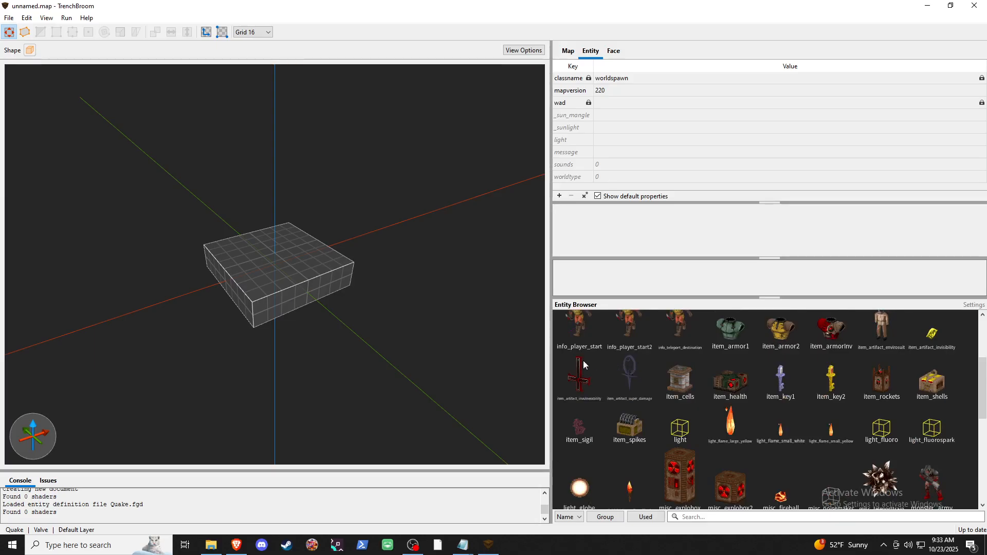
pyautogui.scroll(3, 582, 361)
pyautogui.scroll(-2, 583, 360)
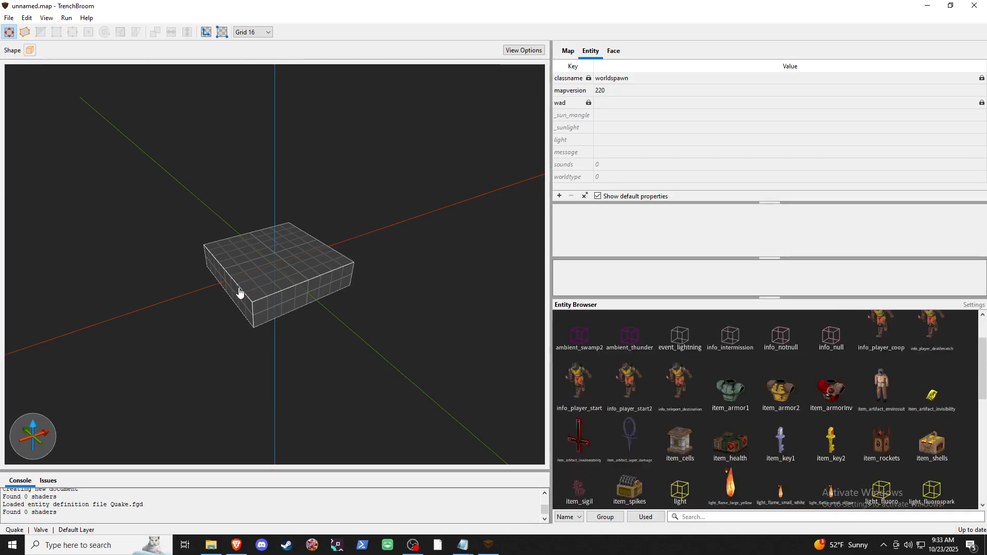
# - Select and deselect the default block, draw a small brush beside it, and undo that brush
pyautogui.click(234, 307)
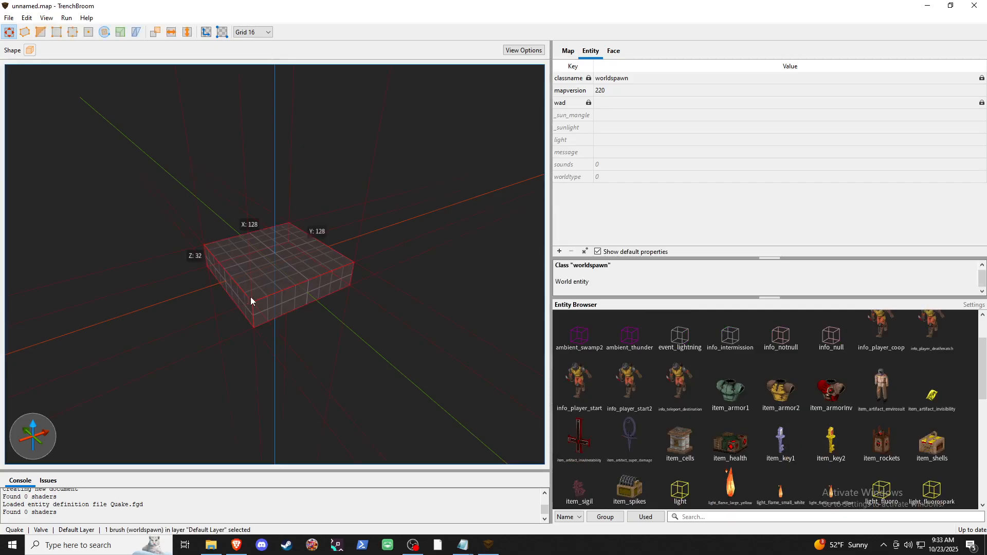
pyautogui.click(300, 348)
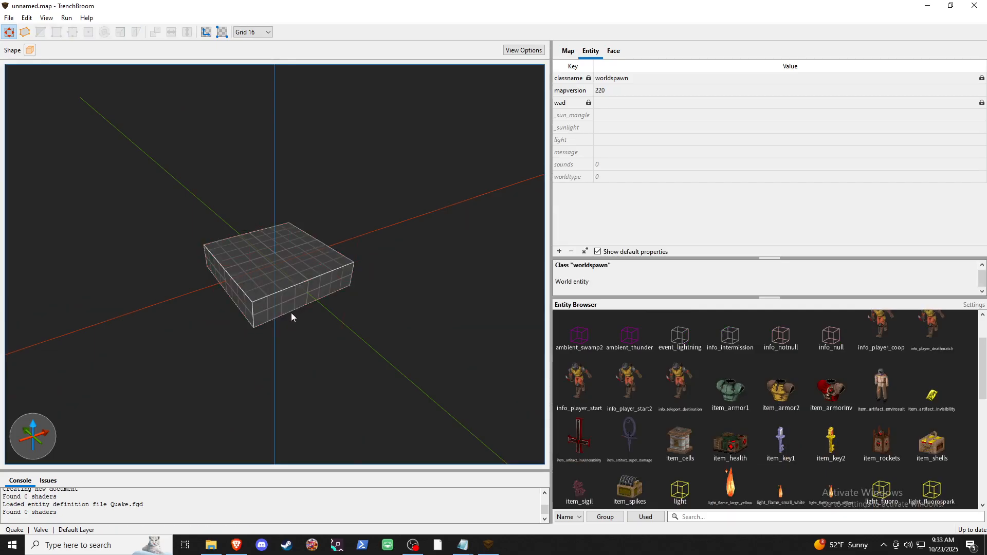
pyautogui.moveTo(298, 318); pyautogui.dragTo(300, 320)
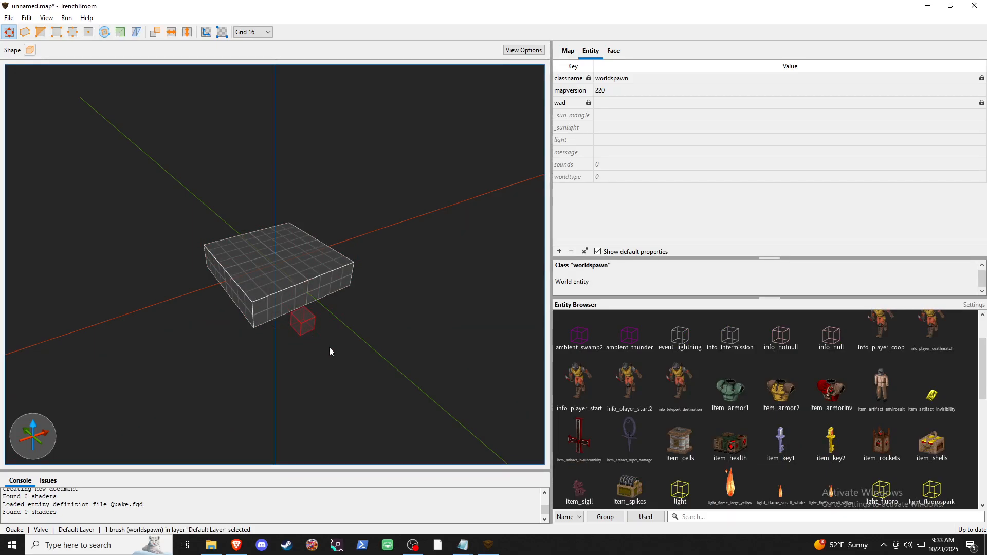
pyautogui.hotkey('ctrl', 'z')
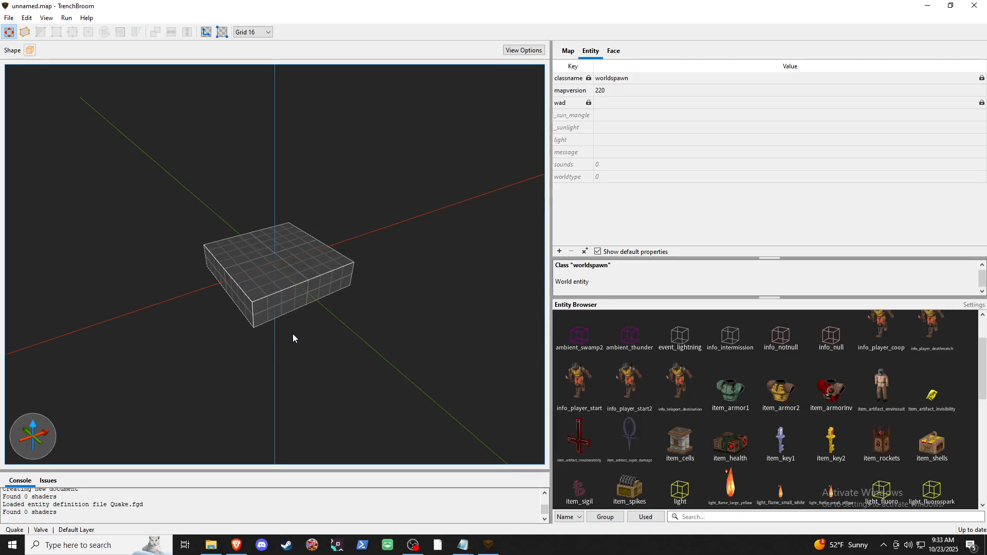
# - Fly the 3D camera forward, backward and sideways around the default block to examine it from different distances
pyautogui.moveTo(293, 338)
pyautogui.mouseDown(button='right')
pyautogui.moveTo(311, 328)
pyautogui.moveTo(312, 305)
pyautogui.moveTo(273, 322)
pyautogui.moveTo(286, 339)
pyautogui.moveTo(307, 324)
pyautogui.moveTo(286, 315)
pyautogui.moveTo(299, 340)
pyautogui.moveTo(306, 316)
pyautogui.moveTo(307, 324)
pyautogui.mouseUp(button='right')
pyautogui.press('s')
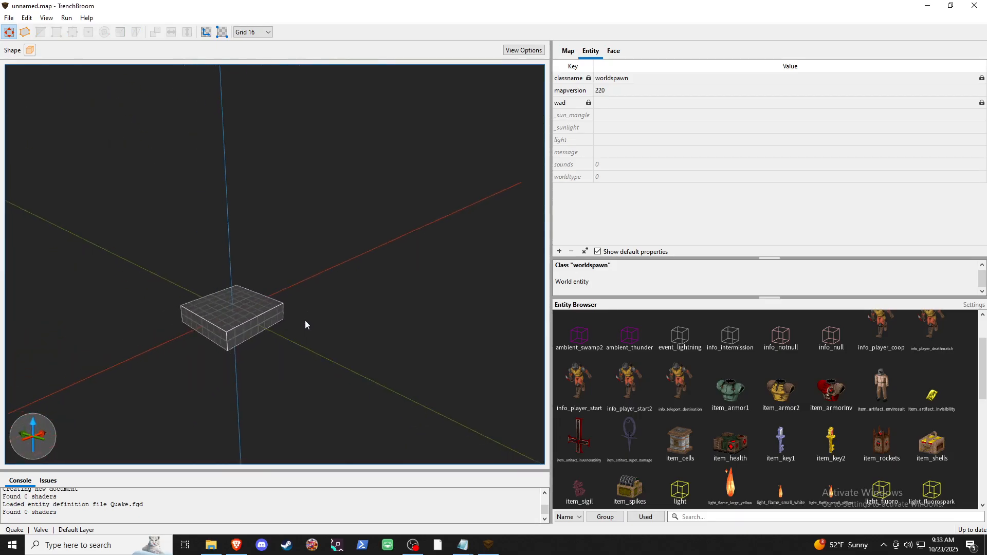
pyautogui.press('a')
pyautogui.press('d')
pyautogui.press('w')
pyautogui.press('a')
pyautogui.press('s')
pyautogui.press('d')
pyautogui.press('w')
pyautogui.press('a')
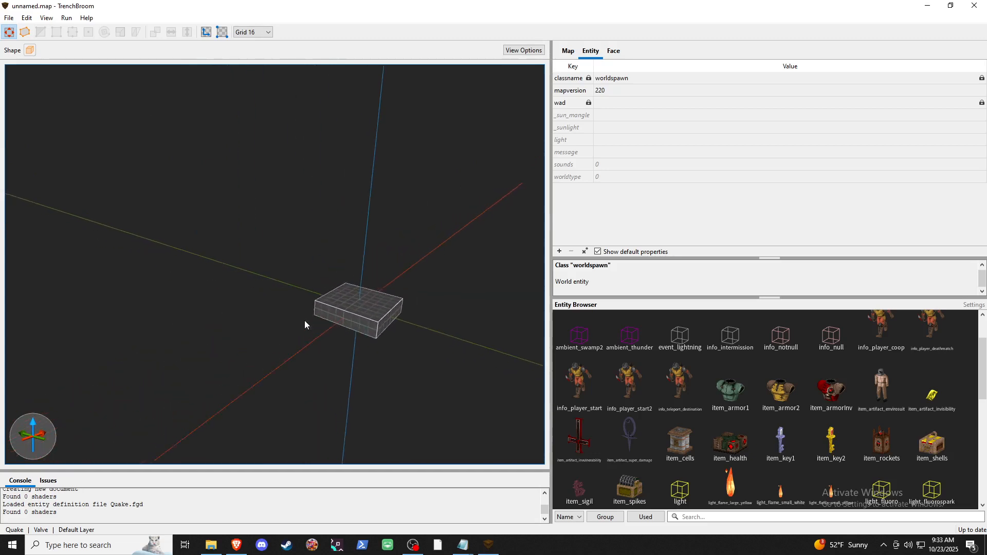
pyautogui.press('d')
pyautogui.press('s')
pyautogui.press('a')
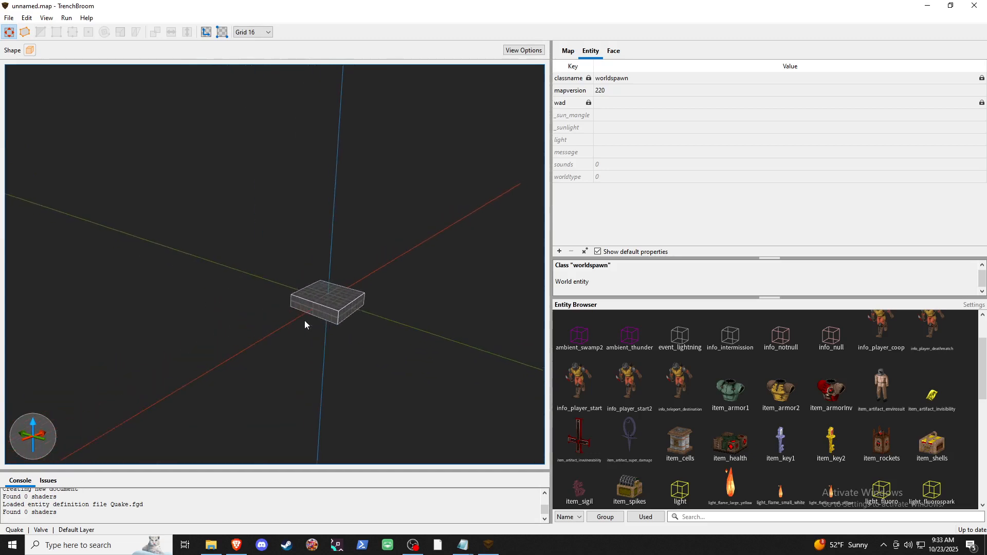
pyautogui.press('d')
pyautogui.press('w')
pyautogui.press('s')
pyautogui.press('w')
pyautogui.press('s')
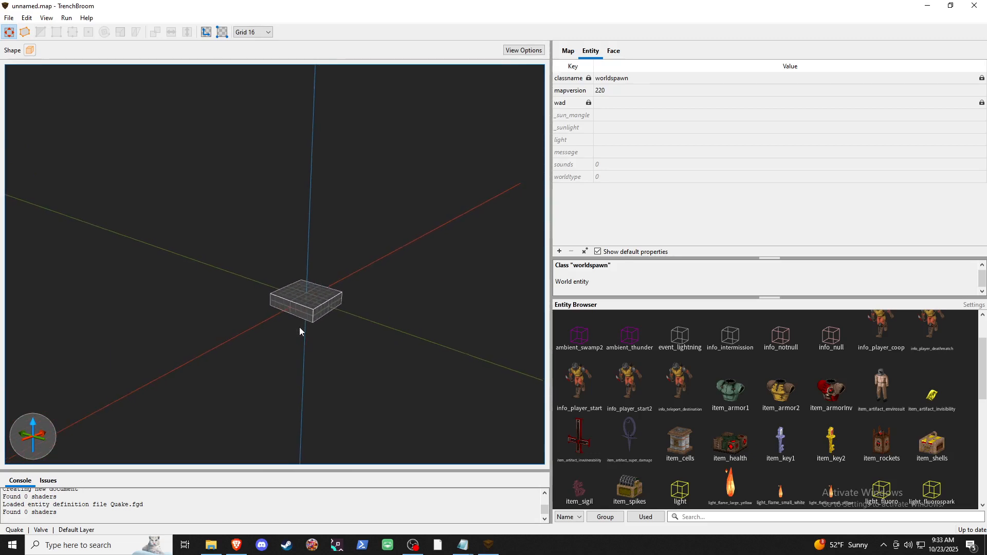
pyautogui.press('w')
pyautogui.press('a')
pyautogui.press('d')
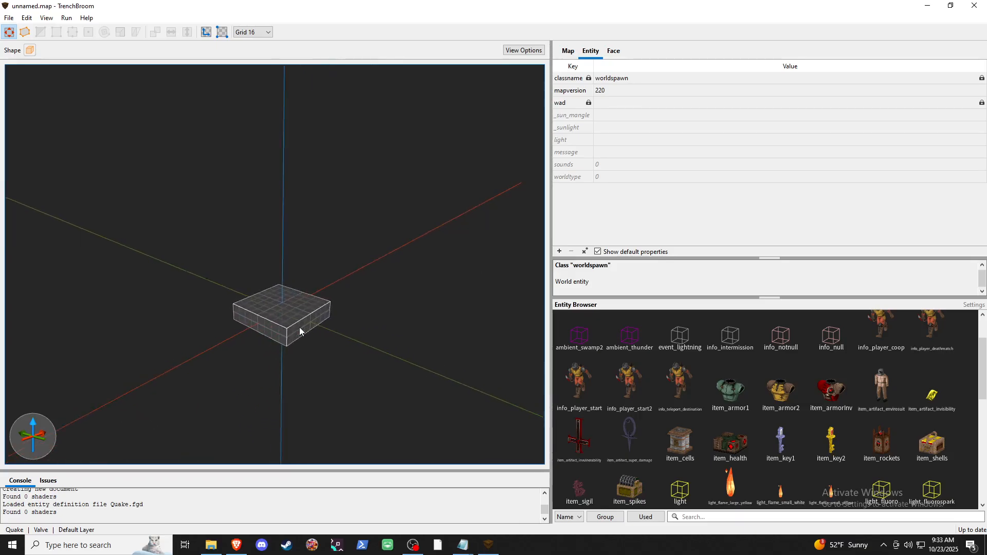
pyautogui.press('a')
pyautogui.press('w')
pyautogui.press('s')
pyautogui.press('d')
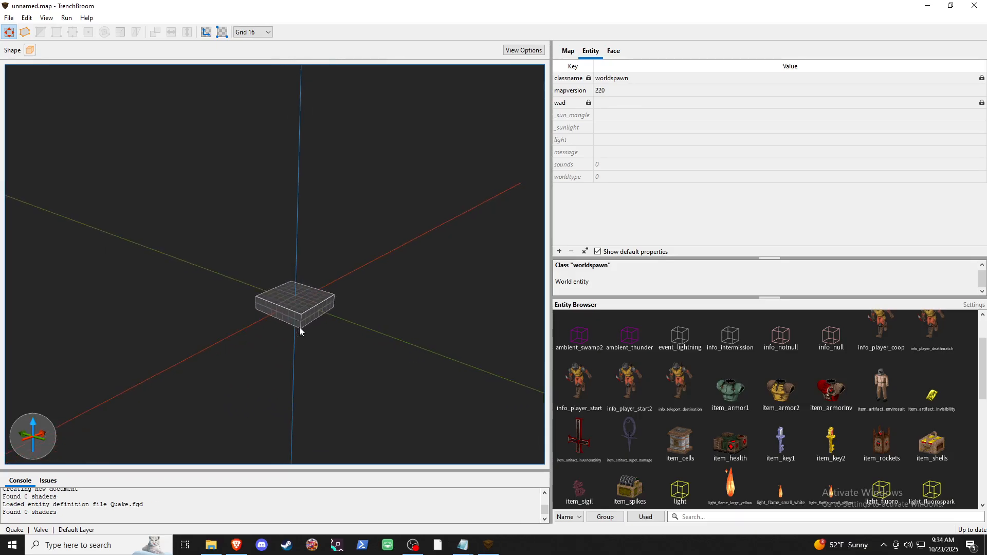
# - Raise and lower the 3D camera above the default block to try vertical movement
pyautogui.press('q')
pyautogui.press('x')
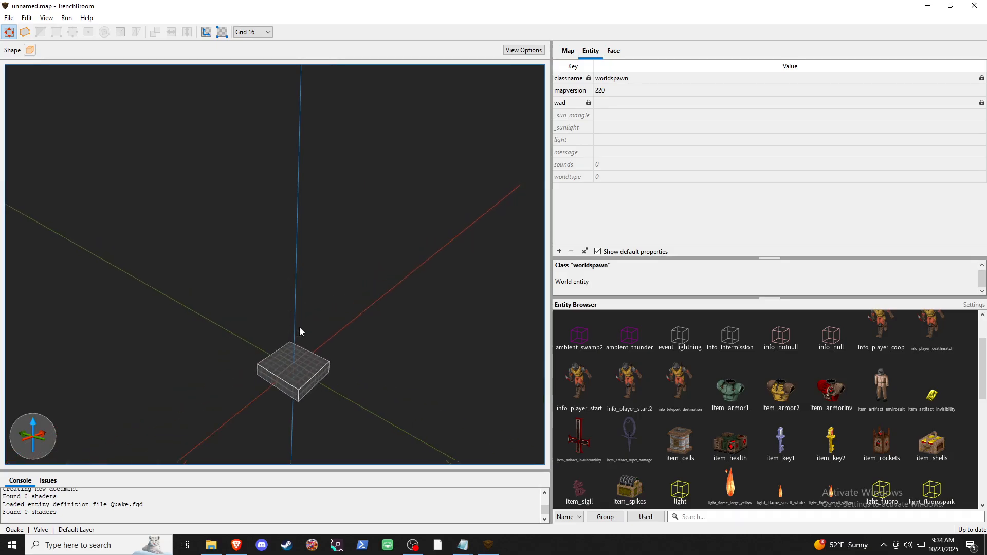
pyautogui.press('q')
pyautogui.press('q')
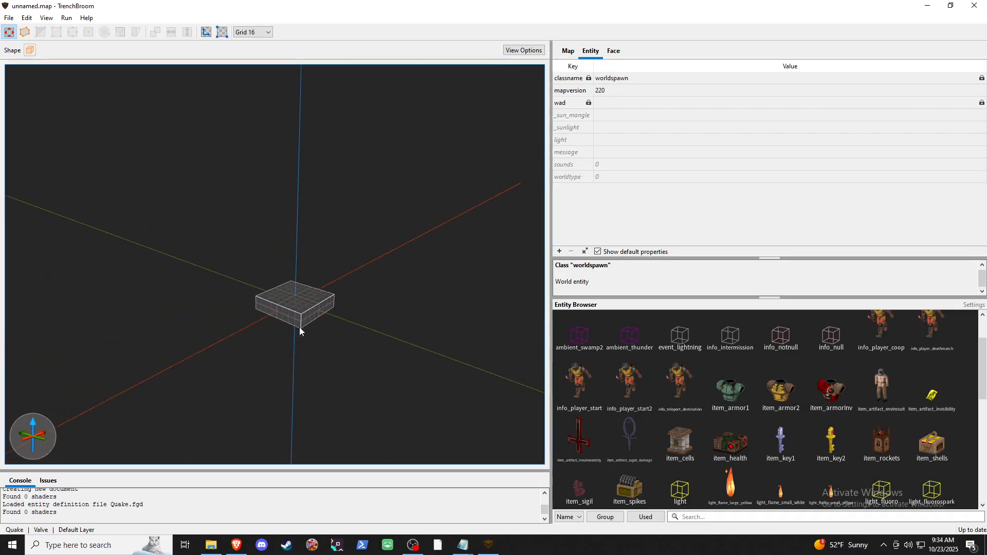
# - Strafe the 3D camera around the default block and turn the view to examine it from another side
pyautogui.press('s')
pyautogui.press('d')
pyautogui.press('a')
pyautogui.press('w')
pyautogui.press('a')
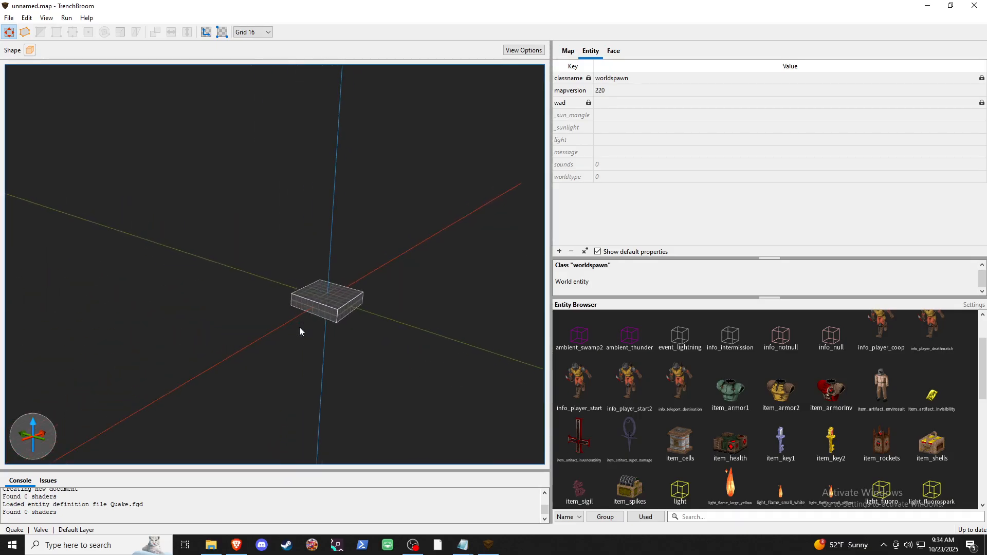
pyautogui.press('a')
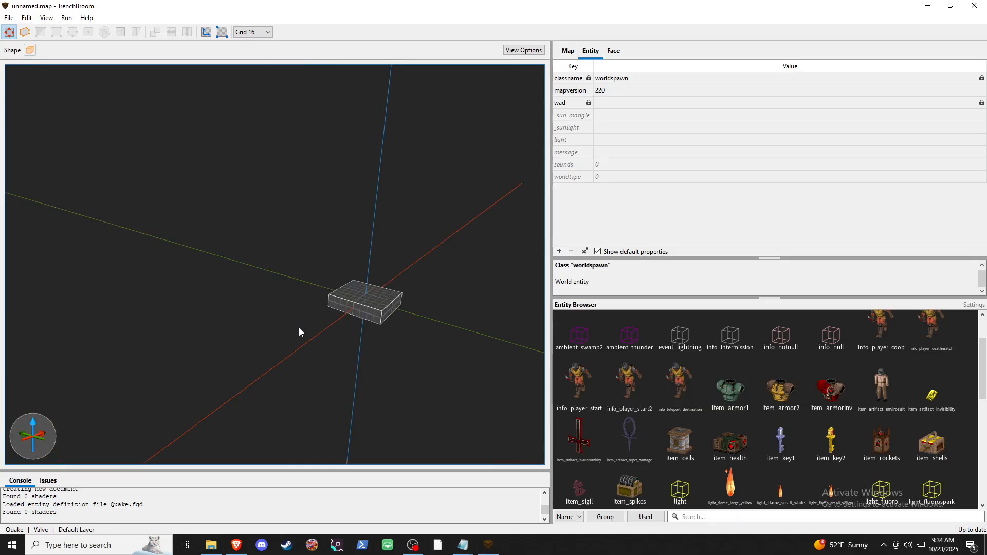
pyautogui.press('d')
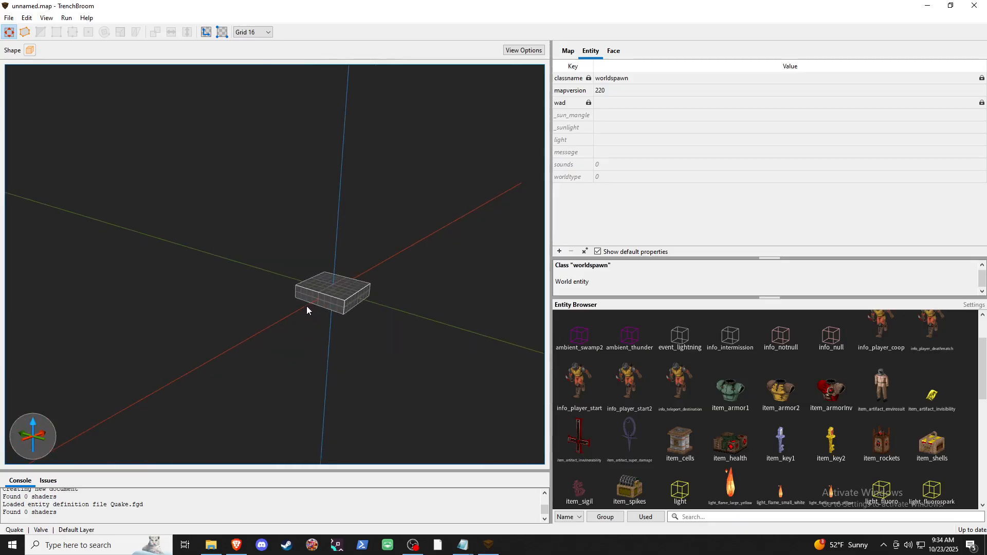
pyautogui.moveTo(306, 310)
pyautogui.mouseDown(button='right')
pyautogui.moveTo(337, 308)
pyautogui.moveTo(258, 310)
pyautogui.moveTo(276, 296)
pyautogui.moveTo(388, 282)
pyautogui.moveTo(295, 290)
pyautogui.moveTo(323, 293)
pyautogui.mouseUp(button='right')
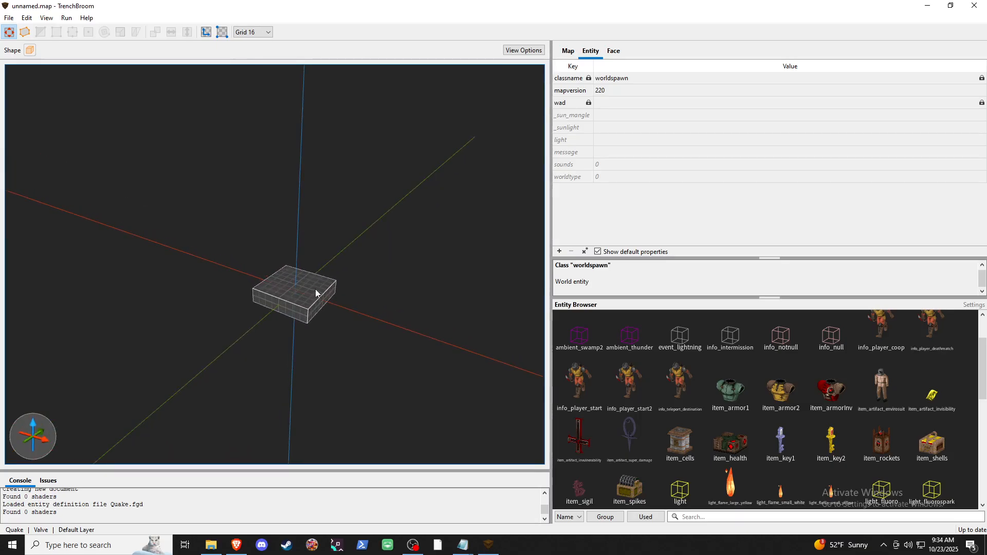
pyautogui.moveTo(316, 293)
pyautogui.mouseDown(button='right')
pyautogui.moveTo(307, 296)
pyautogui.moveTo(374, 307)
pyautogui.mouseUp(button='right')
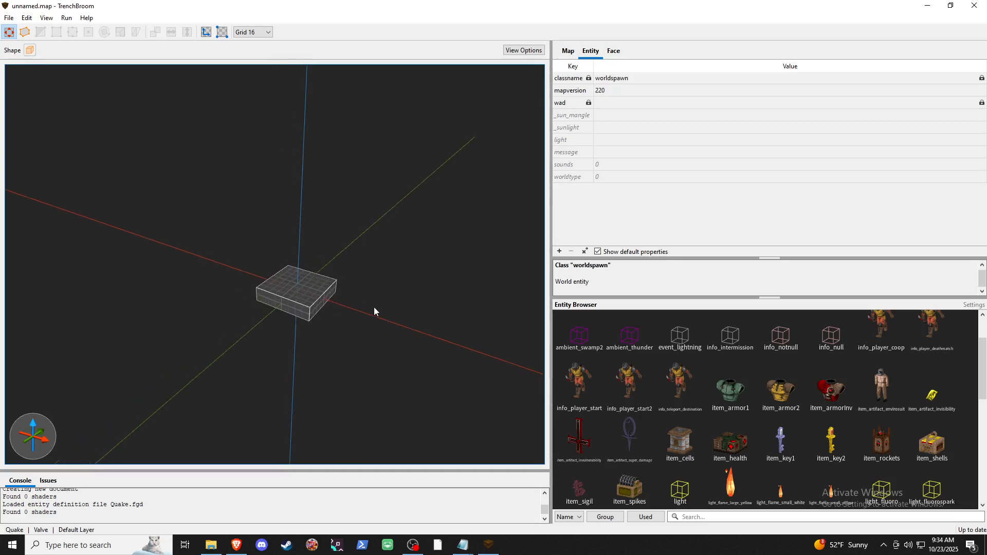
# - Select the default block and clear the selection several times to practise brush selection
pyautogui.click(299, 297)
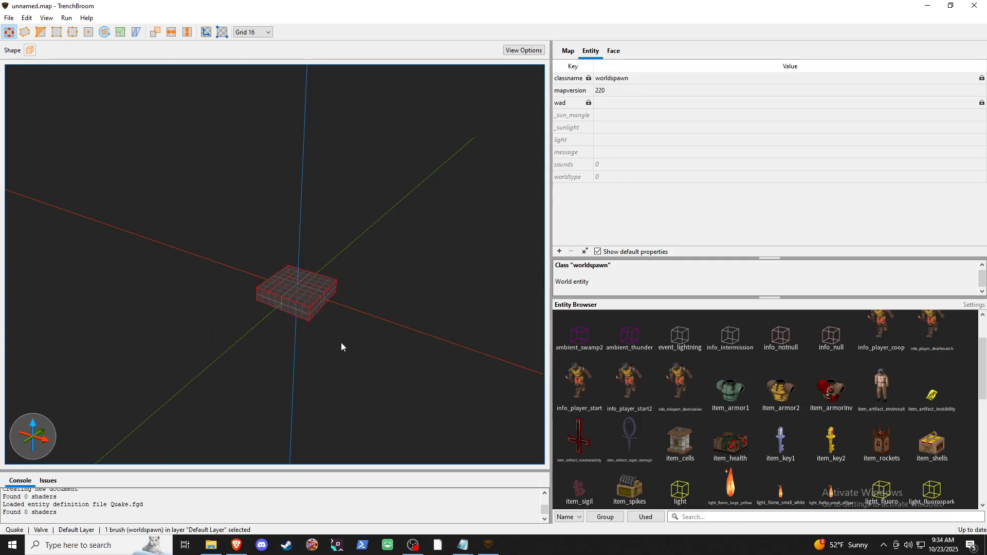
pyautogui.click(341, 343)
pyautogui.click(305, 288)
pyautogui.click(347, 346)
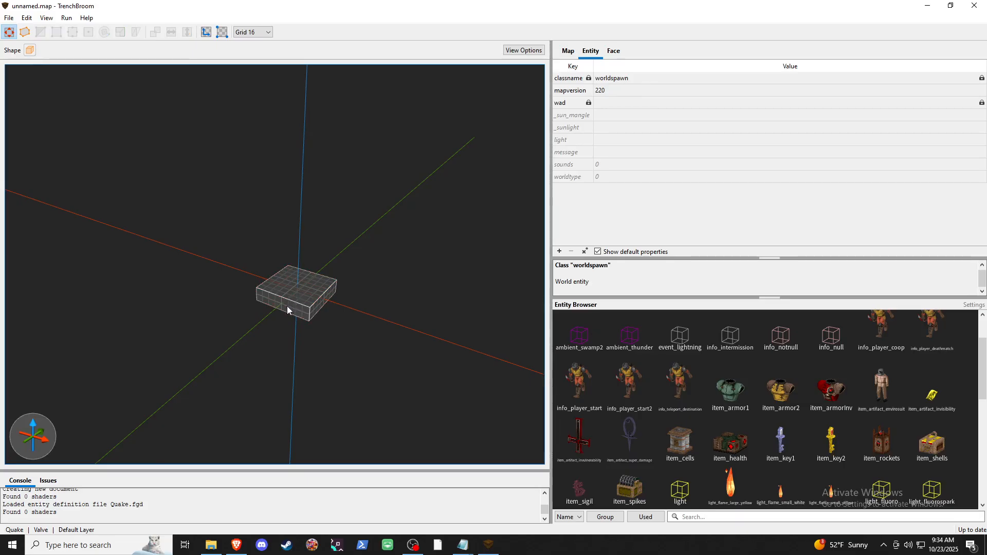
pyautogui.click(286, 305)
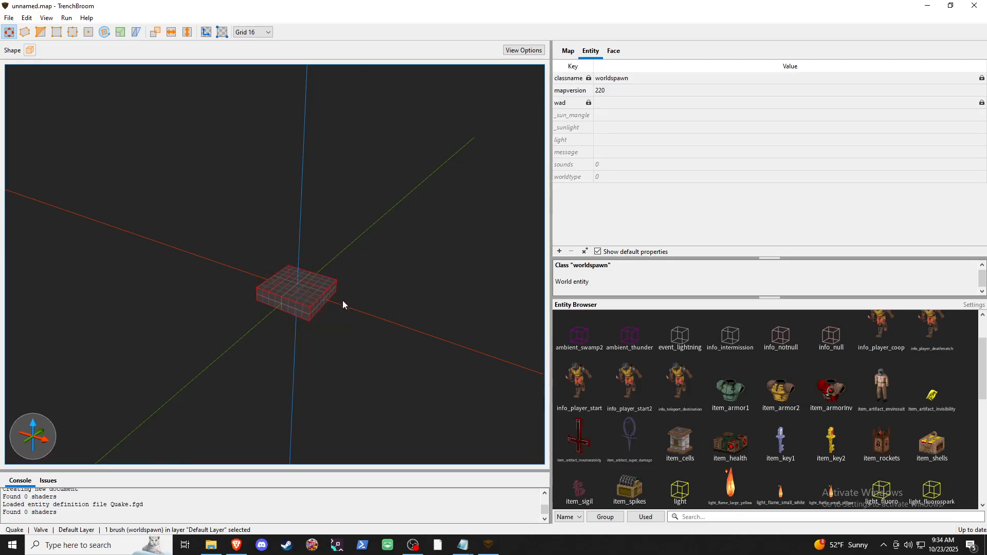
pyautogui.click(362, 360)
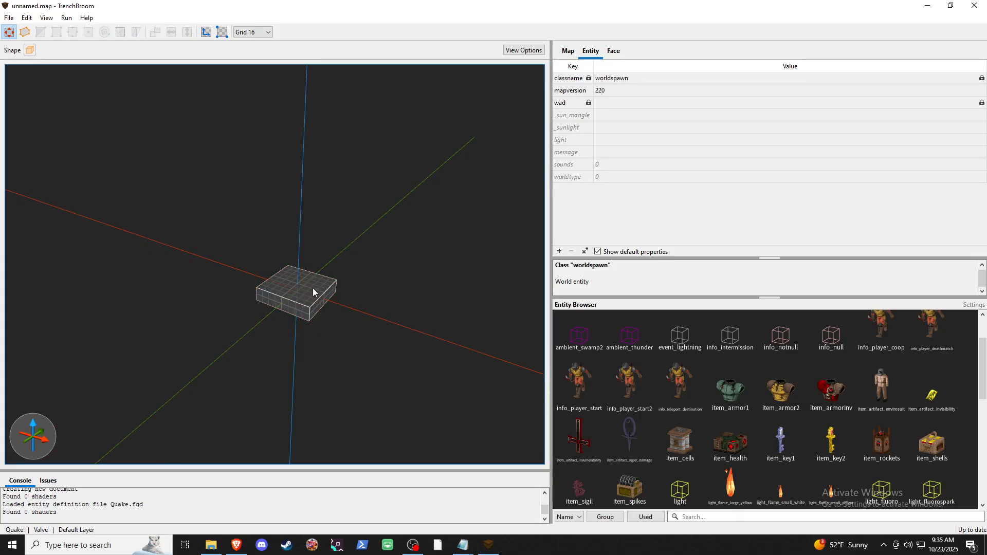
# - Fly the camera closer to the default block and back again to view it from several positions
pyautogui.press('a')
pyautogui.press('w')
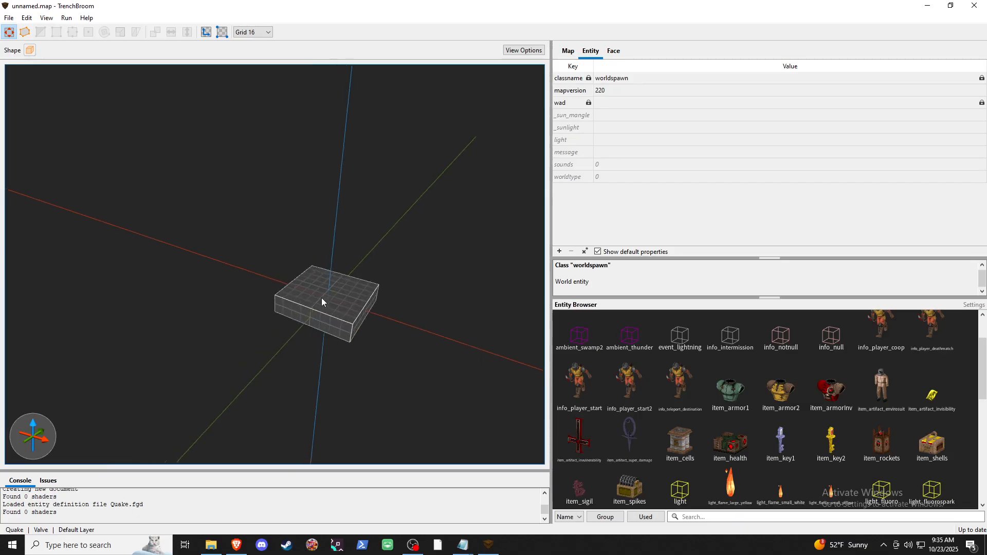
pyautogui.press('d')
pyautogui.press('s')
pyautogui.press('a')
pyautogui.press('s')
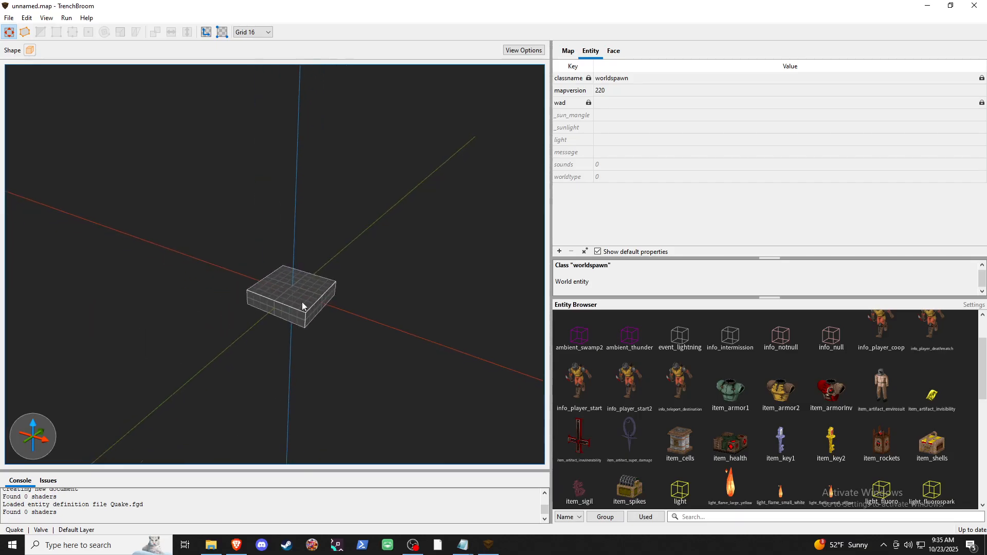
pyautogui.press('w')
pyautogui.press('a')
pyautogui.press('d')
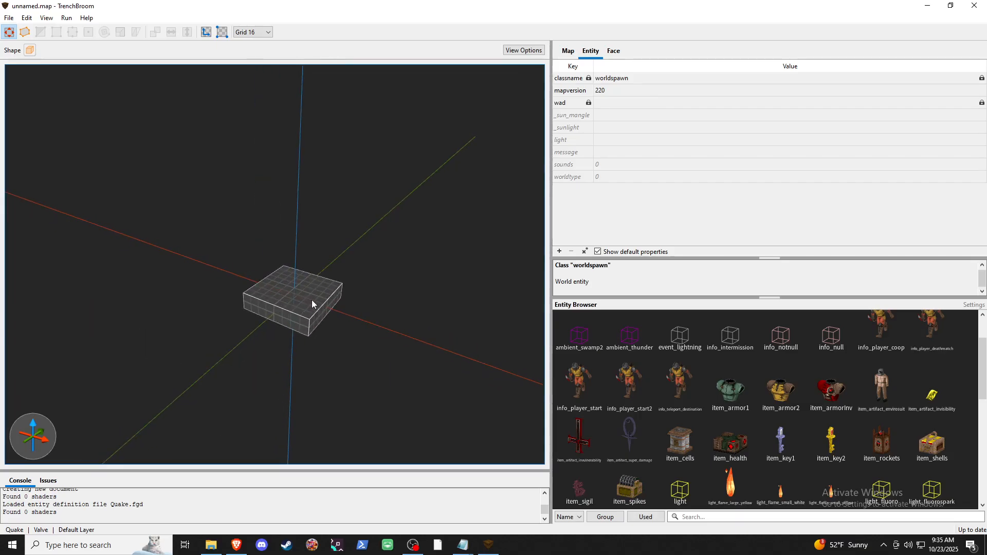
# - Check the face material browser, and open LibreQuake's texture-wads folder in File Explorer
pyautogui.click(613, 51)
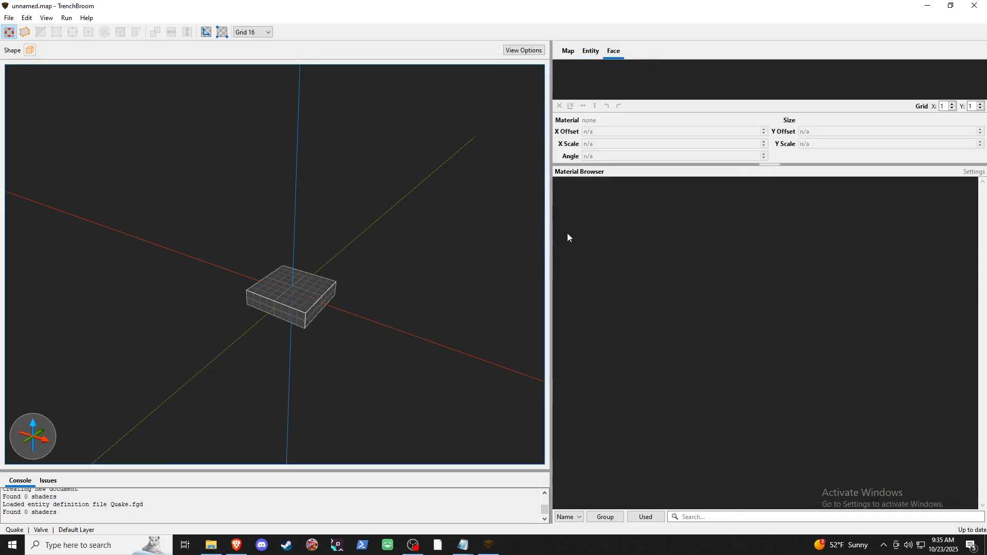
pyautogui.hotkey('alt', 'Tab')
pyautogui.click(426, 256)
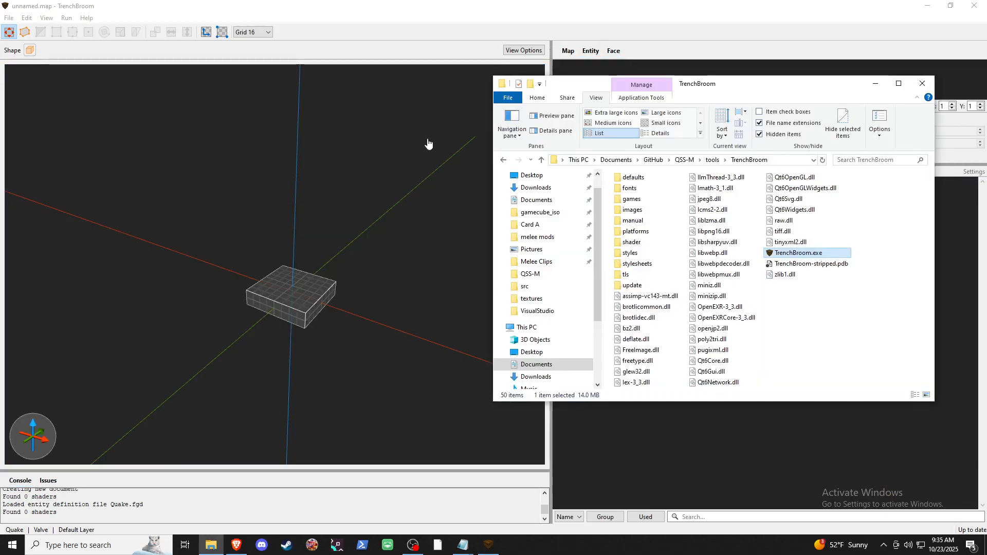
pyautogui.click(683, 160)
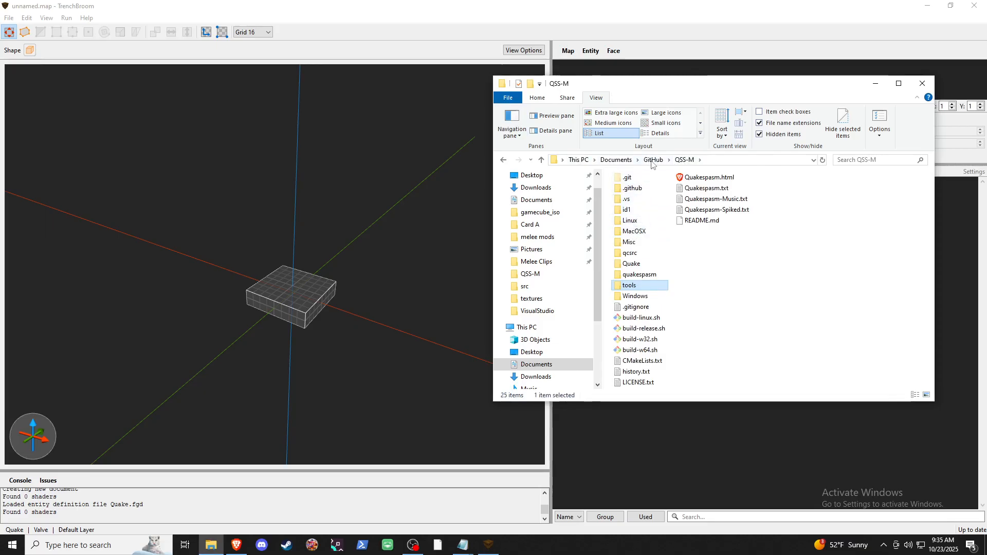
pyautogui.click(653, 160)
pyautogui.doubleClick(638, 190)
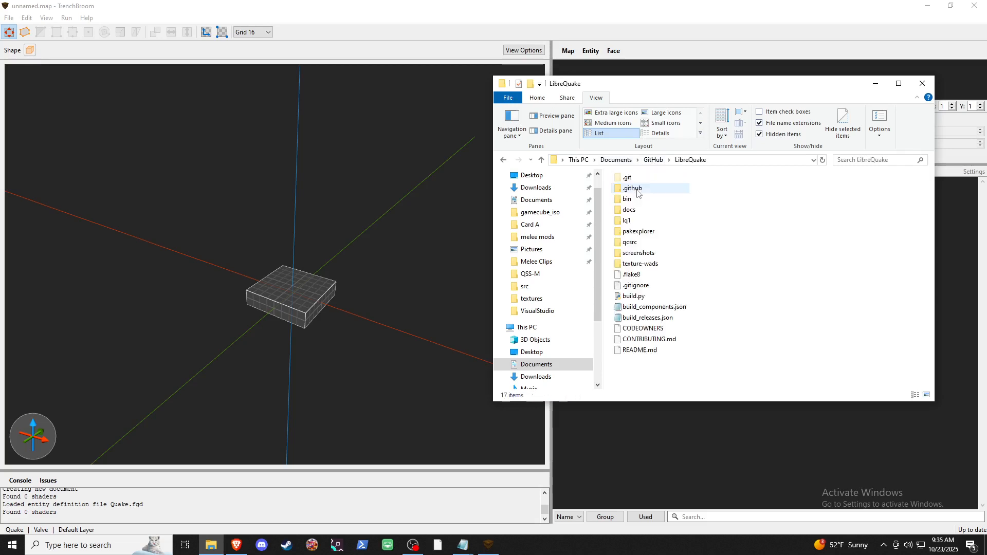
pyautogui.doubleClick(640, 265)
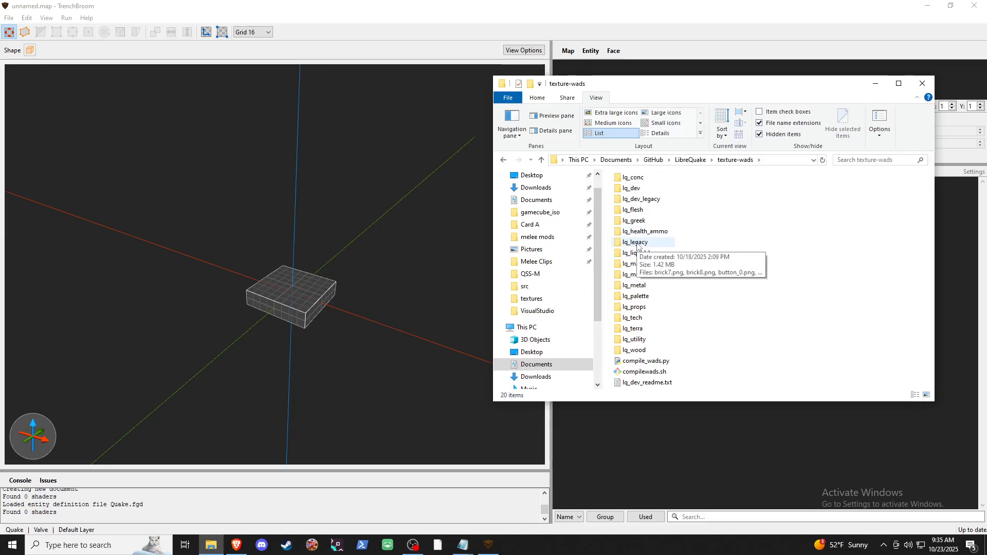
# - Look through the liquid and sky texture images in the lq_liquidsky folder
pyautogui.doubleClick(636, 253)
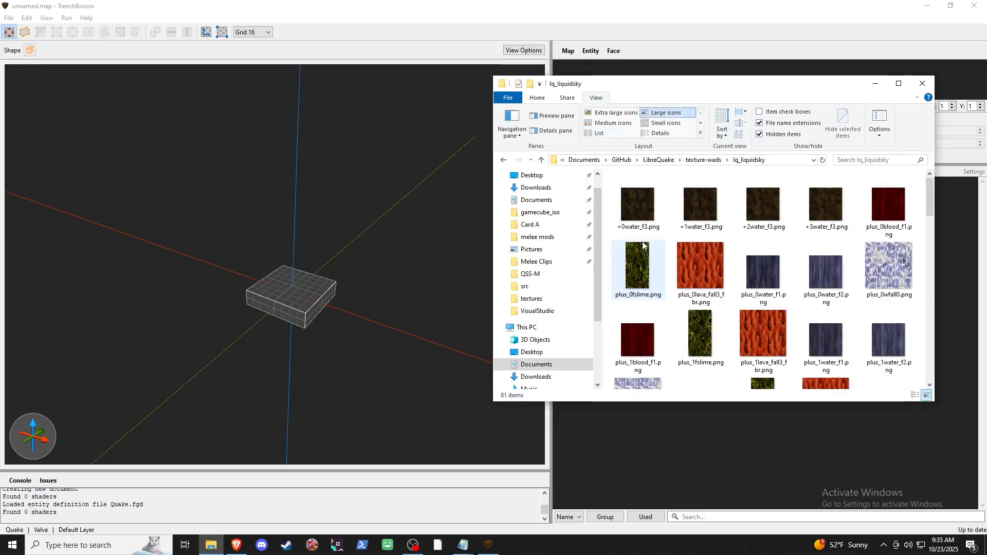
pyautogui.scroll(-1, 652, 240)
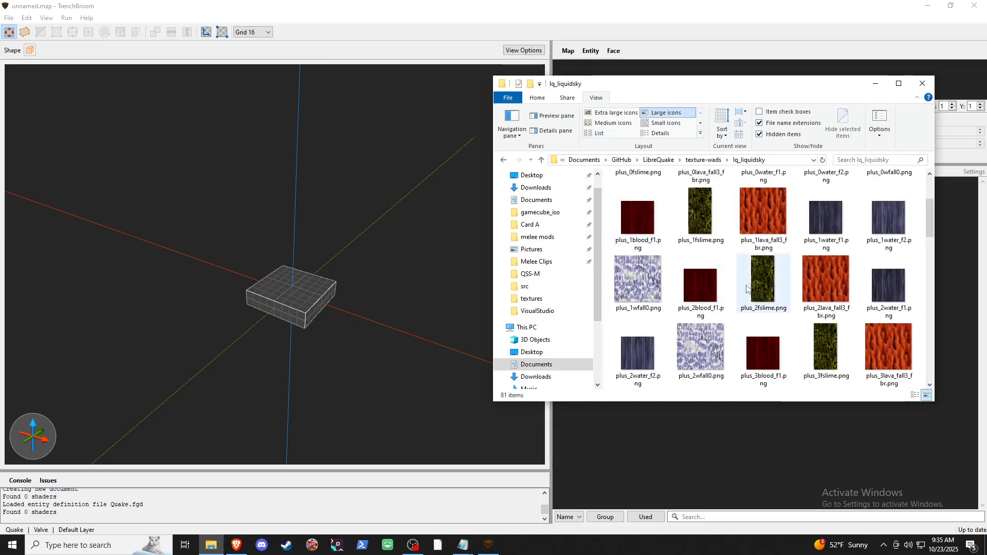
pyautogui.scroll(-8, 735, 281)
pyautogui.scroll(-2, 746, 294)
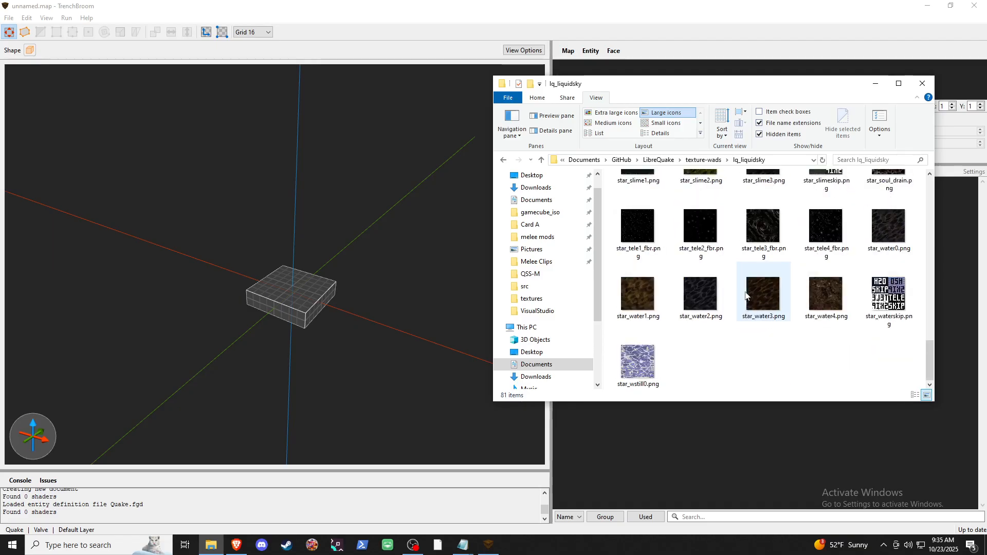
pyautogui.scroll(10, 731, 298)
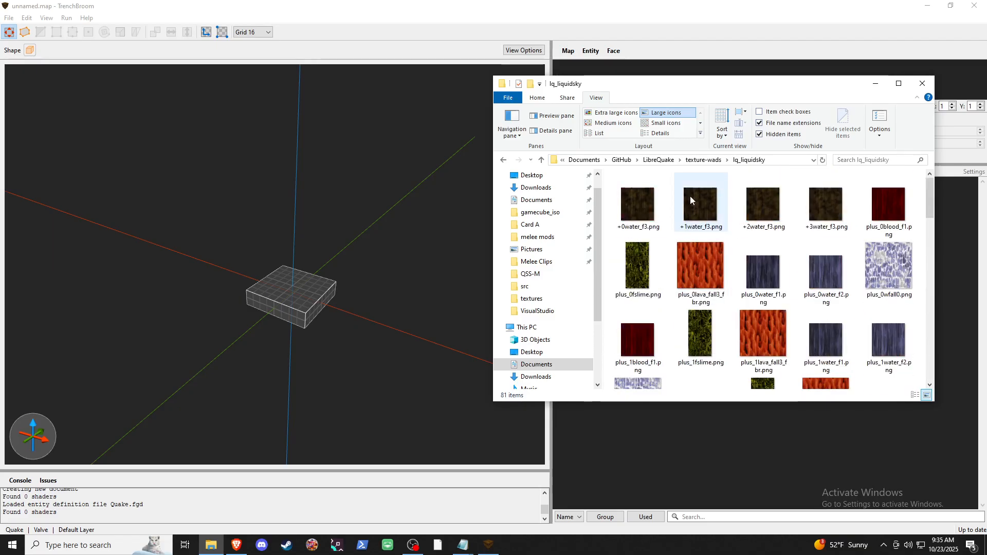
# - Copy the texture-wads folder from the LibreQuake directory
pyautogui.click(659, 160)
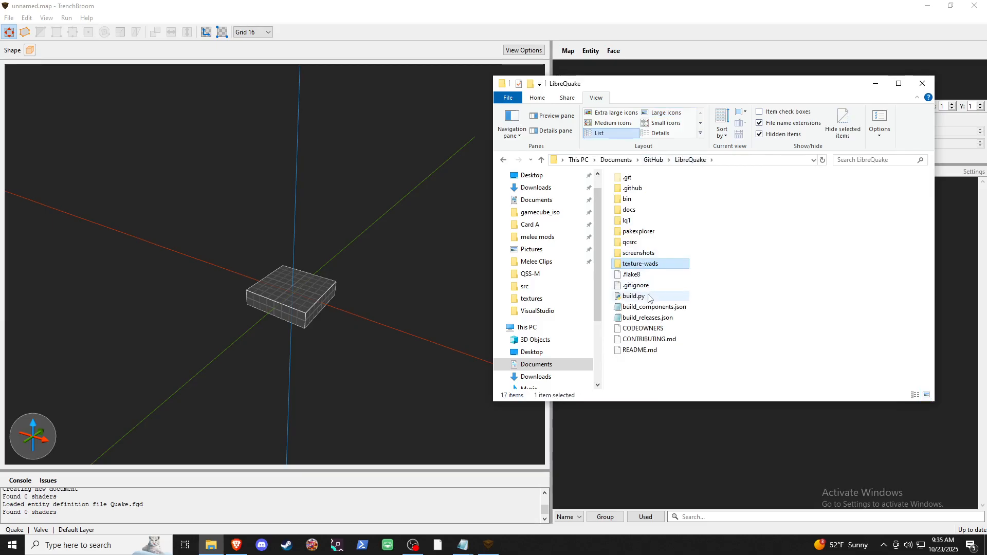
pyautogui.rightClick(633, 264)
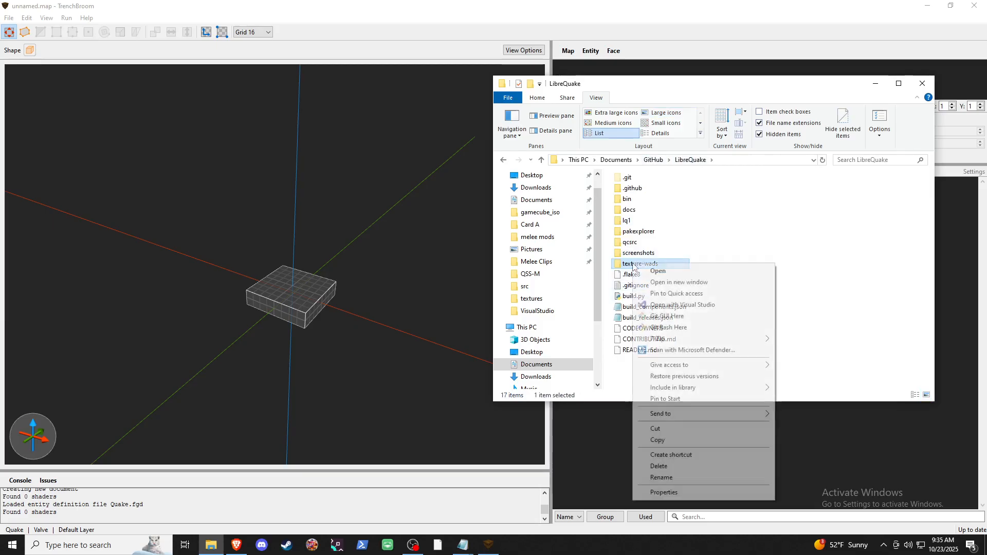
pyautogui.click(675, 435)
# - Paste the copied texture-wads folder into QSS-M's id1 folder, and delete the pasted copy
pyautogui.click(649, 160)
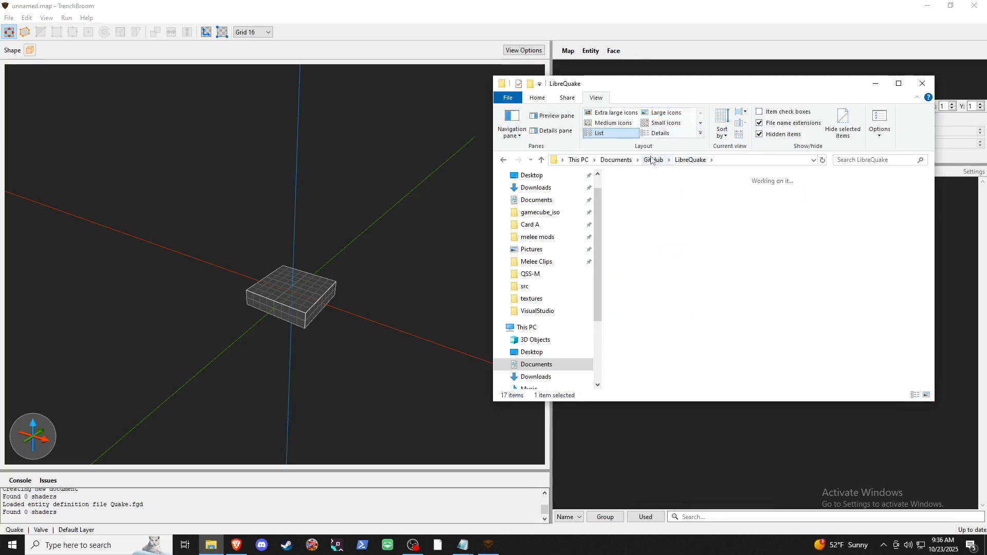
pyautogui.doubleClick(637, 210)
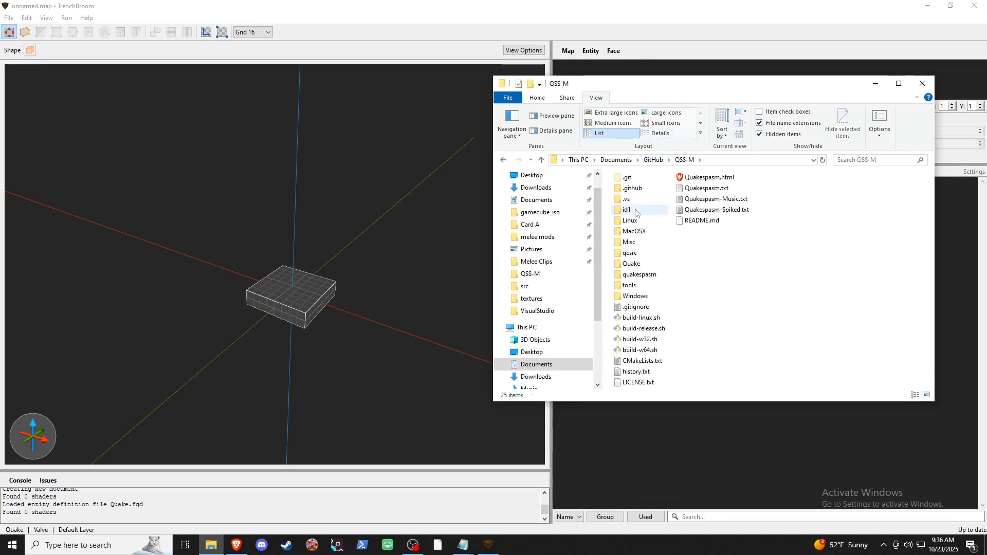
pyautogui.doubleClick(636, 211)
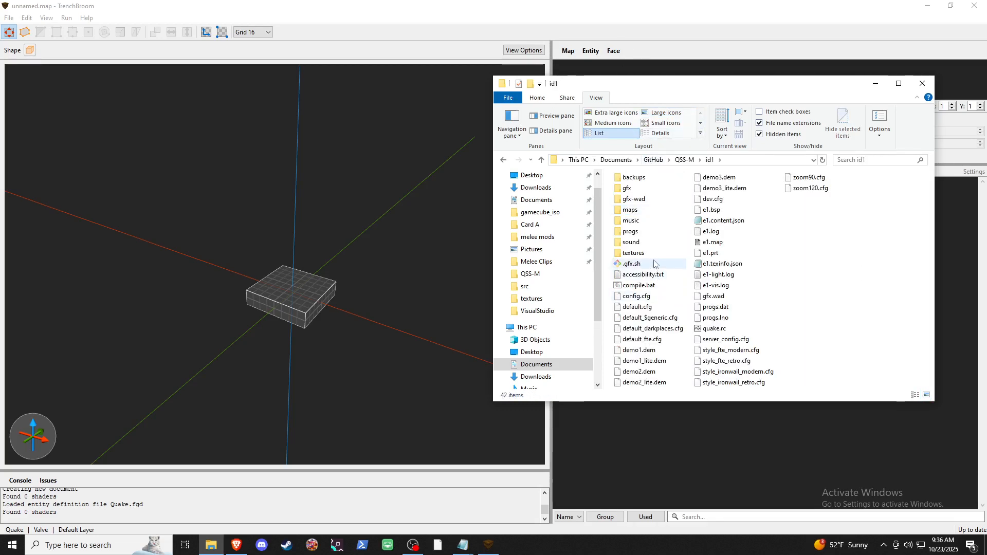
pyautogui.rightClick(794, 264)
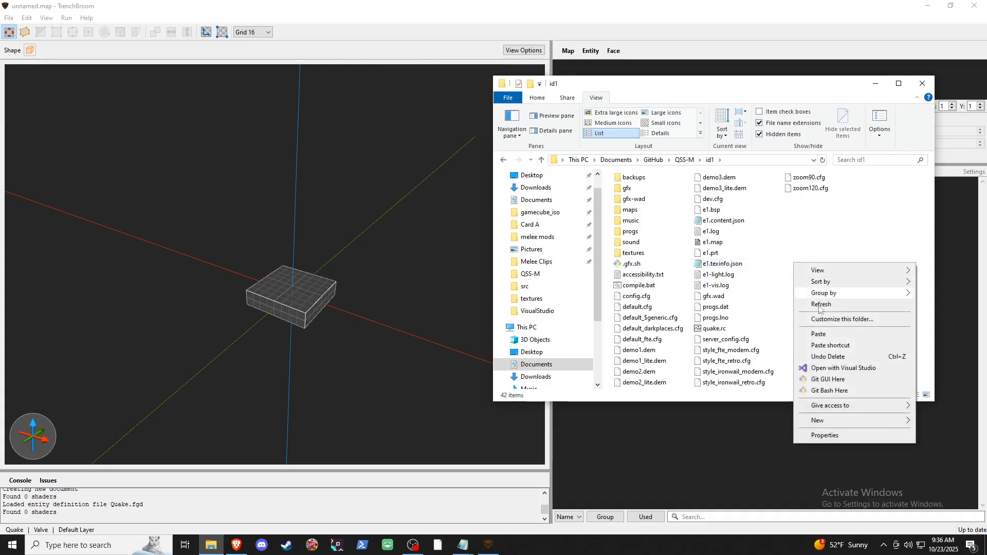
pyautogui.click(827, 335)
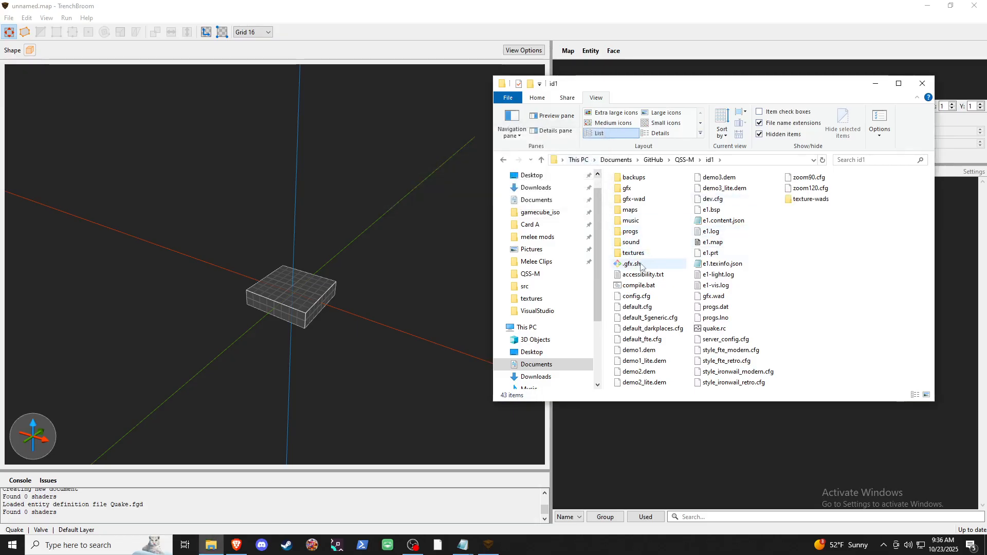
pyautogui.rightClick(809, 199)
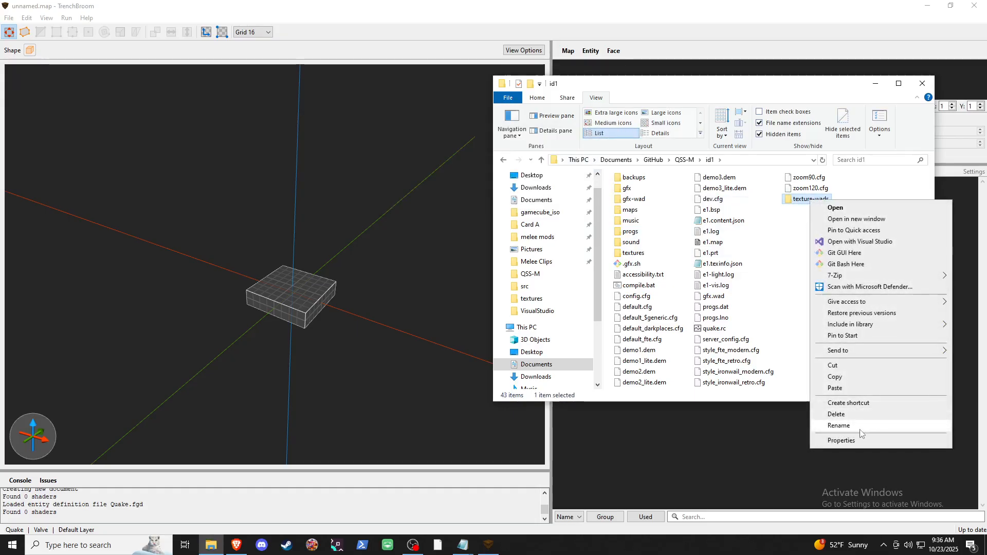
pyautogui.click(851, 418)
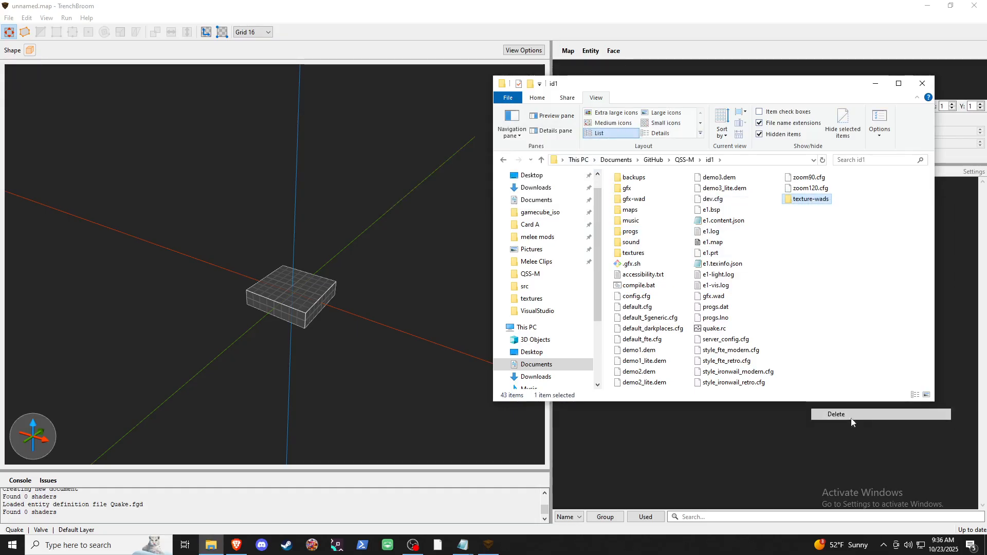
# - Look through id1's textures folder, including the lq_greek and lq_legacy texture images
pyautogui.doubleClick(632, 254)
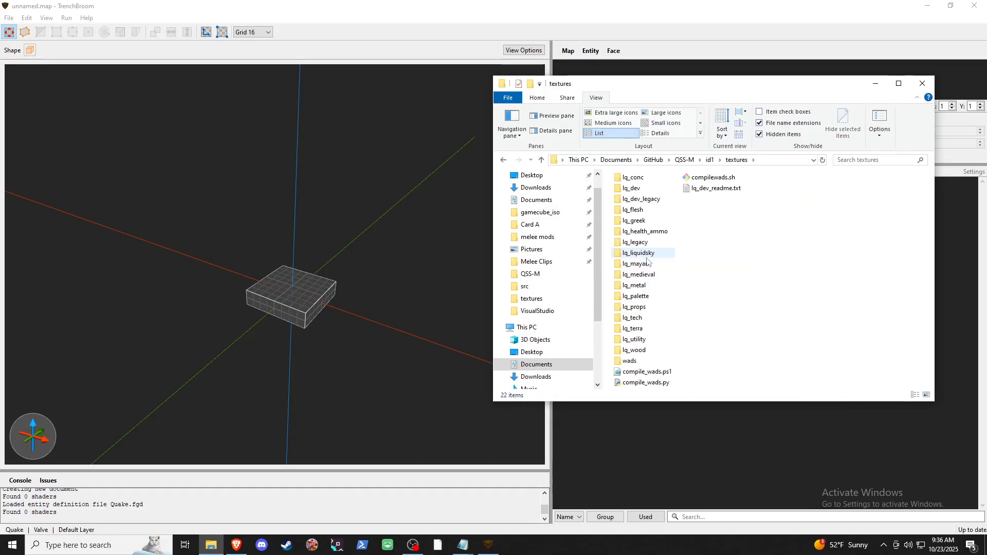
pyautogui.doubleClick(630, 221)
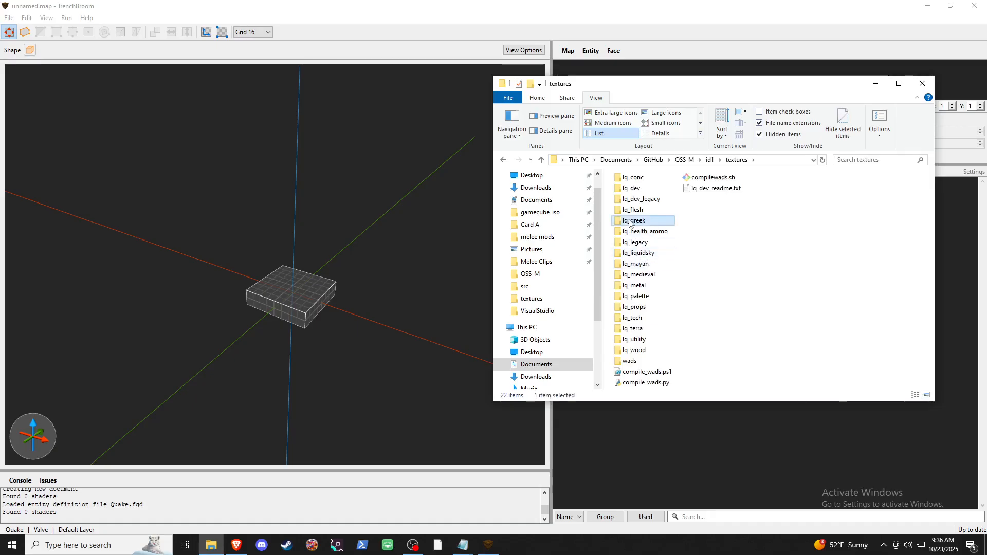
pyautogui.click(503, 159)
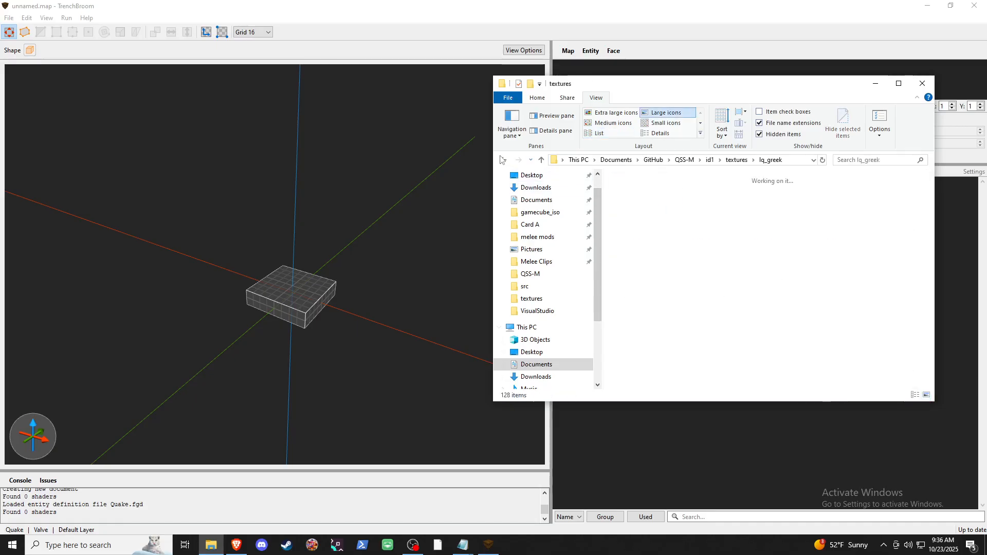
pyautogui.click(503, 160)
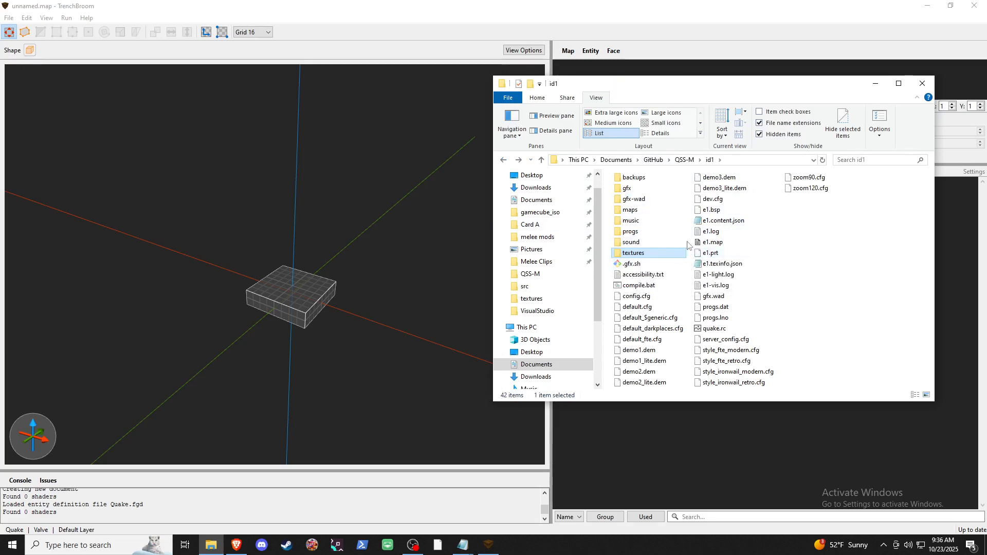
pyautogui.doubleClick(631, 254)
pyautogui.doubleClick(632, 249)
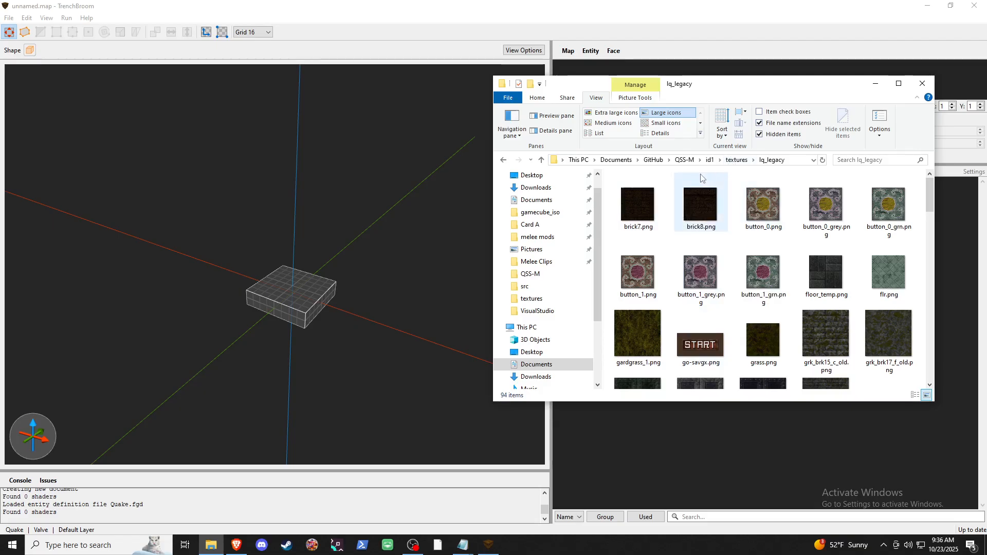
pyautogui.click(736, 160)
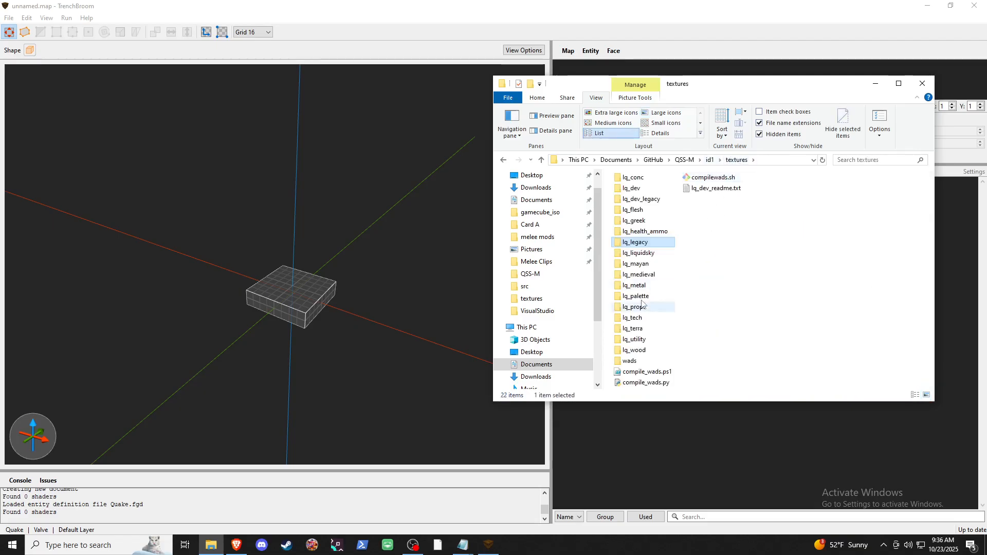
# - Locate the compile_wads.ps1 and compile_wads.py scripts in the textures folder
pyautogui.click(712, 356)
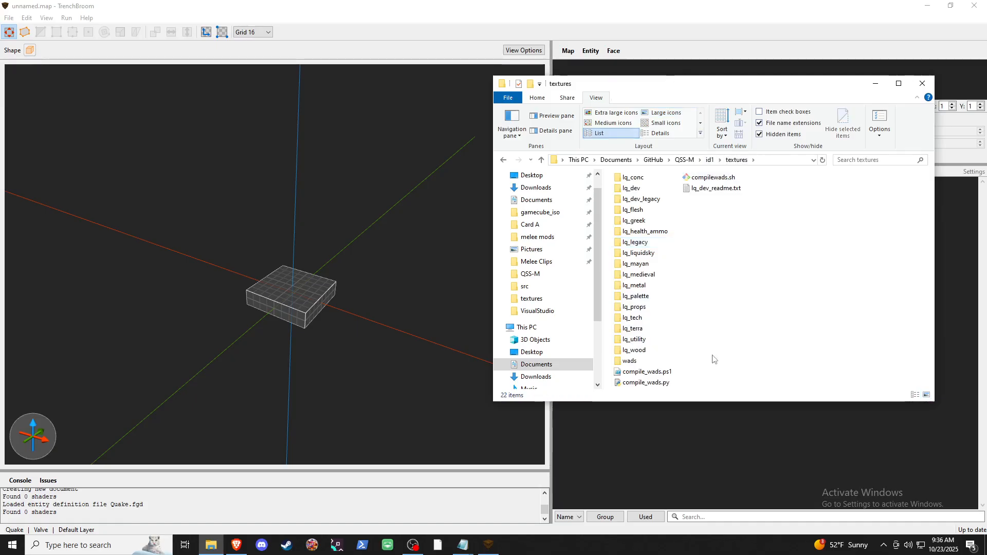
pyautogui.click(627, 375)
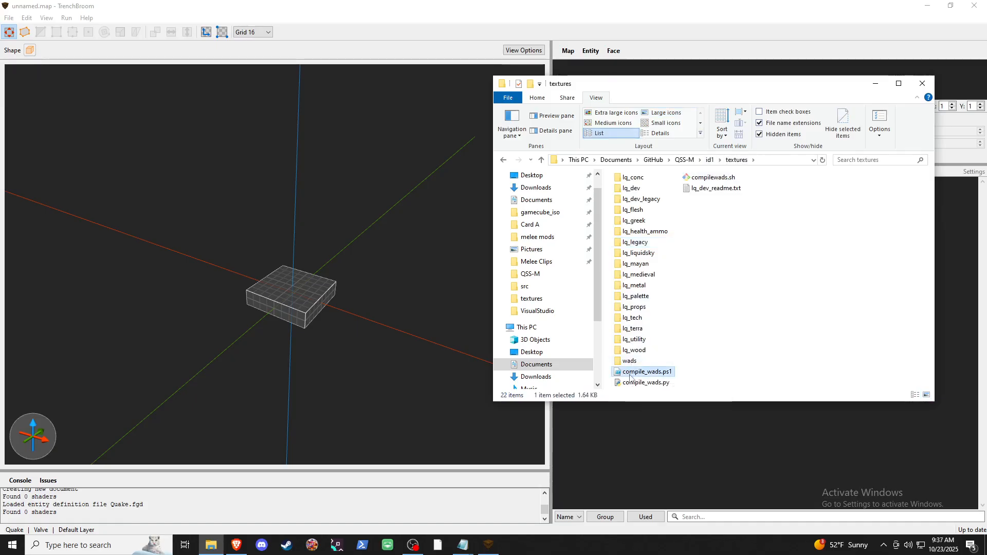
pyautogui.click(632, 384)
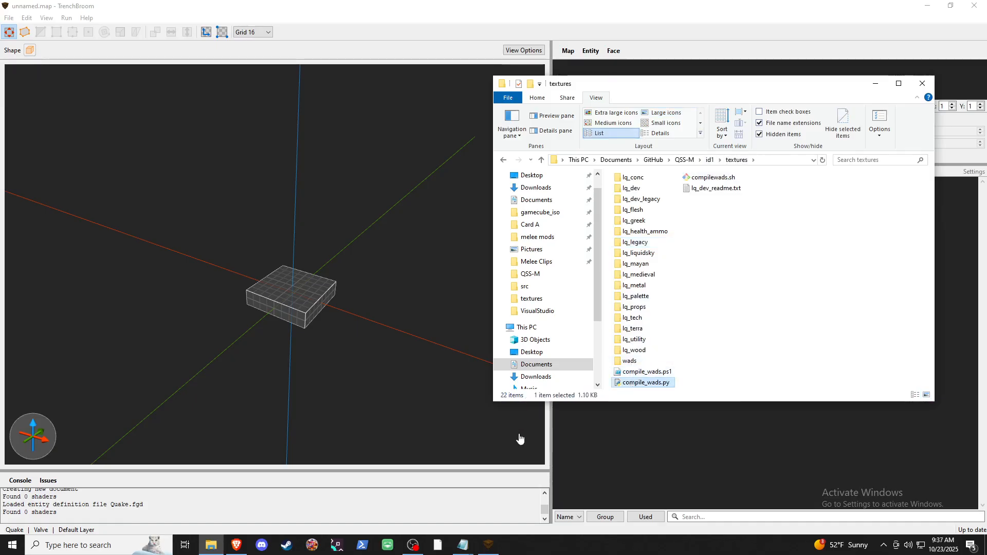
pyautogui.click(637, 372)
pyautogui.click(637, 383)
pyautogui.click(640, 373)
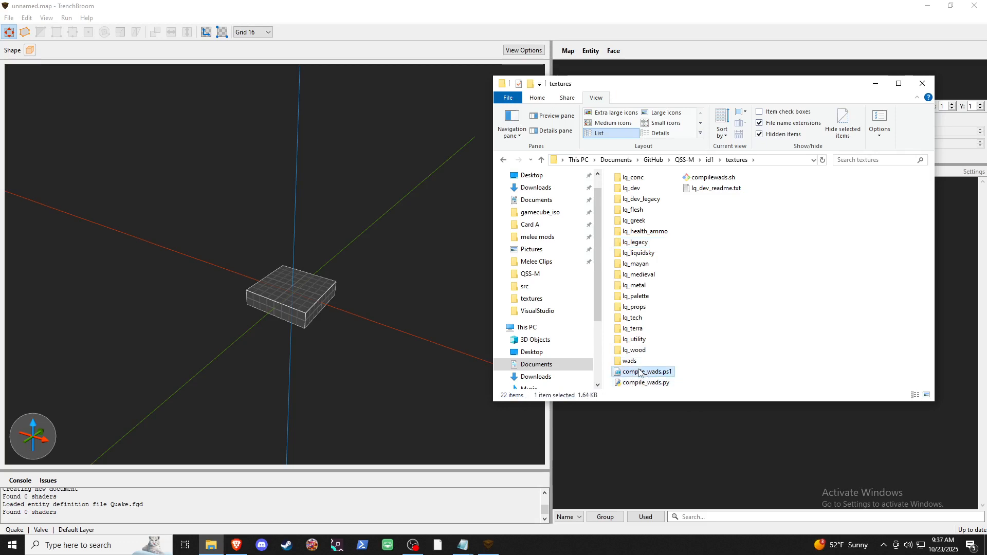
# - Switch to compile_wads.py in Notepad and examine the wads_list of texture folders
pyautogui.click(462, 545)
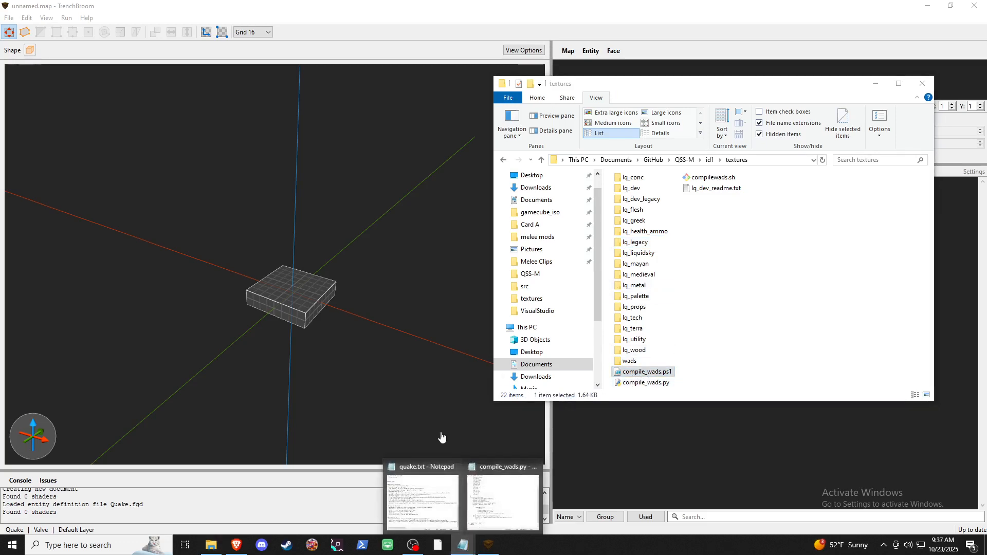
pyautogui.click(478, 494)
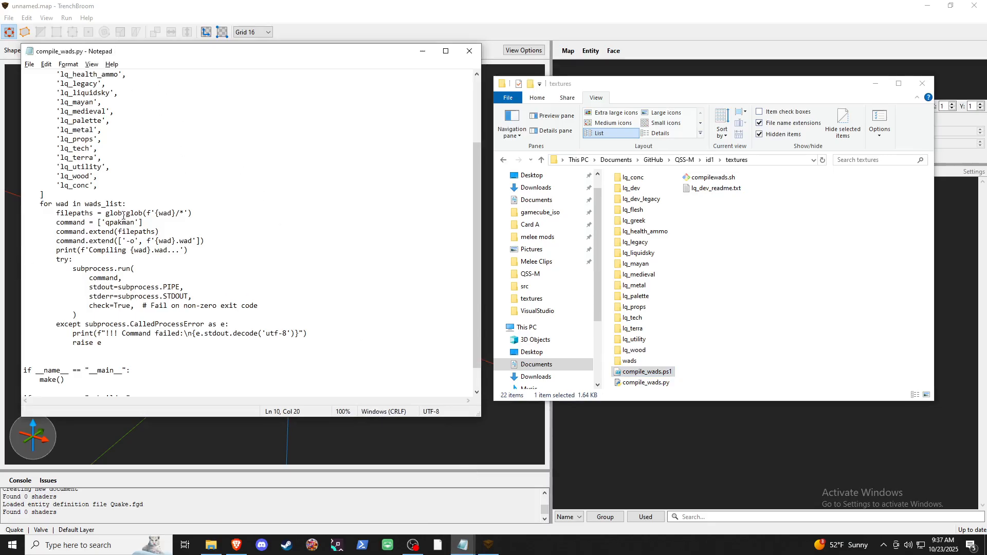
pyautogui.scroll(4, 123, 216)
pyautogui.moveTo(45, 105); pyautogui.dragTo(170, 259)
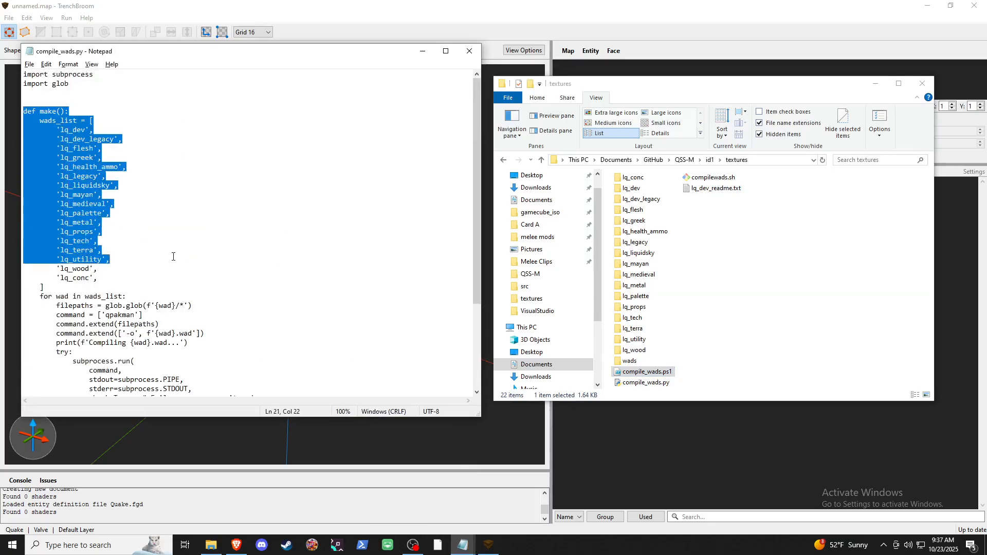
pyautogui.click(179, 277)
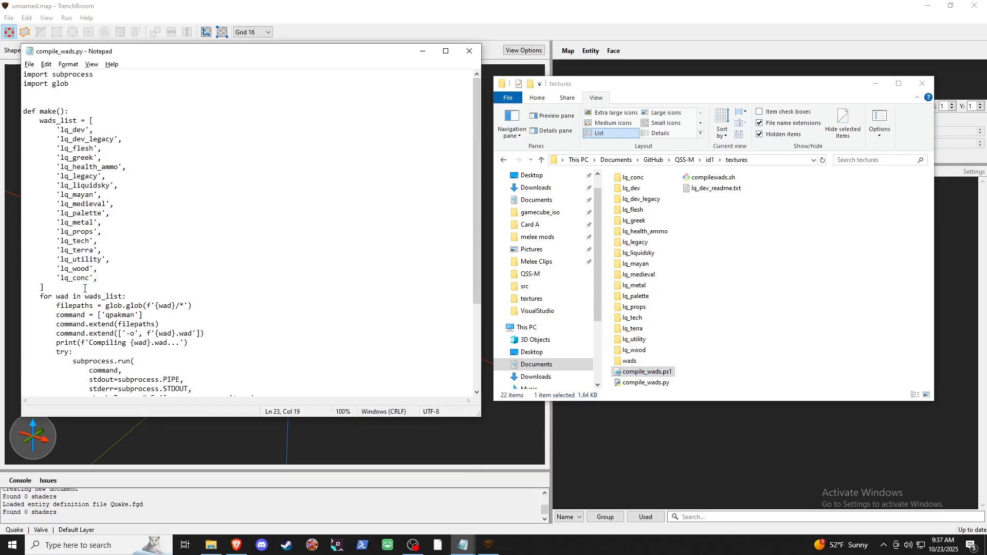
pyautogui.moveTo(85, 287); pyautogui.dragTo(29, 123)
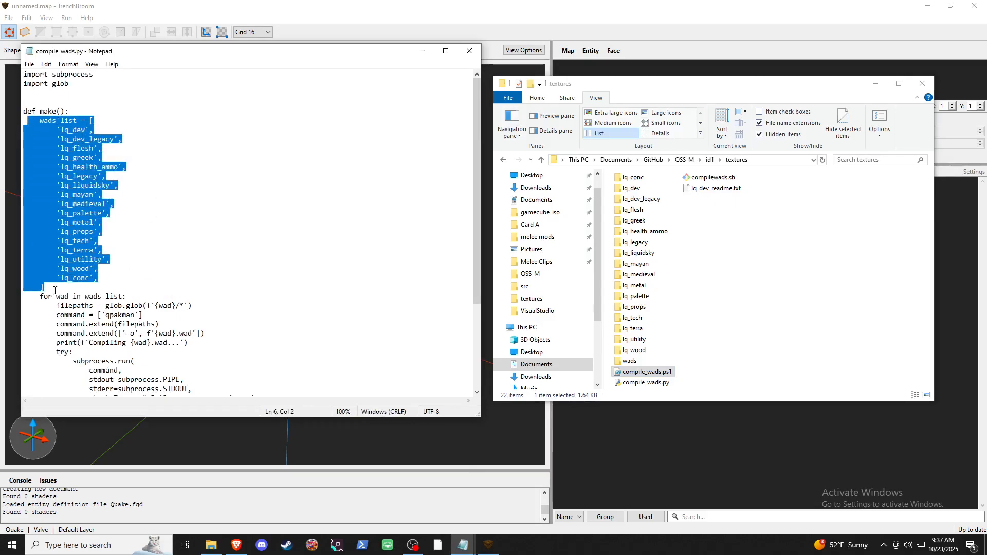
pyautogui.moveTo(55, 289); pyautogui.dragTo(75, 112)
pyautogui.click(114, 271)
# - Examine the script's for loop that builds the qpakman command with its file paths and .wad output option
pyautogui.scroll(-2, 103, 275)
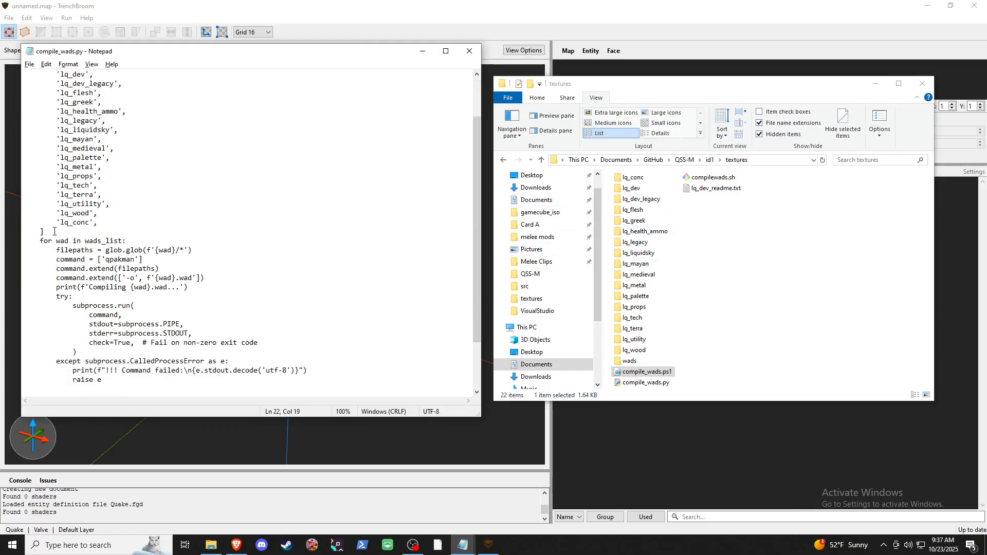
pyautogui.moveTo(40, 241); pyautogui.dragTo(105, 251)
pyautogui.click(185, 269)
pyautogui.click(177, 258)
pyautogui.doubleClick(118, 261)
pyautogui.moveTo(197, 278); pyautogui.dragTo(118, 278)
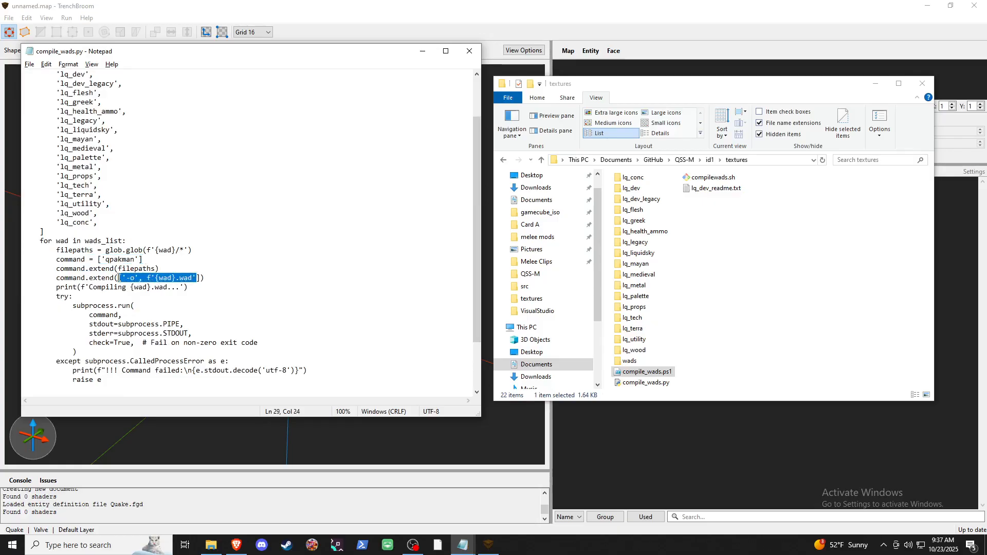
# - Examine how subprocess.run uses the extended command, and review the rest of compile_wads.py
pyautogui.scroll(-1, 194, 287)
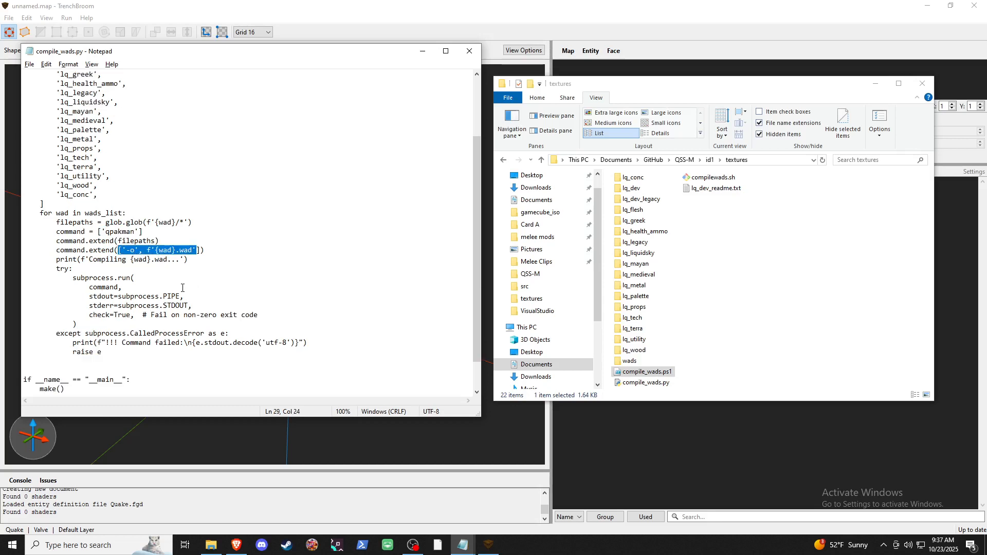
pyautogui.moveTo(84, 324); pyautogui.dragTo(89, 285)
pyautogui.doubleClick(110, 285)
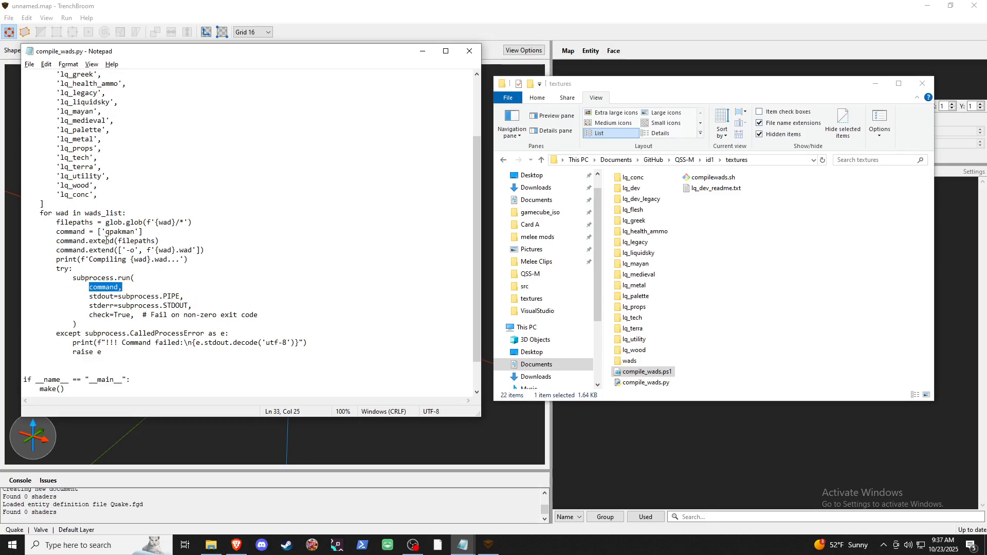
pyautogui.moveTo(165, 240); pyautogui.dragTo(61, 241)
pyautogui.moveTo(221, 249); pyautogui.dragTo(86, 250)
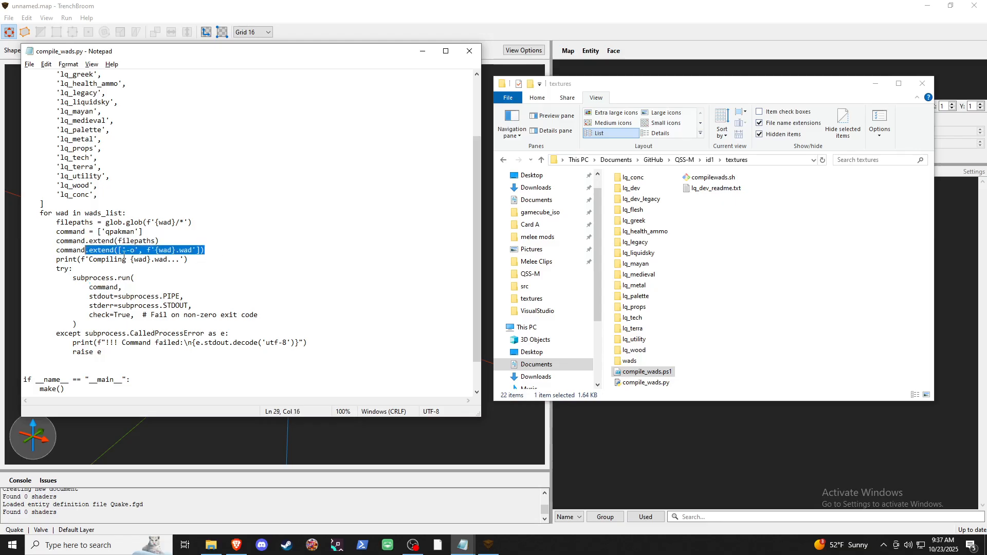
pyautogui.click(195, 269)
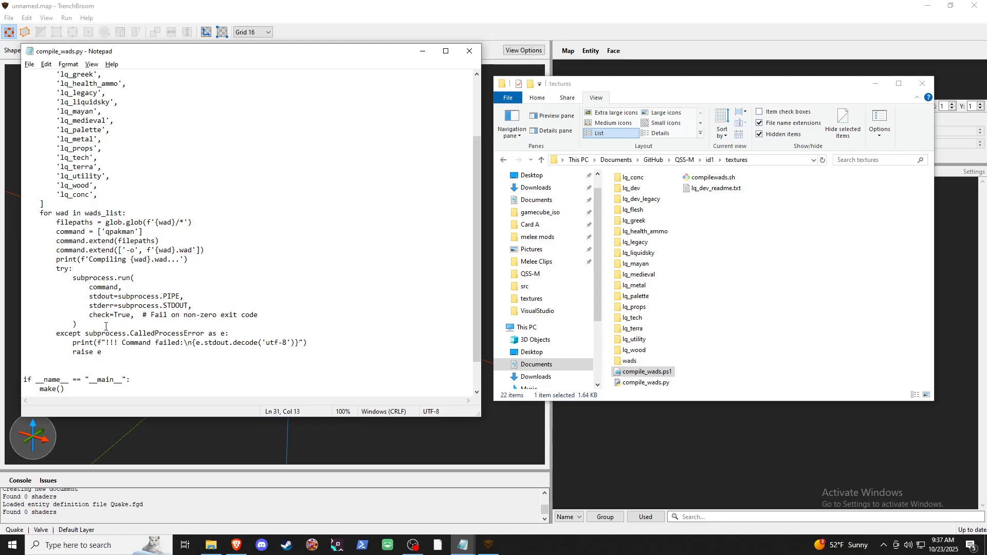
pyautogui.scroll(-2, 105, 326)
pyautogui.scroll(5, 97, 303)
pyautogui.scroll(-4, 88, 275)
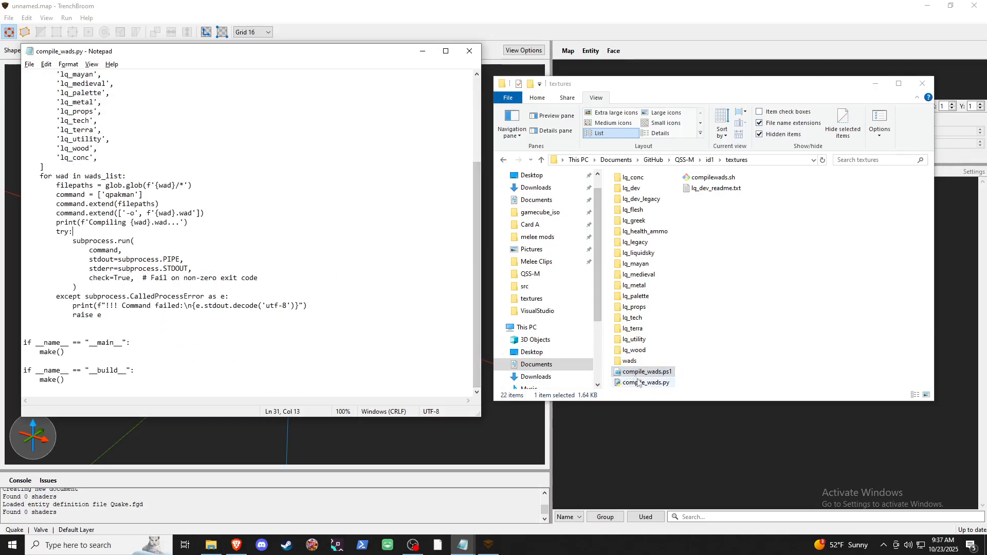
# - Compare the compilewads.sh, compile_wads.ps1 and compile_wads.py scripts in the textures folder
pyautogui.click(712, 178)
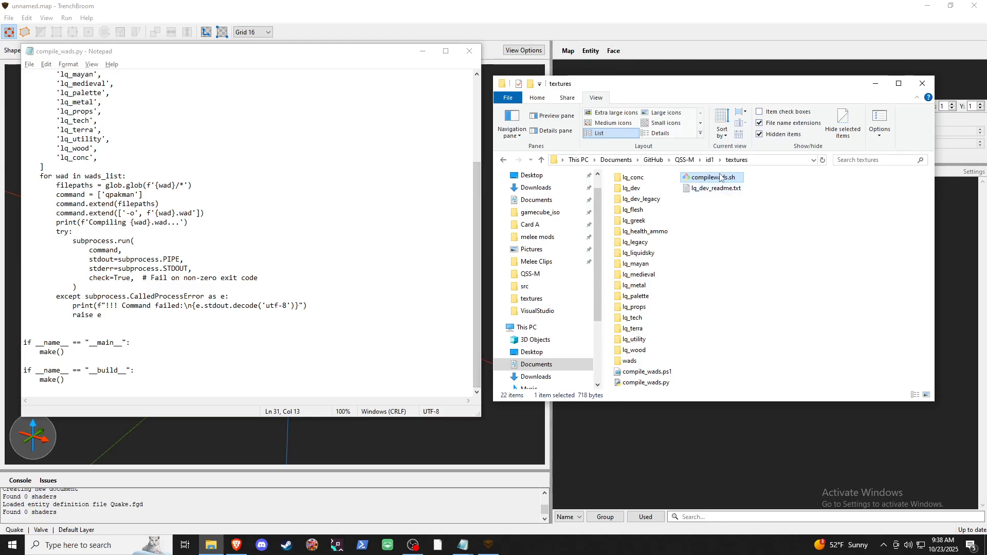
pyautogui.click(655, 371)
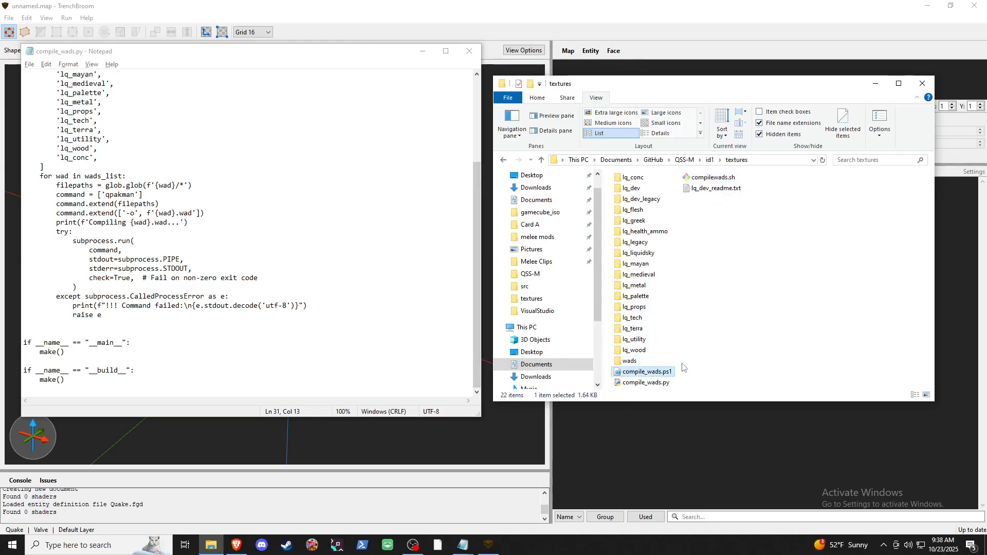
pyautogui.click(639, 383)
pyautogui.click(712, 178)
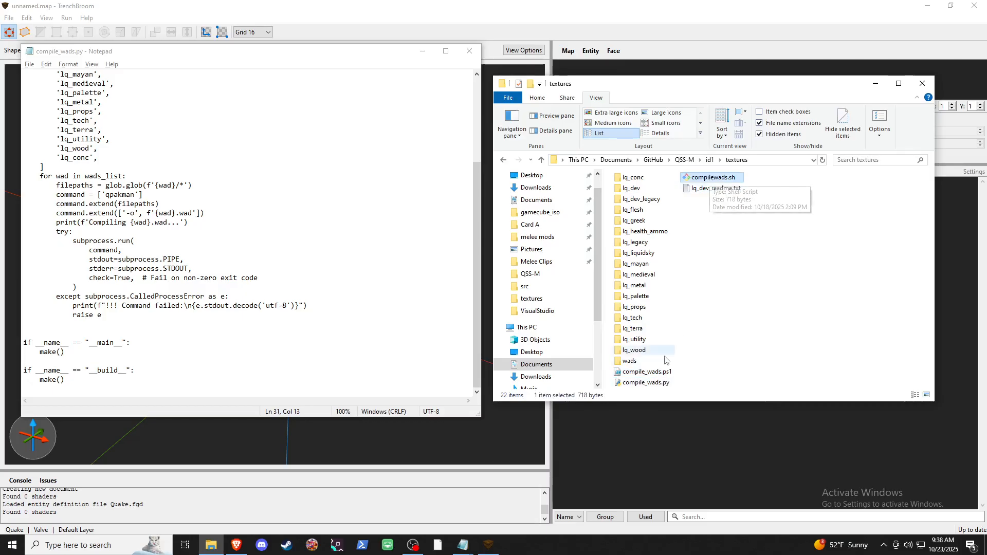
pyautogui.click(646, 383)
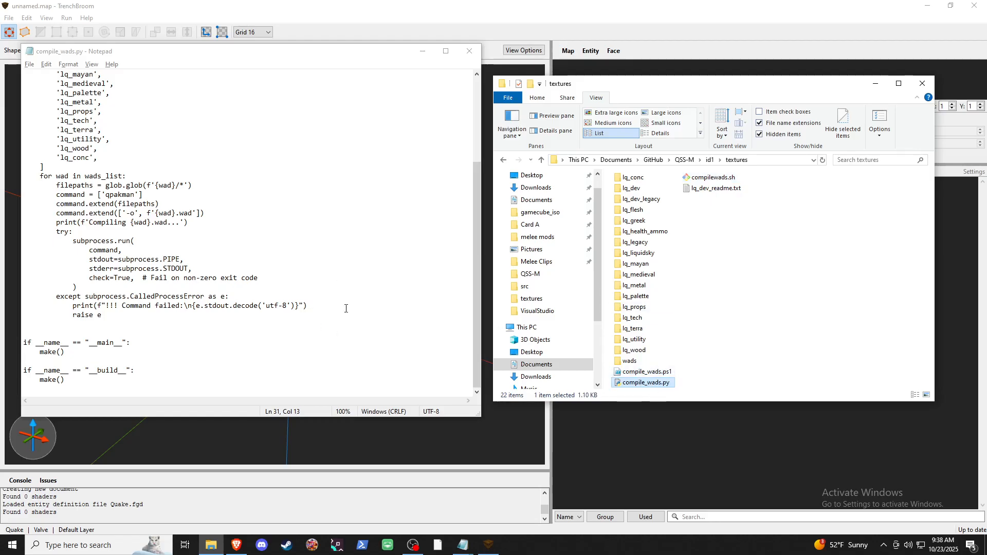
pyautogui.click(635, 375)
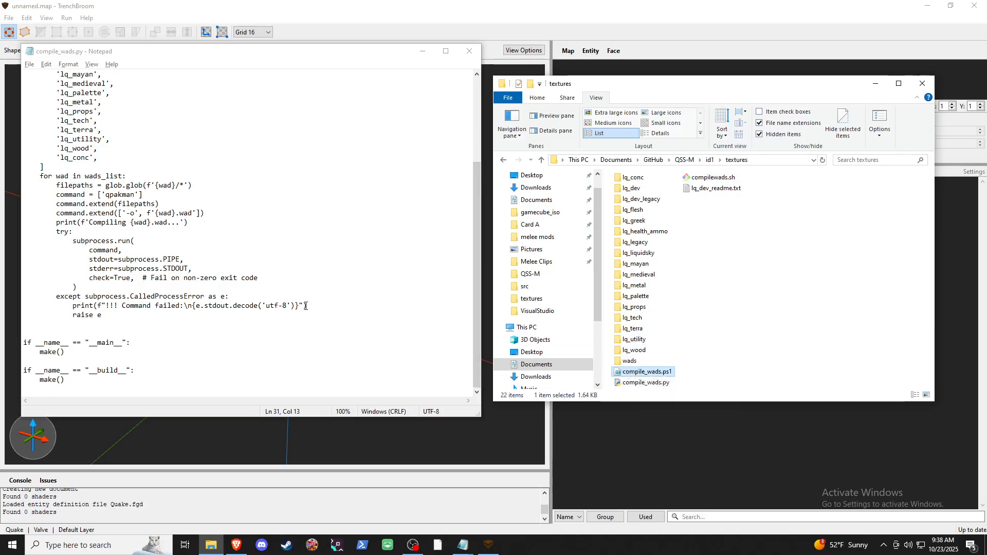
# - Switch to the quake.txt notes in Notepad and locate the gist link for creating compile_wads.ps1
pyautogui.hotkey('alt', 'Tab')
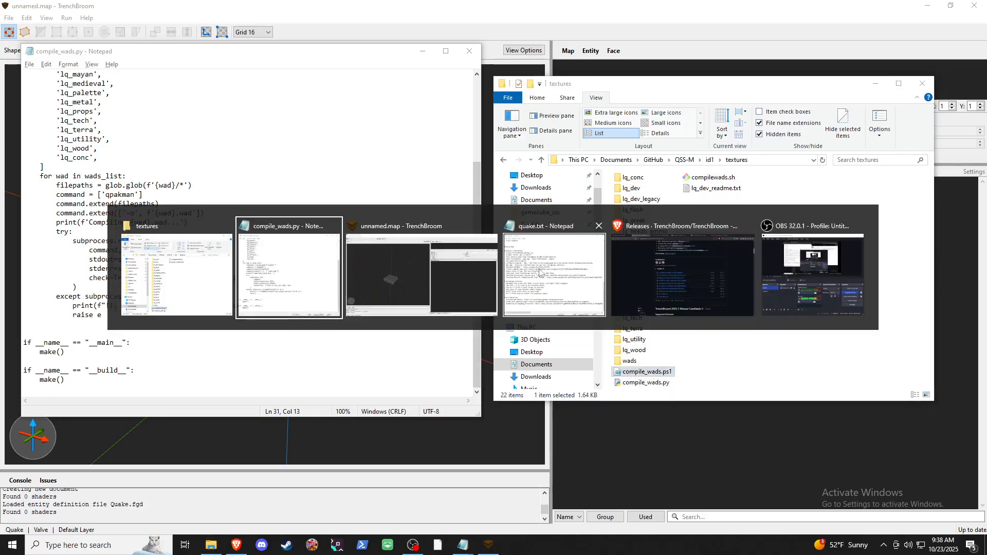
pyautogui.click(506, 272)
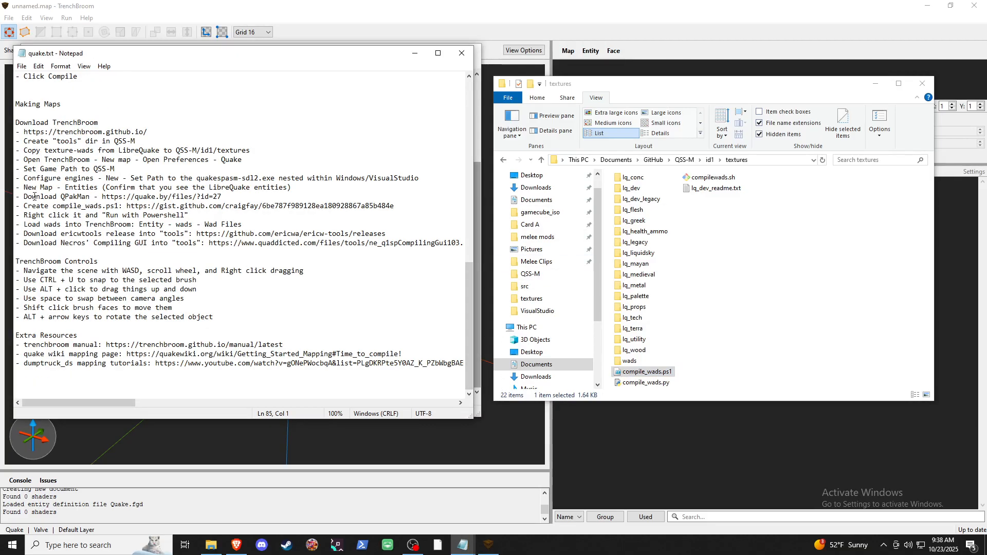
pyautogui.moveTo(21, 207); pyautogui.dragTo(394, 205)
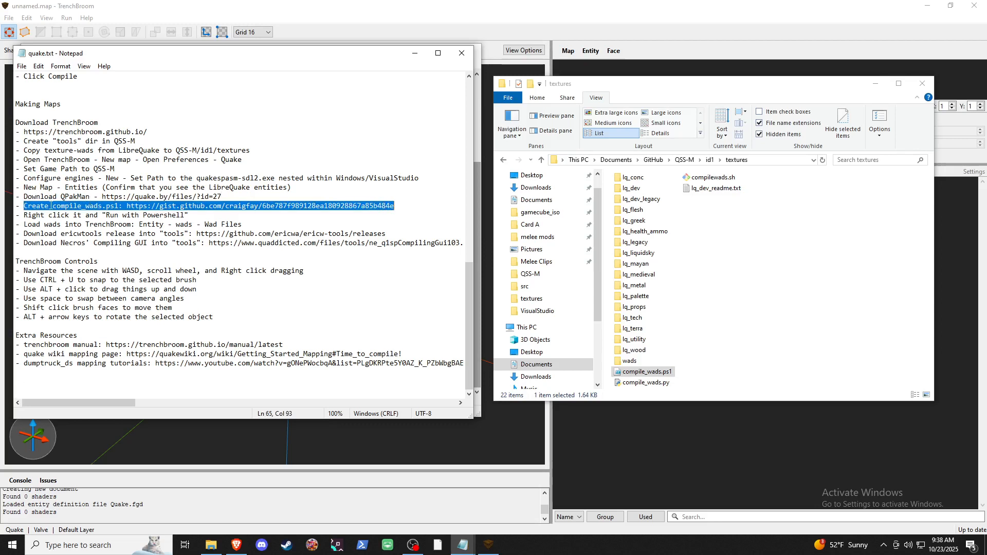
pyautogui.click(133, 207)
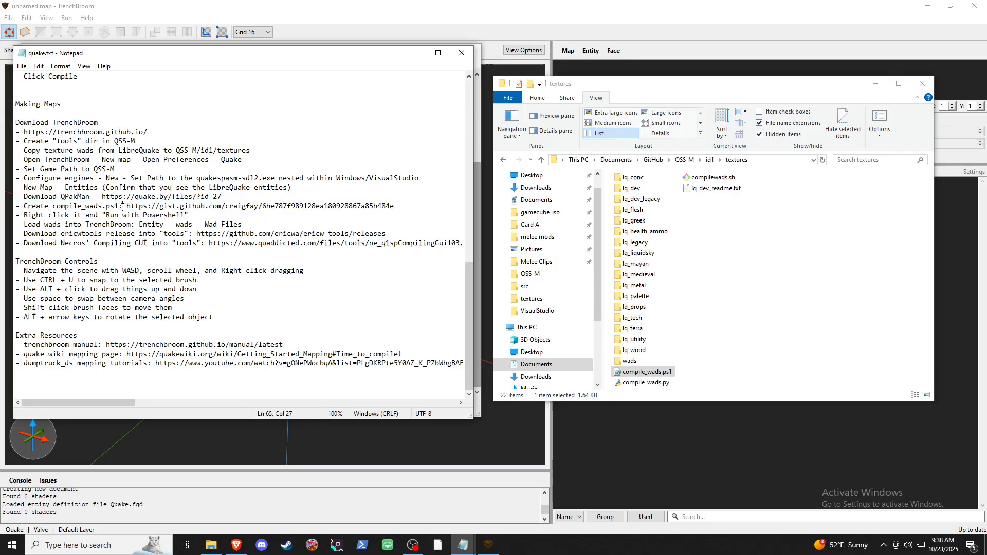
pyautogui.moveTo(125, 205); pyautogui.dragTo(403, 203)
# - Switch to the browser, open the Compile Quake PNGs to WAD gist and skim the whole compile_wads.ps1 script
pyautogui.hotkey('alt', 'Tab')
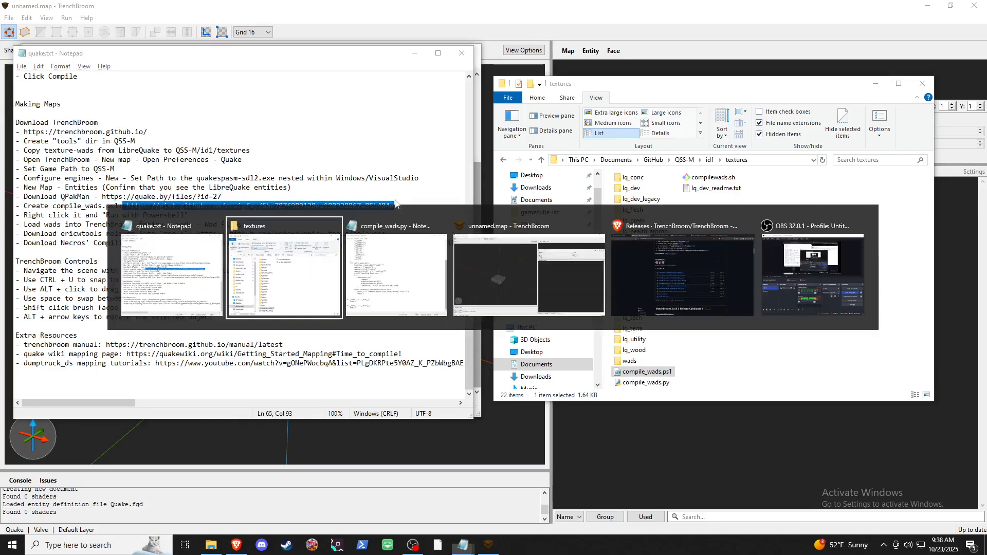
pyautogui.hotkey('alt', 'Tab')
pyautogui.click(628, 260)
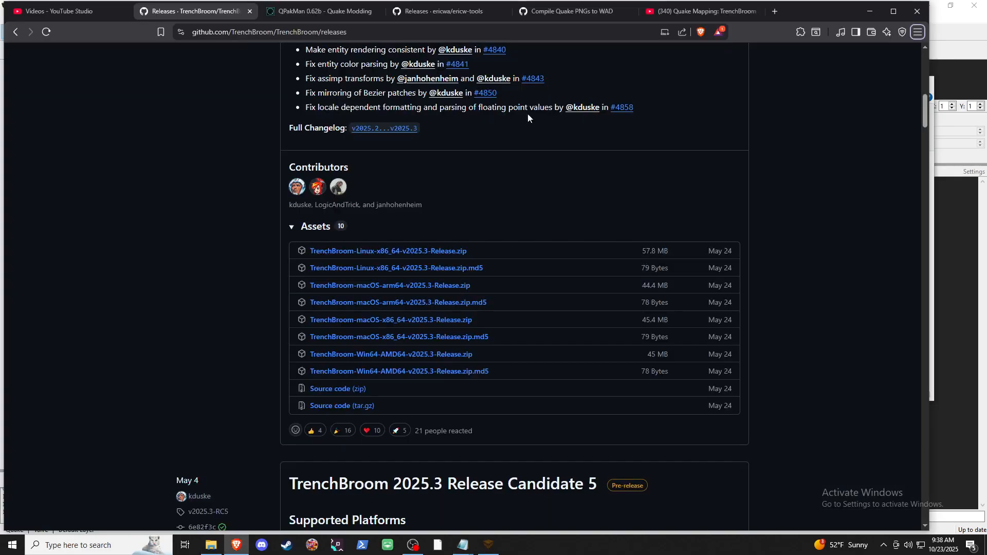
pyautogui.click(536, 11)
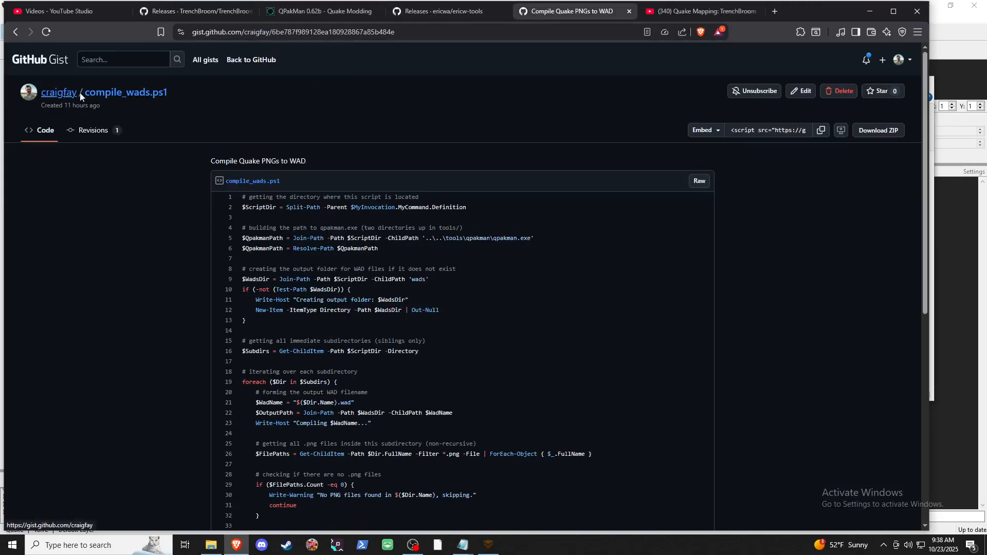
pyautogui.scroll(-2, 274, 221)
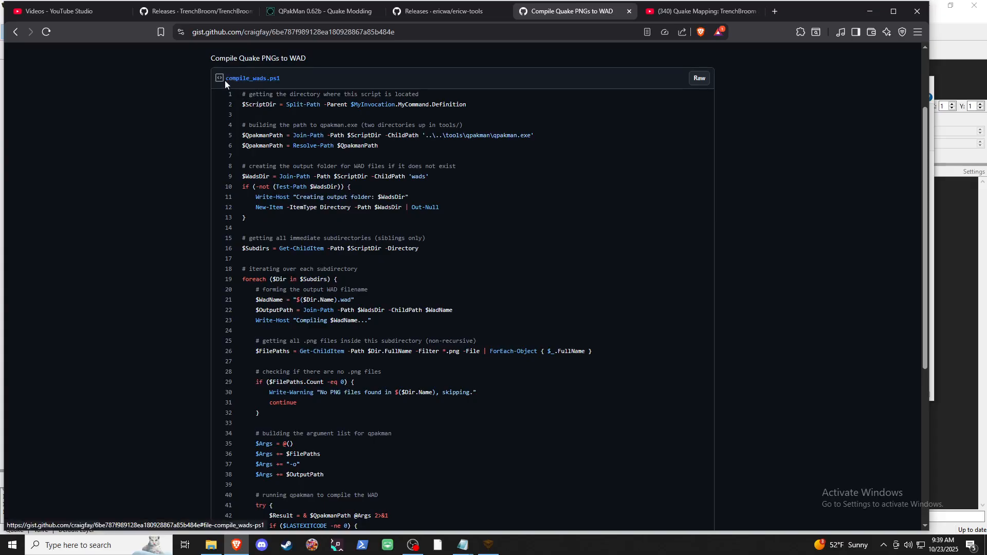
pyautogui.scroll(-2, 306, 140)
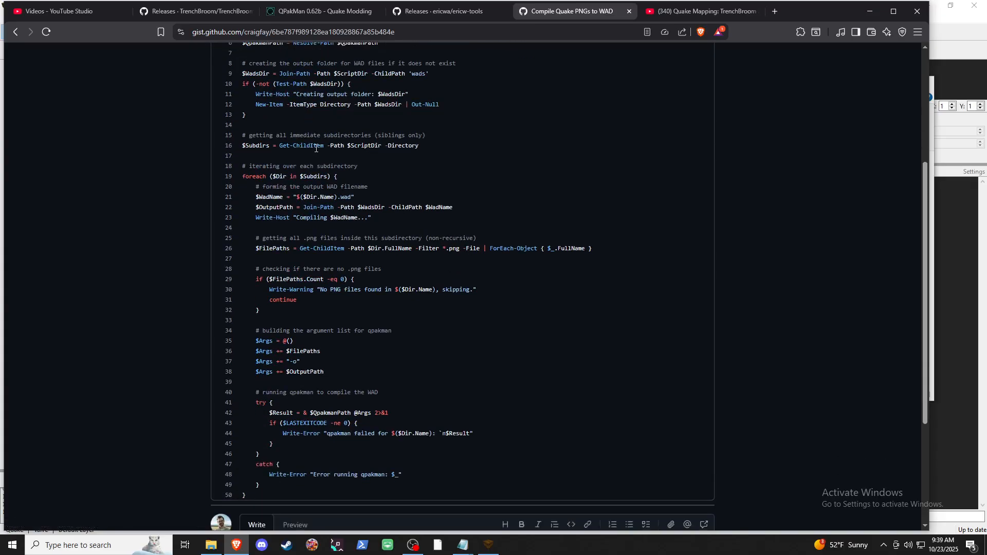
pyautogui.moveTo(254, 493); pyautogui.dragTo(284, 186)
pyautogui.scroll(4, 288, 179)
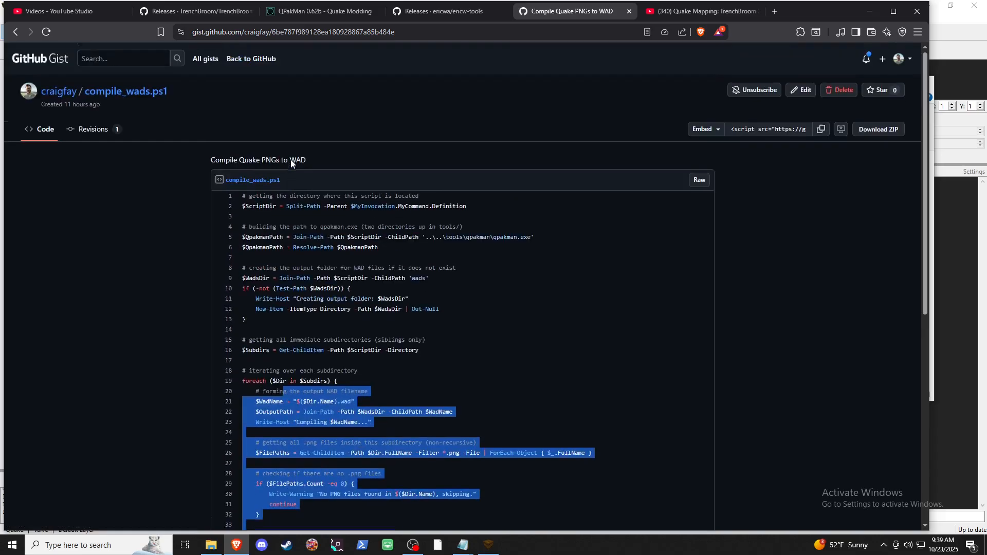
pyautogui.scroll(-1, 299, 171)
pyautogui.click(444, 224)
pyautogui.scroll(-1, 444, 224)
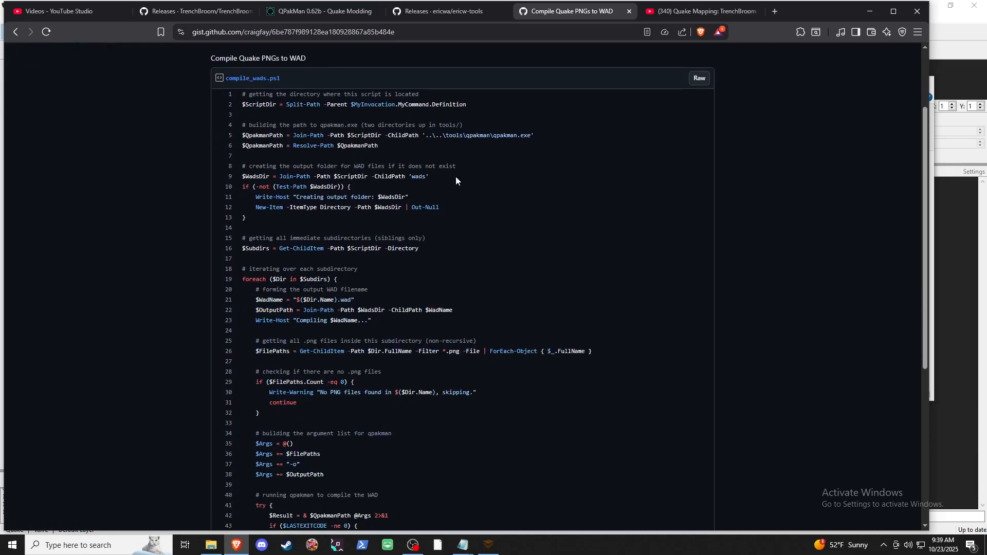
# - Examine the script's relative path to tools\qpakman\qpakman.exe and the foreach loop that compiles each texture subdirectory
pyautogui.moveTo(537, 135); pyautogui.dragTo(240, 137)
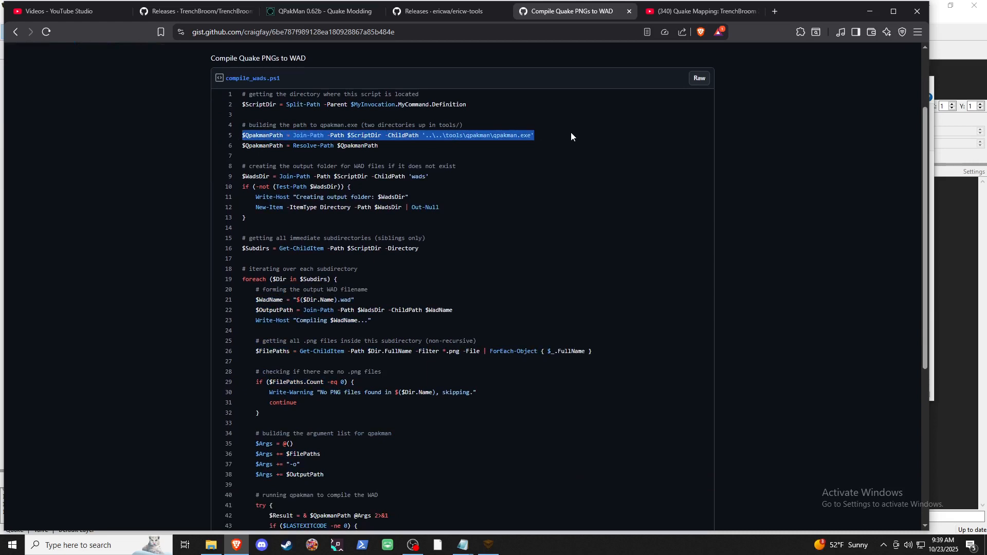
pyautogui.moveTo(536, 135); pyautogui.dragTo(426, 135)
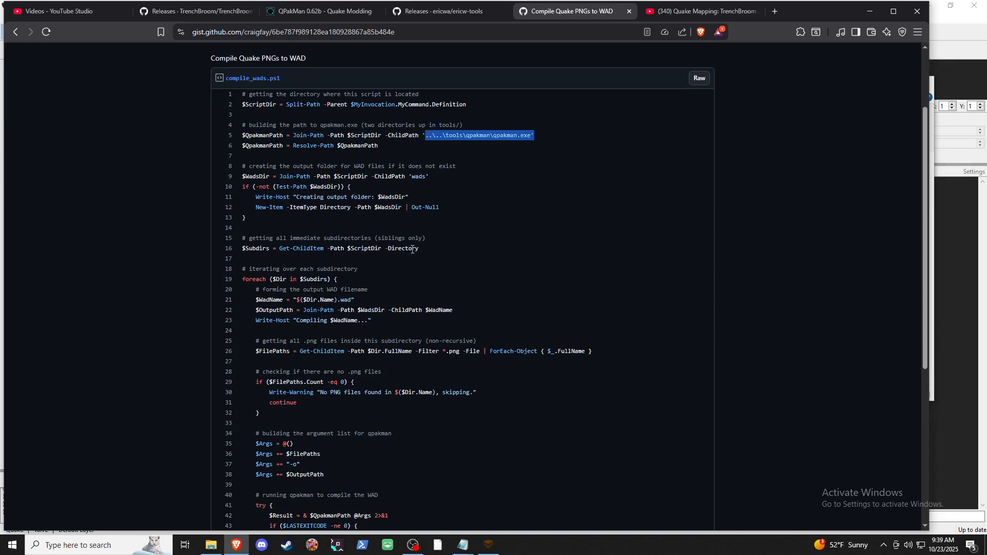
pyautogui.scroll(-1, 388, 288)
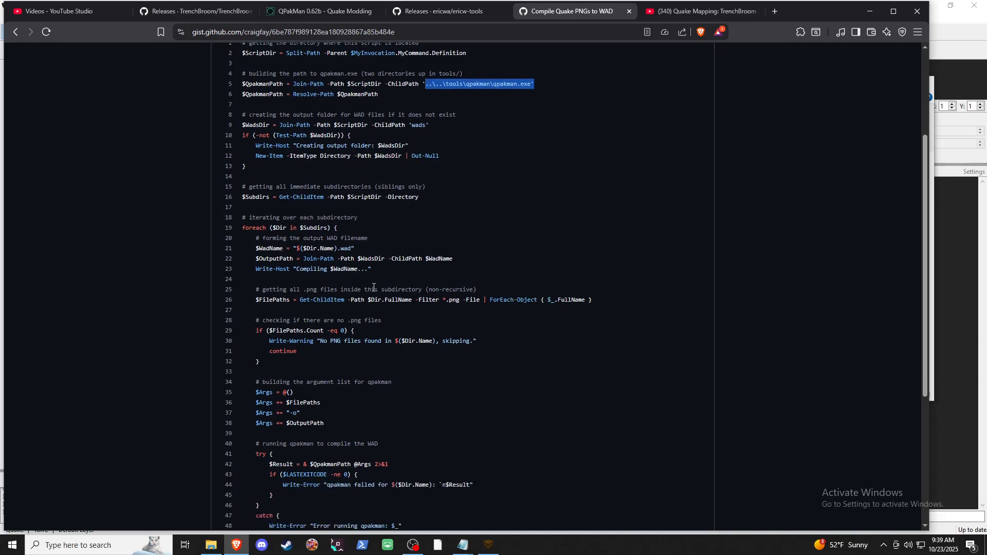
pyautogui.moveTo(371, 290); pyautogui.dragTo(239, 212)
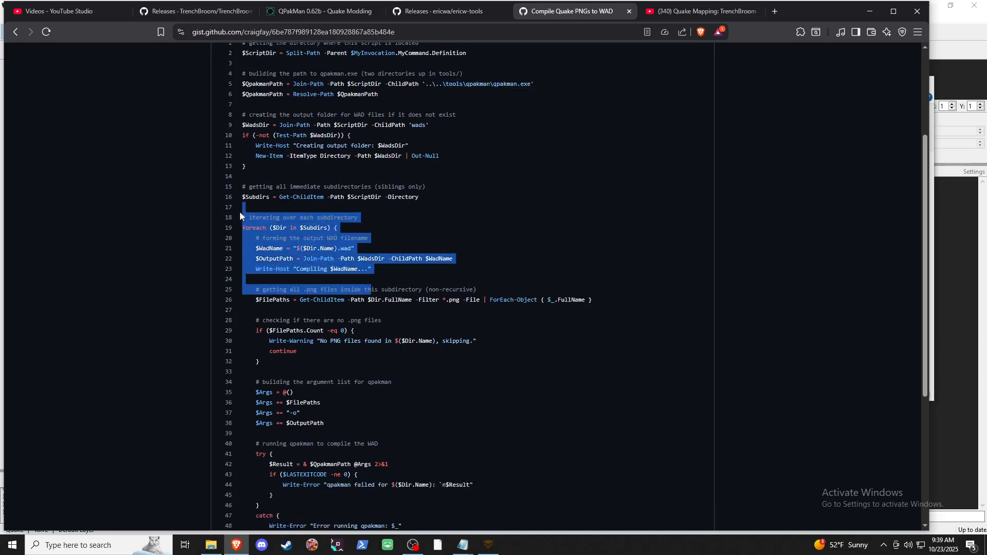
pyautogui.click(394, 318)
pyautogui.scroll(-2, 380, 339)
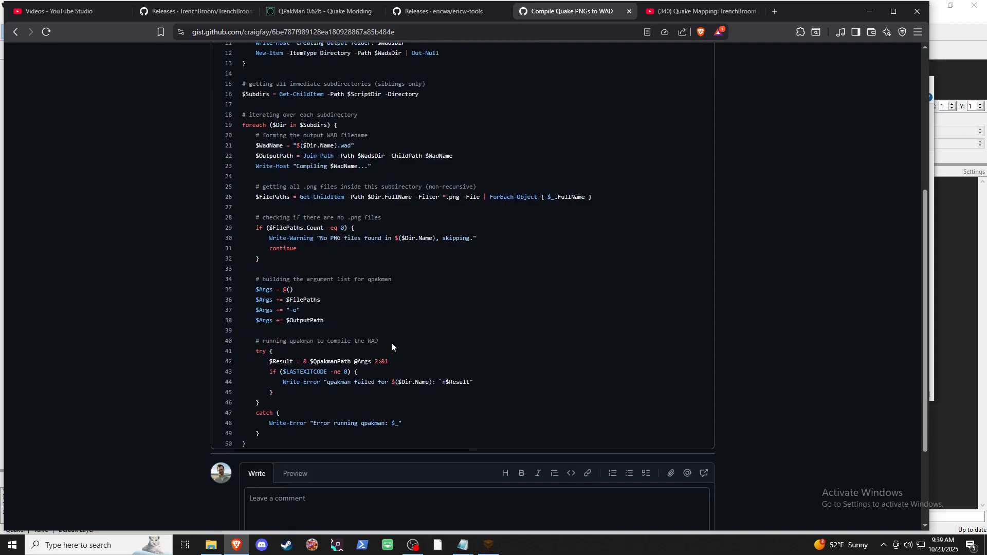
pyautogui.scroll(1, 391, 343)
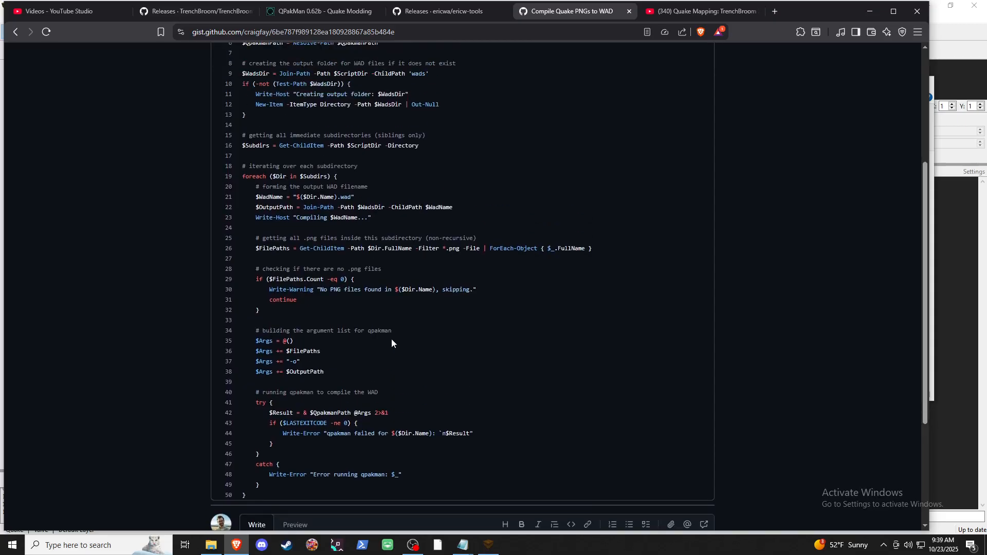
pyautogui.scroll(1, 344, 92)
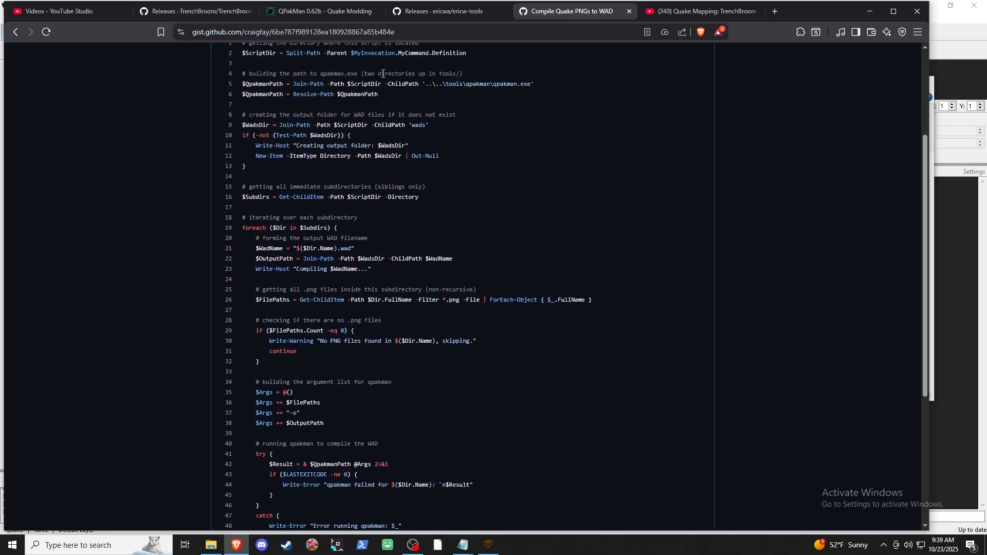
pyautogui.scroll(3, 671, 120)
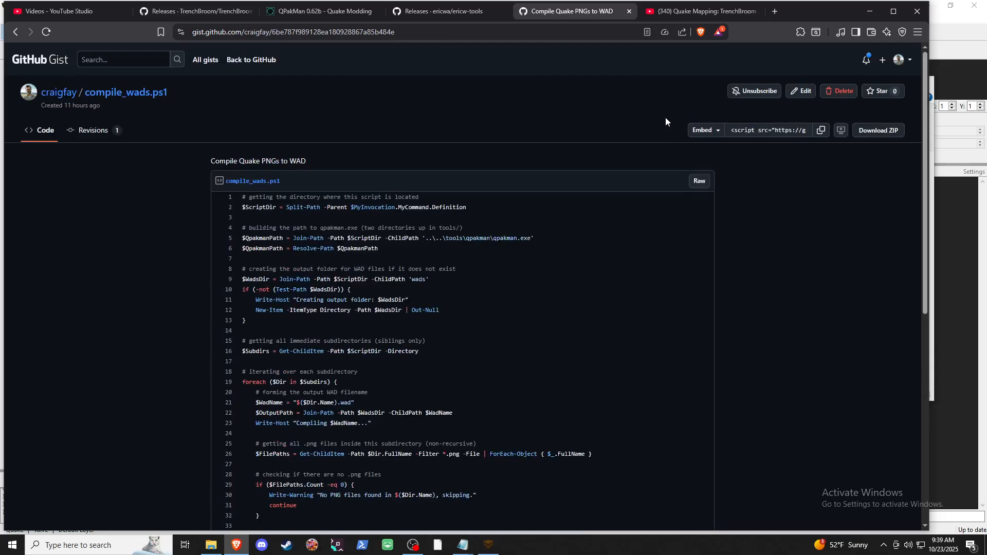
# - Try to download the compile_wads.ps1 gist as a ZIP
pyautogui.click(874, 131)
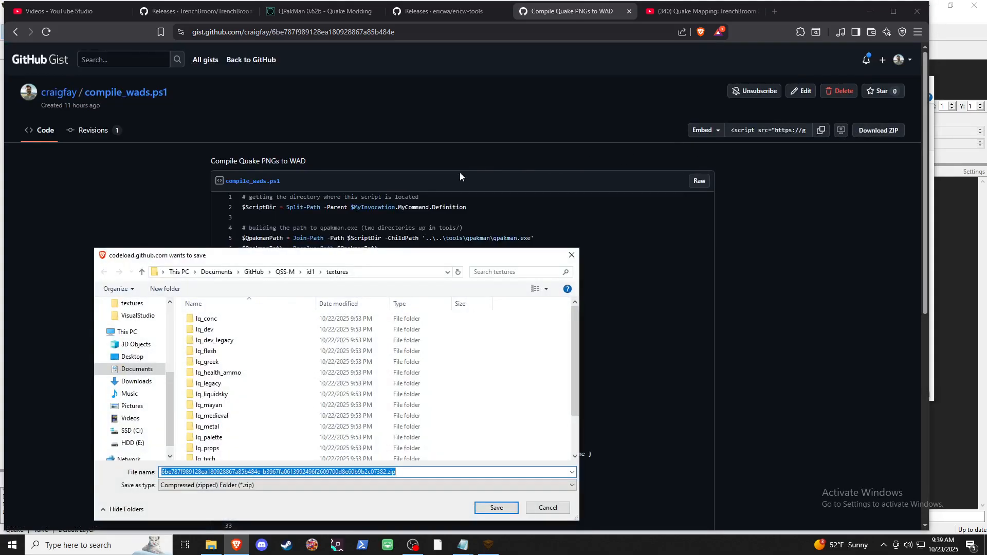
pyautogui.click(533, 507)
# - Check where compile_wads.ps1 sits in the textures folder and review the gist's qpakman path, wads output folder and subdirectory lines
pyautogui.hotkey('alt', 'Tab')
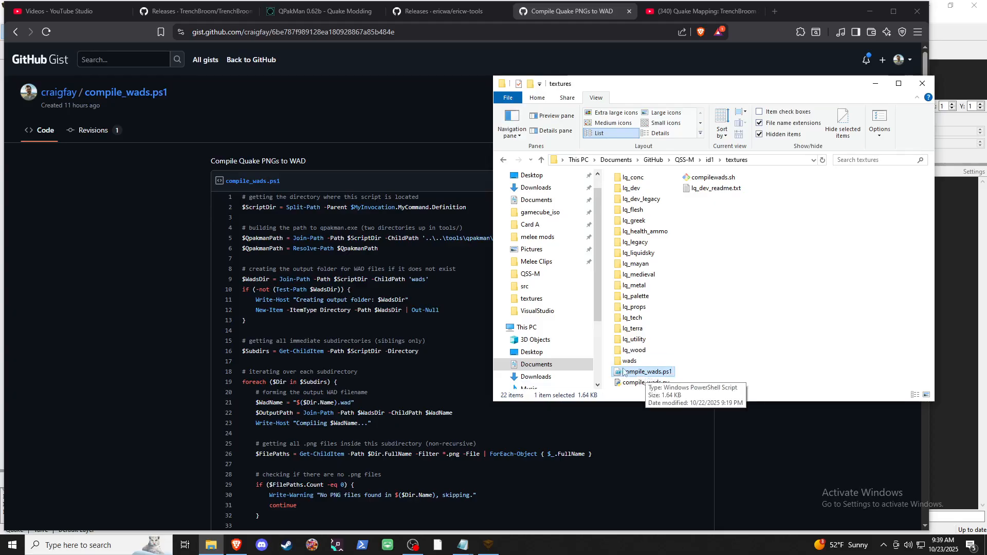
pyautogui.click(482, 316)
pyautogui.moveTo(421, 351); pyautogui.dragTo(320, 228)
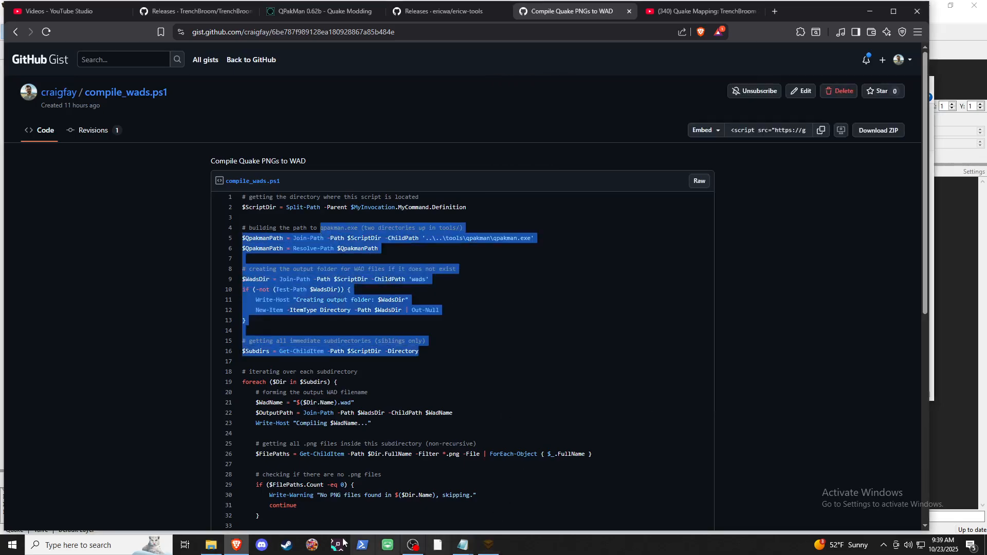
pyautogui.click(211, 544)
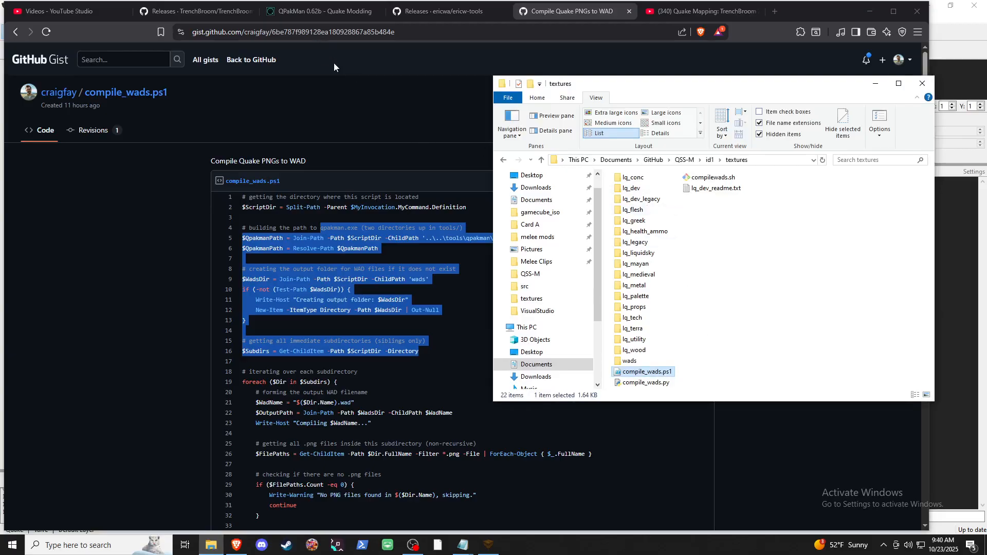
# - Locate the QPakMan link in the quake.txt notes and view the download options on the QPakMan 0.62b page in the browser
pyautogui.hotkey('alt', 'Tab')
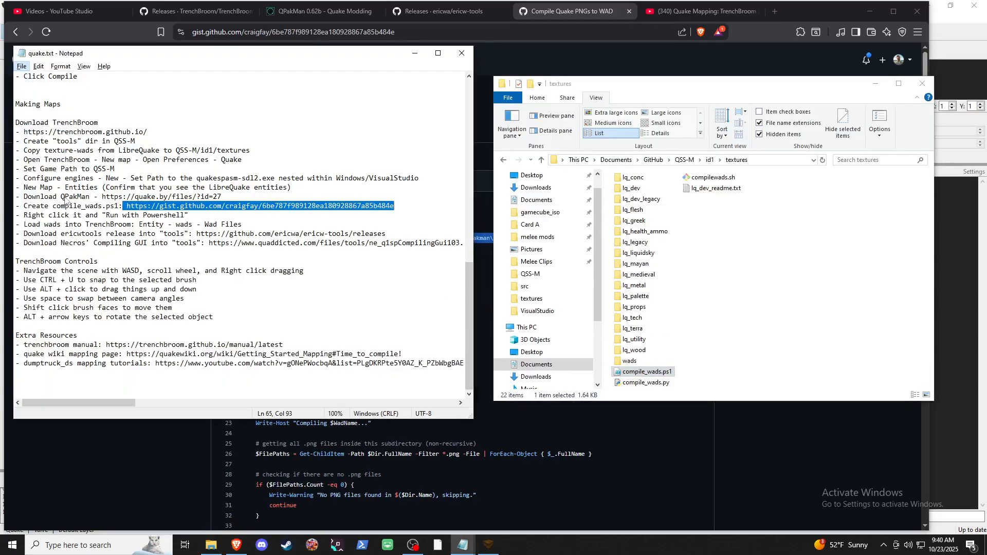
pyautogui.moveTo(101, 197); pyautogui.dragTo(234, 198)
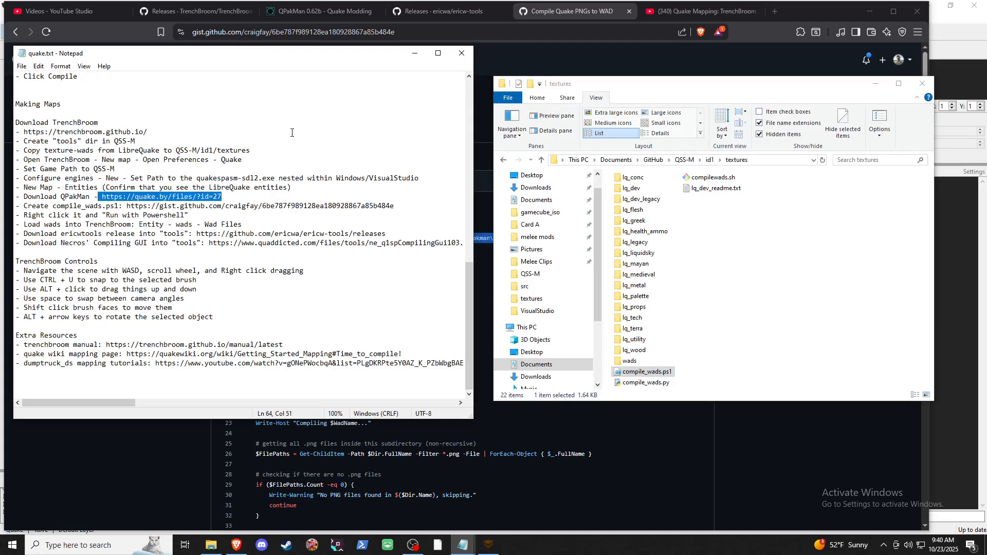
pyautogui.click(409, 17)
pyautogui.click(347, 17)
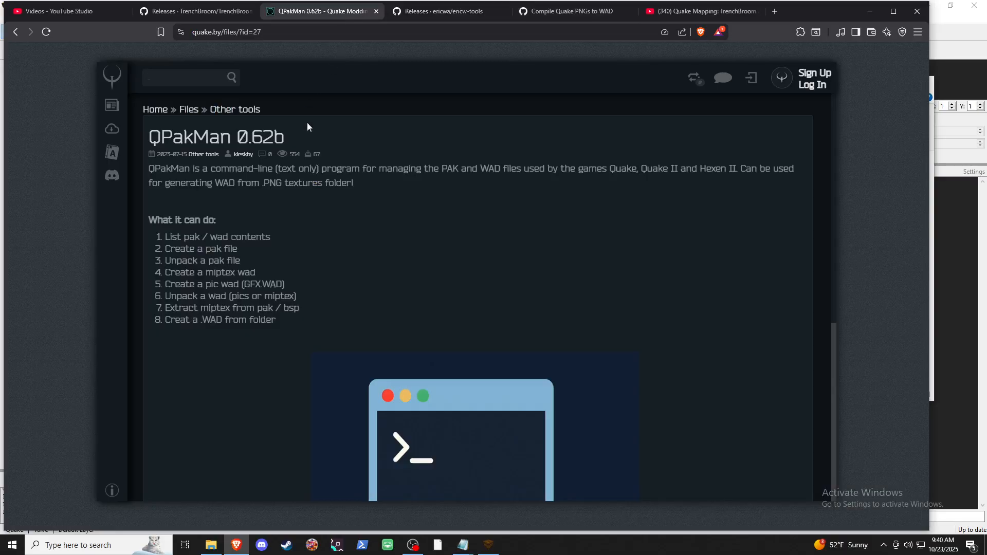
pyautogui.scroll(-3, 303, 168)
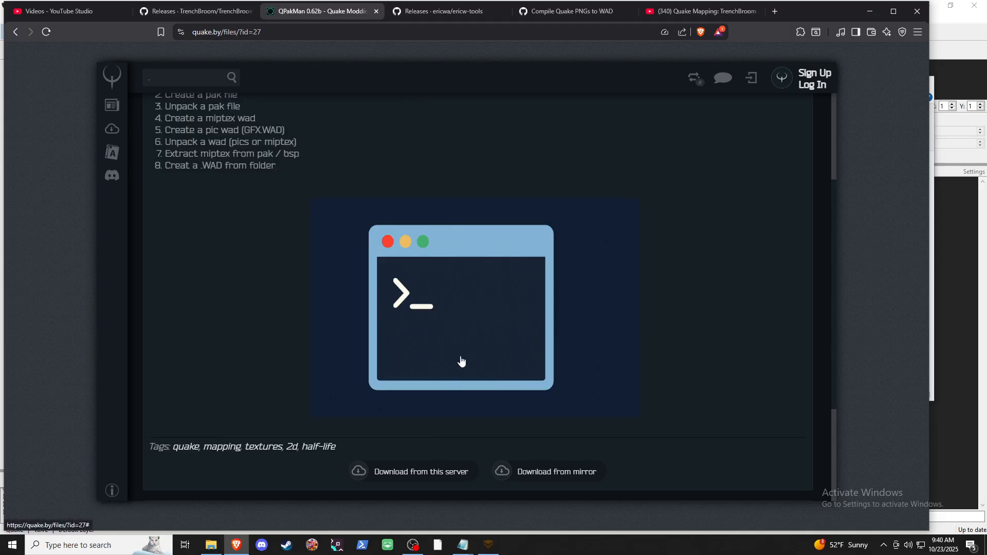
# - Try to download qpakman.zip from the quake.by server
pyautogui.click(418, 473)
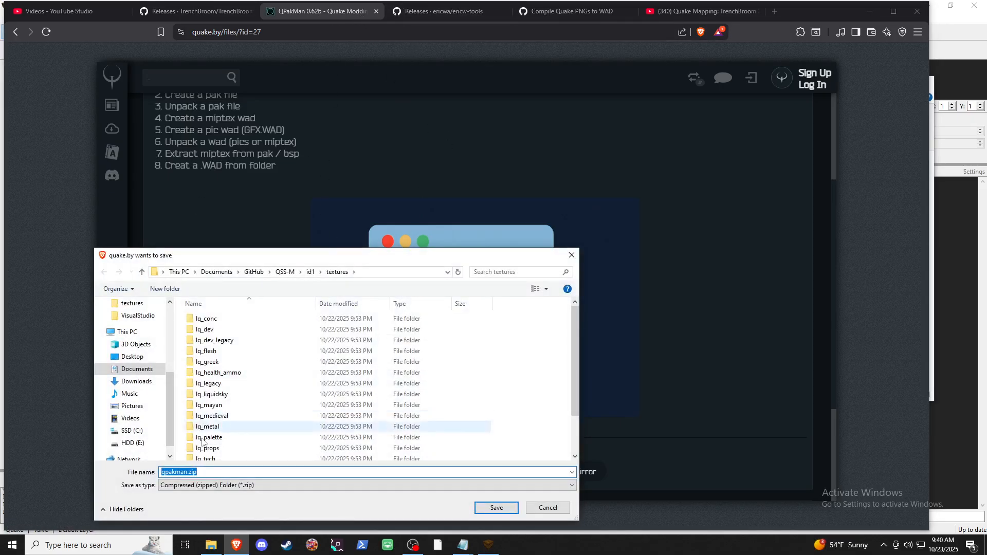
pyautogui.click(534, 508)
# - Switch to File Explorer and examine the extracted QPakMan files in QSS-M's tools\qpakman folder, including qpakman.exe
pyautogui.hotkey('alt', 'Tab')
pyautogui.press('Tab')
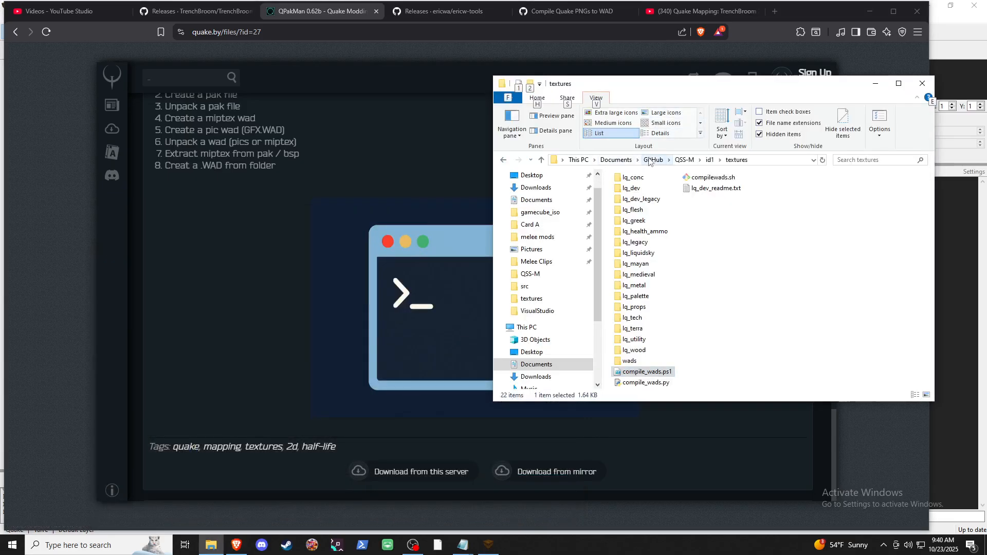
pyautogui.click(683, 160)
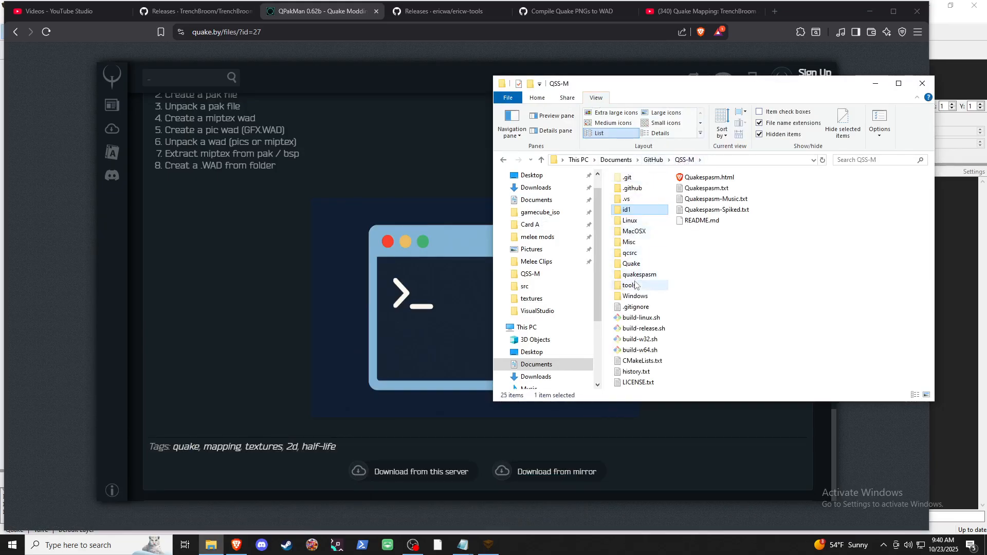
pyautogui.doubleClick(631, 286)
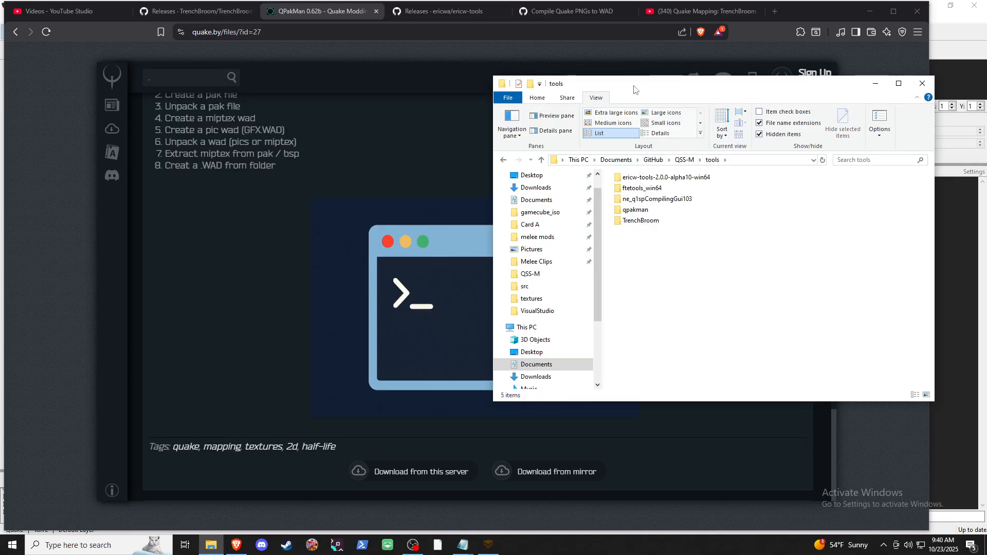
pyautogui.moveTo(635, 90); pyautogui.dragTo(445, 82)
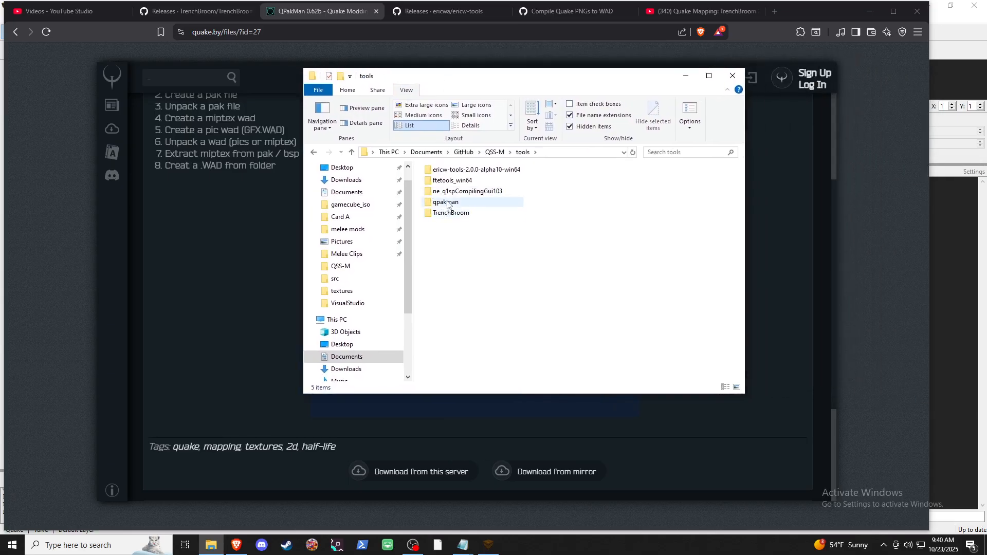
pyautogui.doubleClick(447, 203)
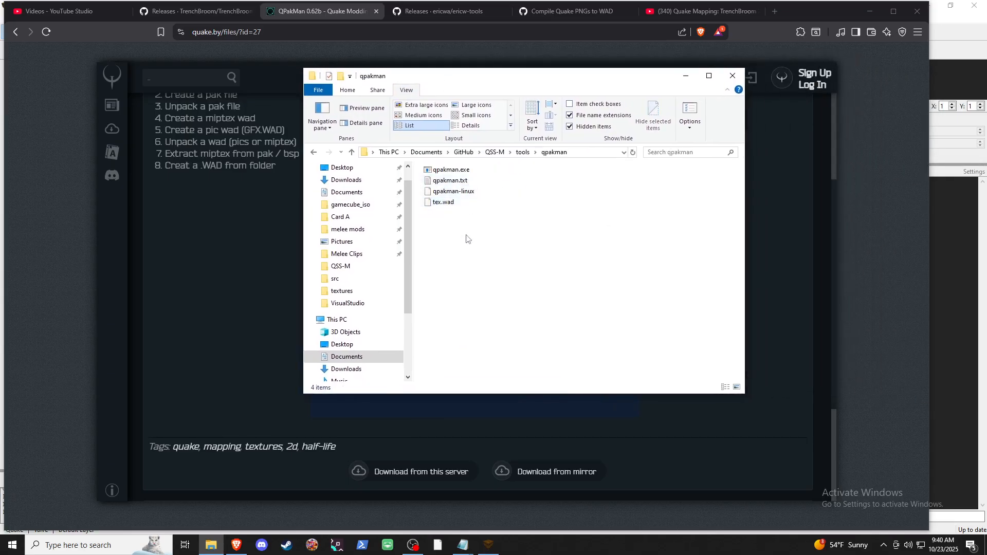
pyautogui.moveTo(466, 237); pyautogui.dragTo(452, 162)
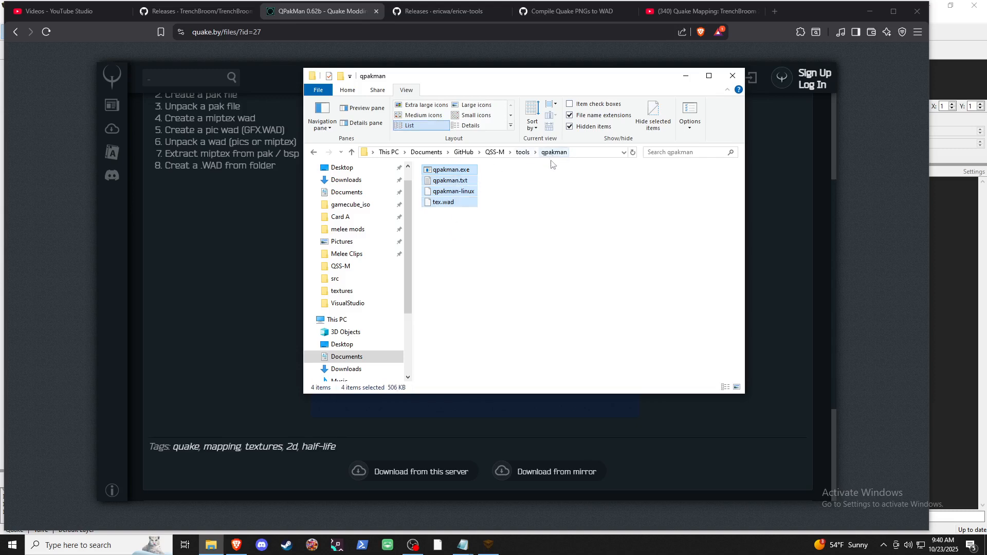
pyautogui.click(536, 199)
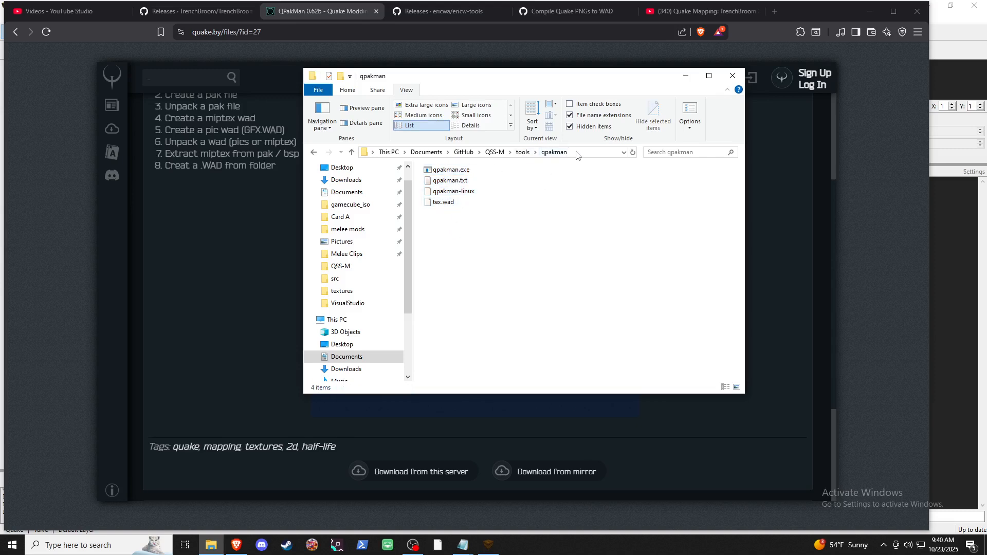
pyautogui.moveTo(454, 271); pyautogui.dragTo(442, 178)
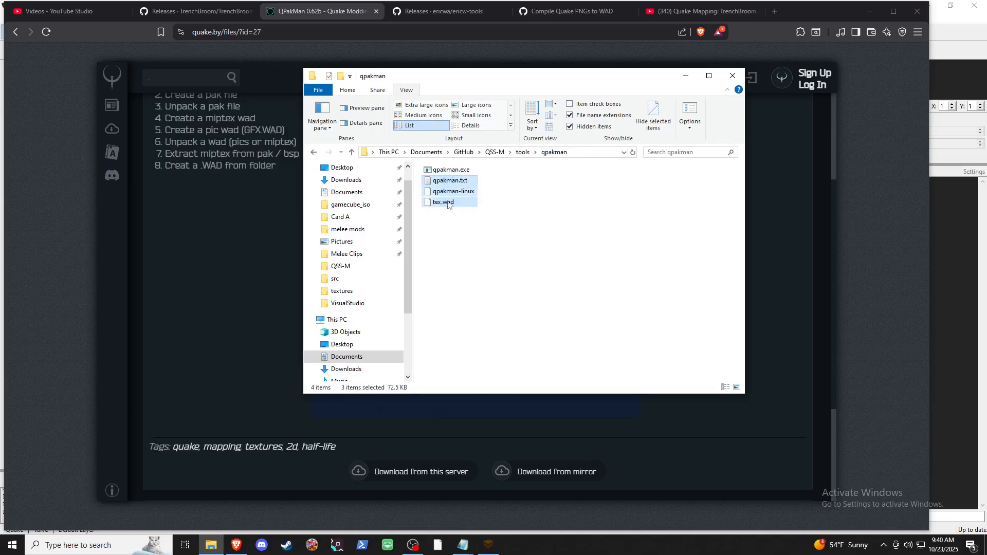
pyautogui.click(451, 241)
pyautogui.moveTo(445, 258); pyautogui.dragTo(449, 170)
pyautogui.click(448, 172)
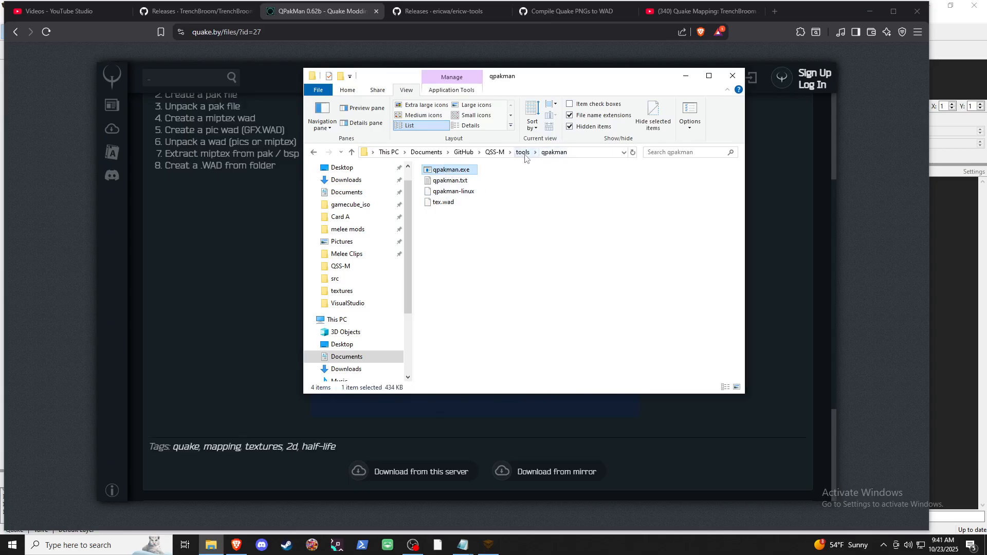
# - Run compile_wads.ps1 with PowerShell from QSS-M's id1\textures folder to compile the texture WADs
pyautogui.click(555, 152)
pyautogui.click(523, 152)
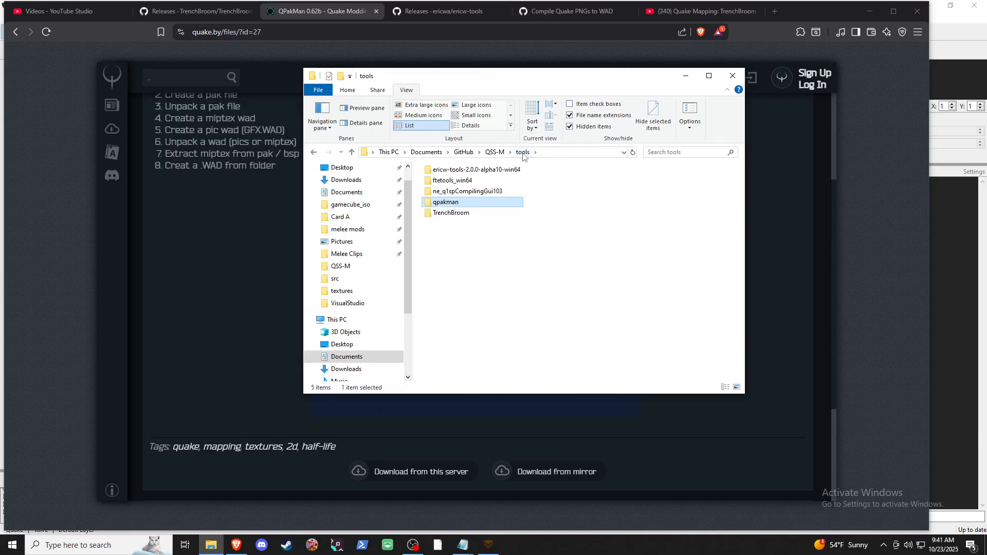
pyautogui.click(495, 152)
pyautogui.doubleClick(444, 203)
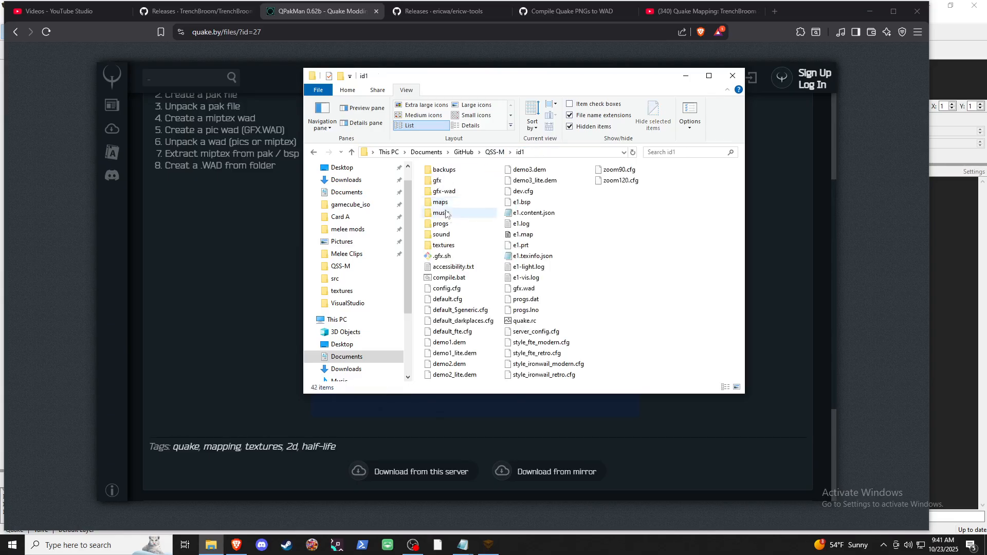
pyautogui.doubleClick(444, 245)
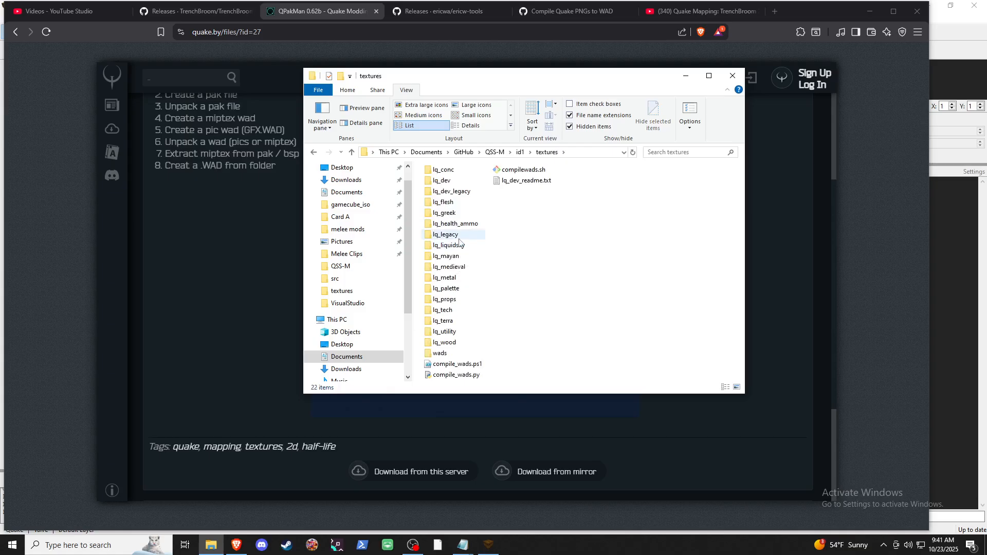
pyautogui.rightClick(454, 366)
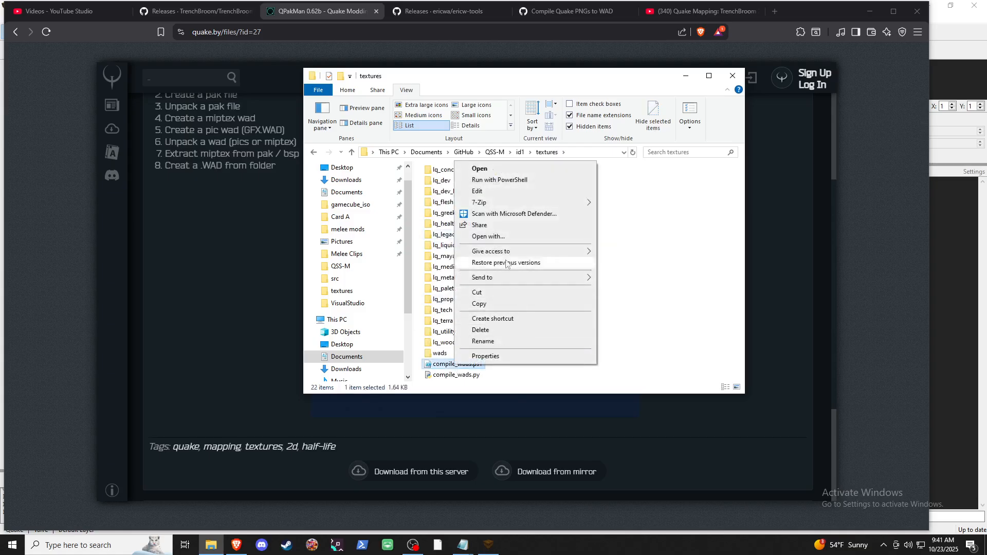
pyautogui.click(492, 181)
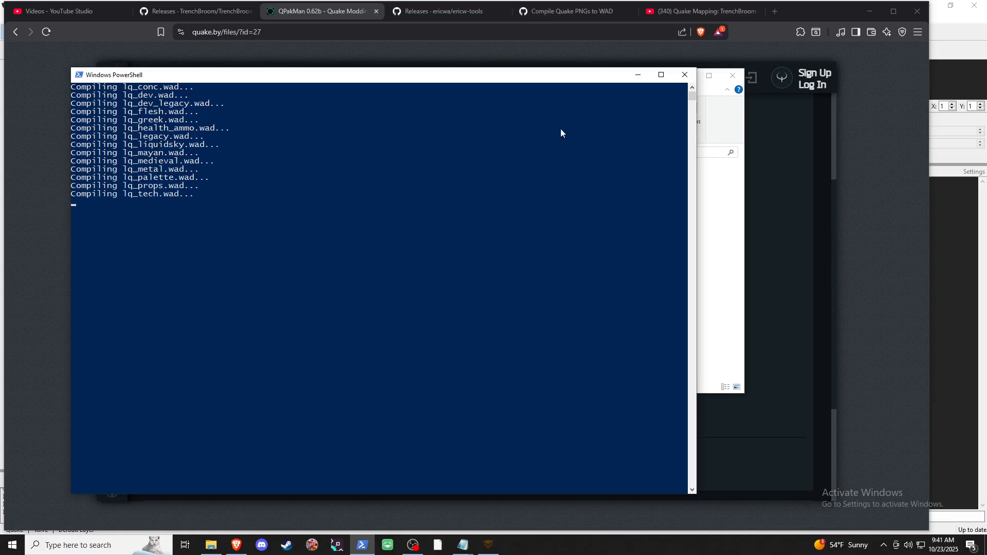
# - Check the compiled WAD files from lq_conc.wad to lq_wood.wad in the textures\wads folder
pyautogui.click(733, 273)
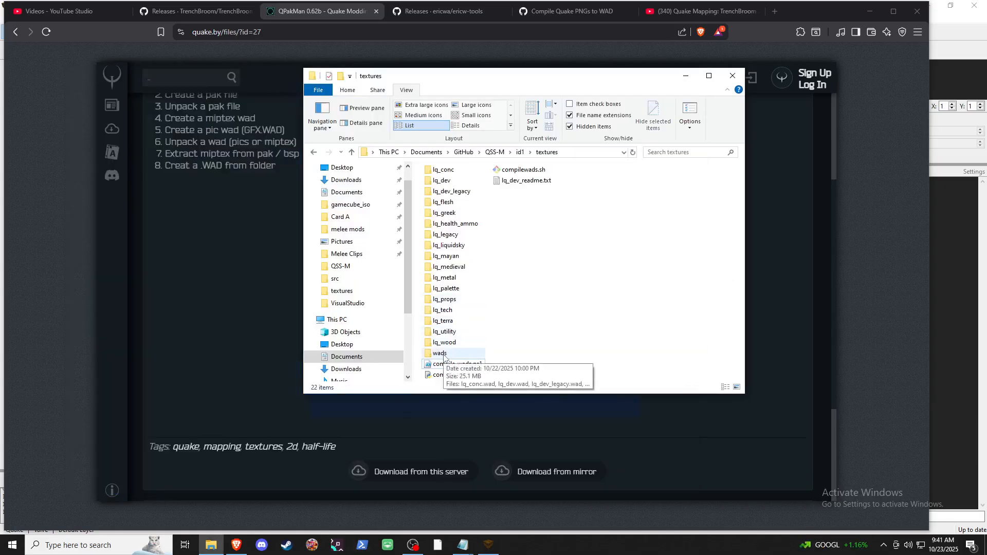
pyautogui.doubleClick(443, 353)
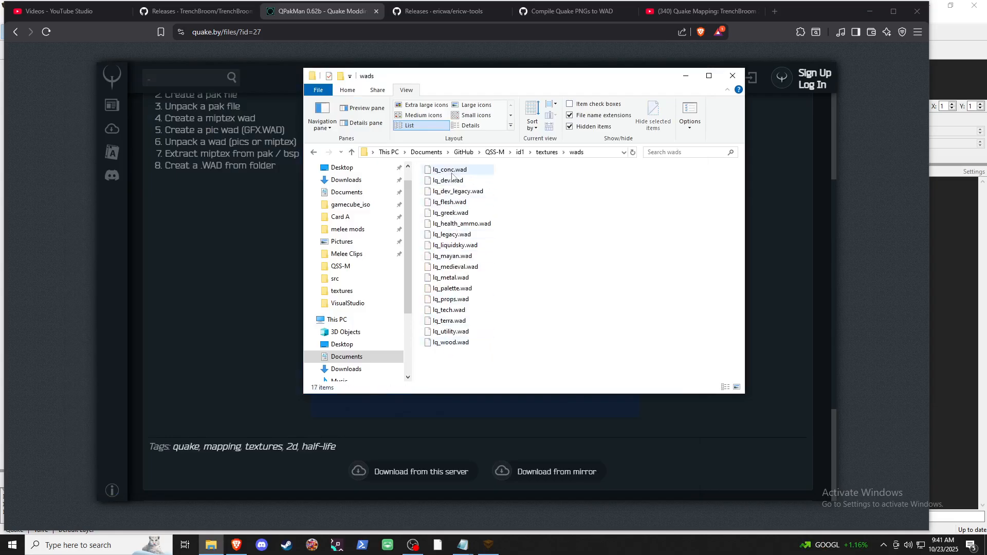
pyautogui.click(451, 173)
pyautogui.click(465, 343)
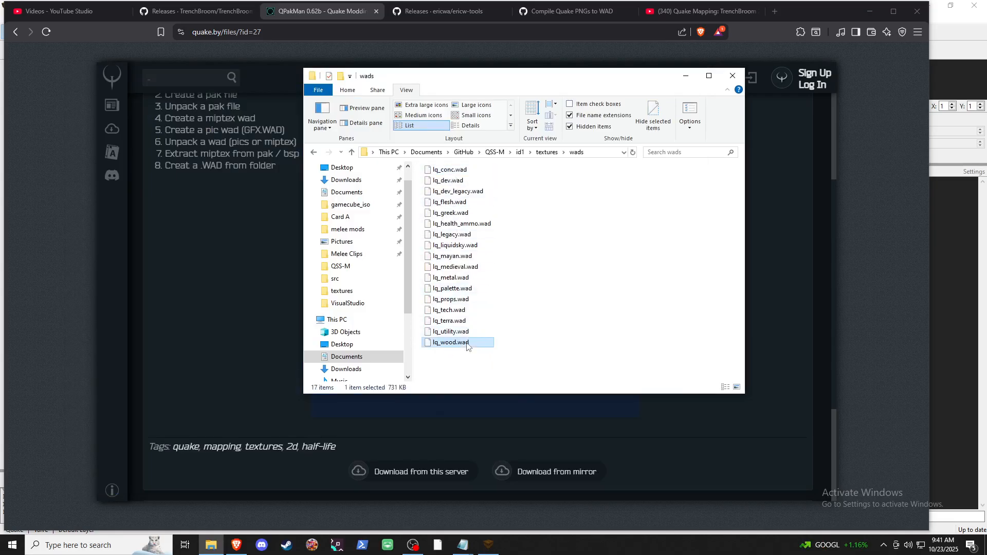
pyautogui.click(451, 175)
pyautogui.click(452, 172)
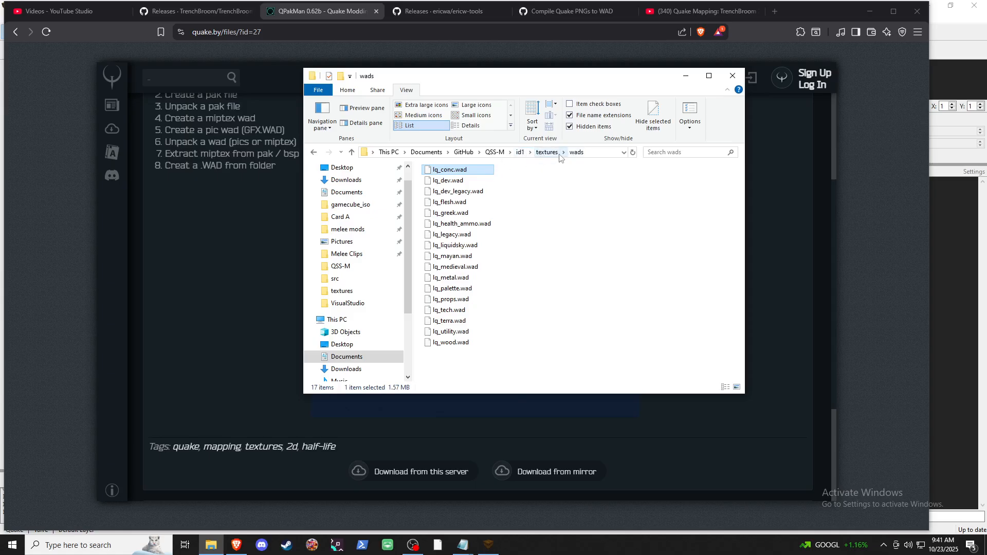
# - Review the locations of the id1\textures folder and the tools\qpakman folder within QSS-M
pyautogui.click(520, 152)
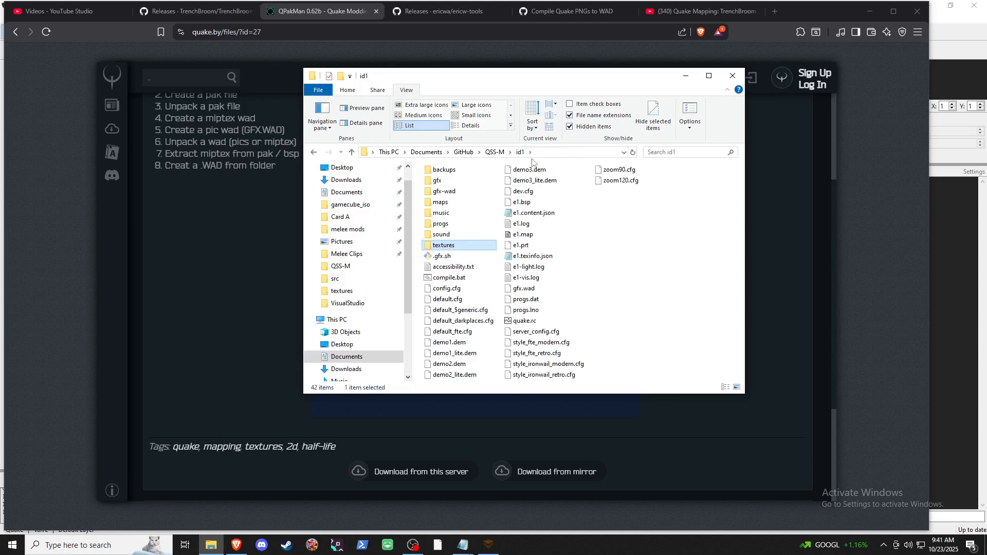
pyautogui.doubleClick(453, 250)
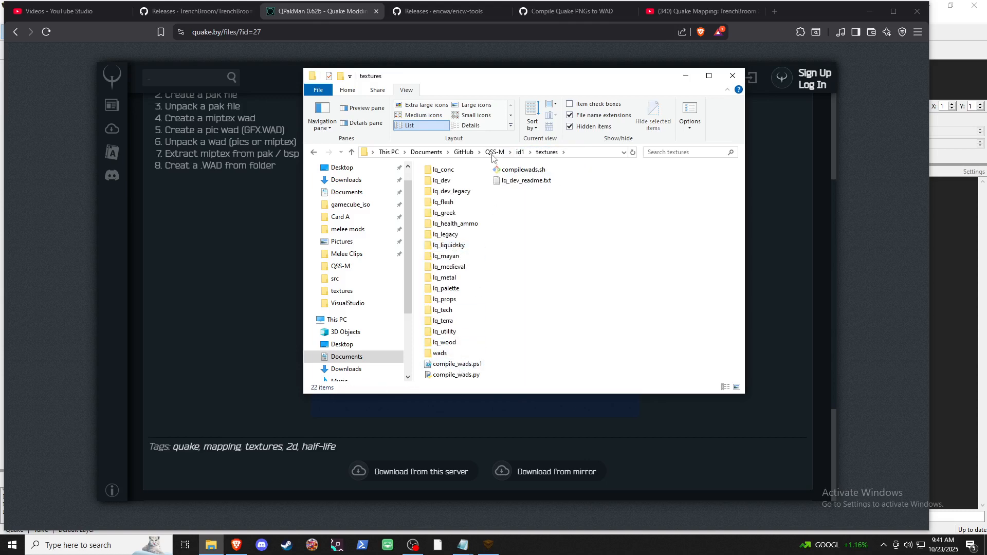
pyautogui.click(490, 153)
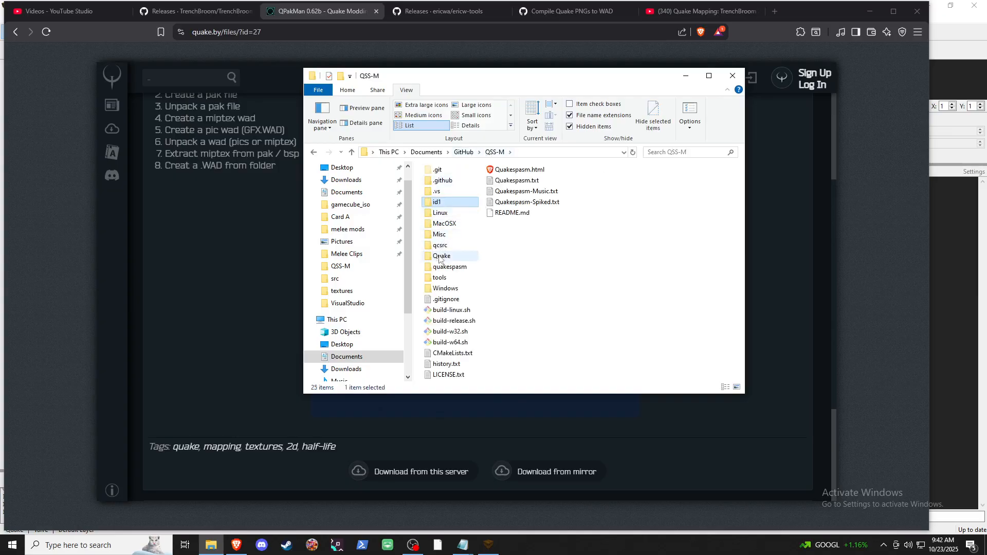
pyautogui.doubleClick(439, 277)
pyautogui.doubleClick(453, 203)
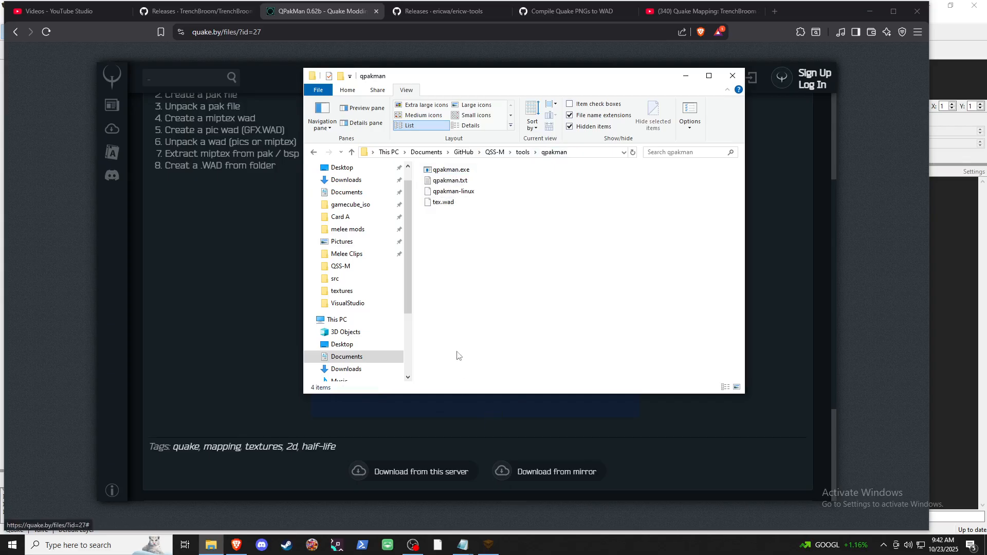
# - Switch to TrenchBroom and show the Wad Files list for the worldspawn entity's wad property
pyautogui.click(488, 545)
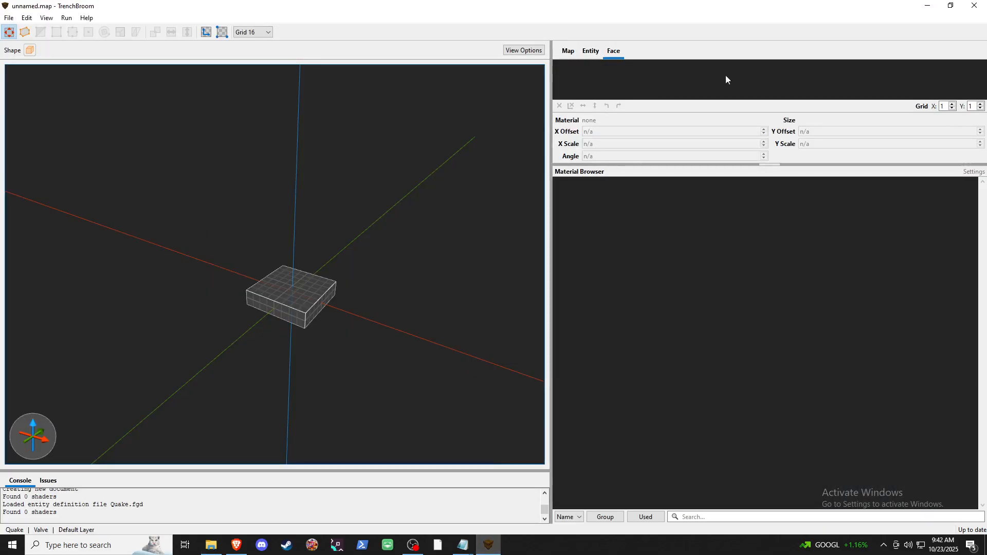
pyautogui.click(586, 51)
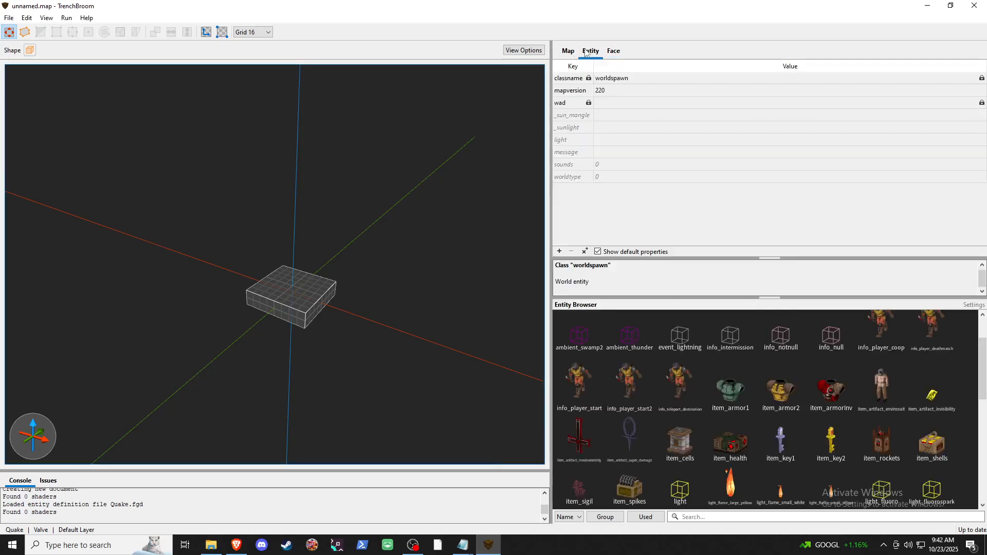
pyautogui.click(589, 106)
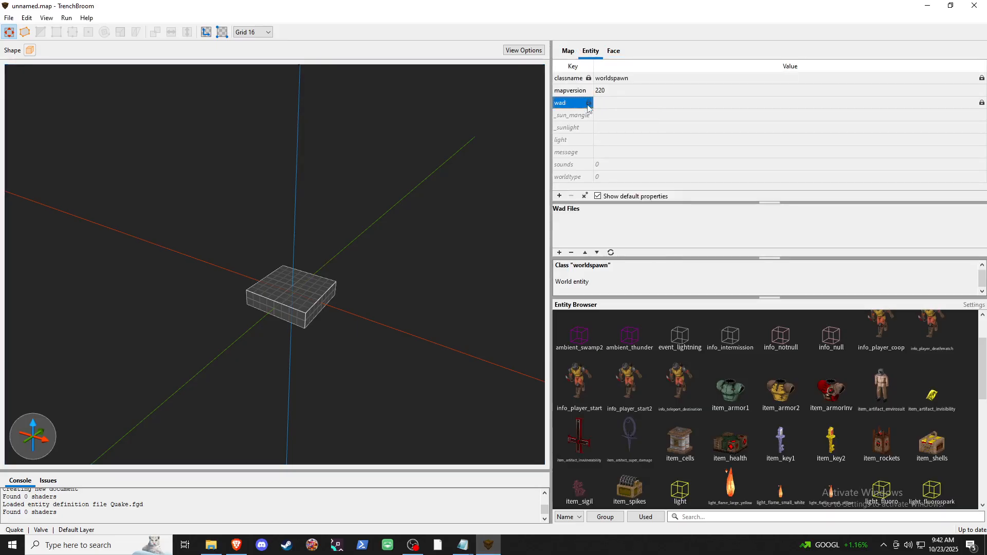
pyautogui.click(570, 219)
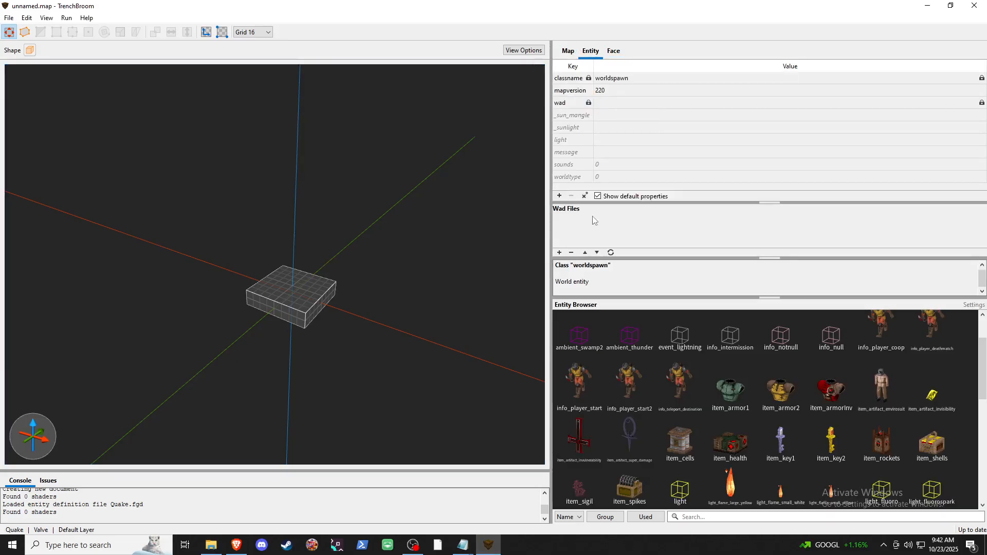
pyautogui.click(559, 253)
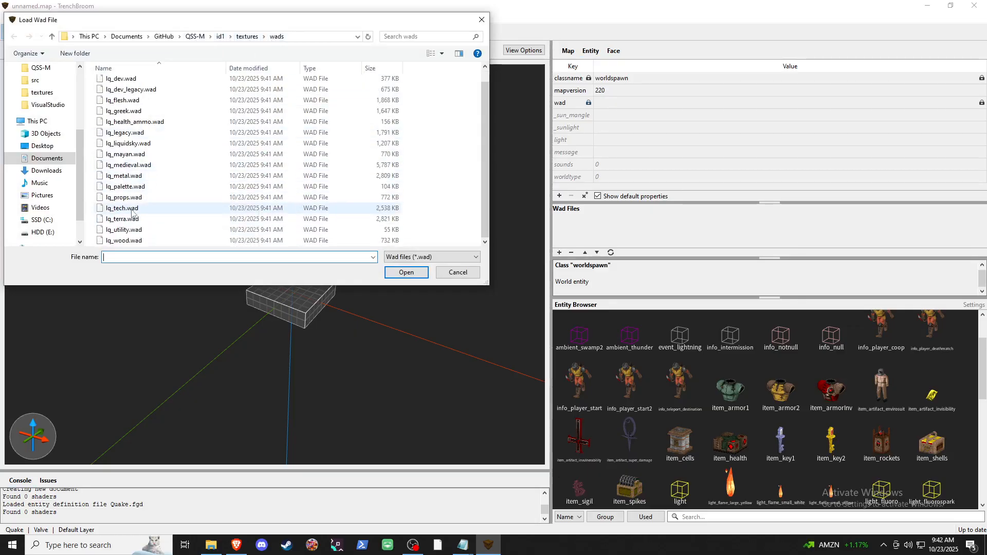
pyautogui.scroll(-1, 151, 211)
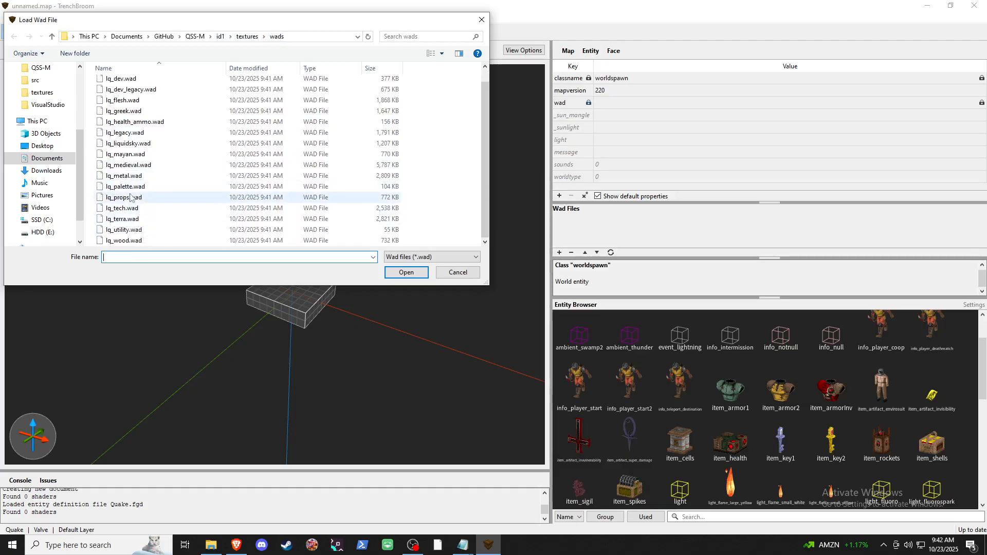
pyautogui.click(126, 178)
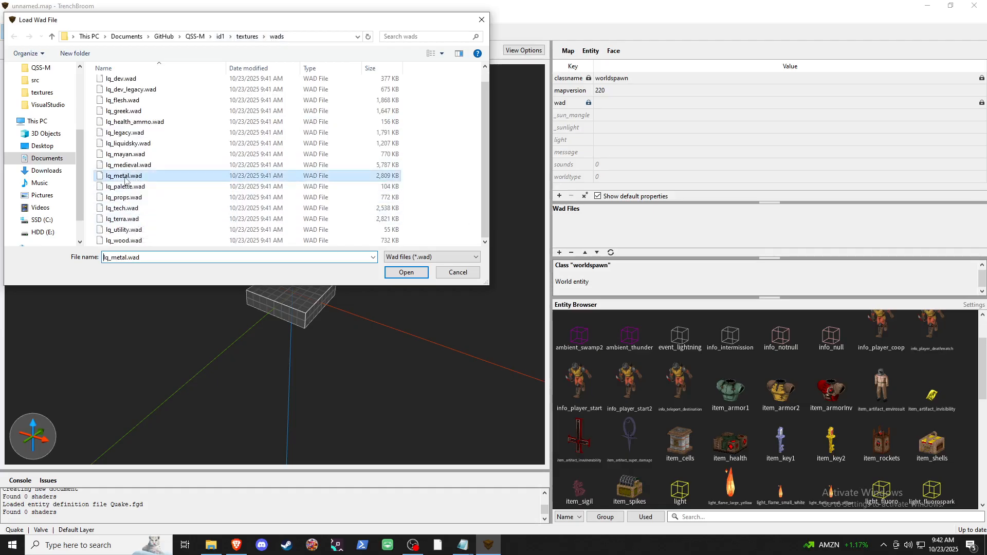
pyautogui.click(405, 274)
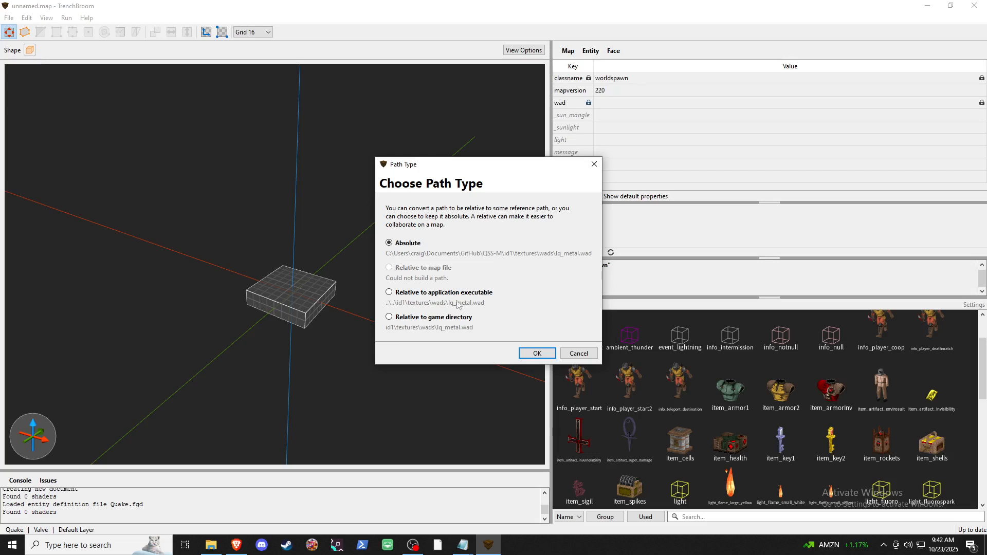
pyautogui.click(573, 355)
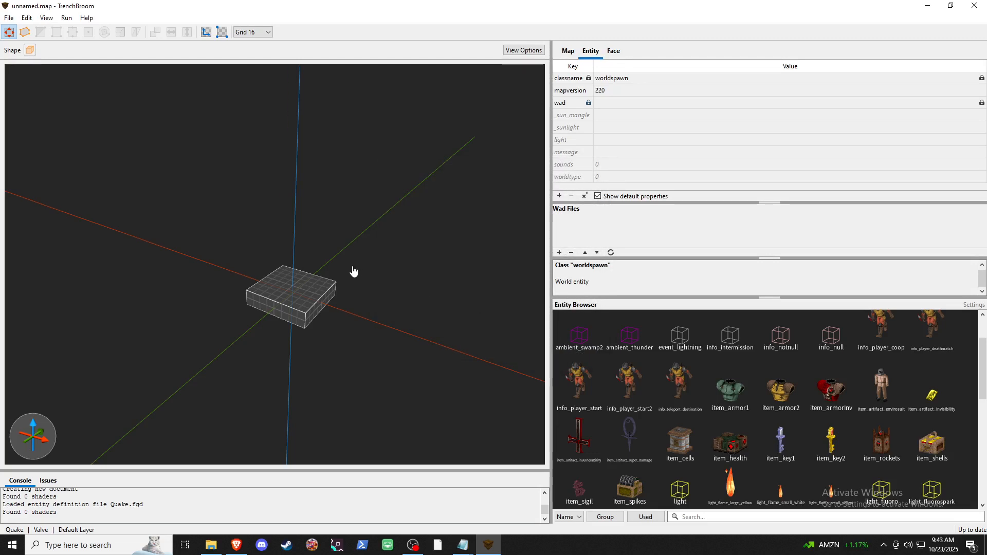
# - Save the map as e1 in QSS-M's id1\maps\src folder
pyautogui.hotkey('ctrl', 's')
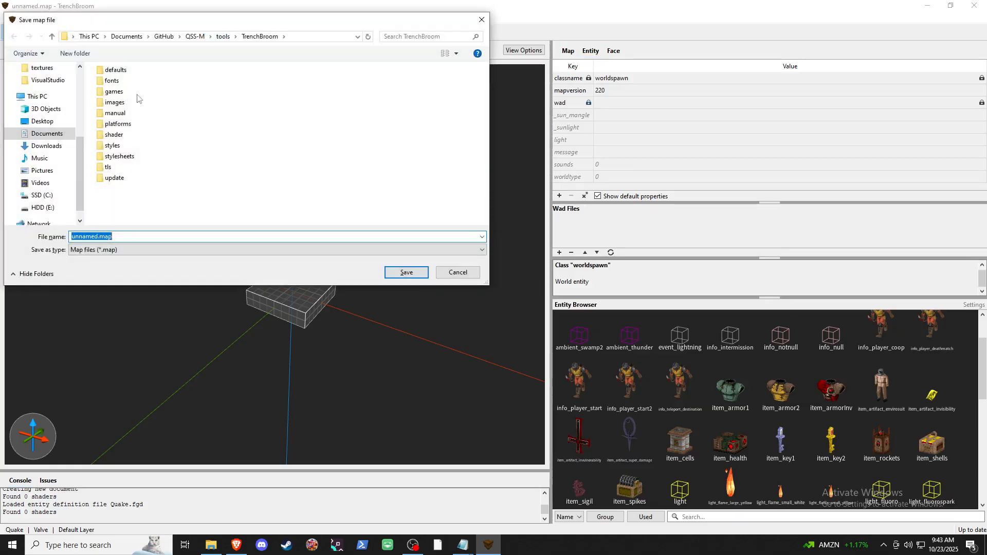
pyautogui.click(199, 40)
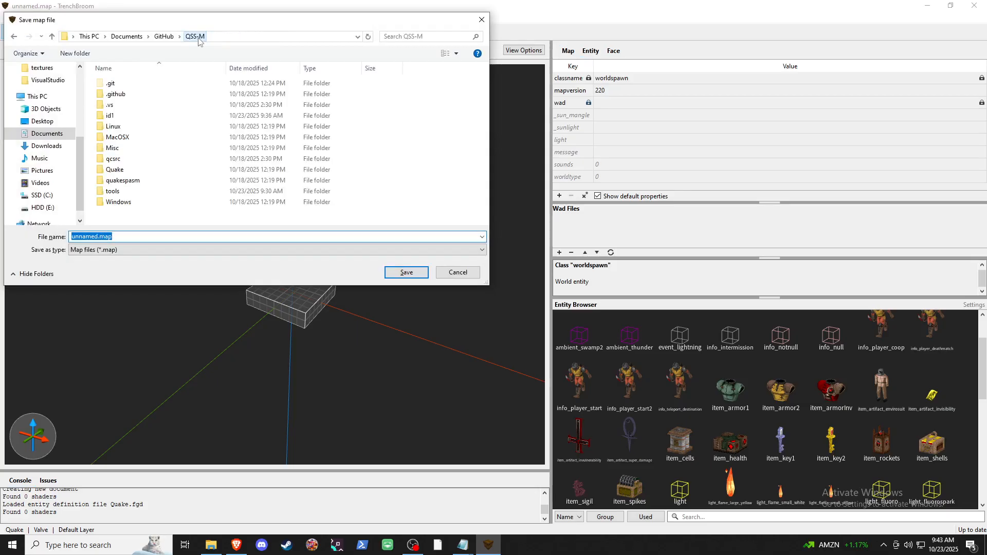
pyautogui.doubleClick(112, 117)
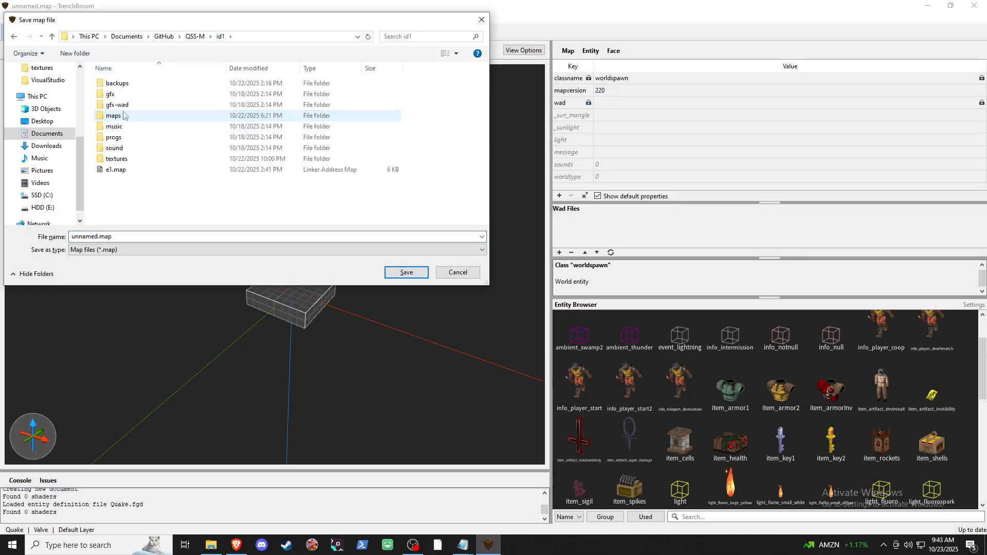
pyautogui.doubleClick(119, 116)
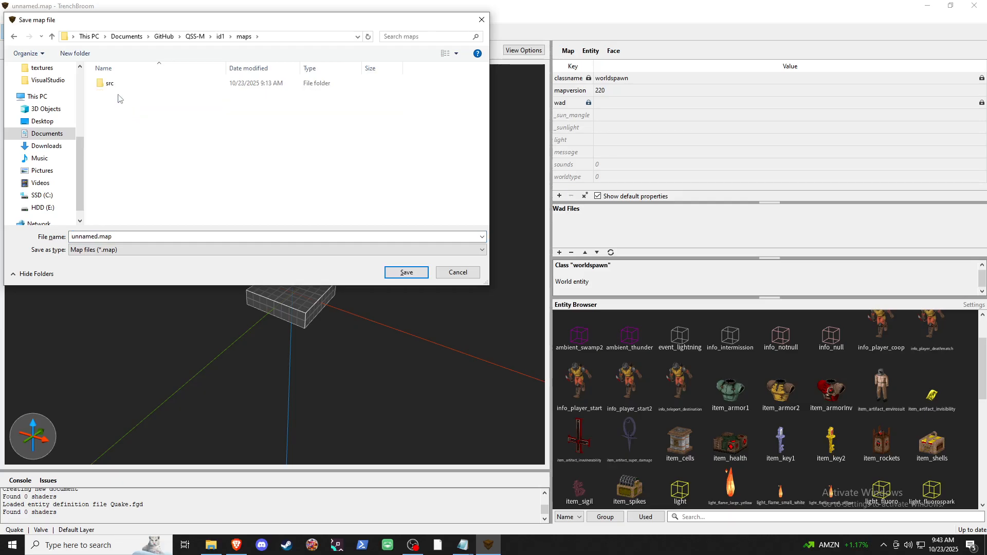
pyautogui.doubleClick(115, 84)
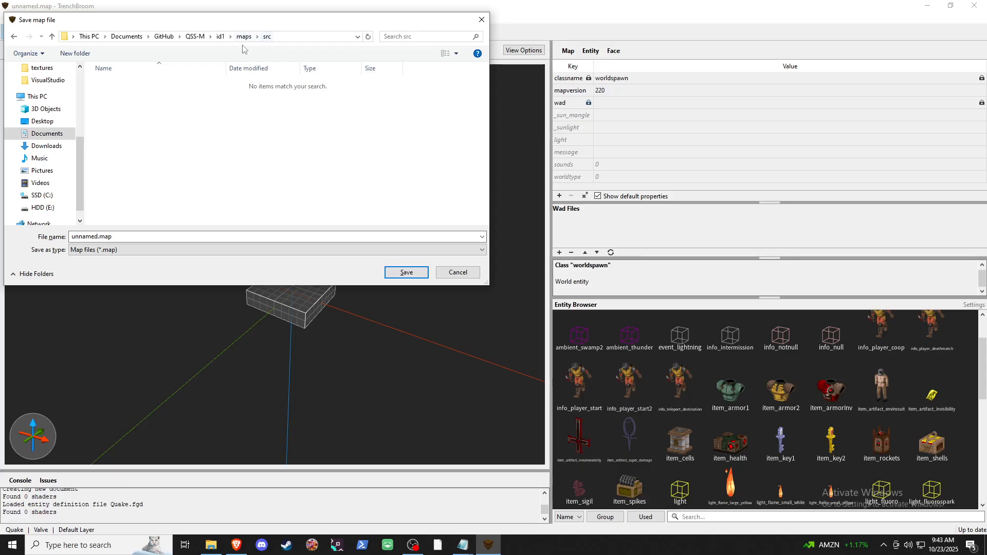
pyautogui.click(94, 235)
pyautogui.doubleClick(94, 235)
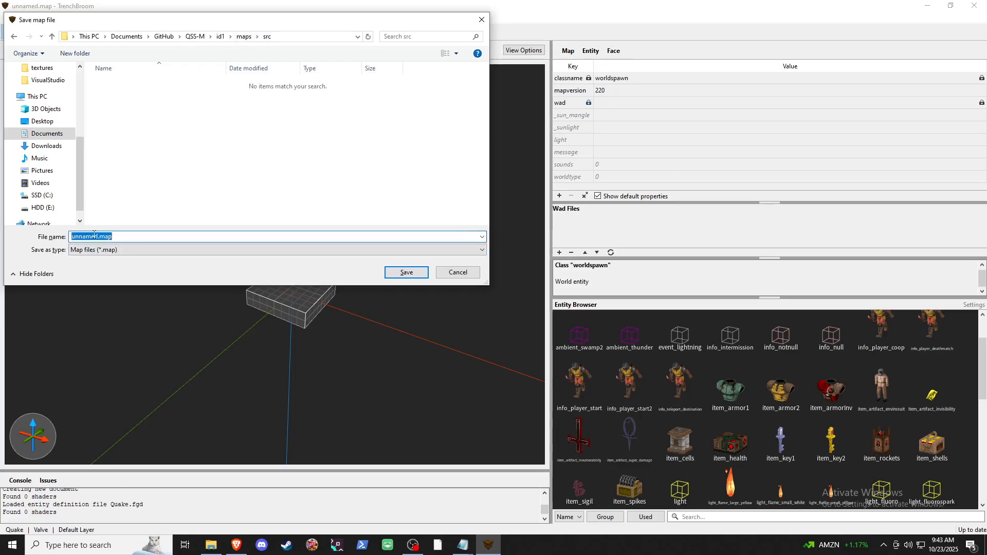
pyautogui.write('e1')
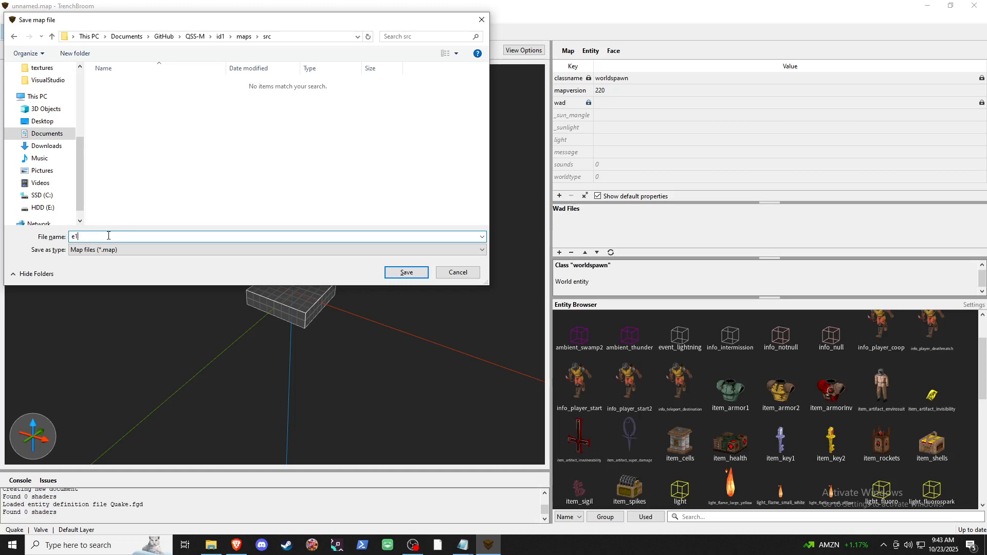
pyautogui.click(399, 273)
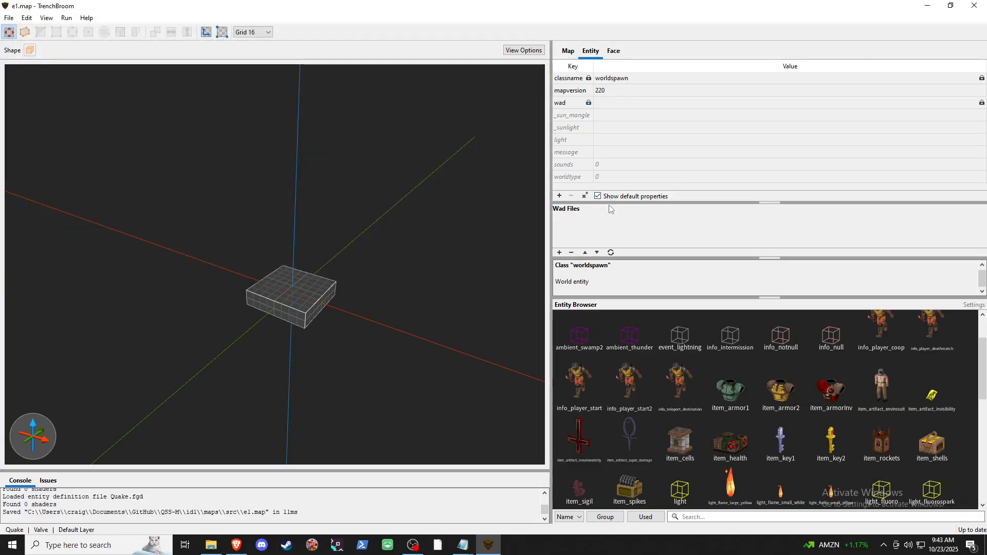
# - Add lq_metal.wad from the textures\wads folder to the map's Wad Files, using a path relative to the map file
pyautogui.click(559, 253)
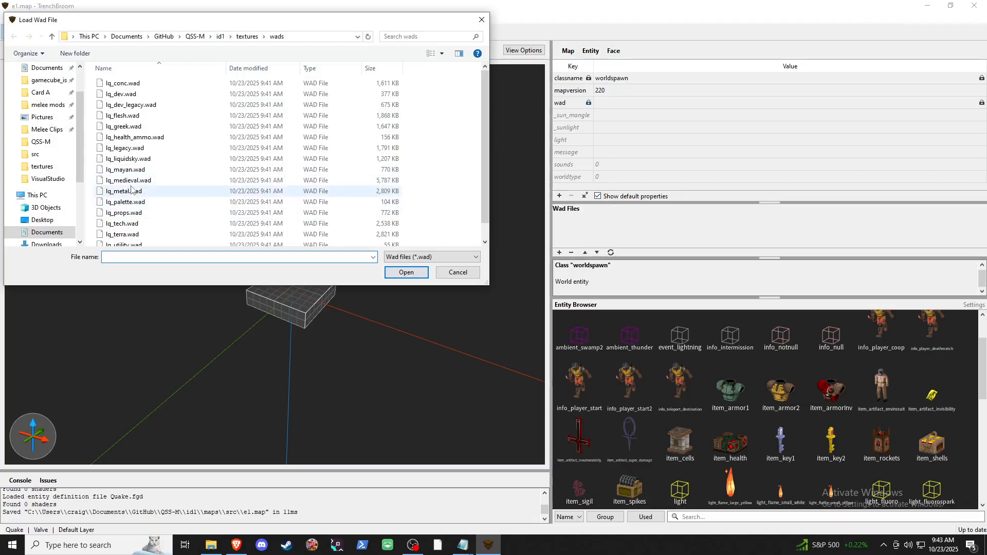
pyautogui.click(128, 191)
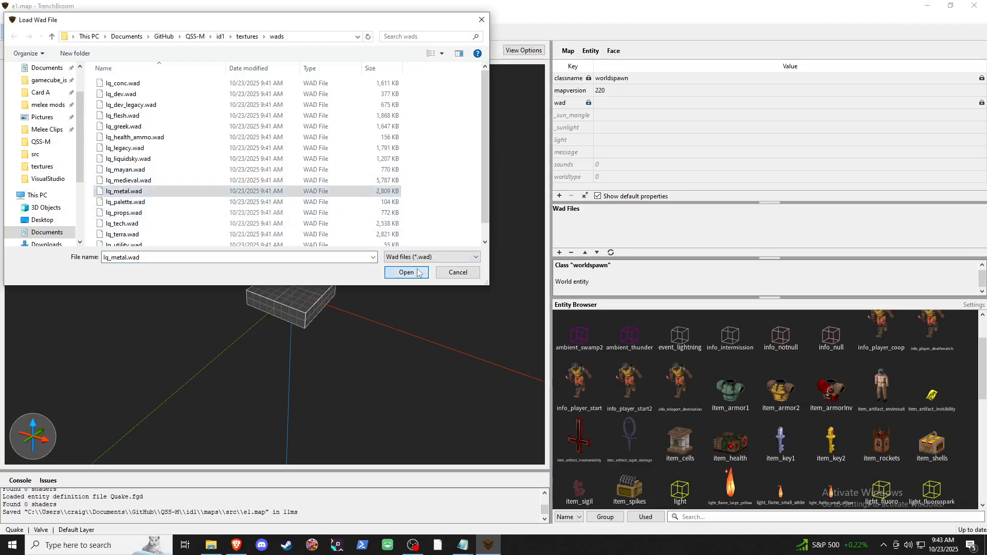
pyautogui.doubleClick(128, 191)
pyautogui.click(406, 268)
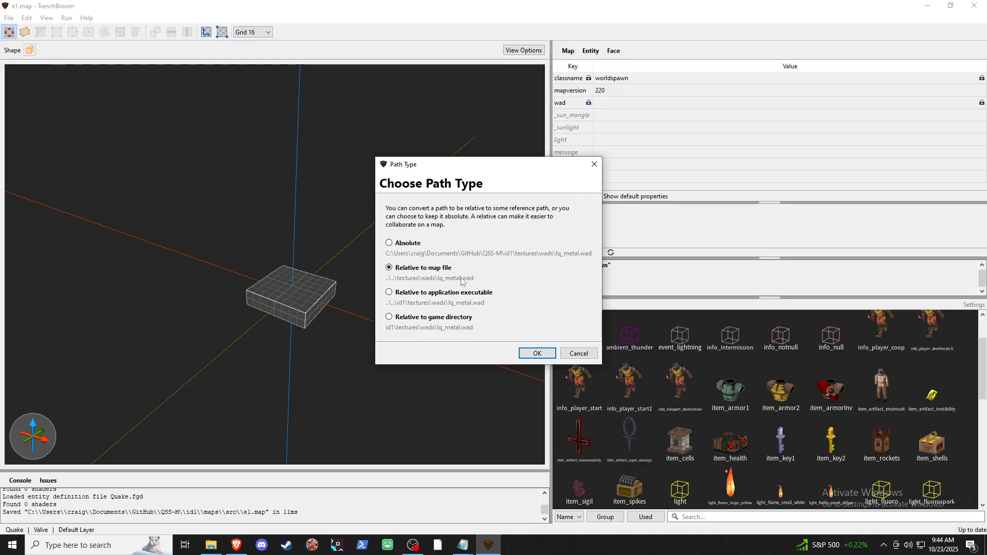
pyautogui.click(535, 354)
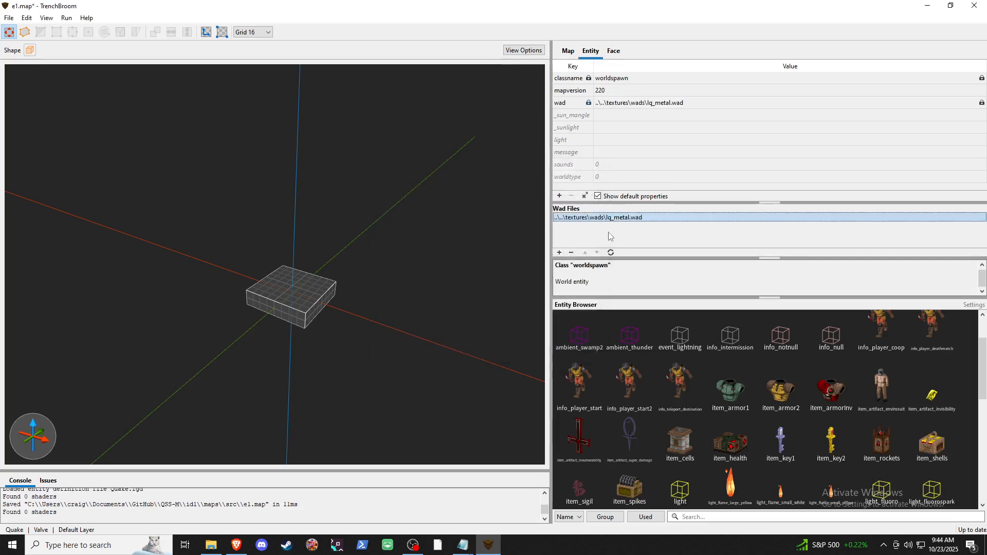
# - Find the met_blu_sqr material among the loaded textures and apply it to the whole starting brush
pyautogui.click(618, 55)
pyautogui.scroll(-3, 798, 432)
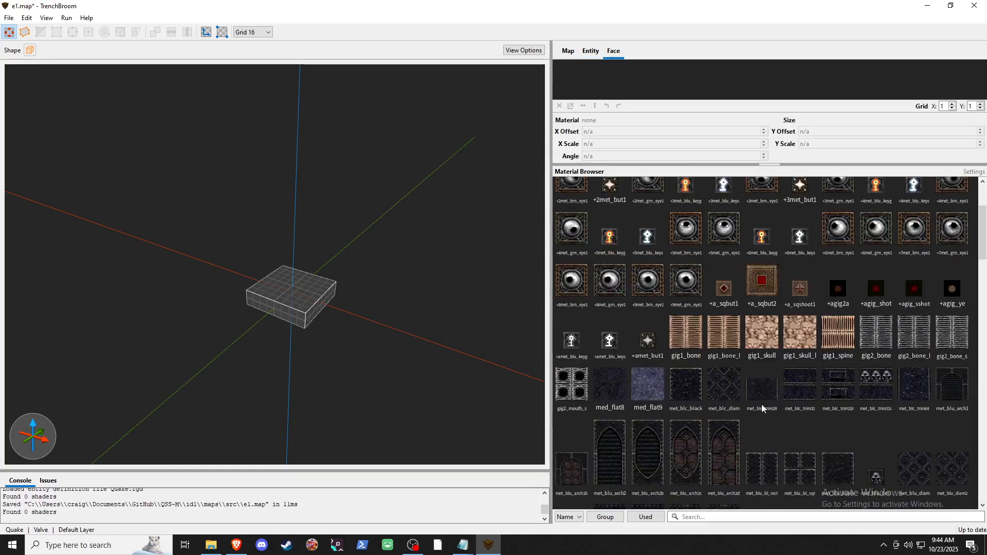
pyautogui.scroll(-1, 717, 406)
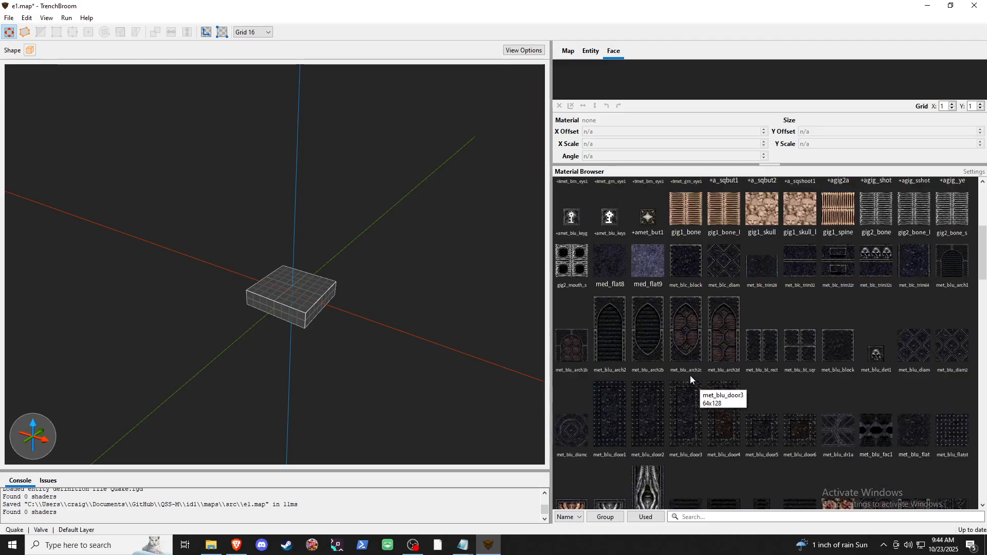
pyautogui.scroll(-3, 678, 374)
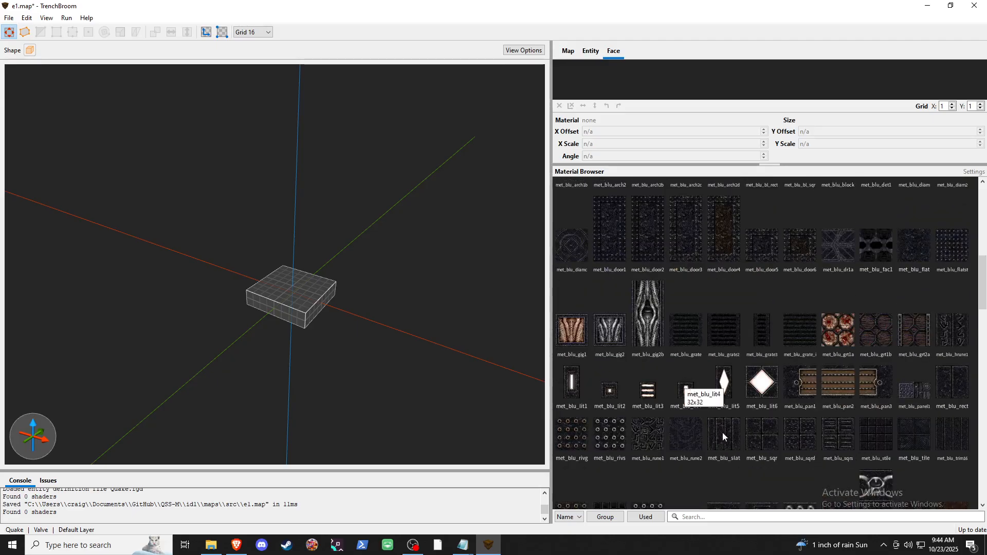
pyautogui.click(761, 433)
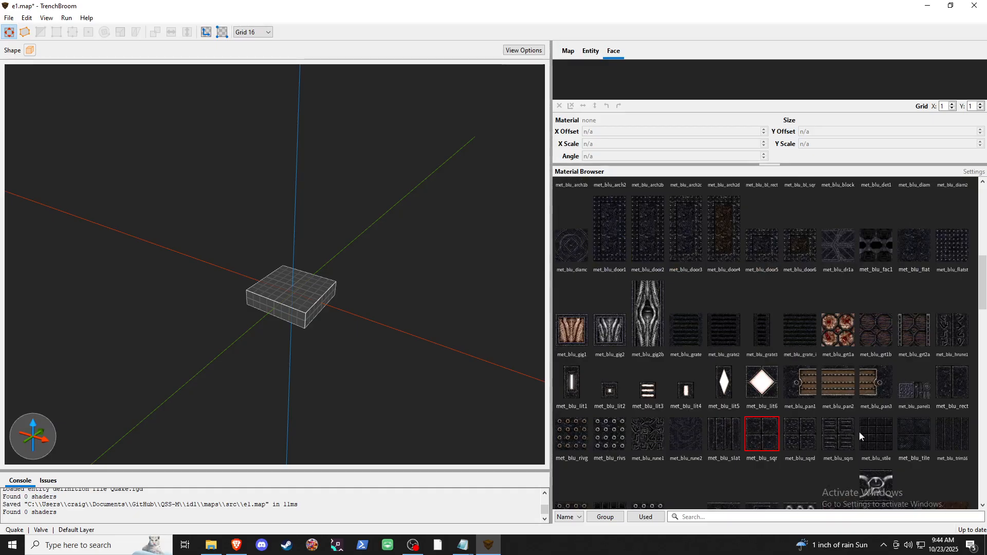
pyautogui.click(285, 299)
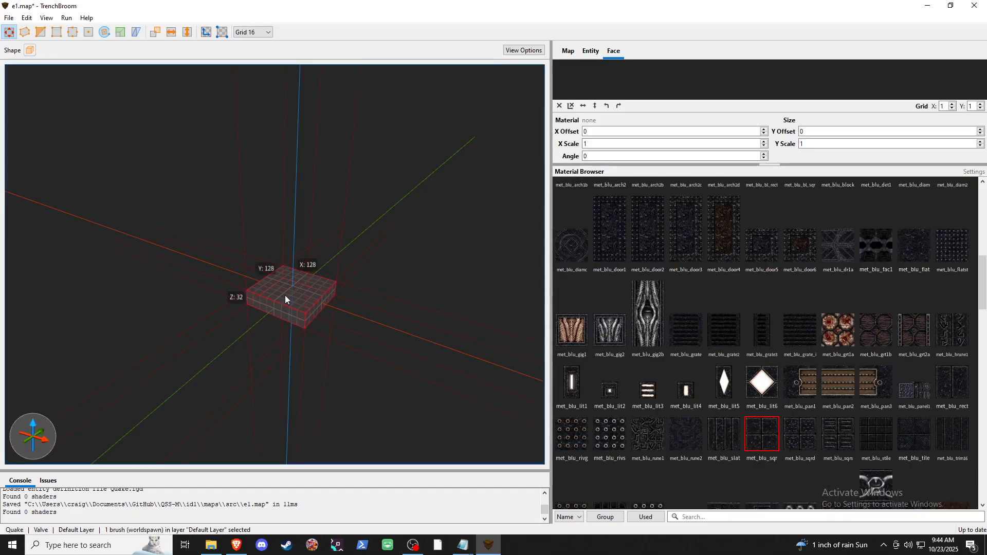
pyautogui.click(755, 432)
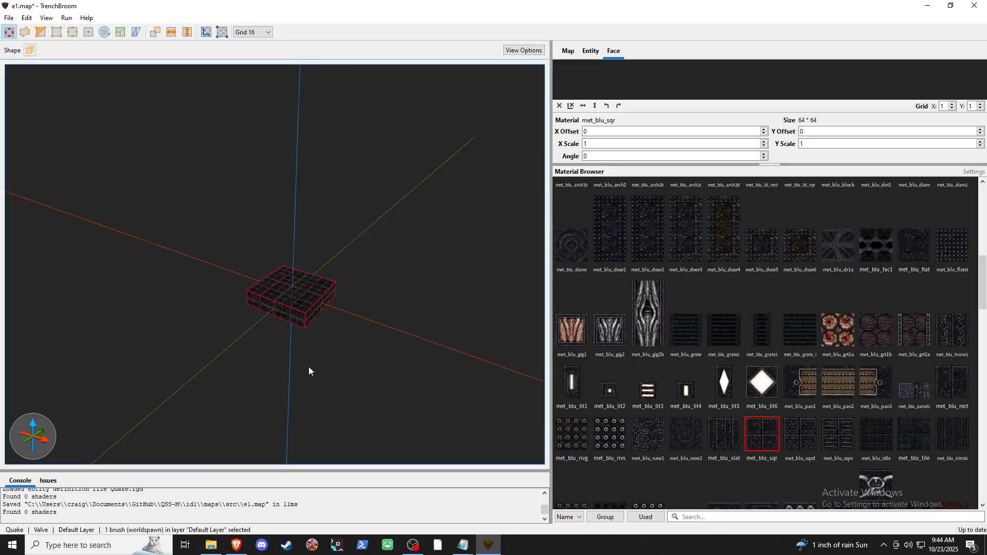
# - Extrude the near end face of the textured brush along the Y axis until the brush is 528 units long
pyautogui.click(301, 339)
pyautogui.click(285, 314)
pyautogui.scroll(-1, 307, 359)
pyautogui.scroll(1, 305, 356)
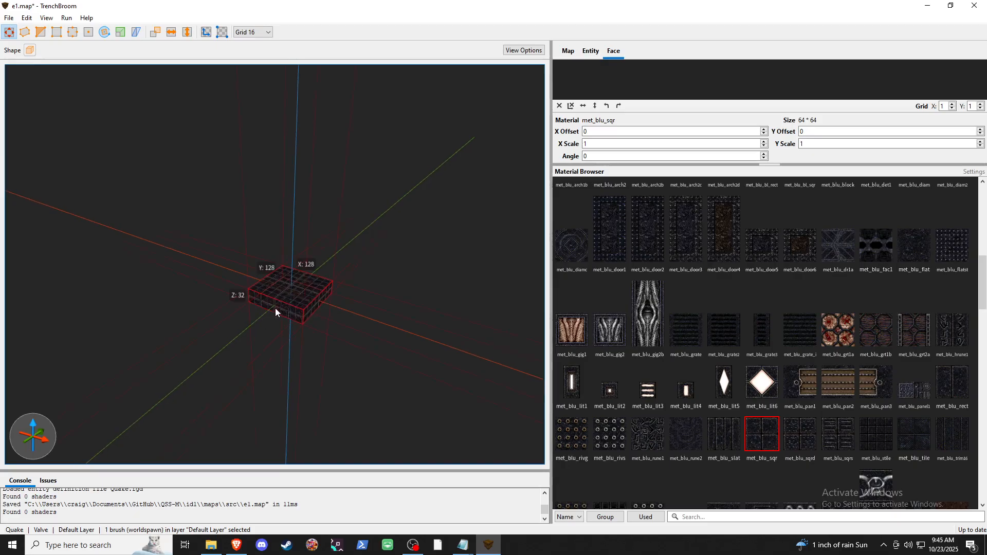
pyautogui.press('shift')
pyautogui.press('shift')
pyautogui.press('shift')
pyautogui.press('shift')
pyautogui.press('shift')
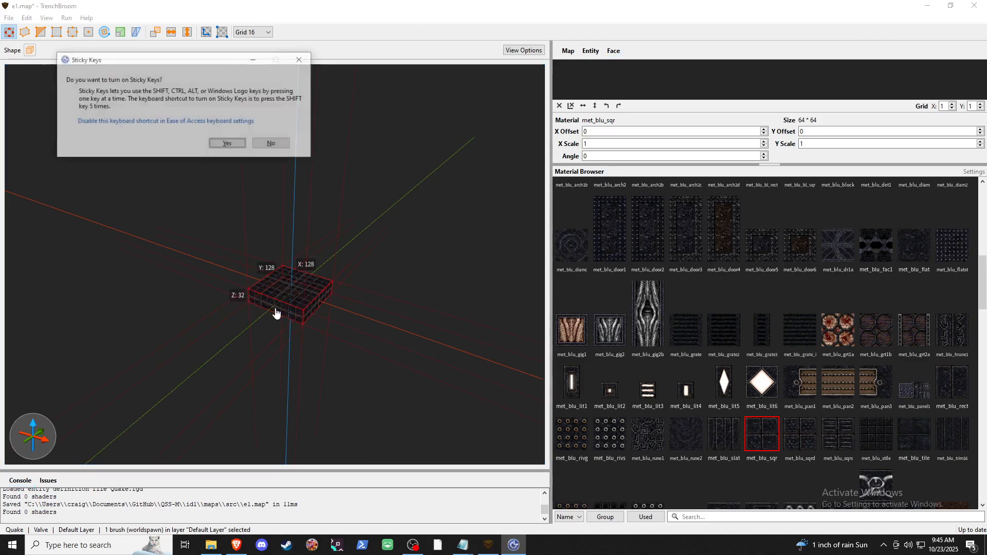
pyautogui.click(271, 144)
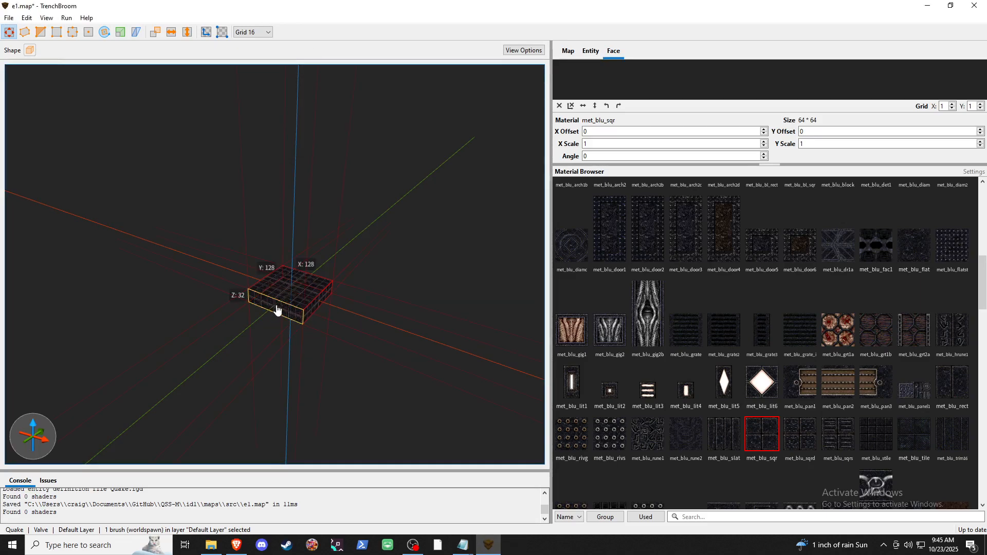
pyautogui.moveTo(267, 306)
pyautogui.keyDown('shift'); pyautogui.mouseDown()
pyautogui.moveTo(243, 310)
pyautogui.moveTo(95, 417)
pyautogui.moveTo(58, 462)
pyautogui.mouseUp(); pyautogui.keyUp('shift')
# - Extrude the same end face of the brush farther along Y to a total length of 864 units
pyautogui.scroll(-5, 208, 358)
pyautogui.scroll(-6, 208, 341)
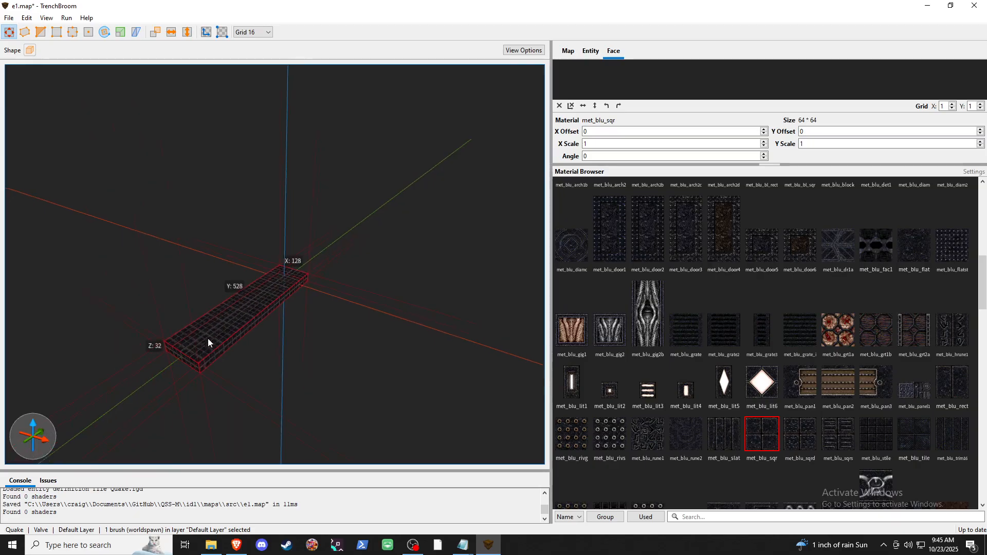
pyautogui.press('s')
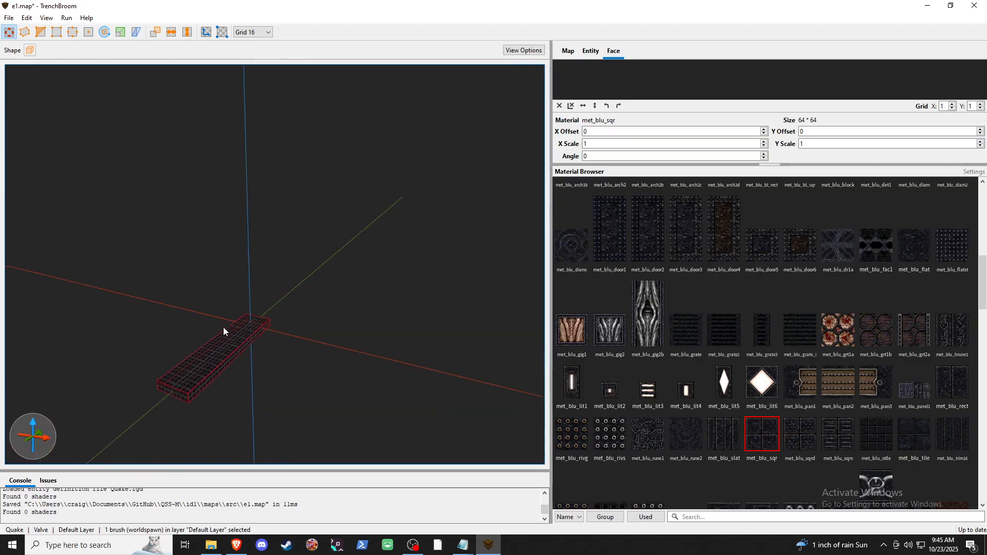
pyautogui.press('a')
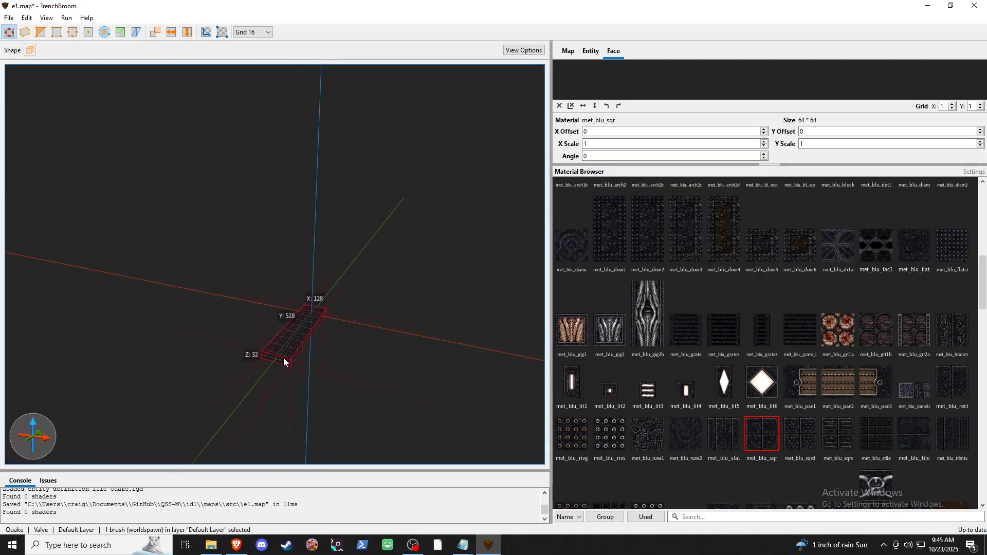
pyautogui.press('q')
pyautogui.press('x')
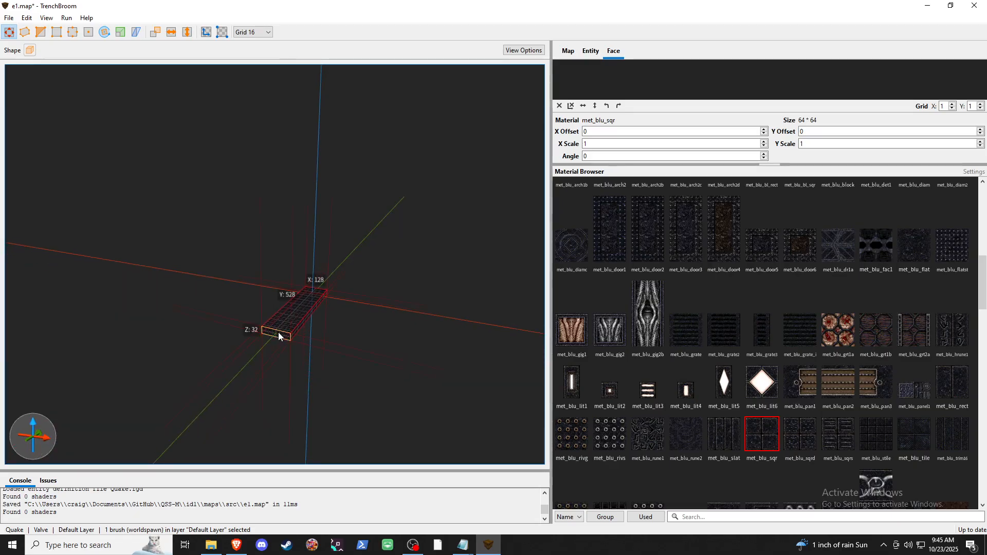
pyautogui.keyDown('shift'); pyautogui.moveTo(278, 336); pyautogui.dragTo(229, 378); pyautogui.keyUp('shift')
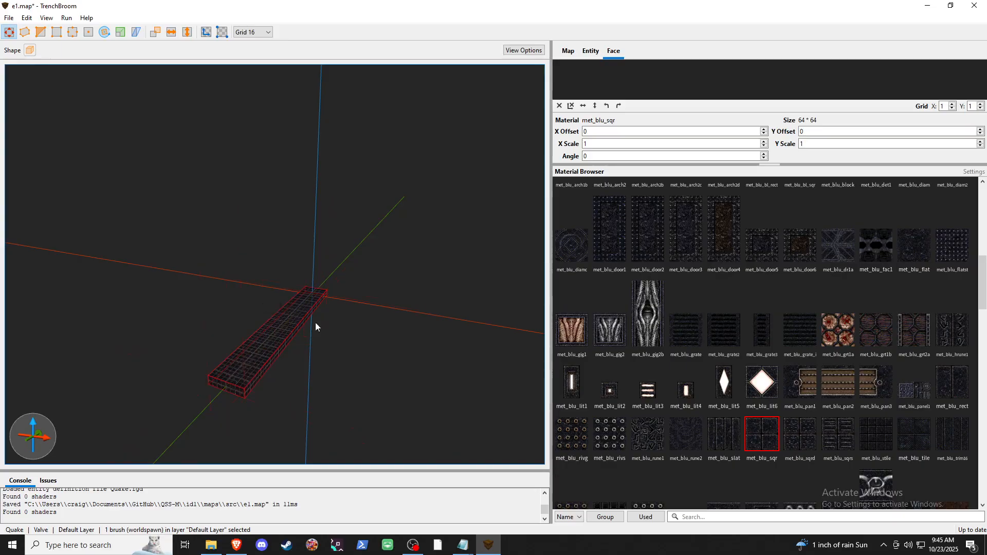
# - Duplicate the long floor brush along the X axis, placing the copy beside the original with a narrow gap between them
pyautogui.click(357, 381)
pyautogui.click(262, 354)
pyautogui.keyDown('ctrl'); pyautogui.moveTo(246, 356); pyautogui.dragTo(282, 369); pyautogui.keyUp('ctrl')
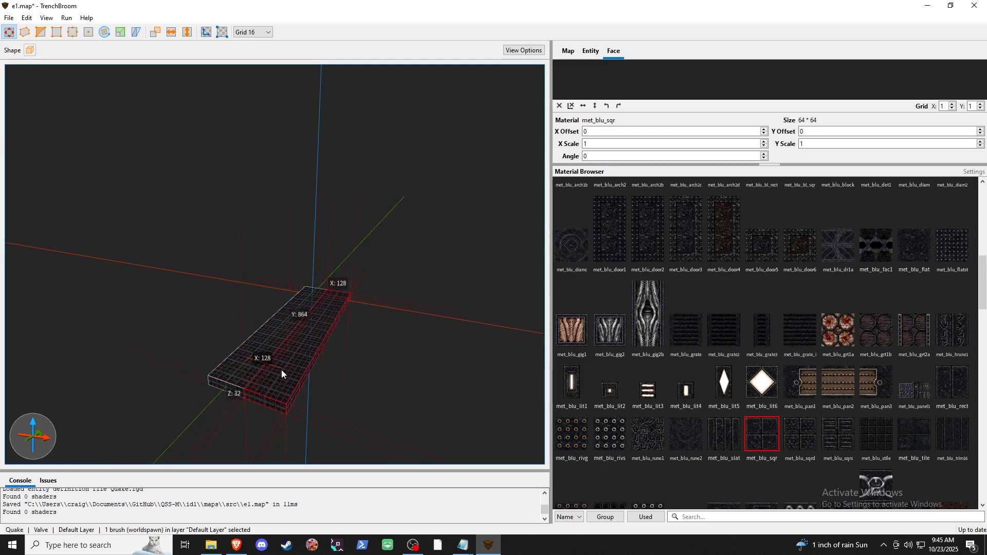
pyautogui.keyDown('ctrl'); pyautogui.moveTo(282, 369); pyautogui.dragTo(288, 370); pyautogui.keyUp('ctrl')
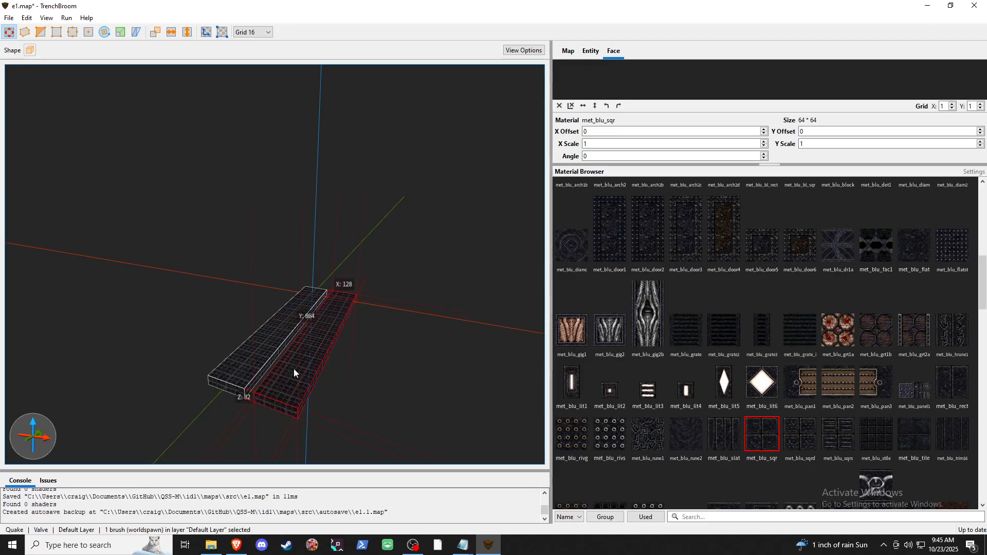
pyautogui.hotkey('ctrl', 'Left')
pyautogui.press('Right')
pyautogui.press('Escape')
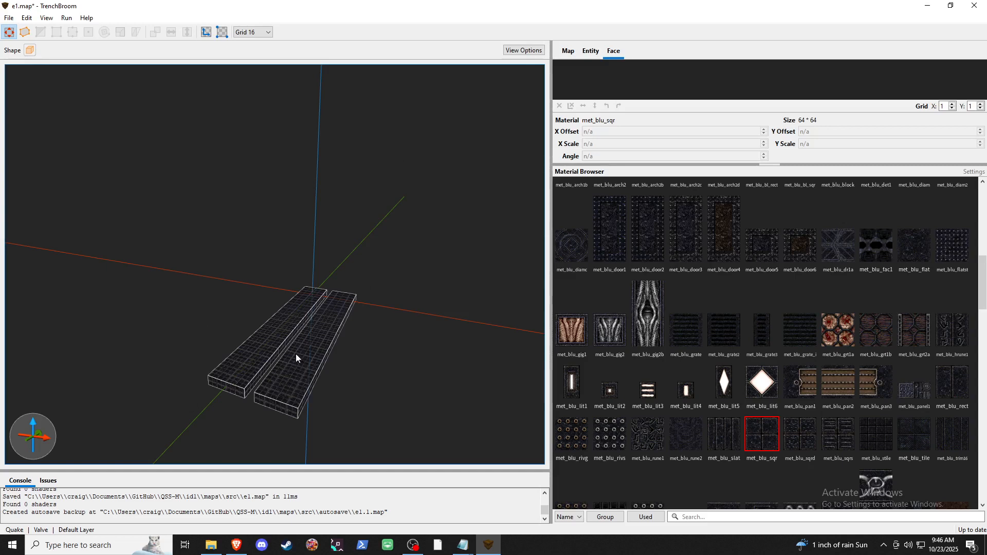
pyautogui.click(302, 374)
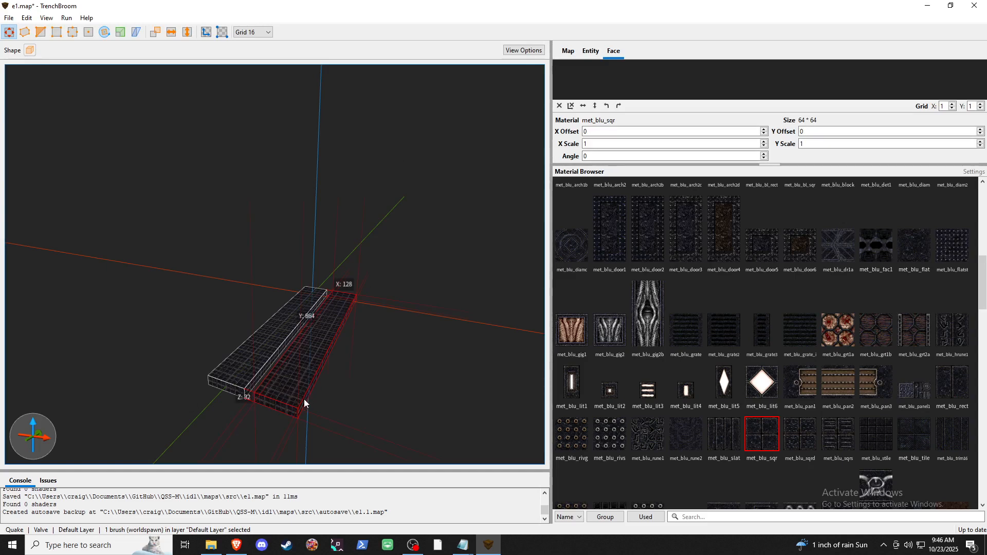
pyautogui.click(343, 409)
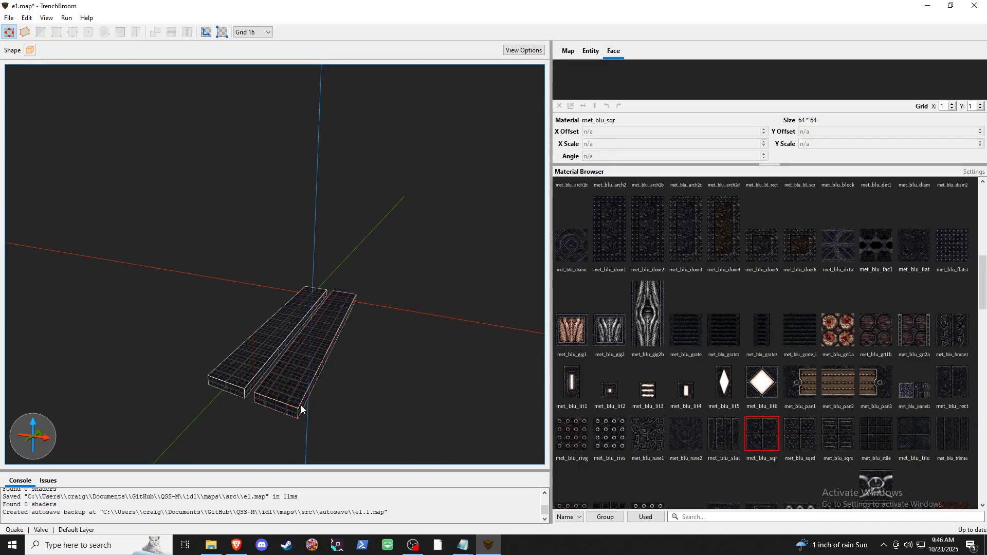
pyautogui.keyDown('shift'); pyautogui.click(301, 405); pyautogui.keyUp('shift')
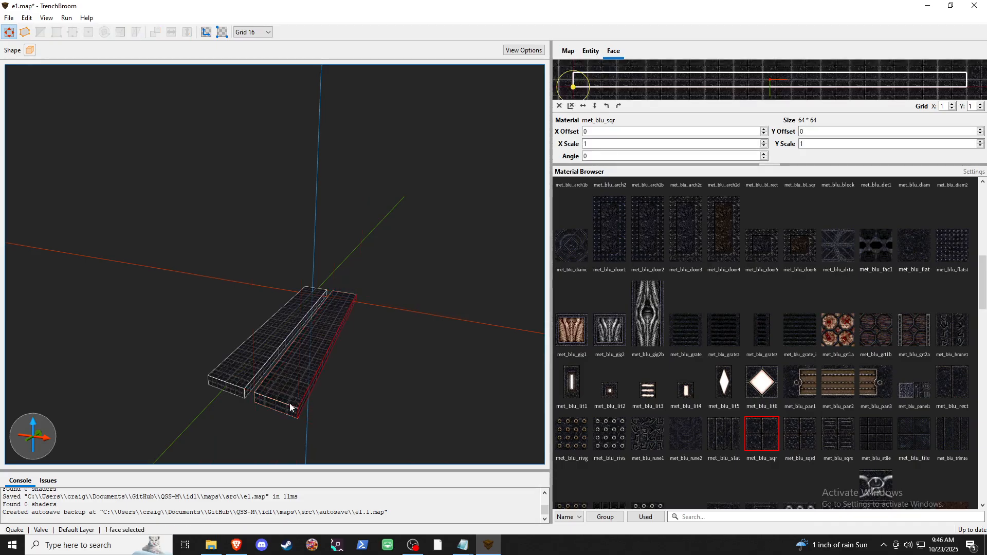
# - Narrow the duplicated brush to 32 units along X from its outer side and move it flush against the floor brush
pyautogui.click(288, 399)
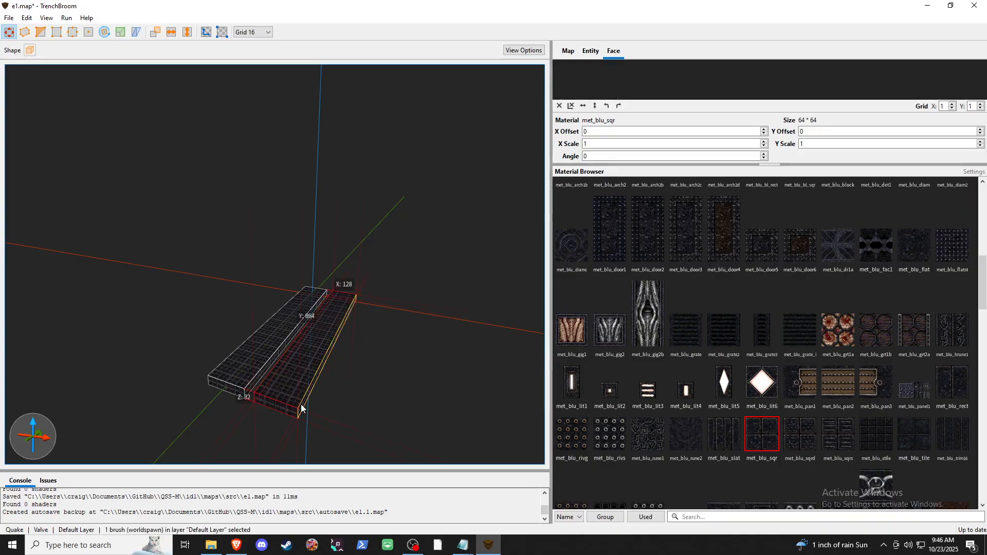
pyautogui.keyDown('shift'); pyautogui.moveTo(301, 405); pyautogui.dragTo(268, 397); pyautogui.keyUp('shift')
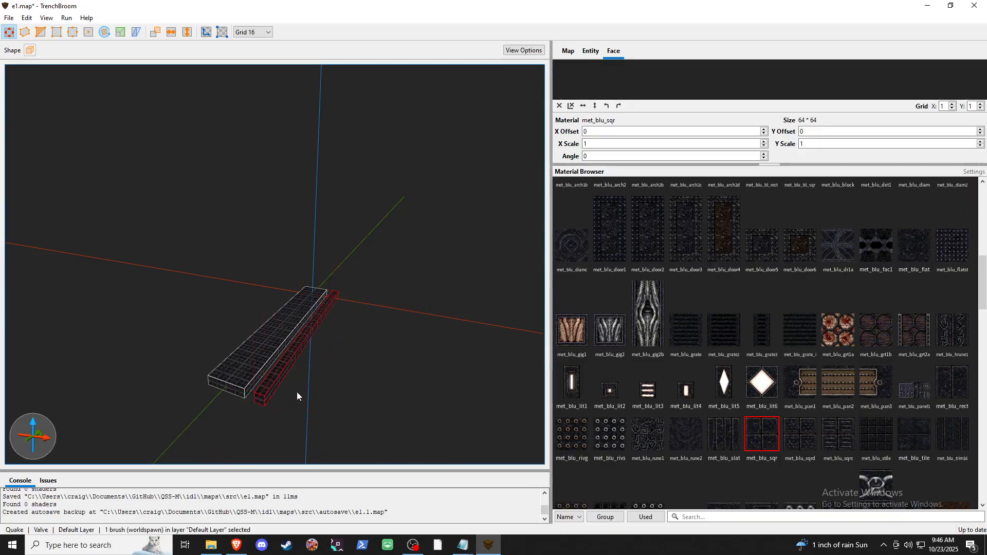
pyautogui.press('Left')
pyautogui.press('Left')
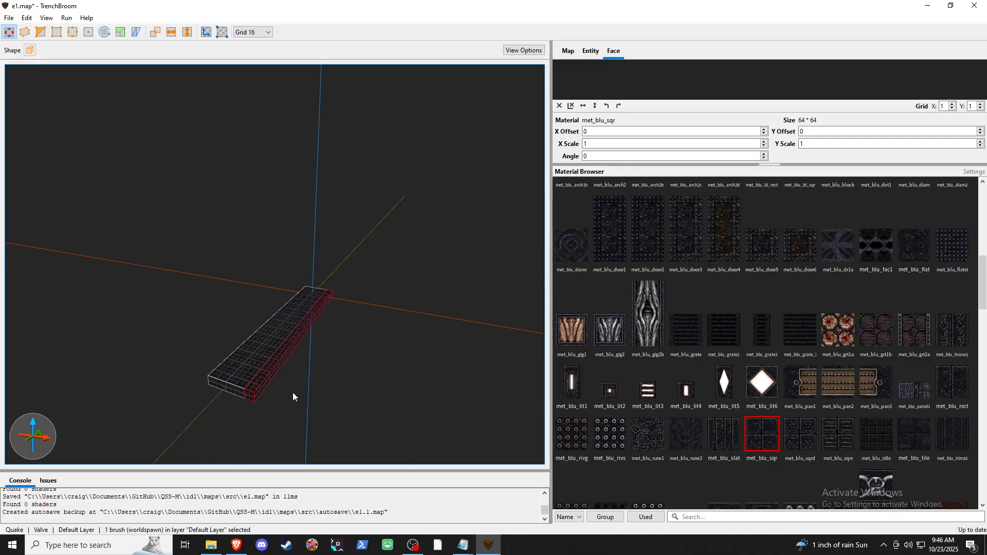
# - Extend the top face of the narrow side brush upward to make a wall 240 units high
pyautogui.press('a')
pyautogui.press('w')
pyautogui.press('d')
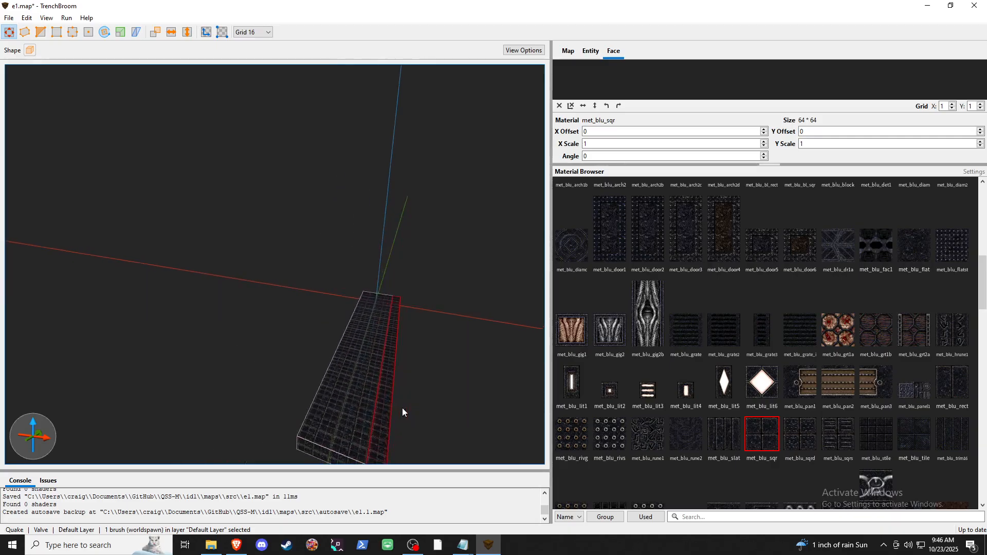
pyautogui.press('s')
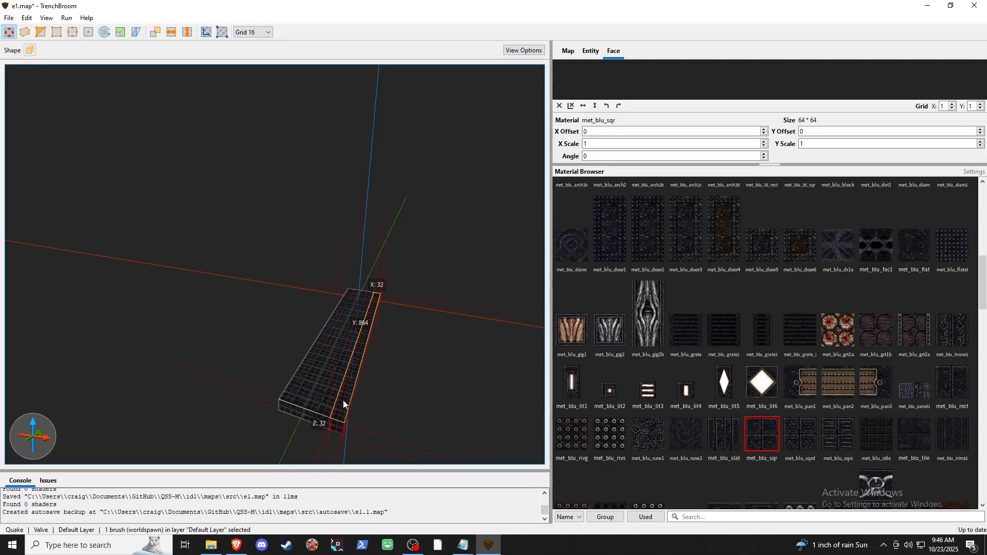
pyautogui.moveTo(343, 400)
pyautogui.mouseDown()
pyautogui.moveTo(356, 316)
pyautogui.moveTo(357, 324)
pyautogui.mouseUp()
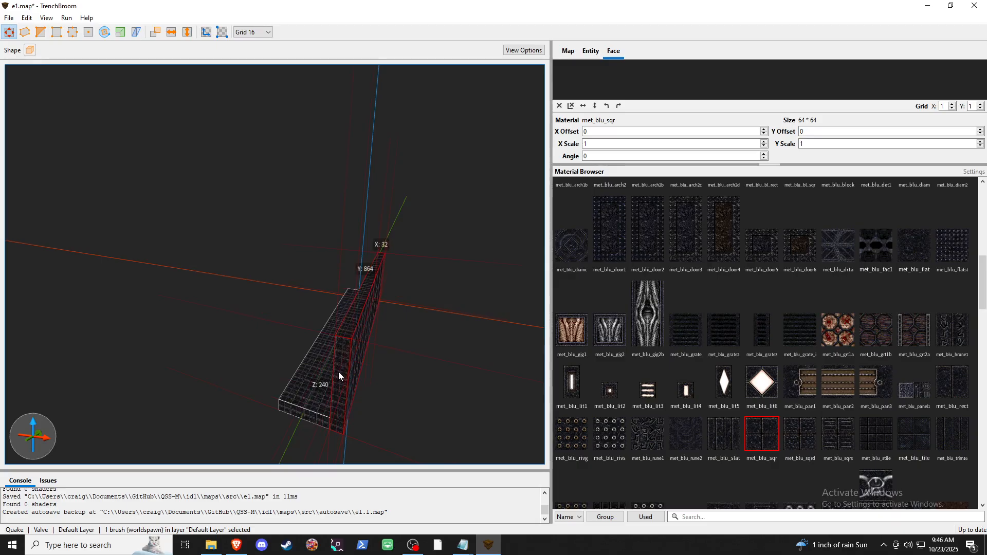
# - Apply the met_blu_rune1 material to the wall brush
pyautogui.scroll(4, 753, 268)
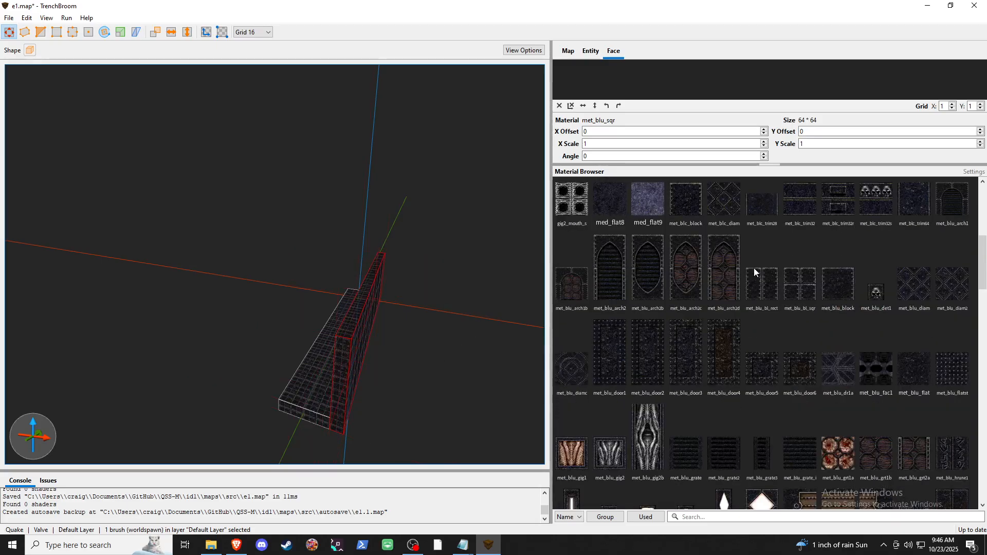
pyautogui.scroll(2, 635, 286)
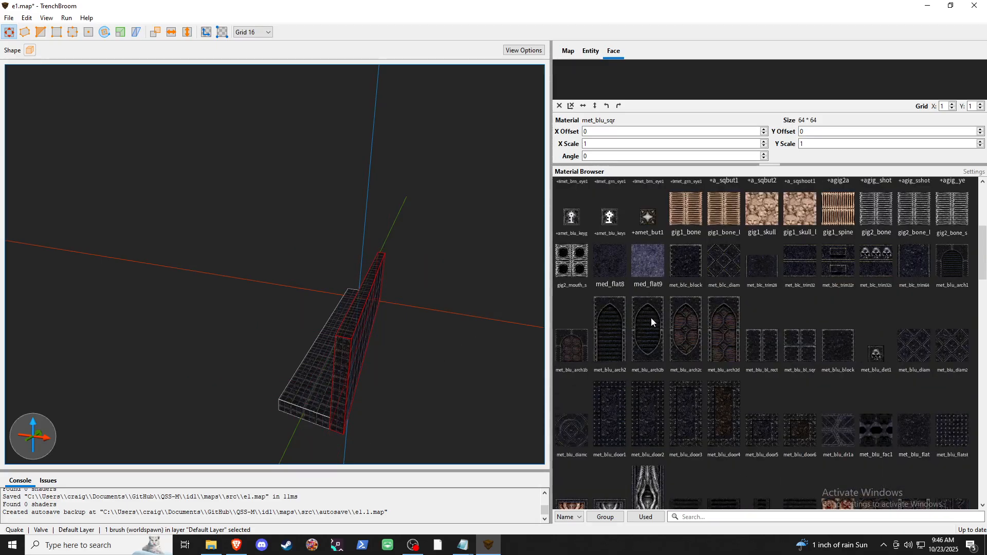
pyautogui.scroll(-4, 656, 339)
pyautogui.scroll(-6, 653, 332)
pyautogui.scroll(8, 652, 328)
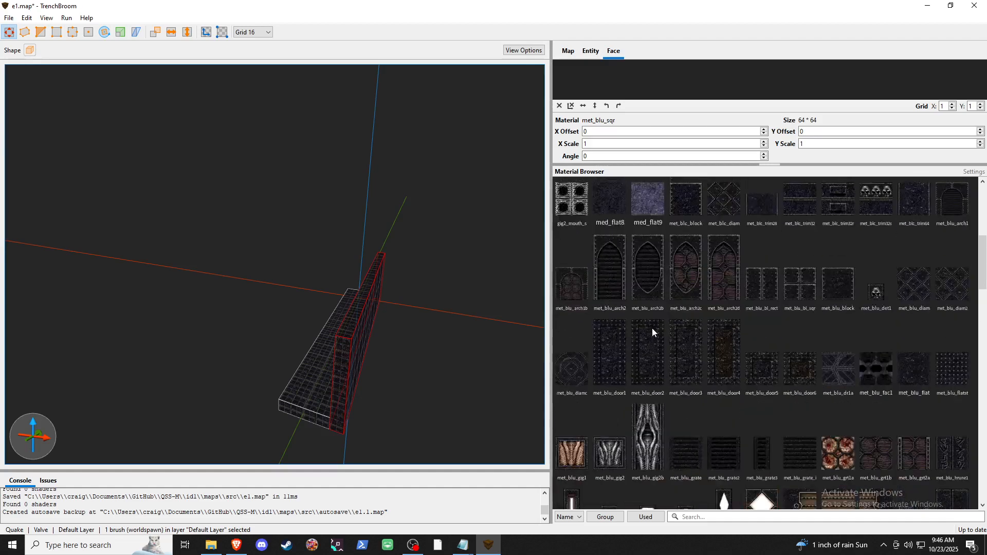
pyautogui.scroll(6, 652, 328)
pyautogui.scroll(-10, 665, 328)
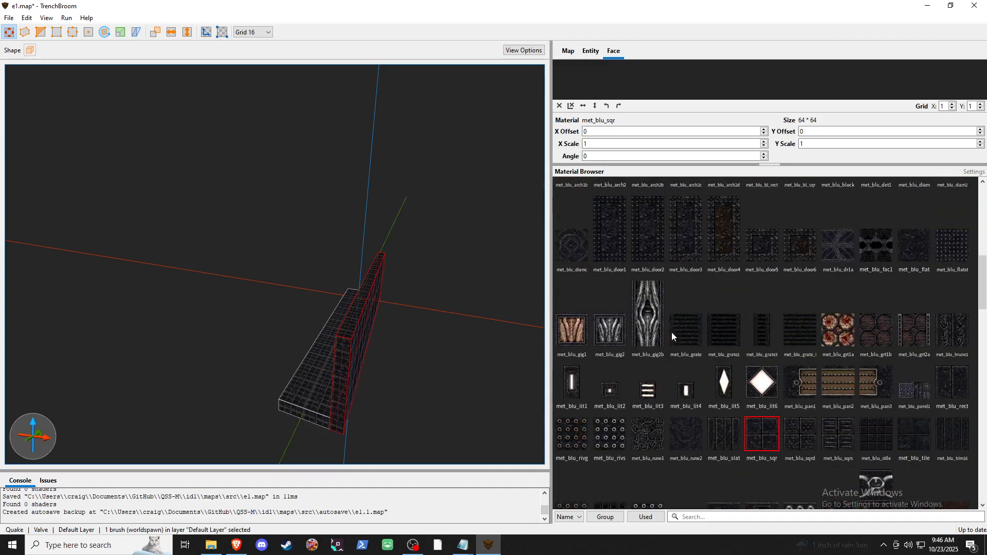
pyautogui.click(650, 426)
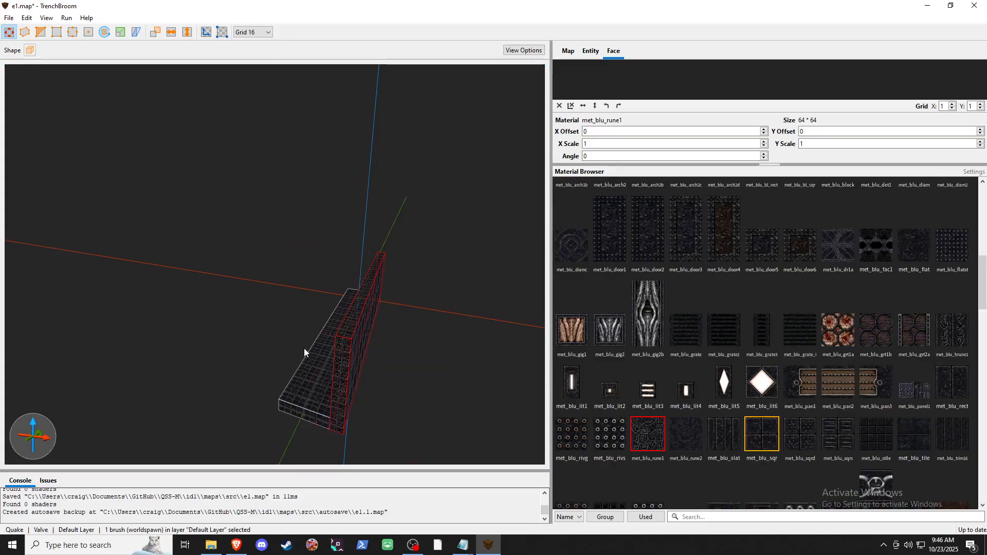
# - Duplicate the wall and place the copy flush along the opposite side of the floor brush
pyautogui.moveTo(304, 348)
pyautogui.mouseDown(button='right')
pyautogui.moveTo(385, 347)
pyautogui.moveTo(360, 351)
pyautogui.mouseUp(button='right')
pyautogui.press('s')
pyautogui.press('d')
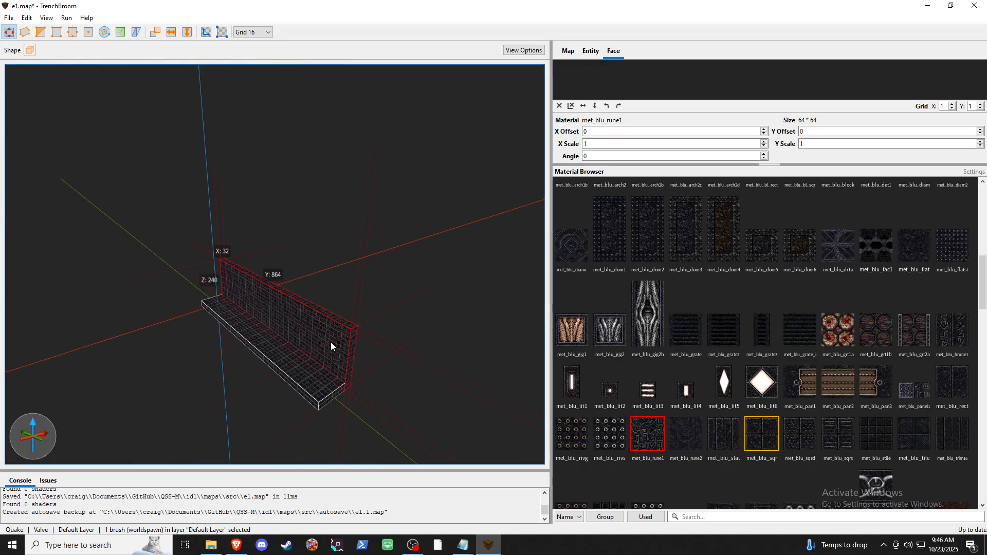
pyautogui.moveTo(331, 342)
pyautogui.mouseDown()
pyautogui.moveTo(289, 356)
pyautogui.moveTo(295, 364)
pyautogui.mouseUp()
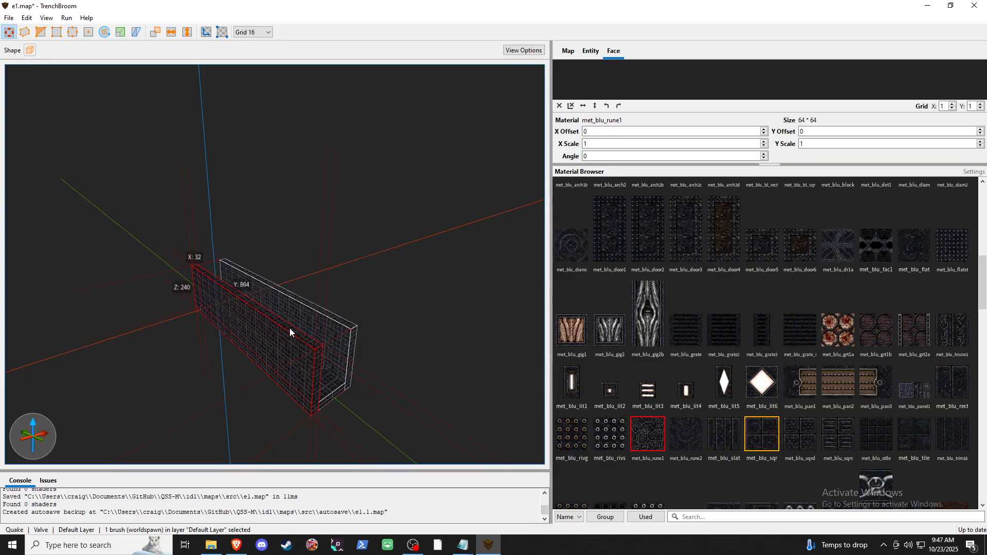
# - Examine the floor and both walls in each of the 2D orthographic views, ending in the 3D view
pyautogui.hotkey('ctrl', 'Tab')
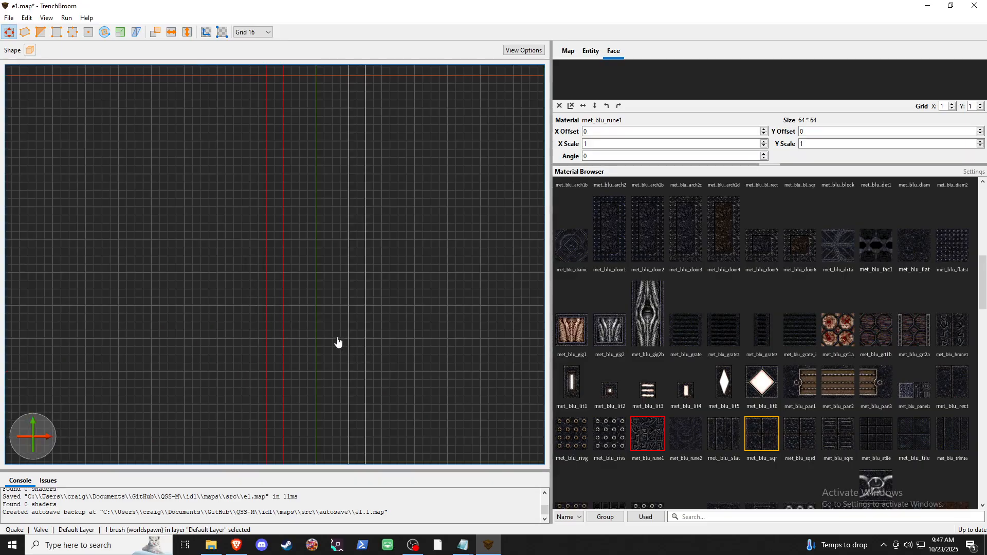
pyautogui.hotkey('ctrl', 'Tab')
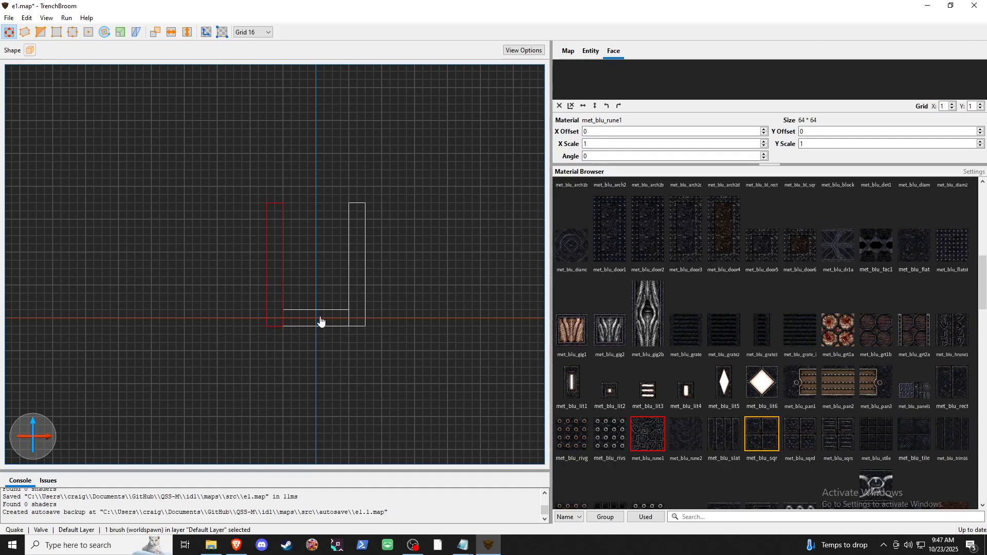
pyautogui.hotkey('ctrl', 'space')
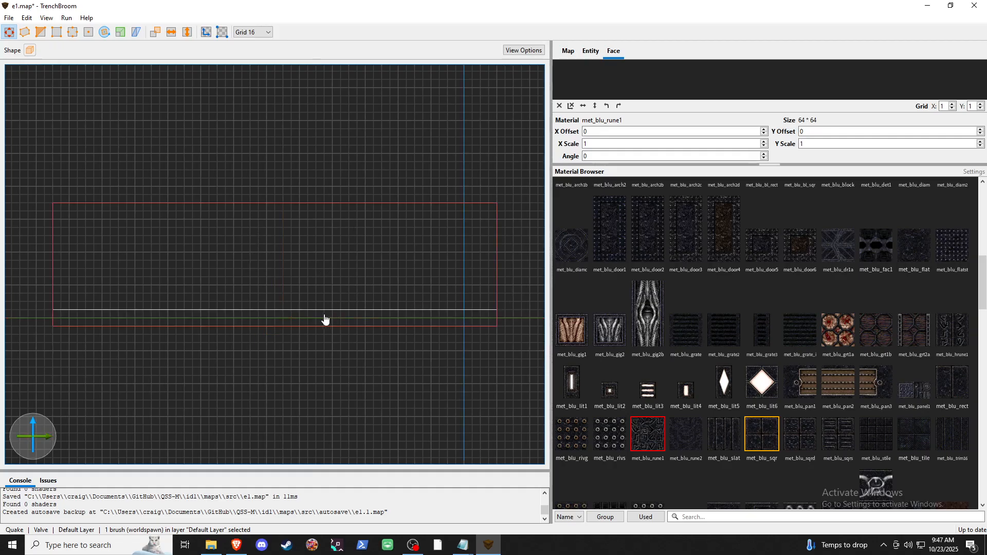
pyautogui.hotkey('ctrl', 'space')
pyautogui.hotkey('ctrl', 'space')
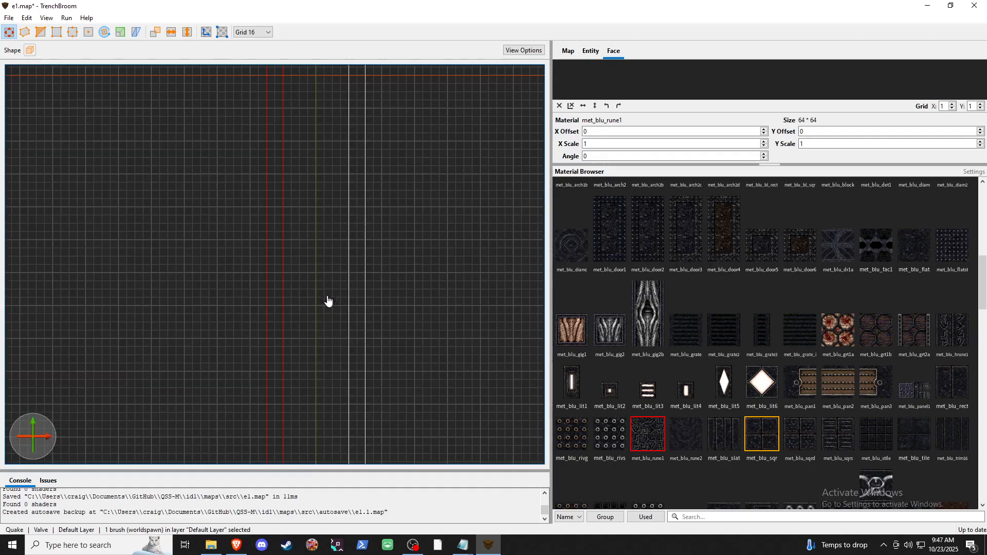
pyautogui.hotkey('ctrl', 'space')
pyautogui.hotkey('ctrl', 'space')
pyautogui.hotkey('ctrl', 'space')
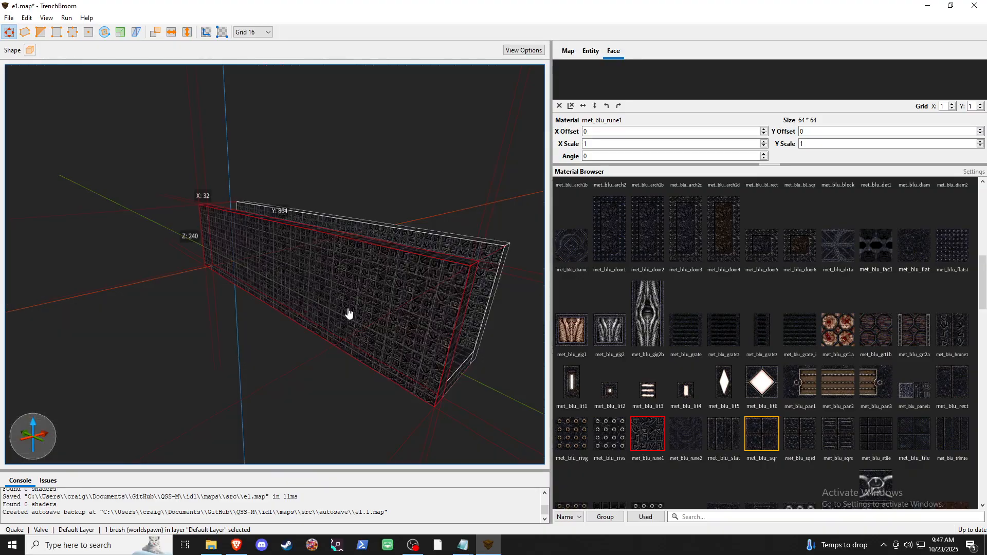
# - Duplicate only the floor brush and raise the copy between the tops of the two walls to form a ceiling
pyautogui.press('d')
pyautogui.press('s')
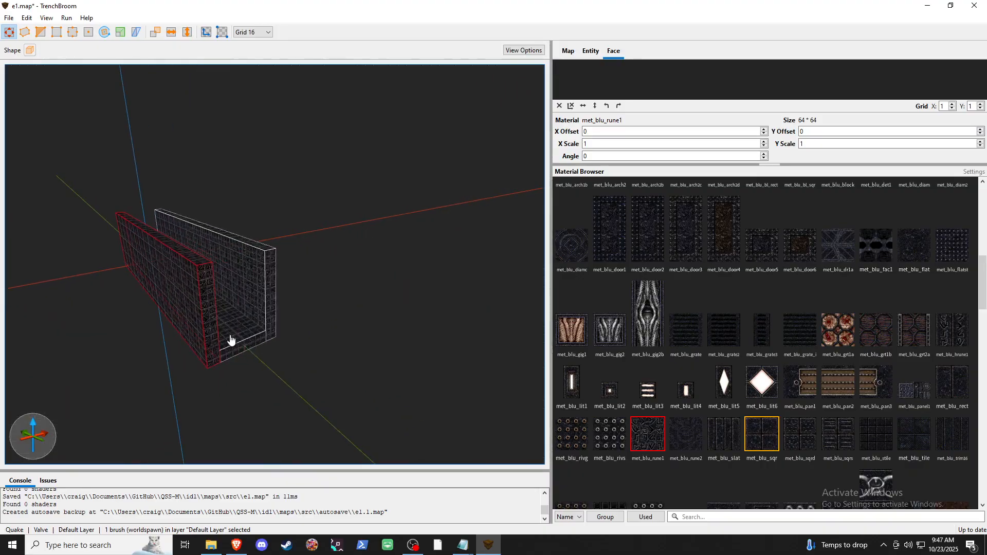
pyautogui.hotkey('ctrl', 'a')
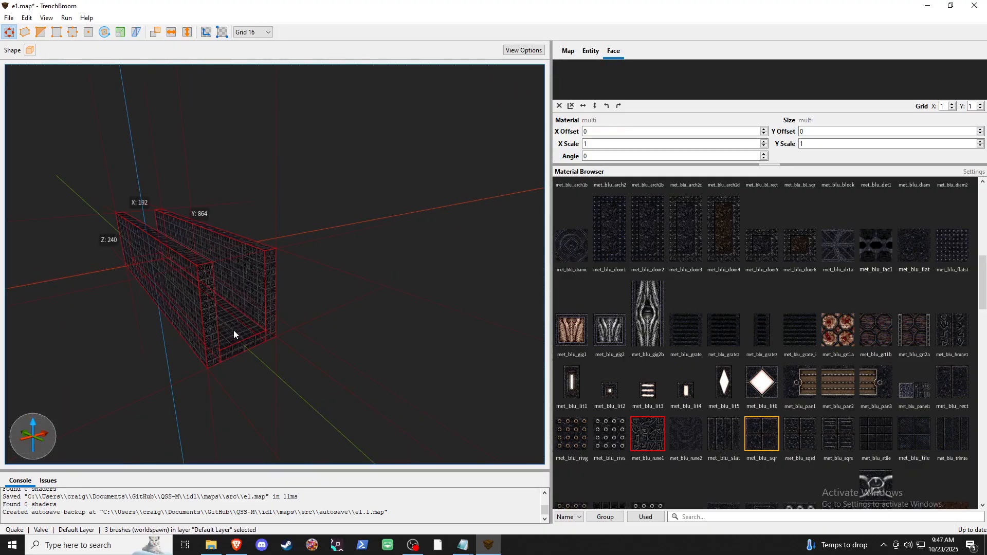
pyautogui.click(234, 329)
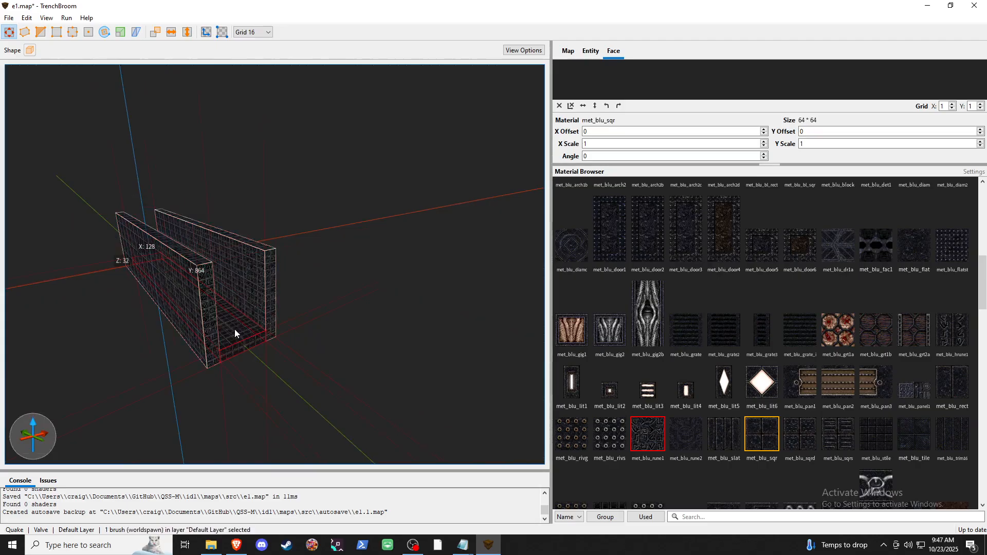
pyautogui.moveTo(235, 329)
pyautogui.mouseDown()
pyautogui.moveTo(226, 240)
pyautogui.moveTo(212, 245)
pyautogui.mouseUp()
pyautogui.hotkey('ctrl', 'z')
pyautogui.keyDown('ctrl'); pyautogui.keyDown('alt'); pyautogui.moveTo(232, 325); pyautogui.dragTo(224, 250); pyautogui.keyUp('alt'); pyautogui.keyUp('ctrl')
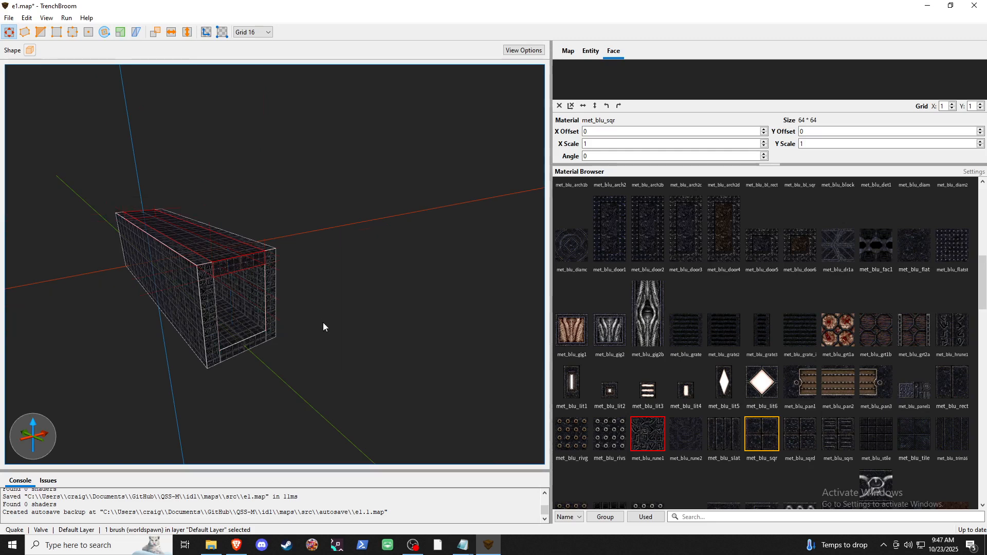
# - Inspect the corridor's interior and its open end from outside
pyautogui.moveTo(323, 323)
pyautogui.mouseDown(button='middle')
pyautogui.moveTo(167, 326)
pyautogui.moveTo(141, 316)
pyautogui.mouseUp(button='middle')
pyautogui.scroll(10, 141, 316)
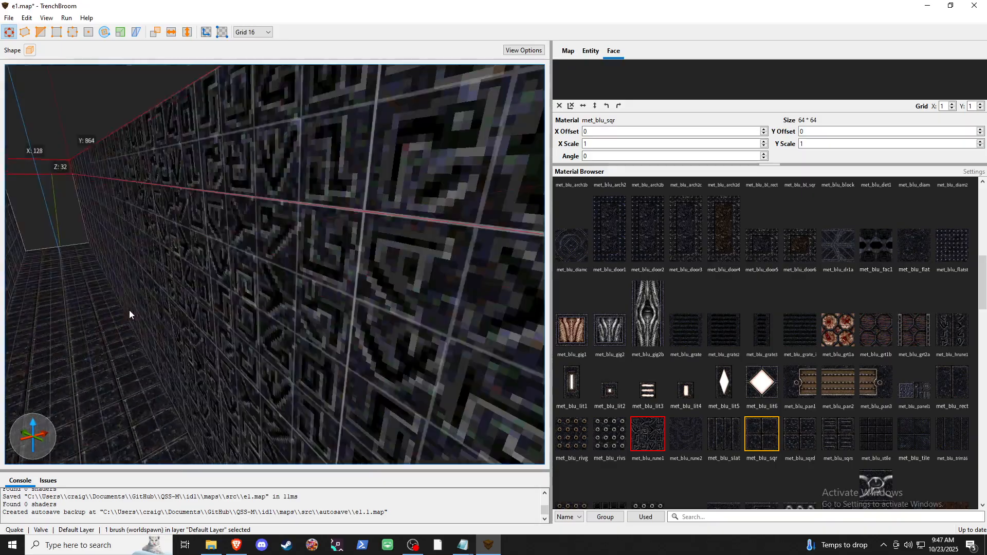
pyautogui.scroll(-12, 125, 305)
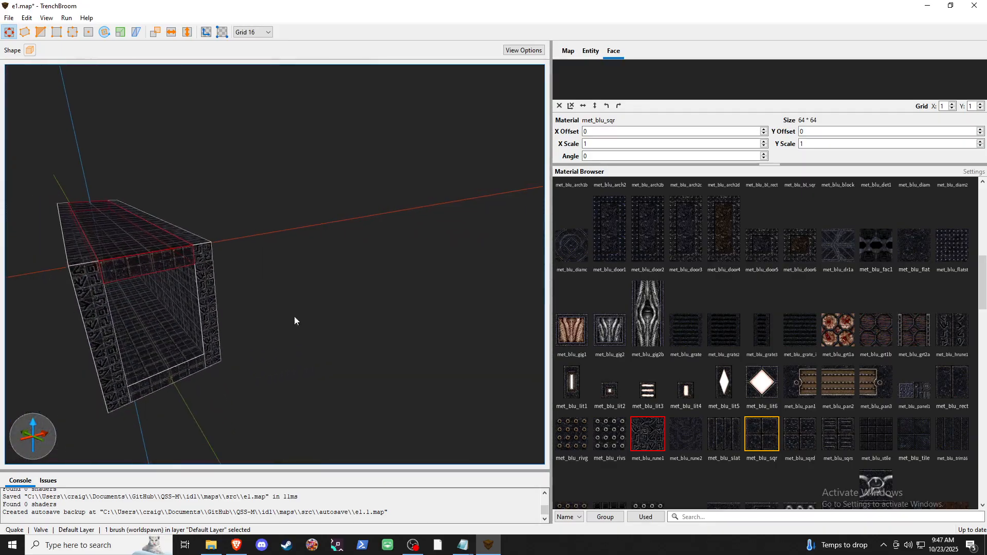
pyautogui.press('s')
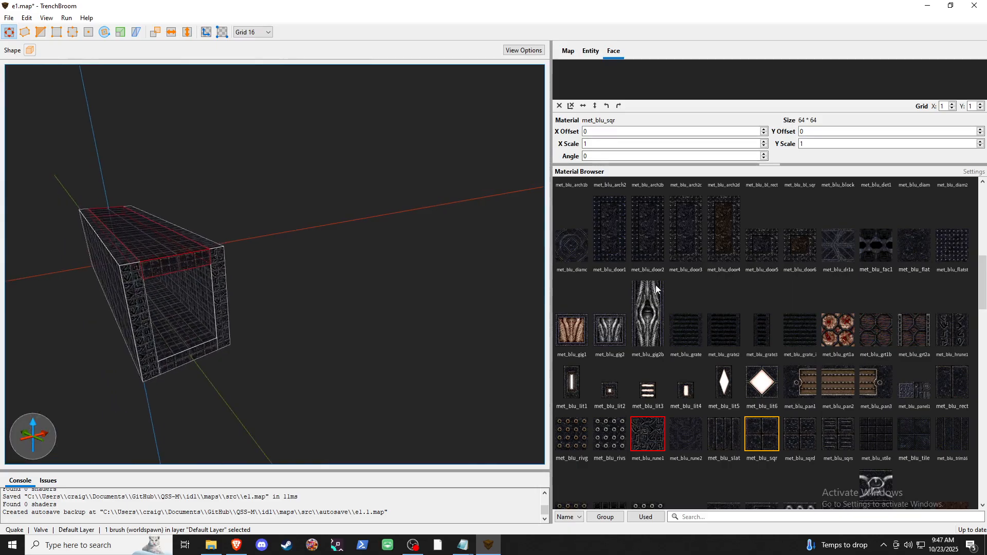
pyautogui.press('s')
pyautogui.press('d')
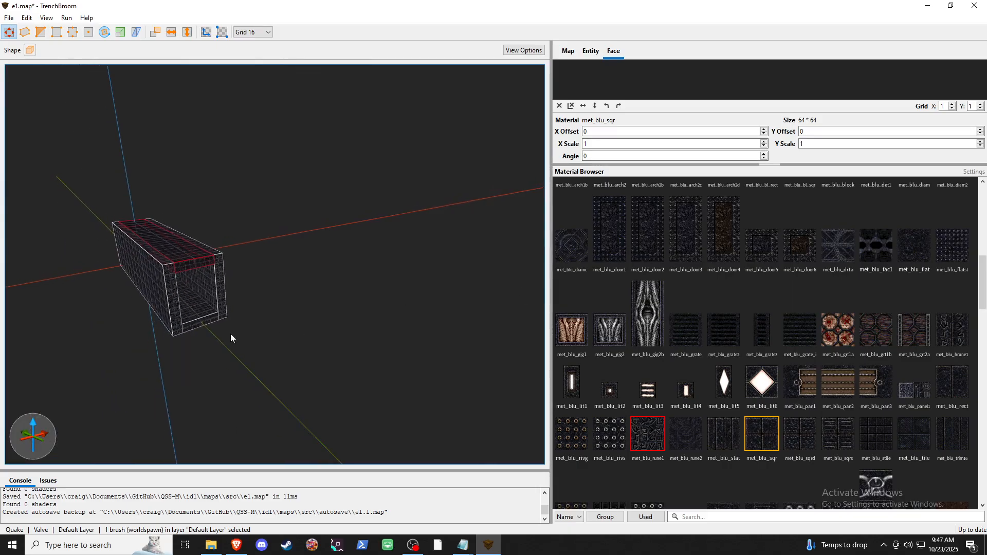
# - Deselect everything, draw a trial brush of about 64 × 32 × 16 units in front of the corridor's open end, and undo it
pyautogui.keyDown('shift'); pyautogui.click(195, 324); pyautogui.keyUp('shift')
pyautogui.click(183, 346)
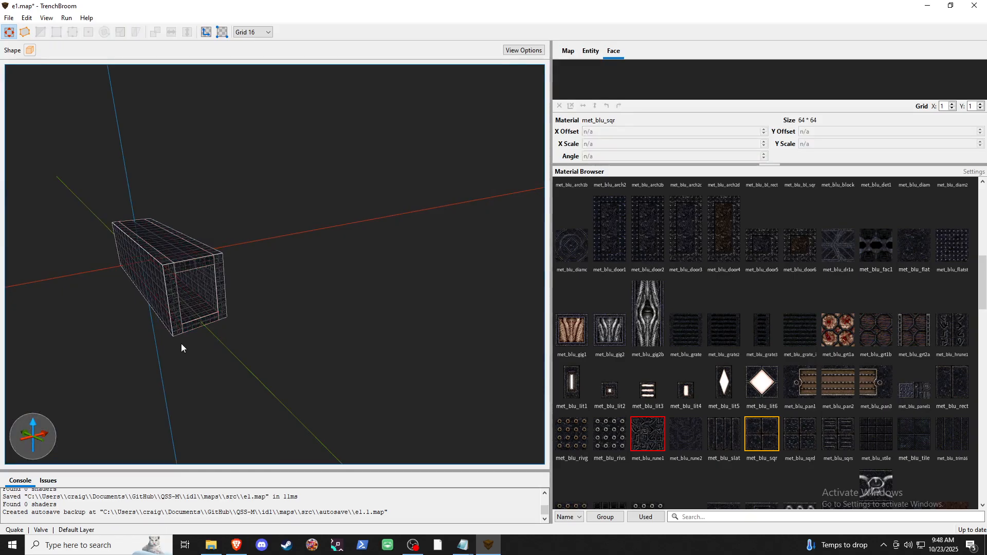
pyautogui.moveTo(218, 336); pyautogui.dragTo(234, 335)
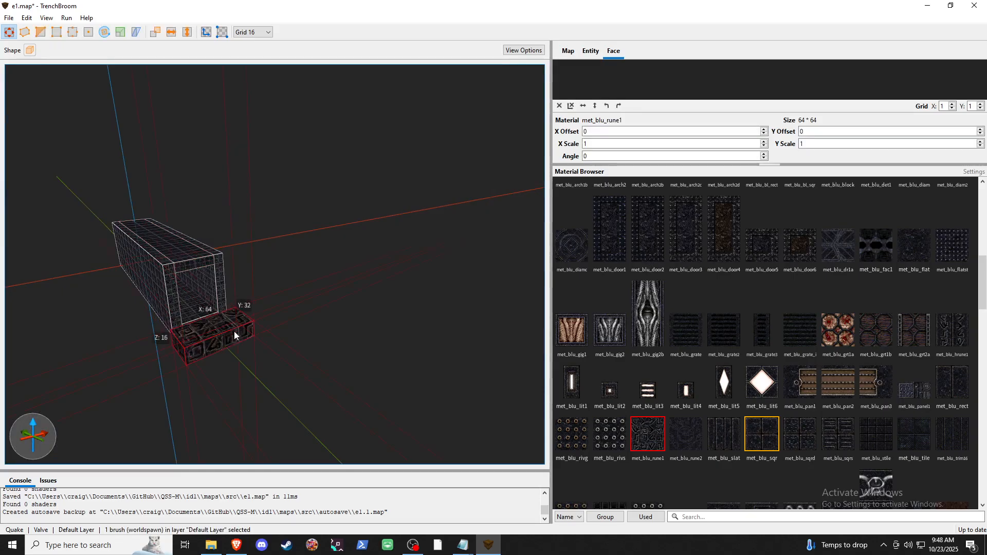
pyautogui.hotkey('ctrl', 'z')
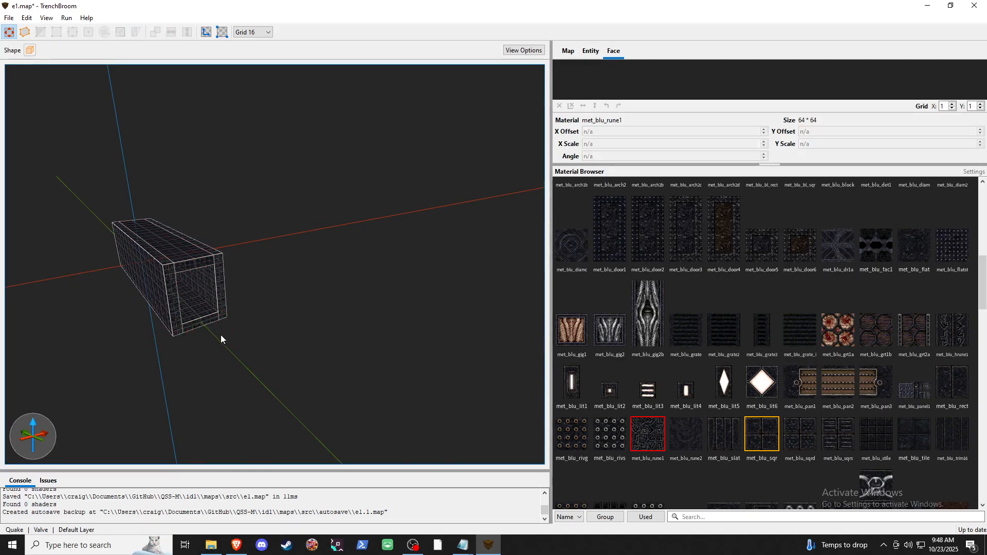
# - Draw a thin brush about 224 × 48 × 16 units across the base of the corridor's open end
pyautogui.scroll(5, 220, 335)
pyautogui.scroll(3, 241, 354)
pyautogui.scroll(-2, 242, 355)
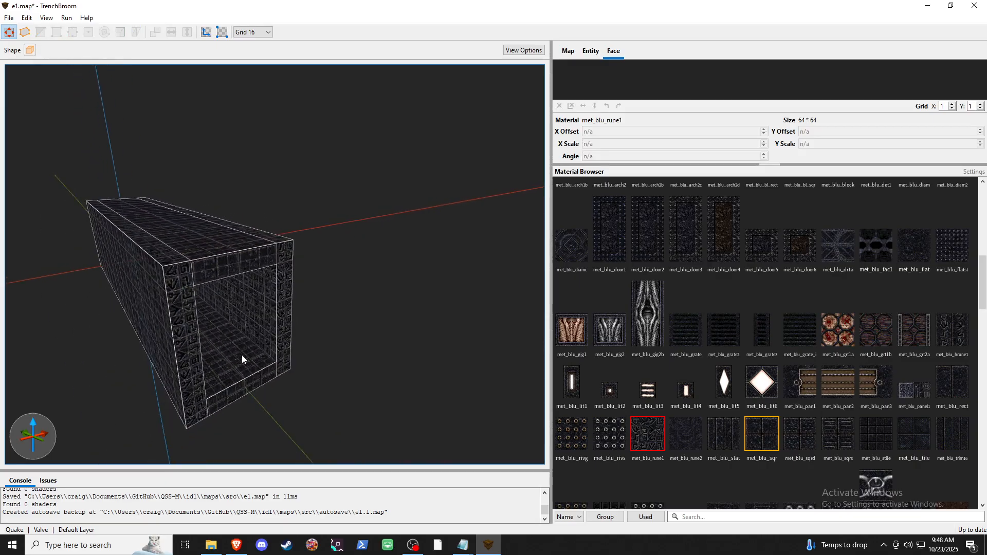
pyautogui.scroll(3, 242, 355)
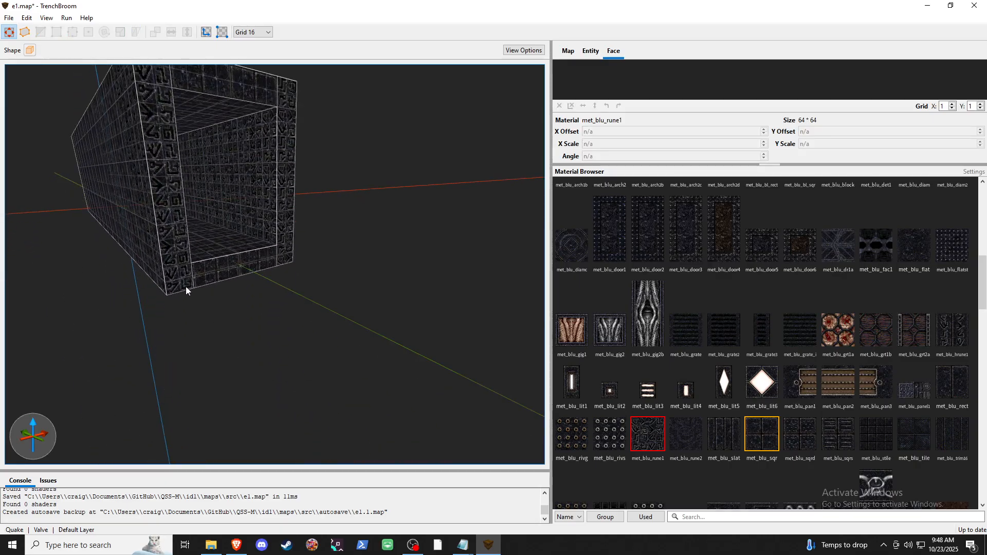
pyautogui.moveTo(183, 291)
pyautogui.mouseDown()
pyautogui.moveTo(280, 264)
pyautogui.moveTo(291, 248)
pyautogui.mouseUp()
pyautogui.scroll(3, 274, 270)
pyautogui.moveTo(274, 270)
pyautogui.mouseDown(button='middle')
pyautogui.moveTo(172, 290)
pyautogui.moveTo(304, 291)
pyautogui.mouseUp(button='middle')
pyautogui.scroll(2, 162, 291)
pyautogui.scroll(-5, 162, 291)
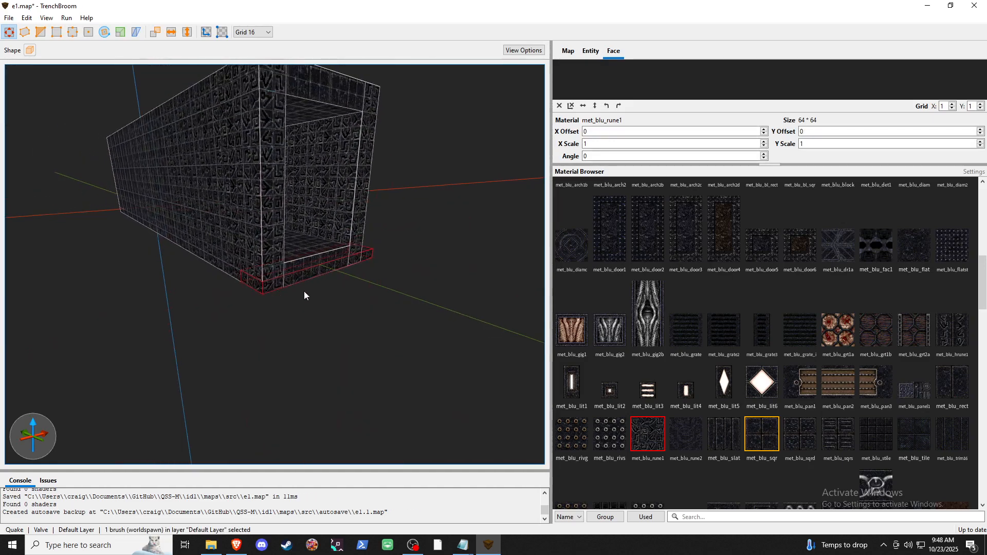
# - Move the new brush out of the corridor walls to just in front of the open end
pyautogui.press('d')
pyautogui.press('Down')
pyautogui.press('Down')
pyautogui.press('Down')
pyautogui.press('Down')
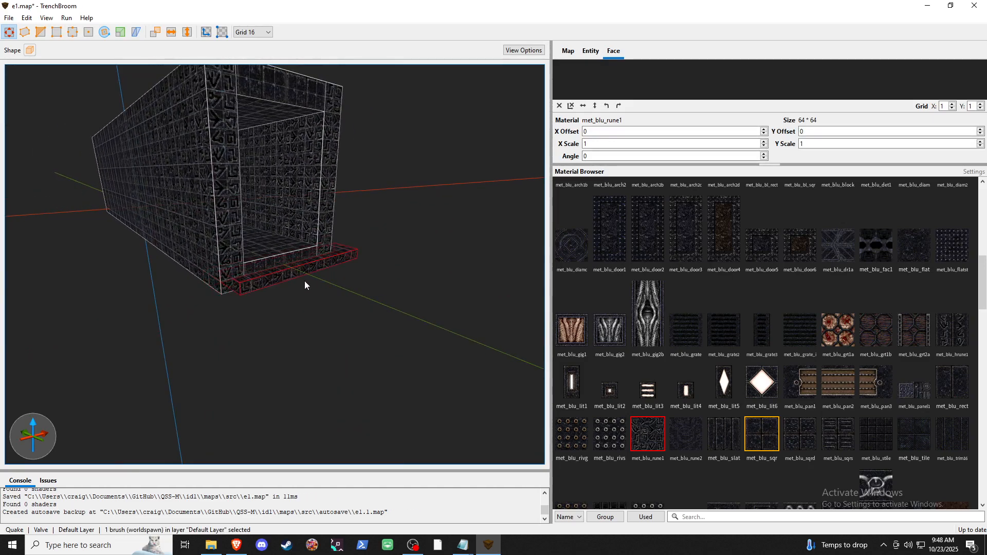
pyautogui.press('Left')
pyautogui.press('Left')
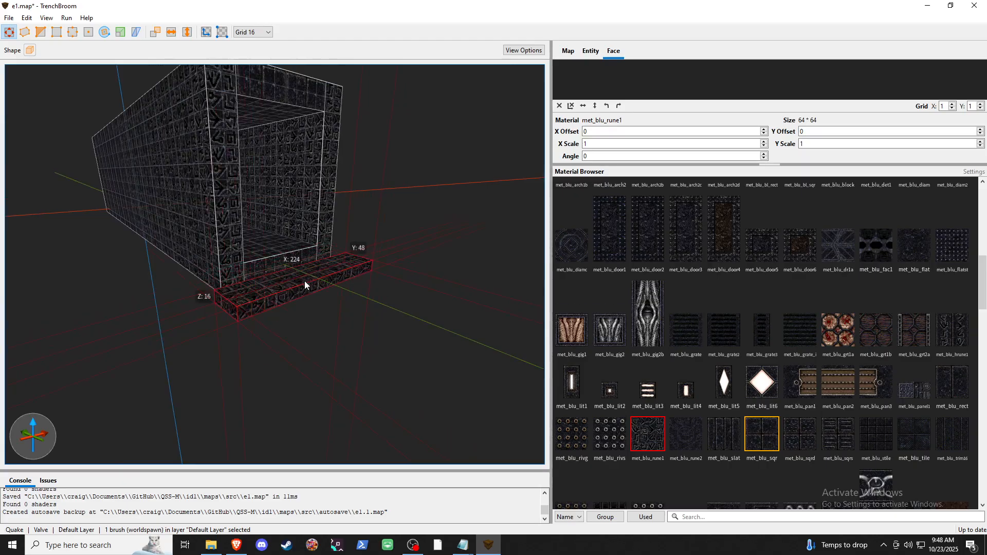
pyautogui.press('Right')
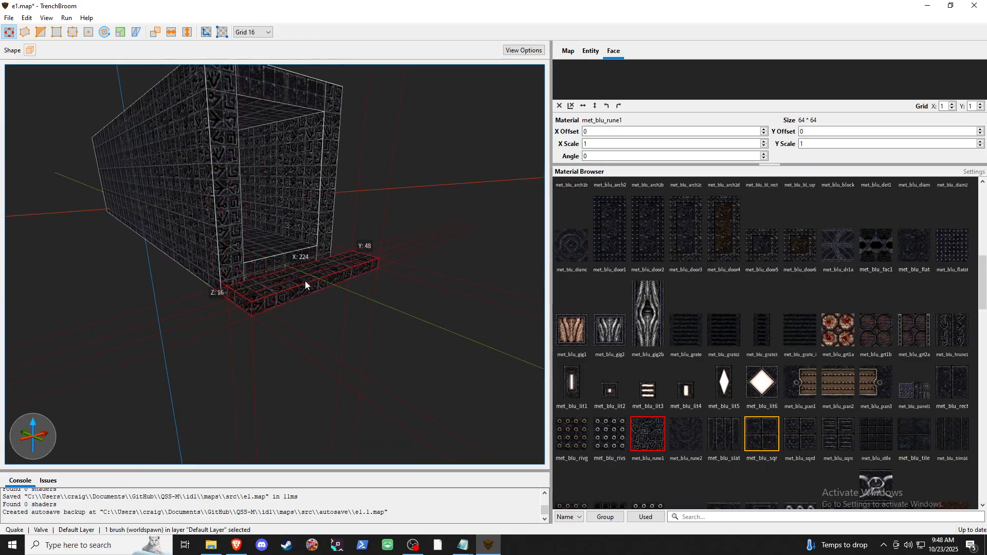
# - Nudge the brush flush against the open end, aligned with the outer wall edge and the underside of the corridor floor
pyautogui.moveTo(304, 280); pyautogui.dragTo(499, 296, button='middle')
pyautogui.press('w')
pyautogui.press('d')
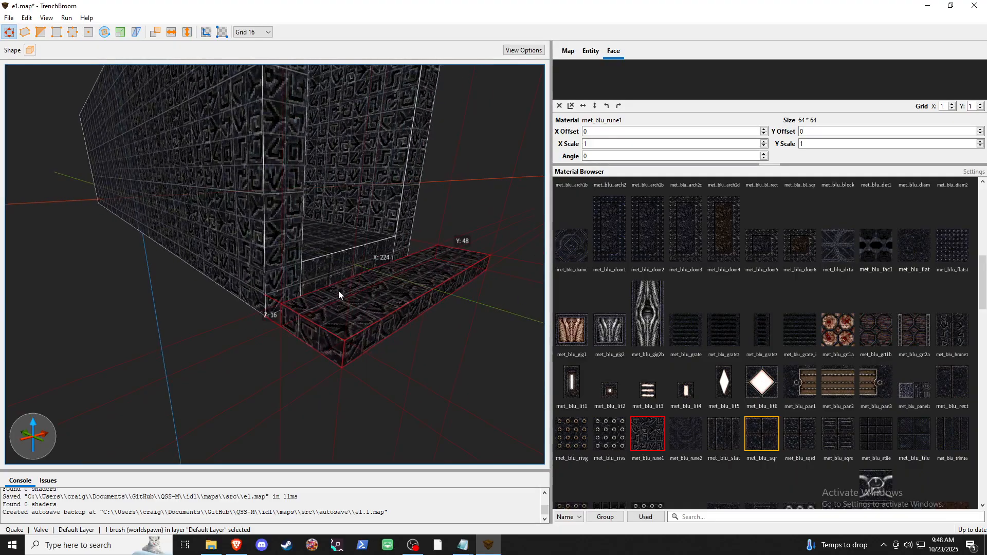
pyautogui.press('a')
pyautogui.press('d')
pyautogui.press('Left')
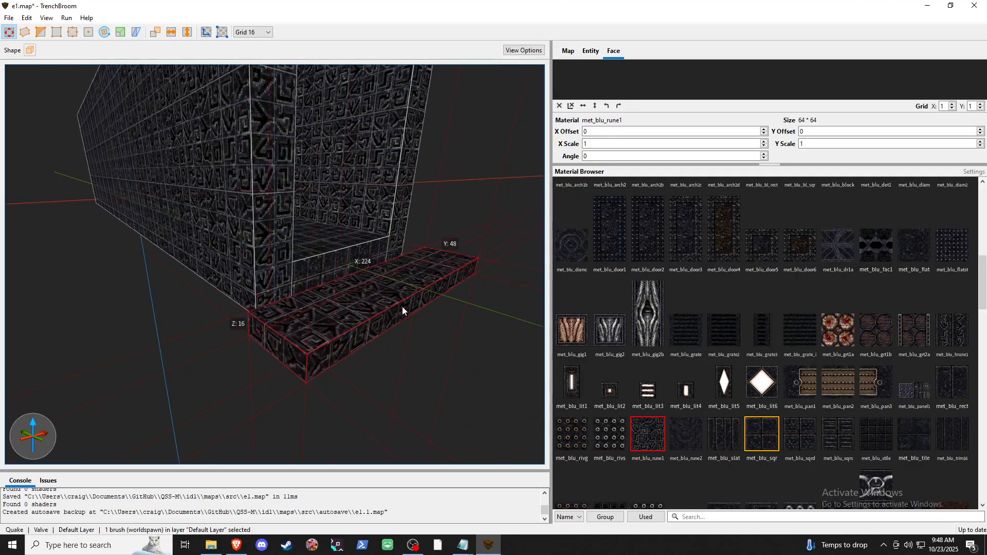
pyautogui.press('Right')
pyautogui.press('Up')
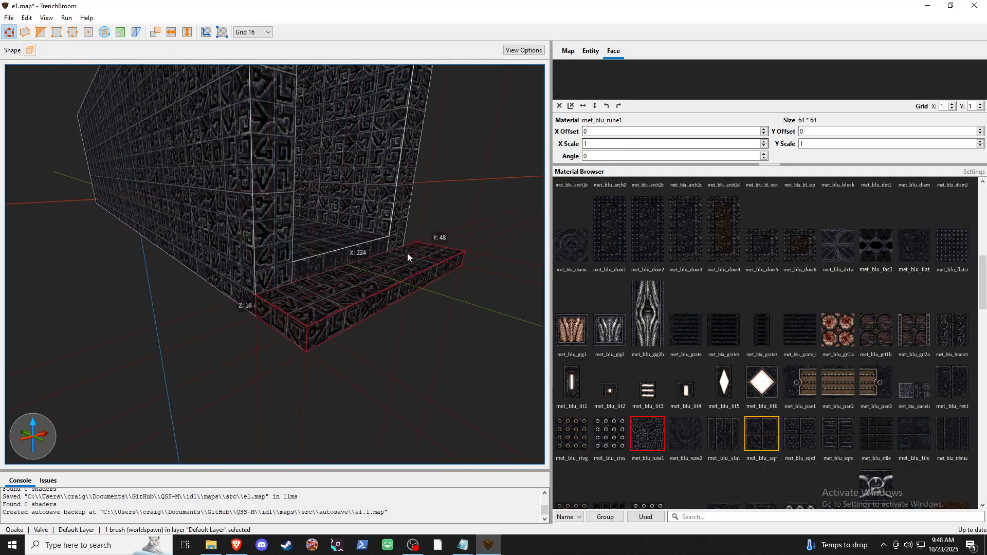
# - Shorten the brush to 192 units along X so that it matches the corridor's outer width
pyautogui.press('d')
pyautogui.press('d')
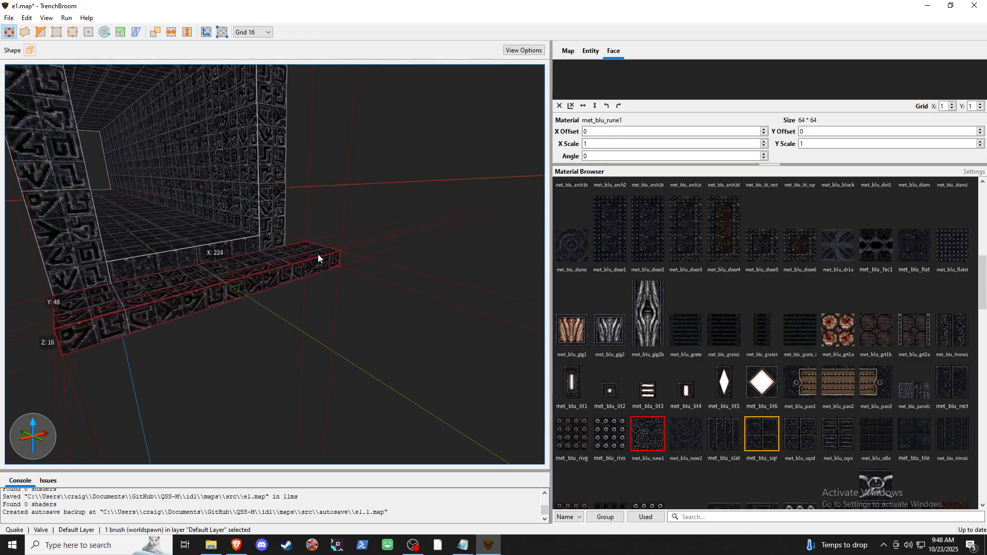
pyautogui.press('d')
pyautogui.moveTo(183, 254); pyautogui.dragTo(51, 254, button='right')
pyautogui.press('d')
pyautogui.press('s')
pyautogui.press('a')
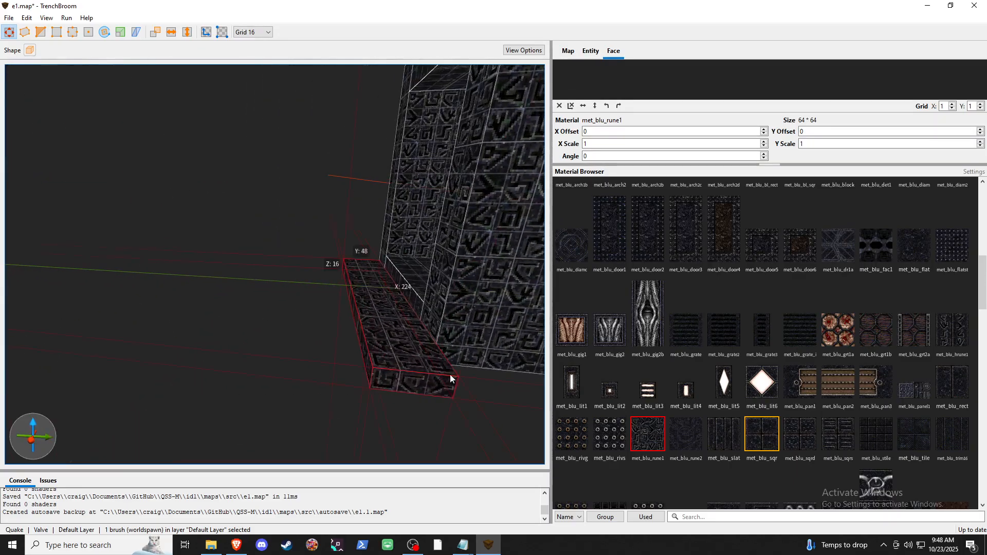
pyautogui.keyDown('shift'); pyautogui.moveTo(411, 383); pyautogui.dragTo(398, 352); pyautogui.keyUp('shift')
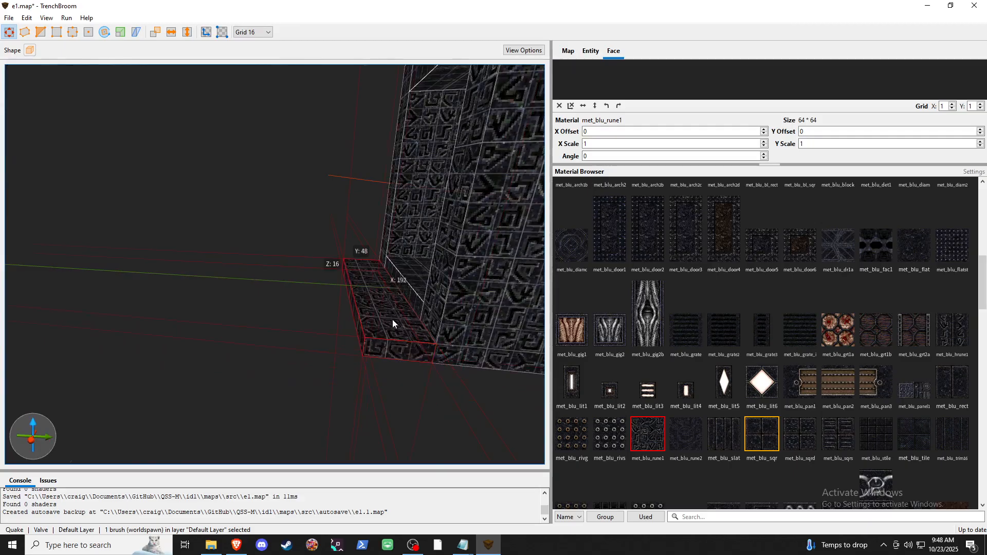
# - Enlarge the brush to 368 × 384 units outward from the corridor's end and check its alignment in the 2D views
pyautogui.moveTo(353, 320); pyautogui.dragTo(529, 319, button='middle')
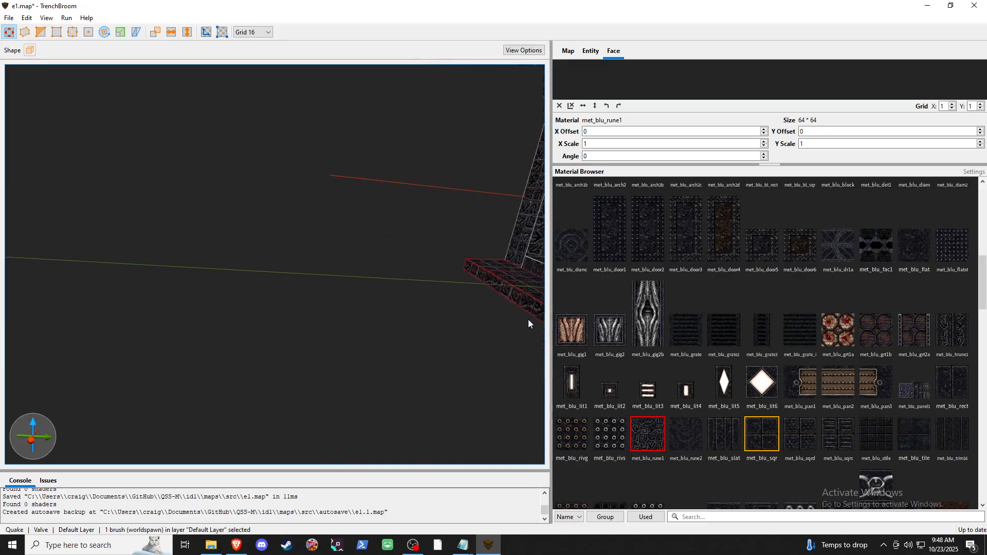
pyautogui.scroll(-4, 536, 303)
pyautogui.moveTo(438, 295)
pyautogui.keyDown('shift'); pyautogui.mouseDown()
pyautogui.moveTo(198, 286)
pyautogui.moveTo(266, 302)
pyautogui.moveTo(241, 434)
pyautogui.mouseUp(); pyautogui.keyUp('shift')
pyautogui.hotkey('ctrl', 'Tab')
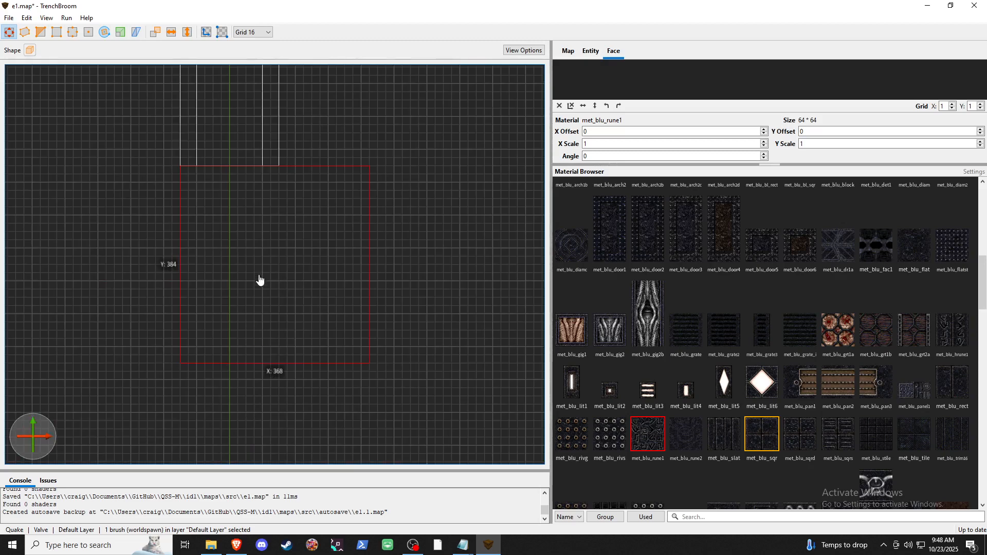
pyautogui.hotkey('ctrl', 'Tab')
pyautogui.hotkey('ctrl', 'Tab')
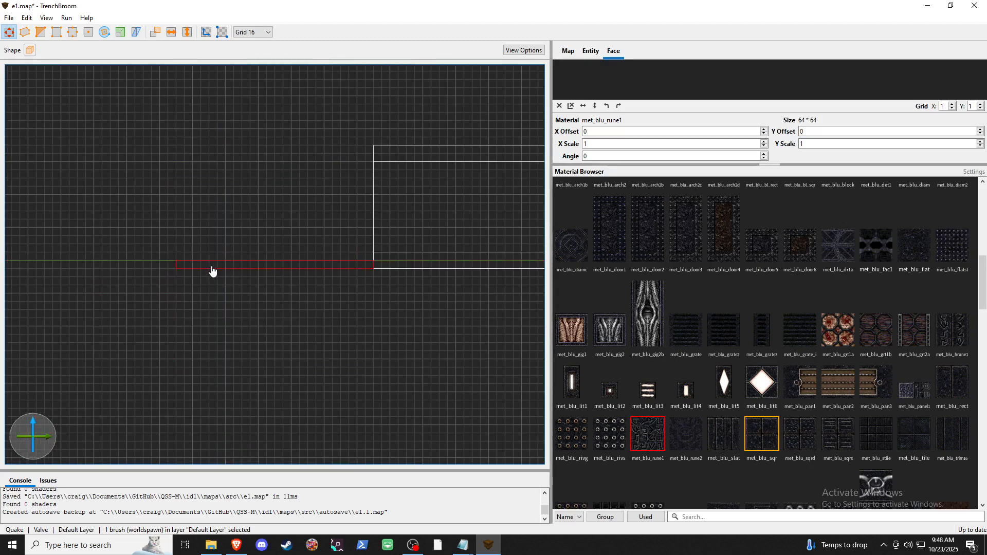
pyautogui.hotkey('ctrl', 'Tab')
# - Widen the room's floor brush to 496 units along X and extend it farther away from the corridor
pyautogui.press('w')
pyautogui.moveTo(219, 283); pyautogui.dragTo(274, 348, button='right')
pyautogui.press('a')
pyautogui.press('s')
pyautogui.moveTo(279, 341); pyautogui.dragTo(249, 375)
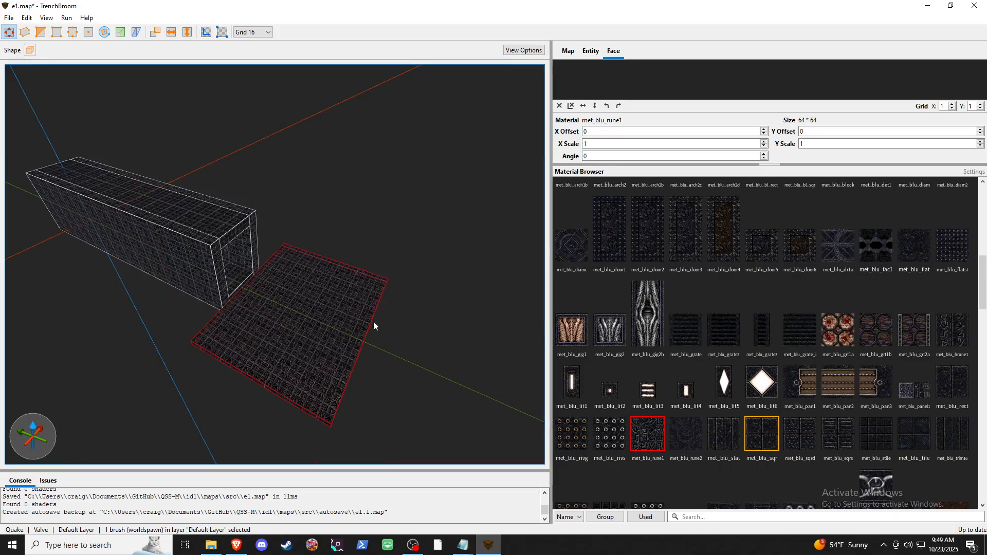
pyautogui.moveTo(373, 322); pyautogui.dragTo(204, 319, button='middle')
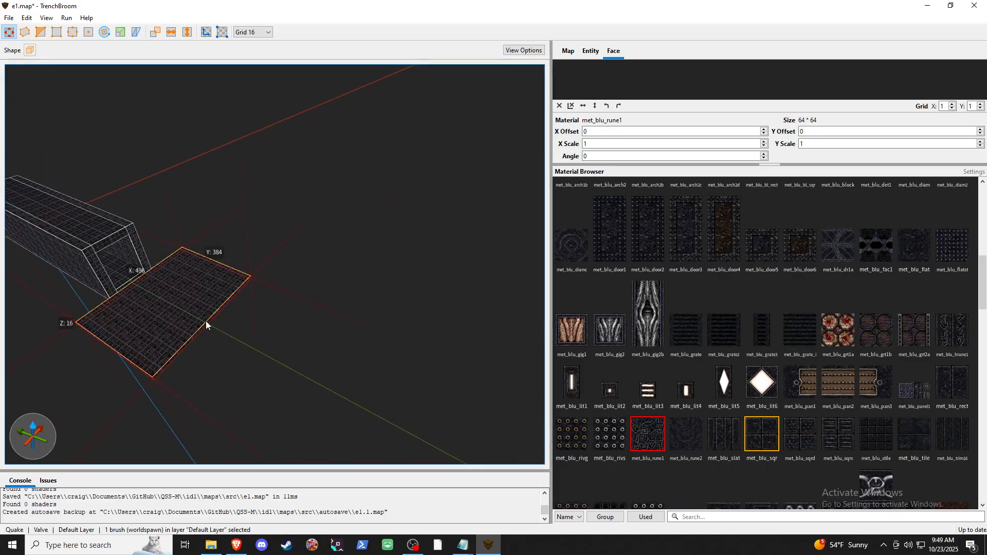
pyautogui.moveTo(208, 322); pyautogui.dragTo(380, 386)
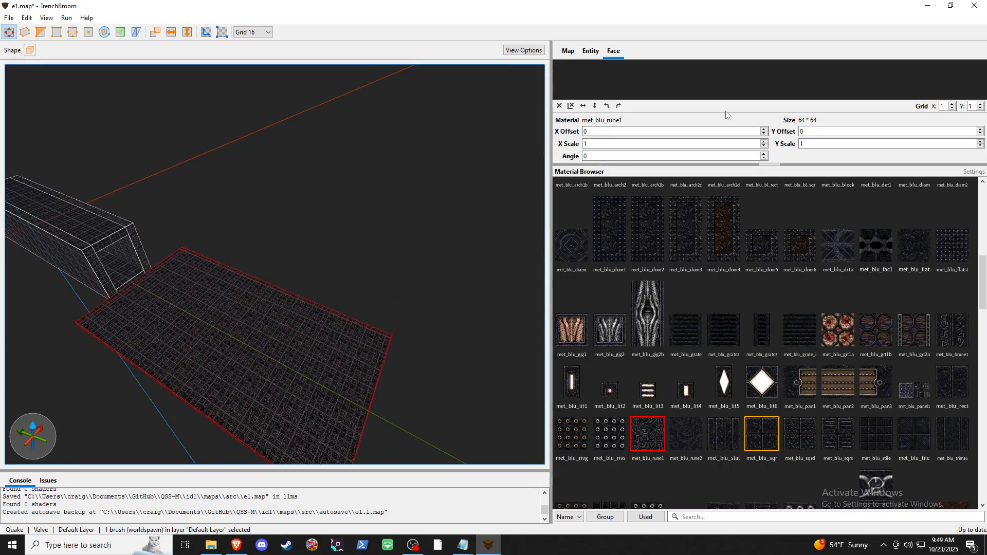
# - Select all brushes in the map and save the file
pyautogui.scroll(3, 718, 282)
pyautogui.scroll(10, 718, 283)
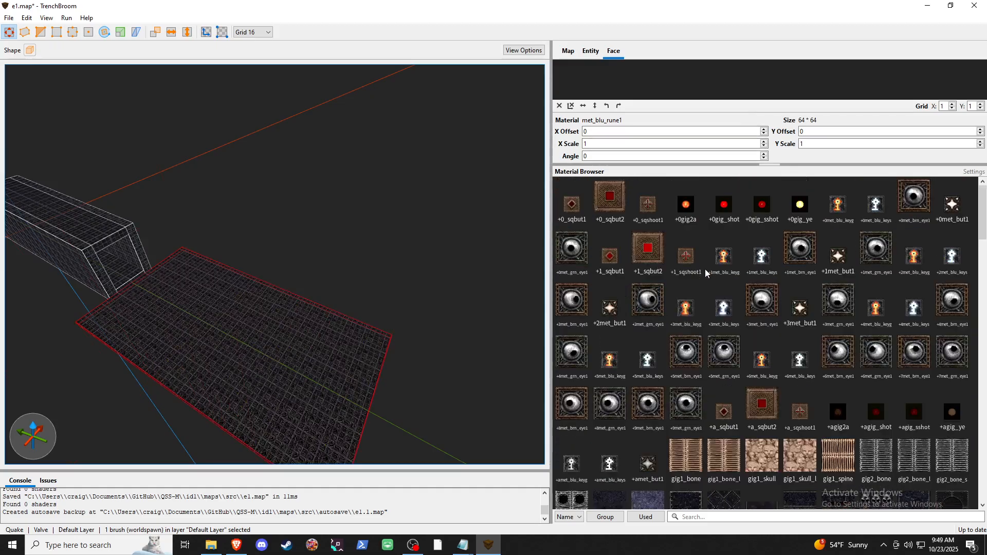
pyautogui.press('a')
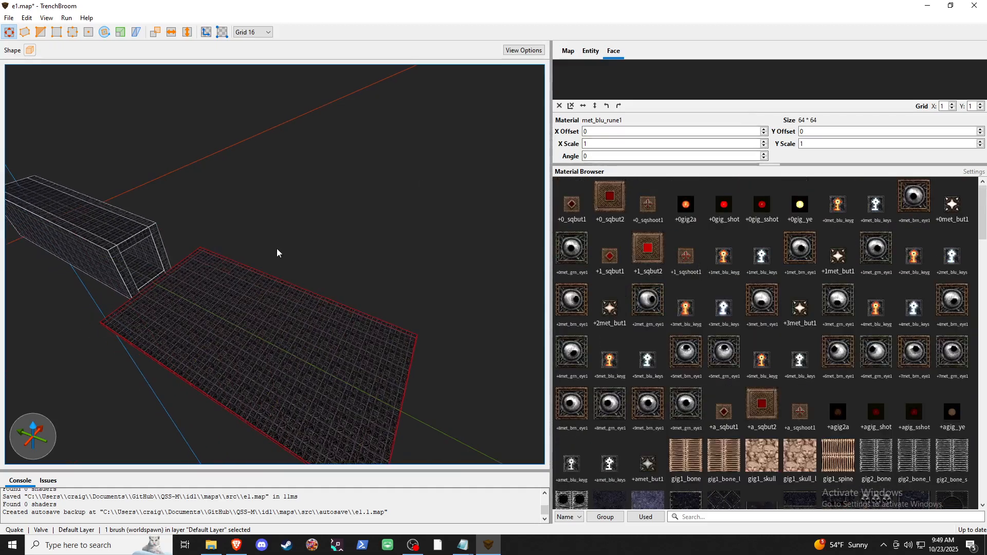
pyautogui.hotkey('ctrl', 'a')
pyautogui.hotkey('ctrl', 's')
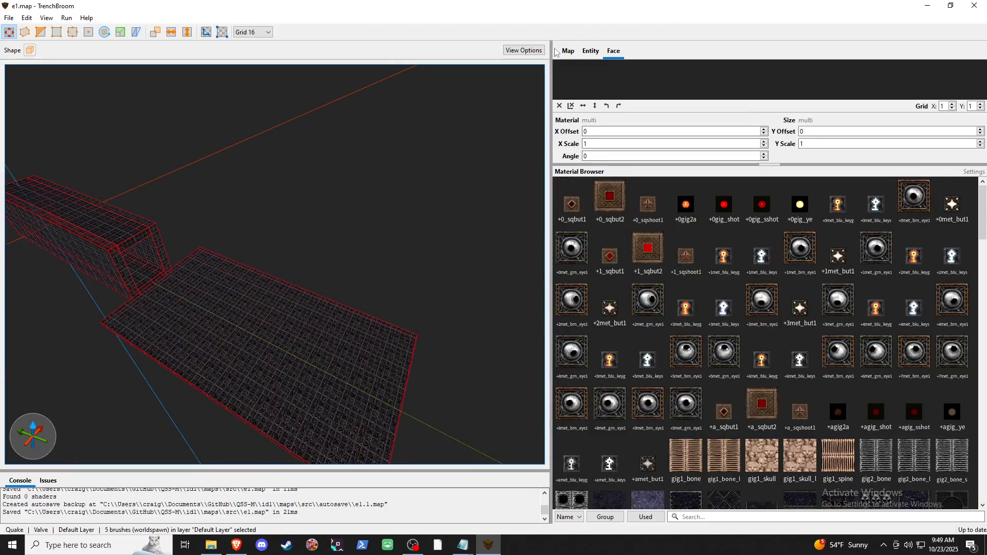
# - Place an info_player_start entity on the floor inside the corridor at origin 0 16 40
pyautogui.click(590, 51)
pyautogui.press('w')
pyautogui.press('a')
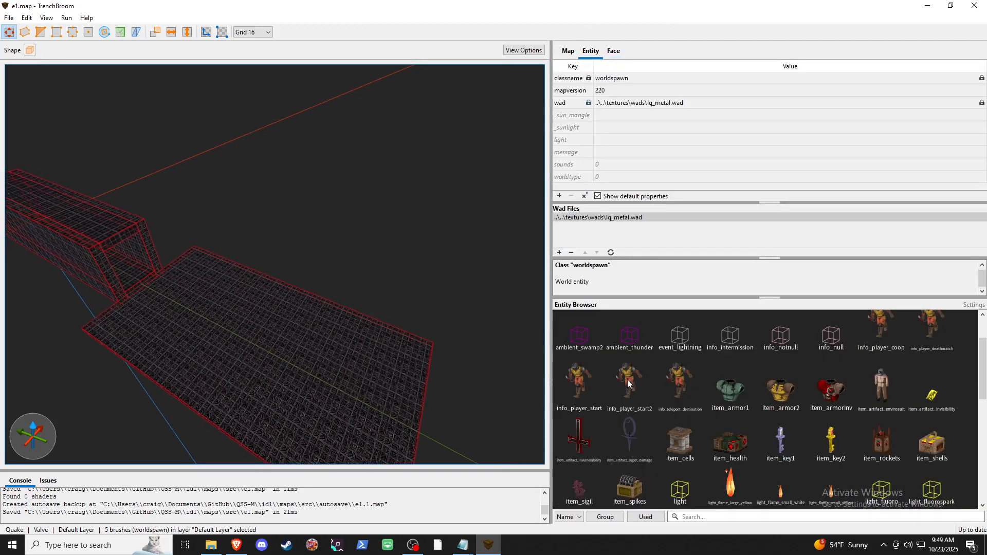
pyautogui.press('a')
pyautogui.press('w')
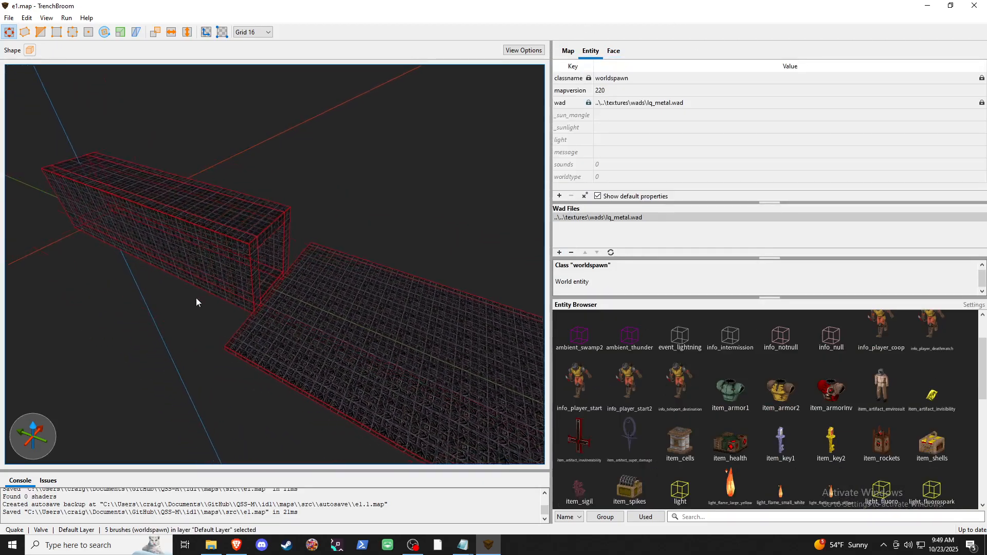
pyautogui.press('w')
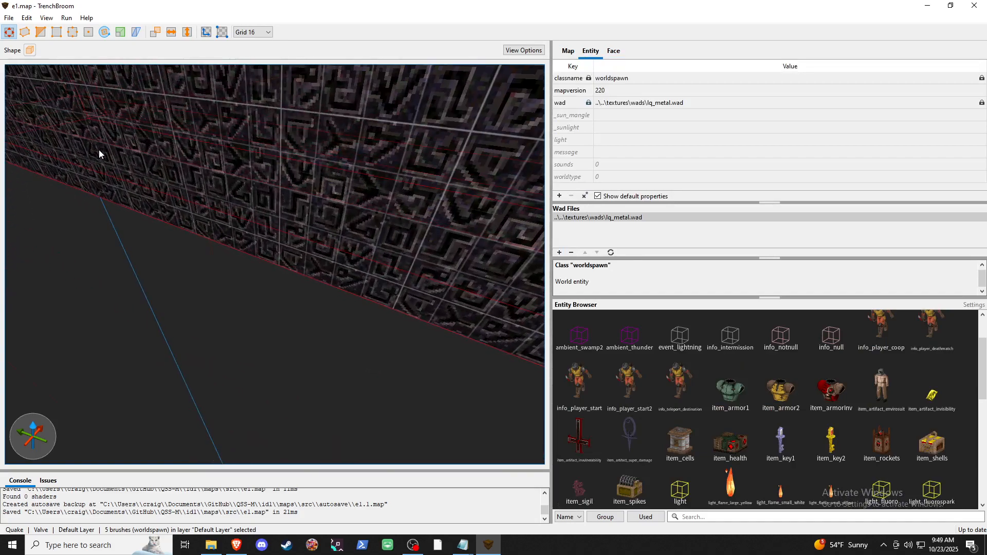
pyautogui.press('w')
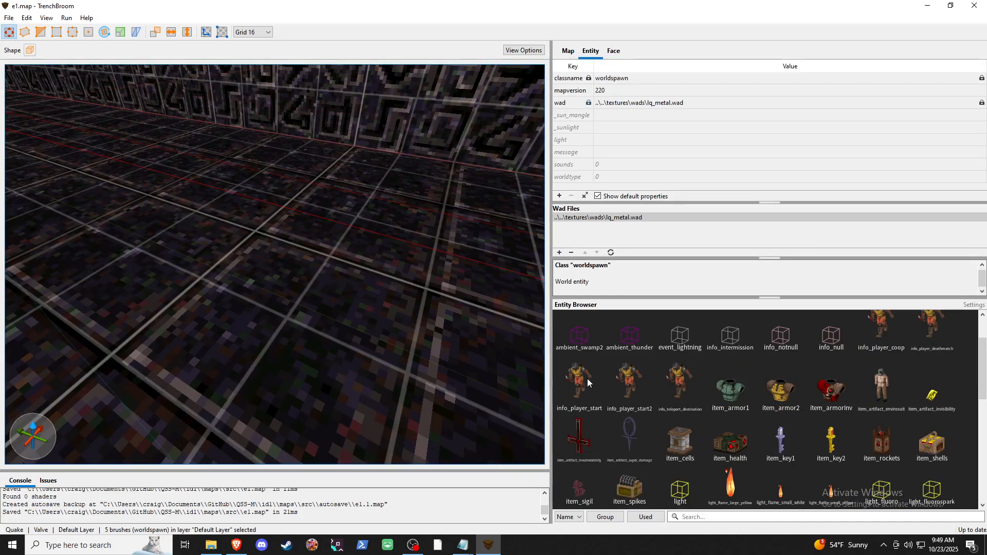
pyautogui.press('w')
pyautogui.moveTo(115, 159)
pyautogui.mouseDown(button='right')
pyautogui.moveTo(140, 162)
pyautogui.moveTo(28, 130)
pyautogui.moveTo(69, 139)
pyautogui.moveTo(60, 114)
pyautogui.moveTo(102, 167)
pyautogui.mouseUp(button='right')
pyautogui.press('w')
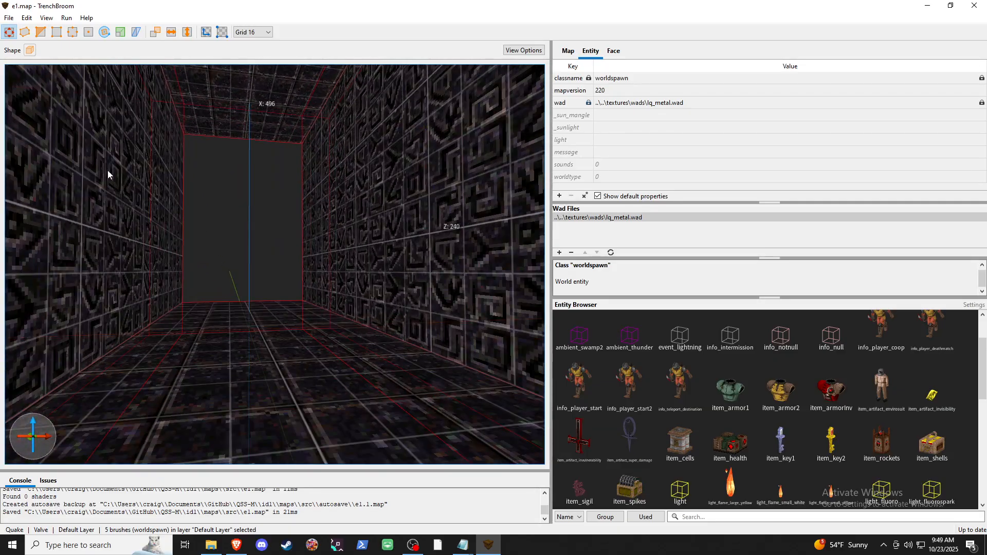
pyautogui.press('q')
pyautogui.moveTo(610, 380); pyautogui.dragTo(239, 373)
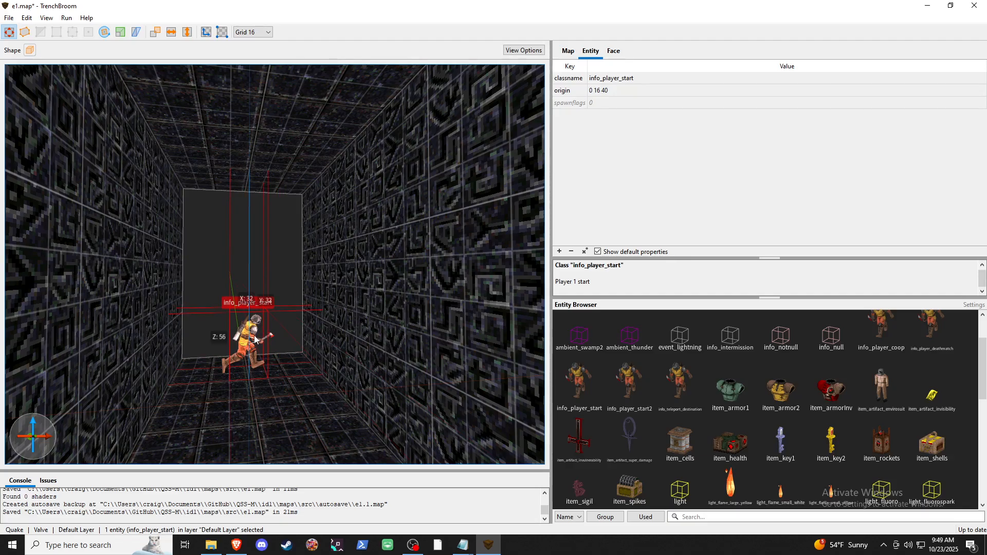
# - Rotate the player start to angle 270 so it faces the room floor beyond the corridor
pyautogui.hotkey('alt', 'Left')
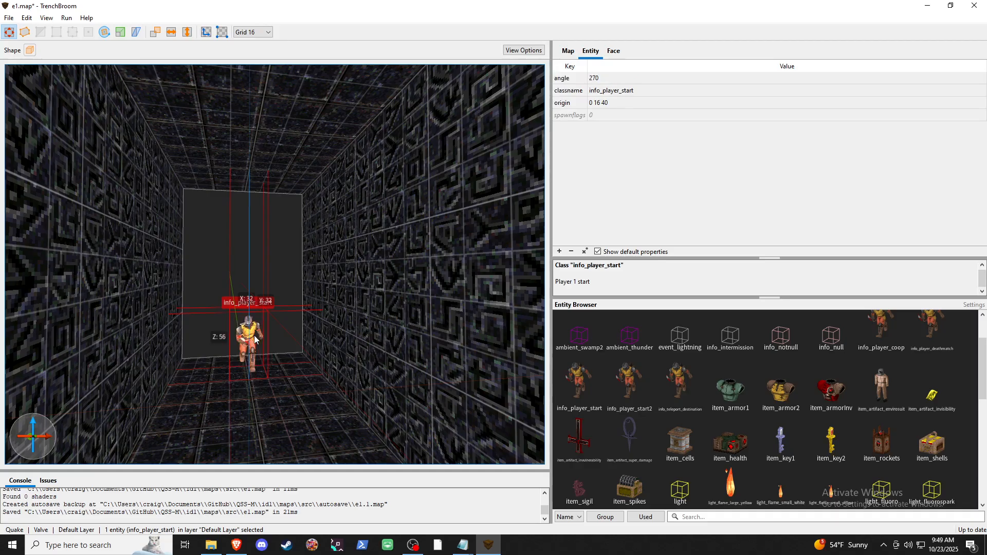
pyautogui.hotkey('alt', 'Left')
pyautogui.hotkey('alt', 'Left')
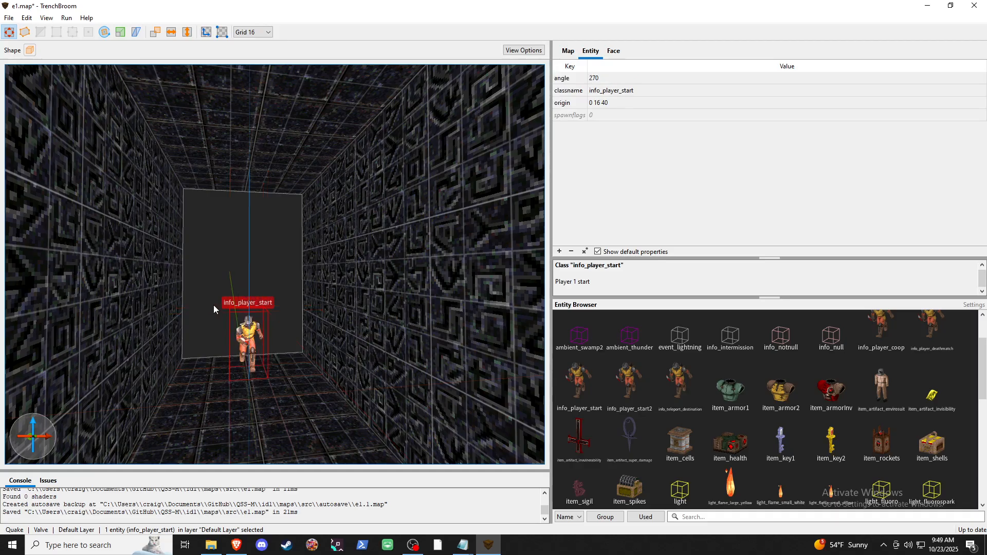
# - Place a weapon_rocketlauncher entity ahead of the player start at origin 0 -400 16
pyautogui.press('s')
pyautogui.press('a')
pyautogui.press('d')
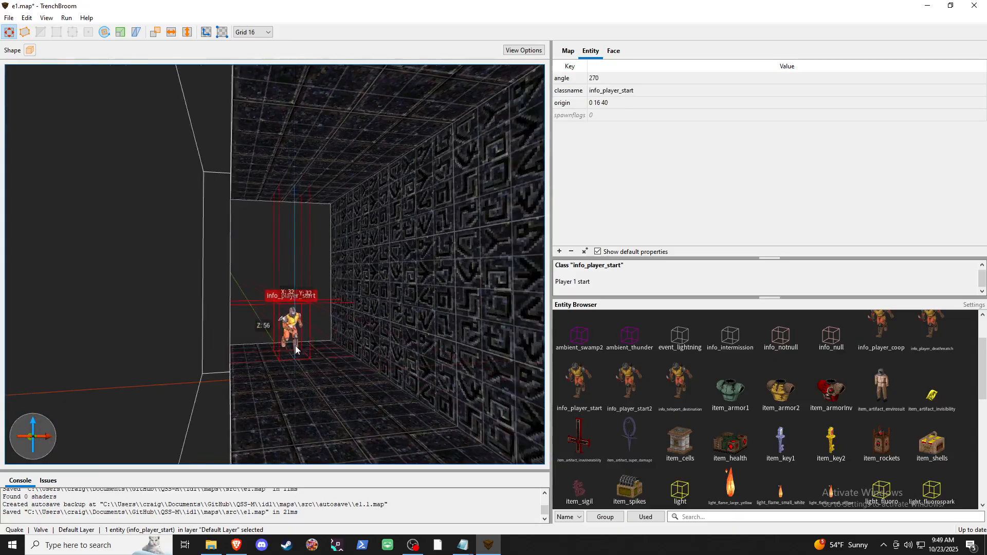
pyautogui.press('s')
pyautogui.press('s')
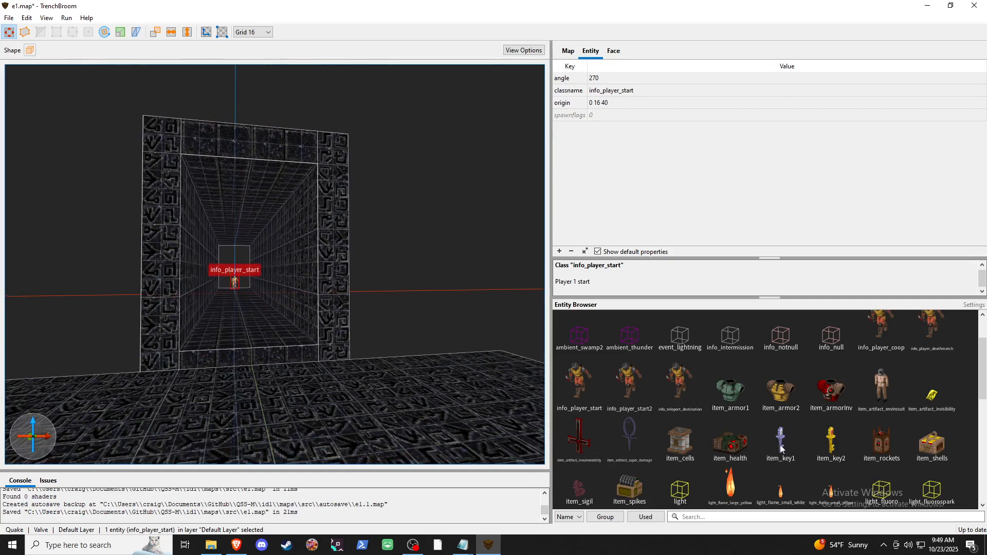
pyautogui.scroll(-1, 735, 429)
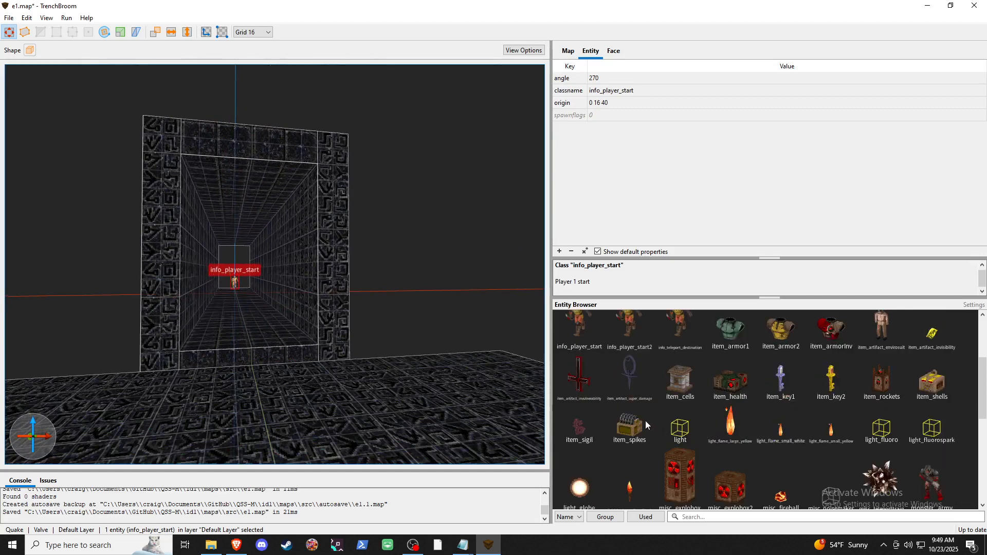
pyautogui.scroll(-4, 689, 435)
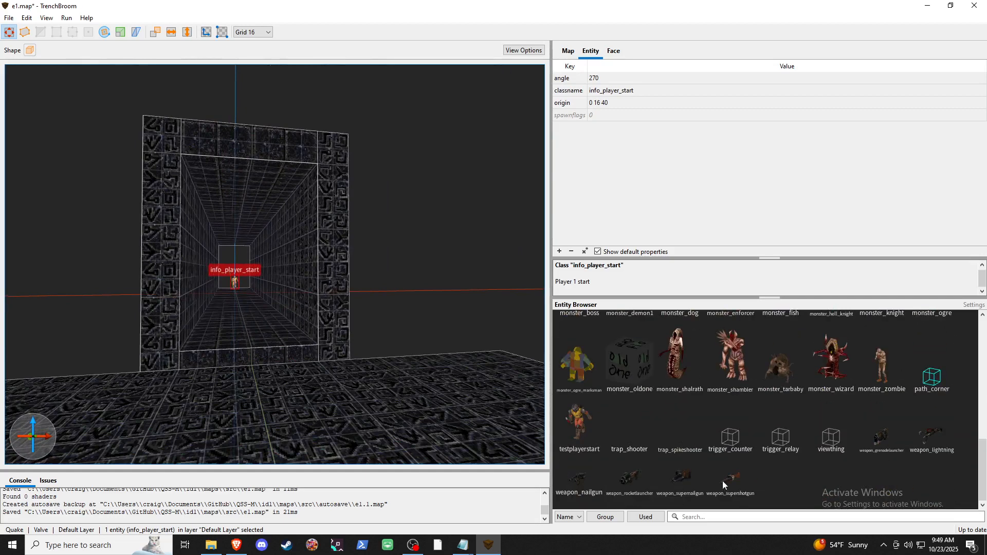
pyautogui.moveTo(621, 482); pyautogui.dragTo(238, 302)
pyautogui.scroll(-5, 267, 308)
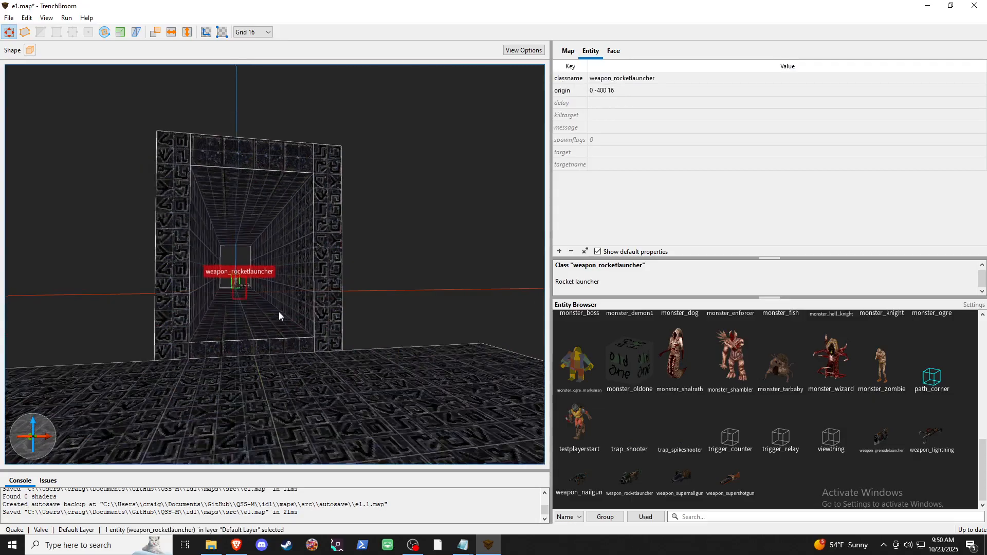
pyautogui.scroll(-8, 305, 322)
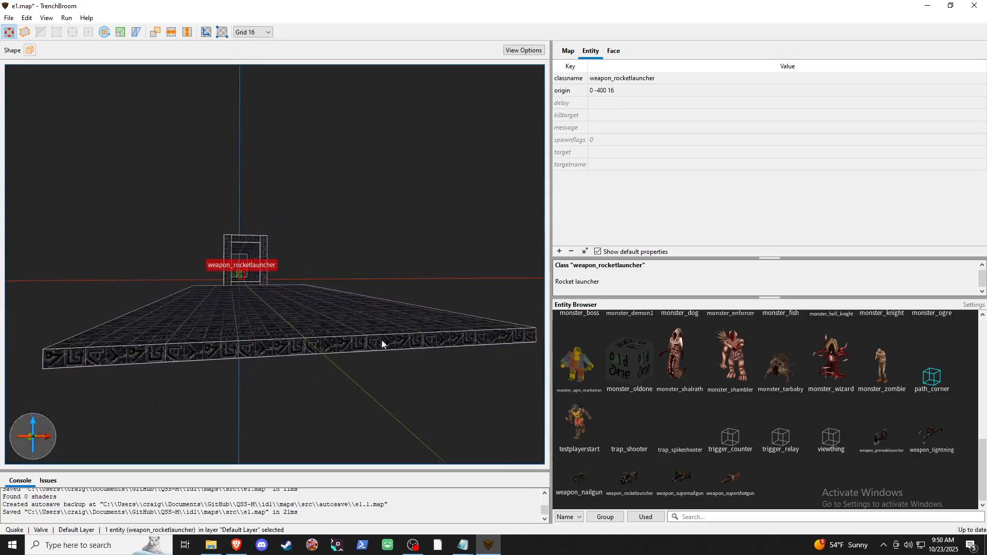
# - Place two monster_knight entities on the room floor, the second at origin 112 -1648 24, and rotate the second to angle 90
pyautogui.scroll(4, 750, 414)
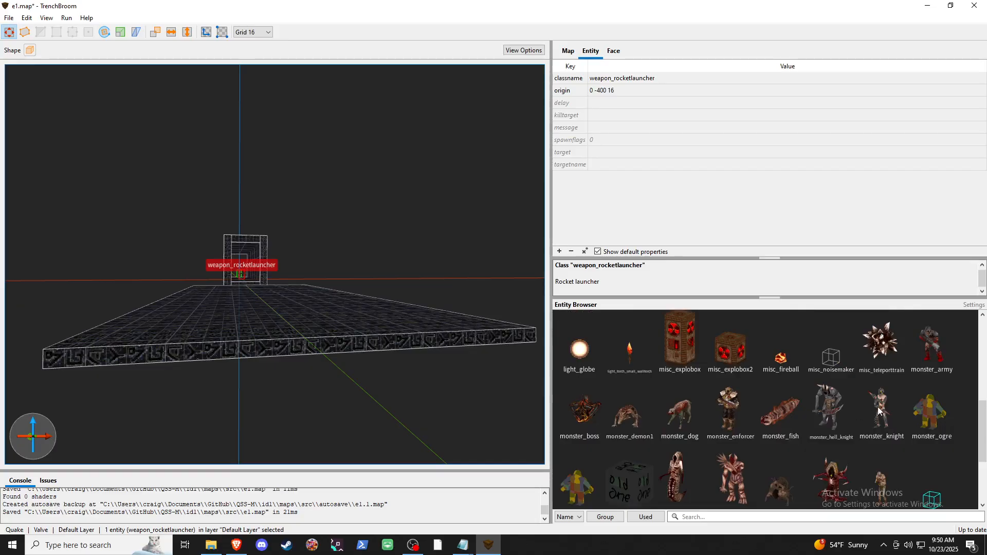
pyautogui.moveTo(879, 409); pyautogui.dragTo(279, 315)
pyautogui.moveTo(883, 404); pyautogui.dragTo(375, 299)
pyautogui.hotkey('alt', 'Left')
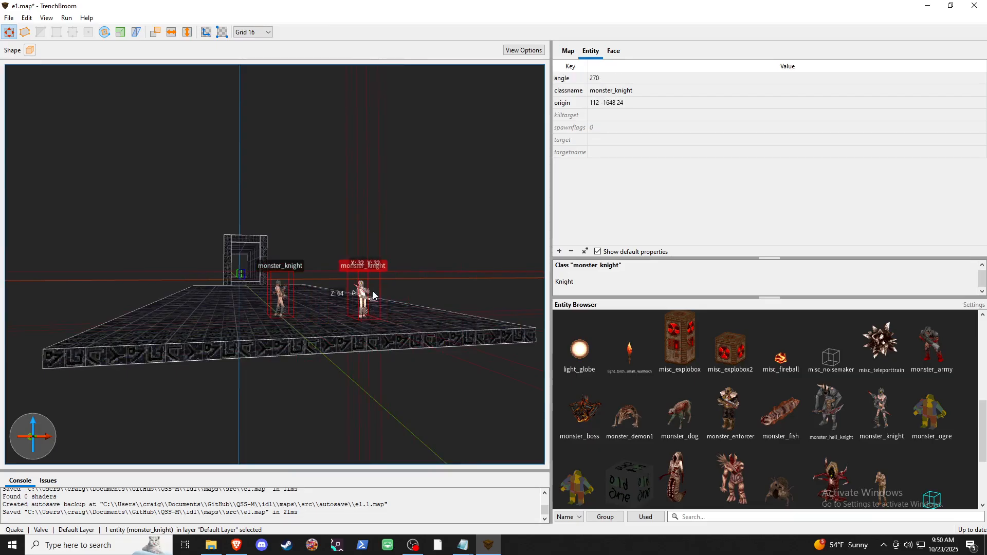
pyautogui.hotkey('alt', 'Left')
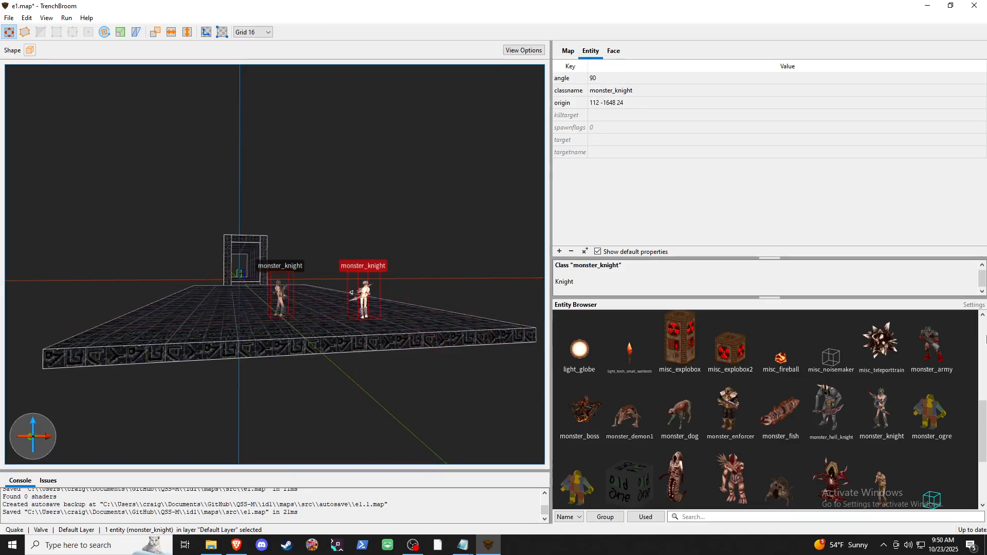
# - Place a third monster_knight on the room floor at origin -160 -1648 24 and rotate it to angle 90
pyautogui.moveTo(879, 411); pyautogui.dragTo(162, 329)
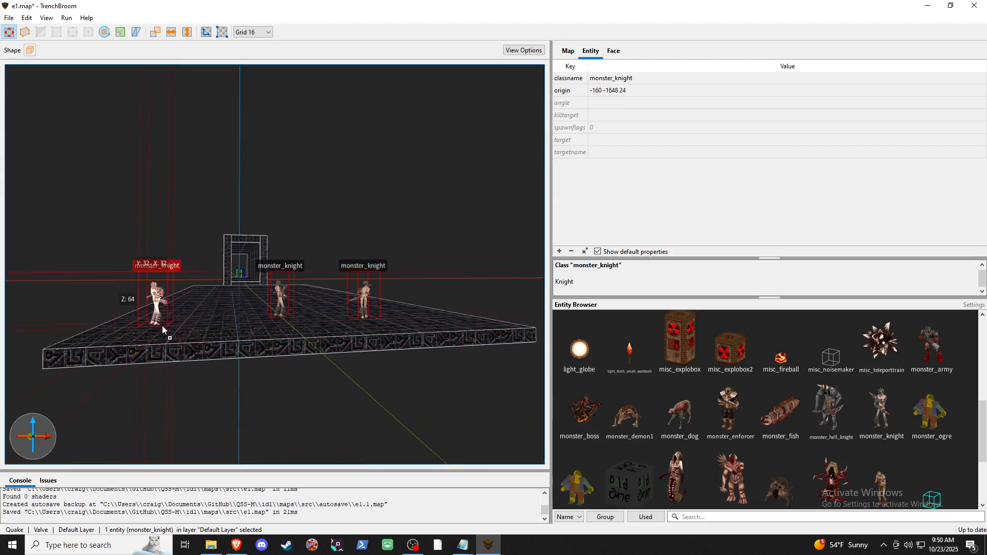
pyautogui.hotkey('alt', 'Left')
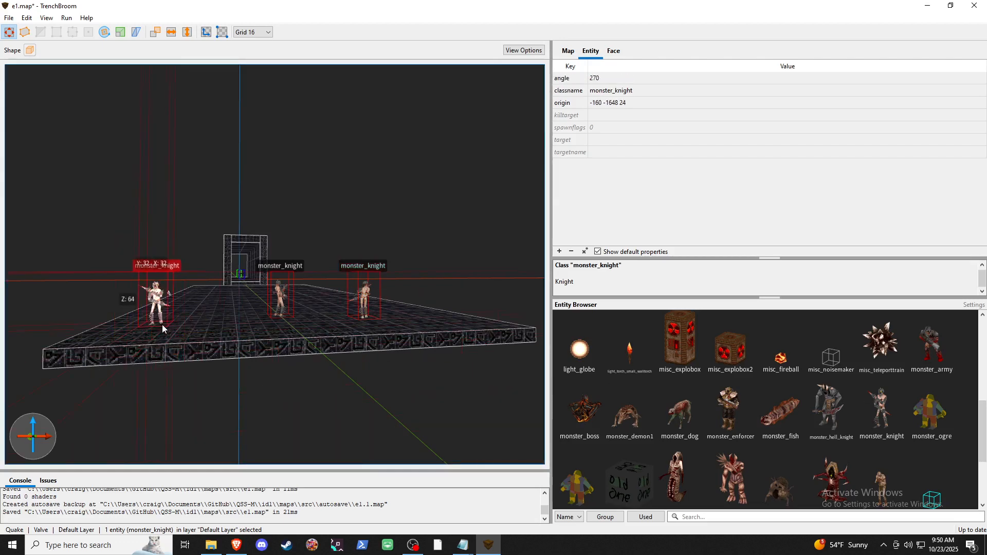
pyautogui.hotkey('alt', 'Left')
pyautogui.hotkey('alt', 'Left')
# - Save the e1.map file
pyautogui.hotkey('ctrl', 's')
pyautogui.hotkey('ctrl', 's')
pyautogui.hotkey('ctrl', 's')
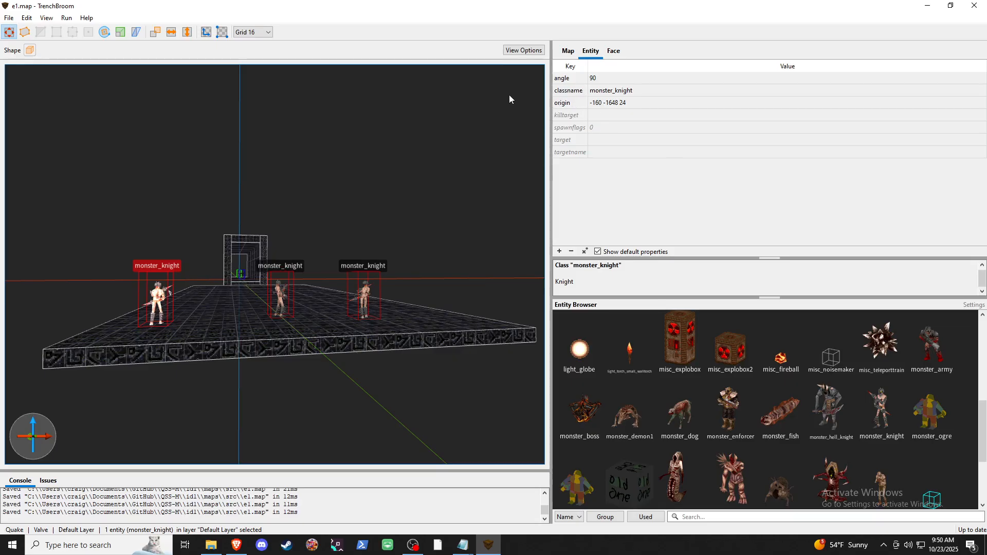
pyautogui.hotkey('ctrl', 's')
pyautogui.hotkey('ctrl', 's')
# - Switch to the quake.txt notes in Notepad and select the ericw-tools releases link
pyautogui.hotkey('alt', 'Tab')
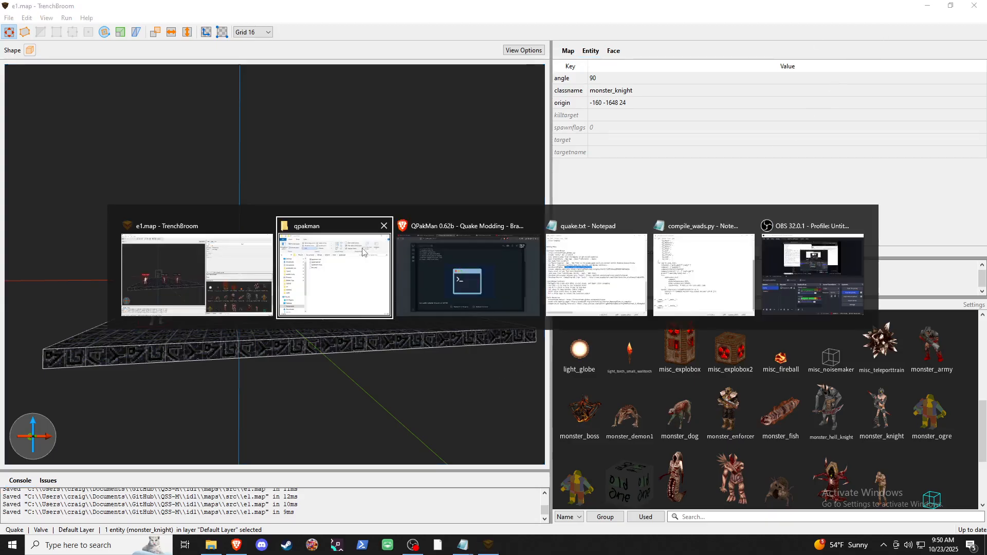
pyautogui.click(591, 293)
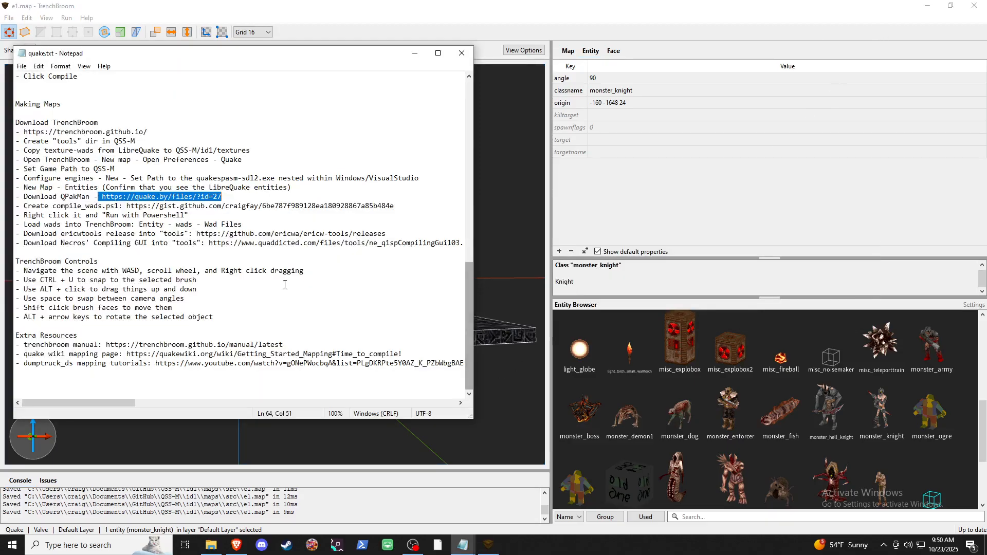
pyautogui.moveTo(126, 214); pyautogui.dragTo(298, 201)
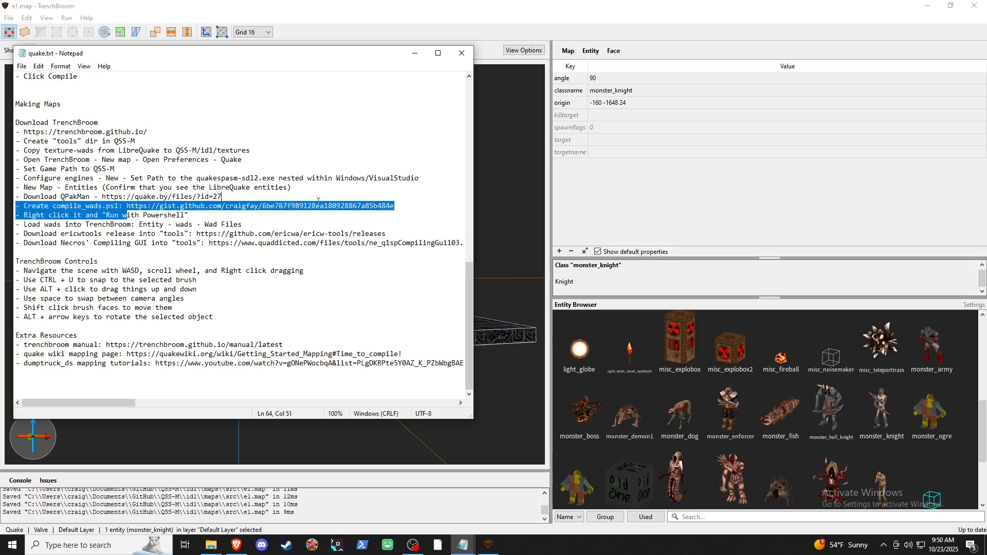
pyautogui.click(262, 206)
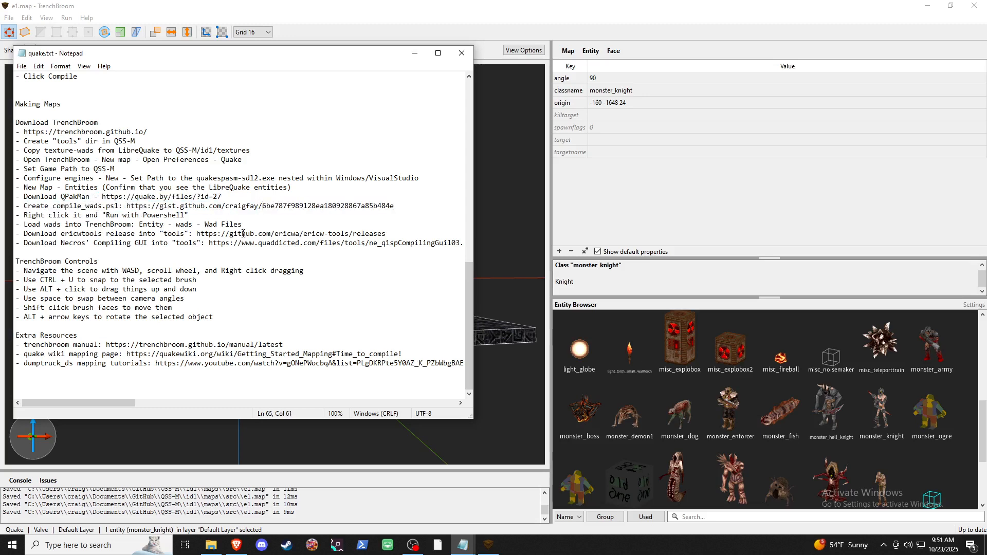
pyautogui.moveTo(386, 233); pyautogui.dragTo(202, 234)
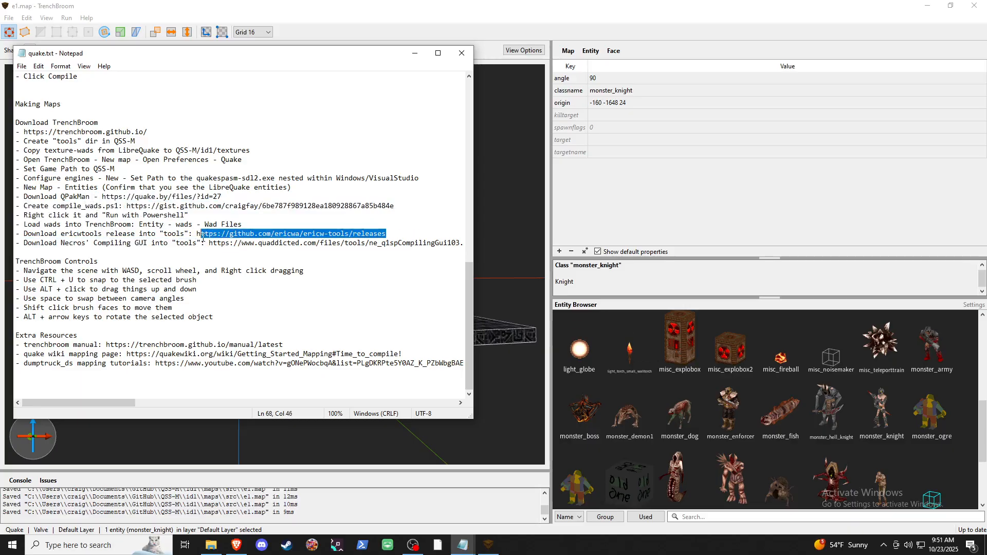
# - Switch to the Brave browser, open the ericw-tools releases page on GitHub and expand the 2.0.0-alpha10 assets
pyautogui.hotkey('alt', 'Tab')
pyautogui.hotkey('alt', 'Tab')
pyautogui.hotkey('alt', 'Tab')
pyautogui.hotkey('alt', 'Tab')
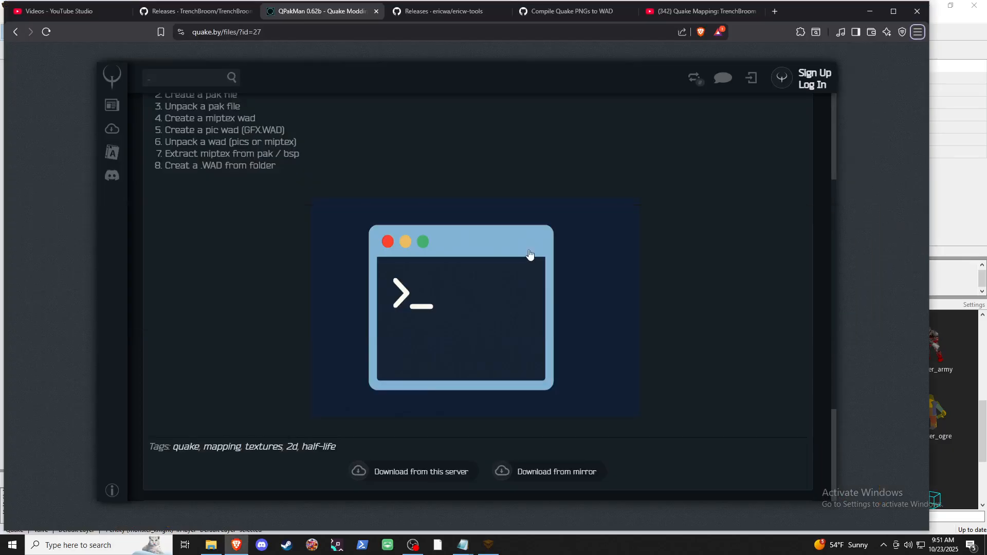
pyautogui.click(434, 15)
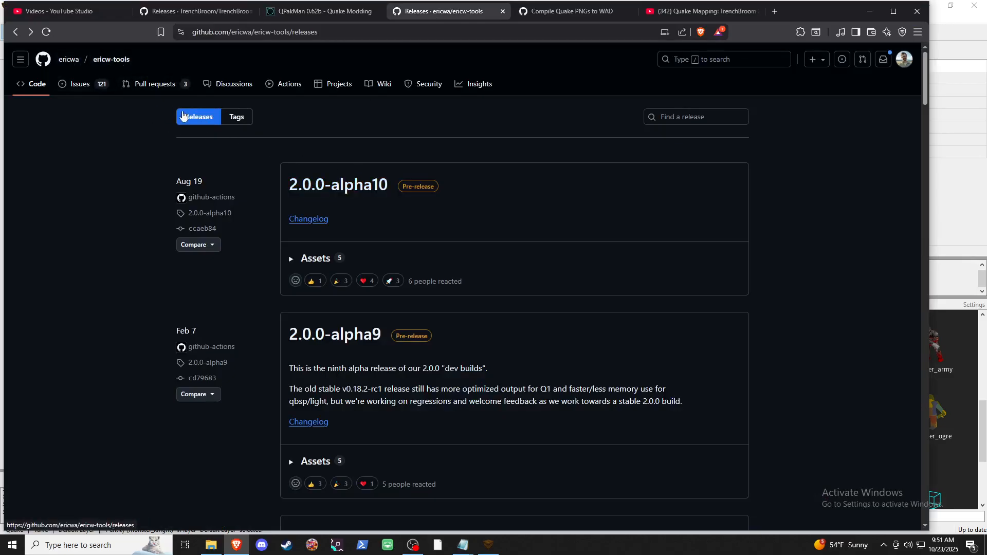
pyautogui.click(116, 60)
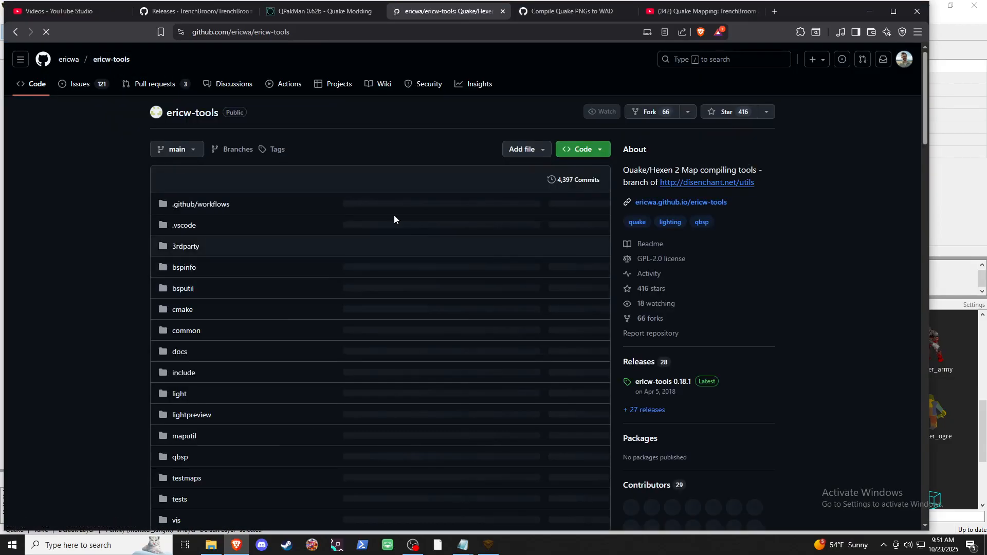
pyautogui.click(624, 347)
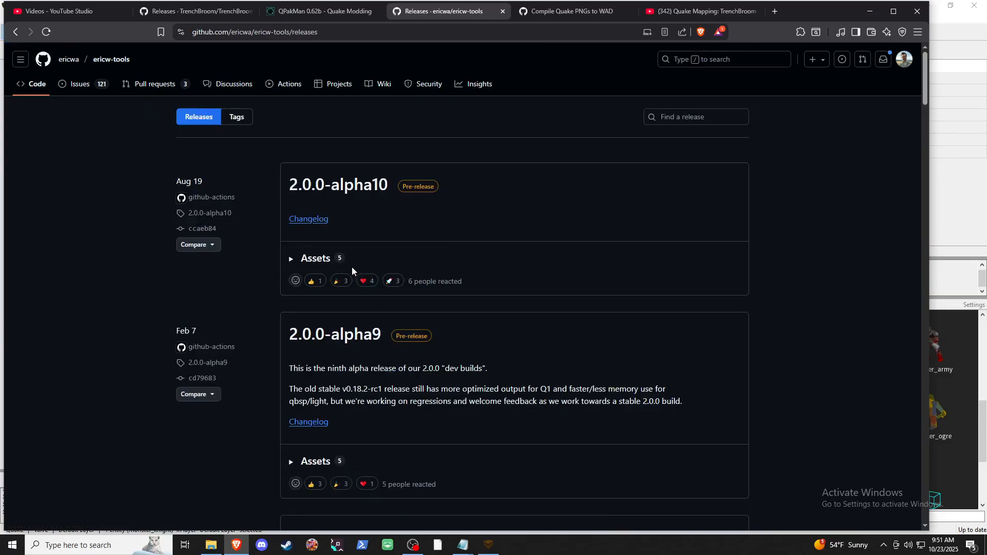
pyautogui.click(295, 260)
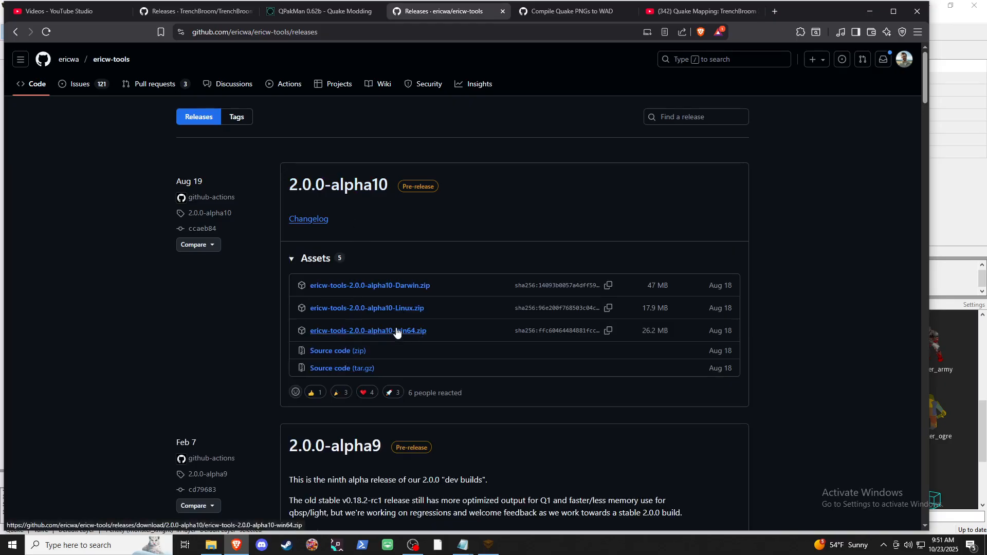
# - Switch to File Explorer and rename the ericw-tools-2.0.0-alpha10-win64 folder inside QSS-M's tools folder to ericw-tools
pyautogui.hotkey('alt', 'Tab')
pyautogui.hotkey('alt', 'Tab')
pyautogui.hotkey('alt', 'Tab')
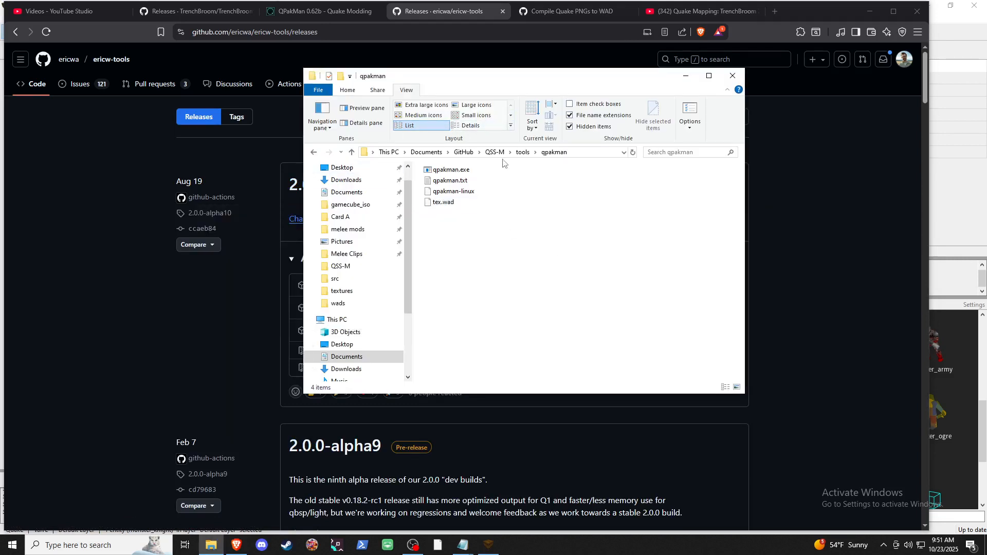
pyautogui.click(522, 152)
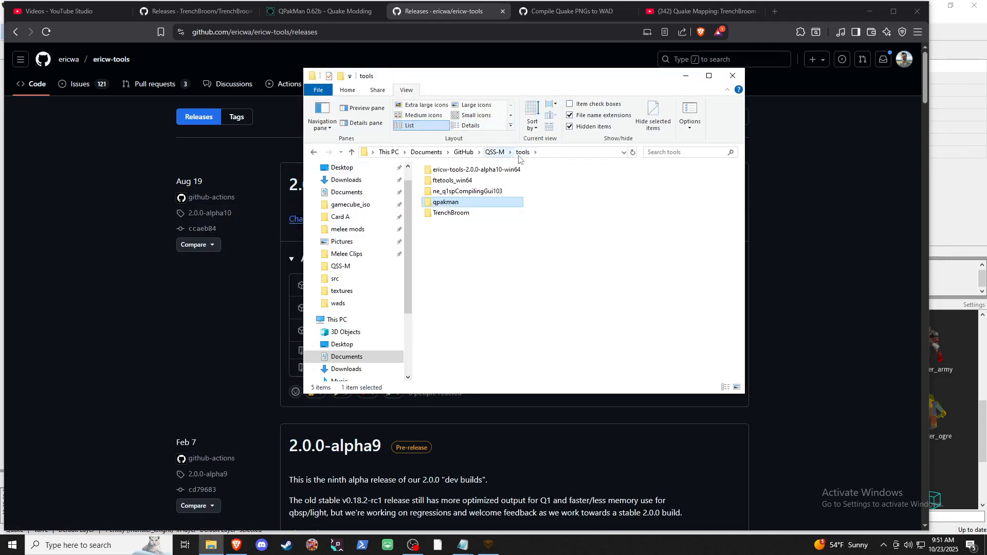
pyautogui.click(449, 173)
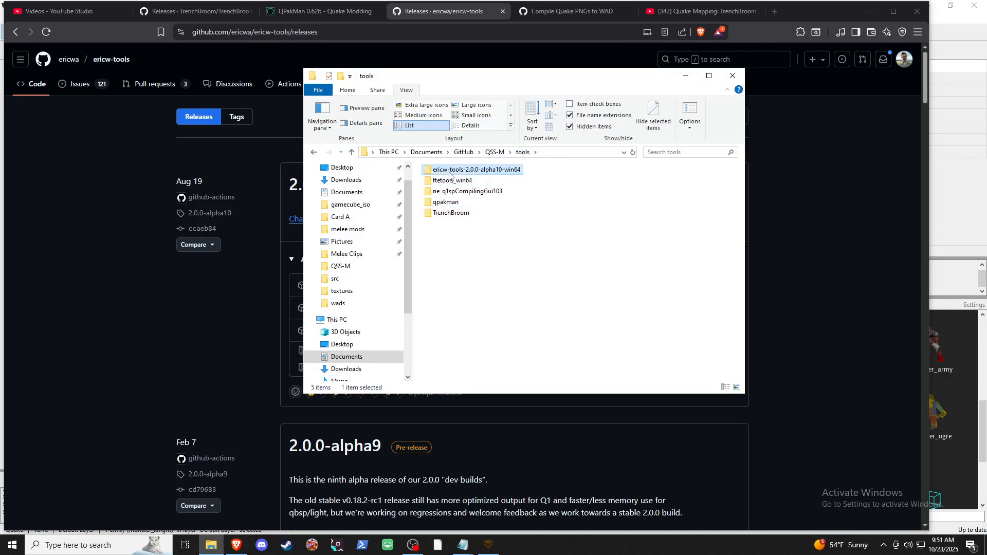
pyautogui.rightClick(450, 174)
pyautogui.click(492, 387)
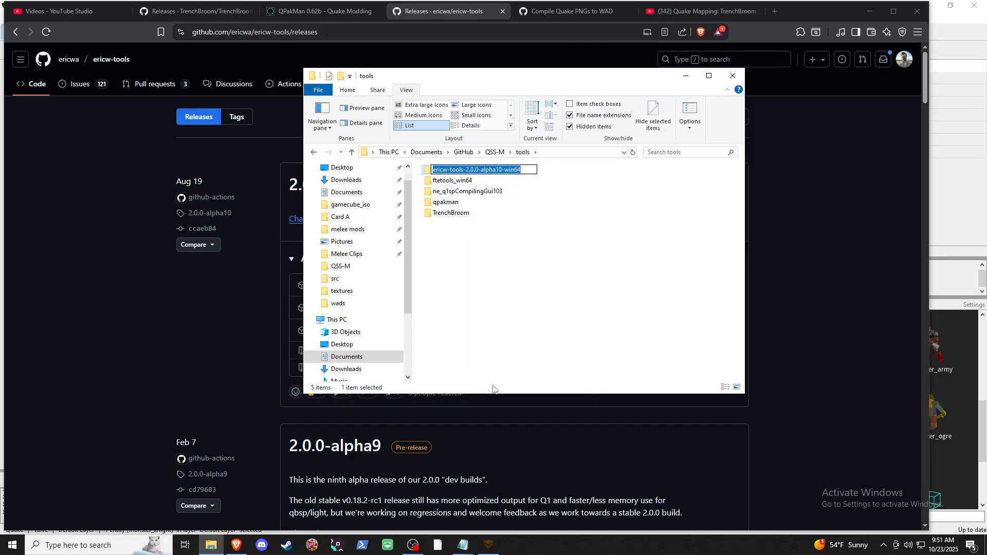
pyautogui.press('Right')
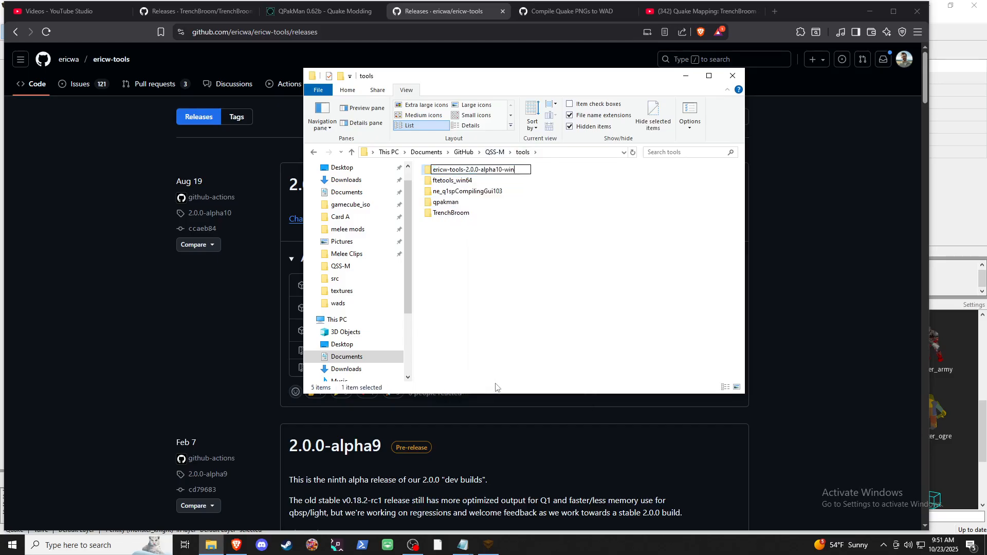
pyautogui.press('BackSpace')
pyautogui.press('BackSpace')
pyautogui.press('BackSpace')
pyautogui.press('BackSpace')
pyautogui.press('BackSpace')
pyautogui.press('BackSpace')
pyautogui.press('BackSpace')
pyautogui.press('BackSpace')
pyautogui.press('BackSpace')
pyautogui.press('BackSpace')
pyautogui.press('BackSpace')
pyautogui.press('BackSpace')
pyautogui.press('BackSpace')
pyautogui.press('BackSpace')
pyautogui.press('BackSpace')
pyautogui.press('BackSpace')
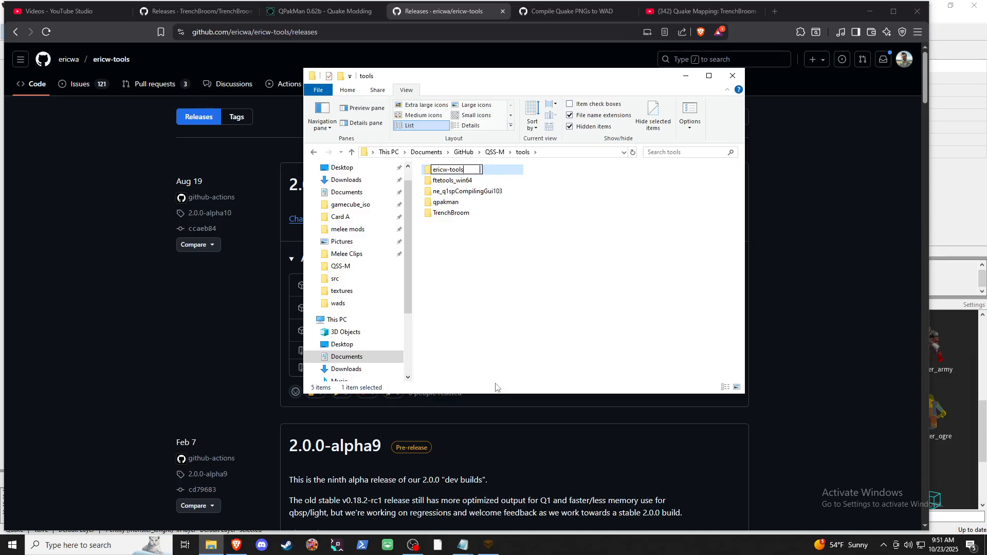
pyautogui.press('Return')
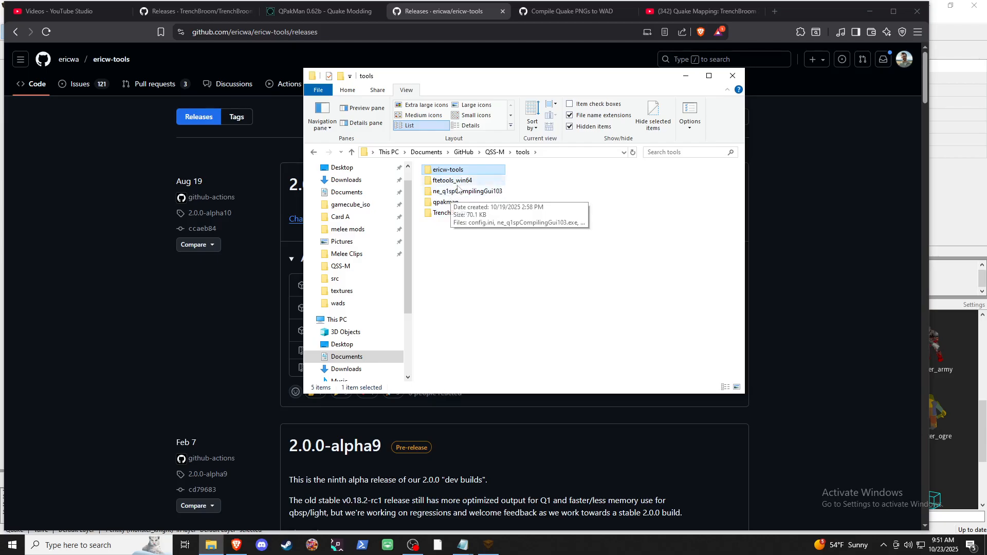
# - Open the ericw-tools folder and examine its executables, including bsputil, light, lightpreview, maputil, qbsp and vis
pyautogui.doubleClick(447, 173)
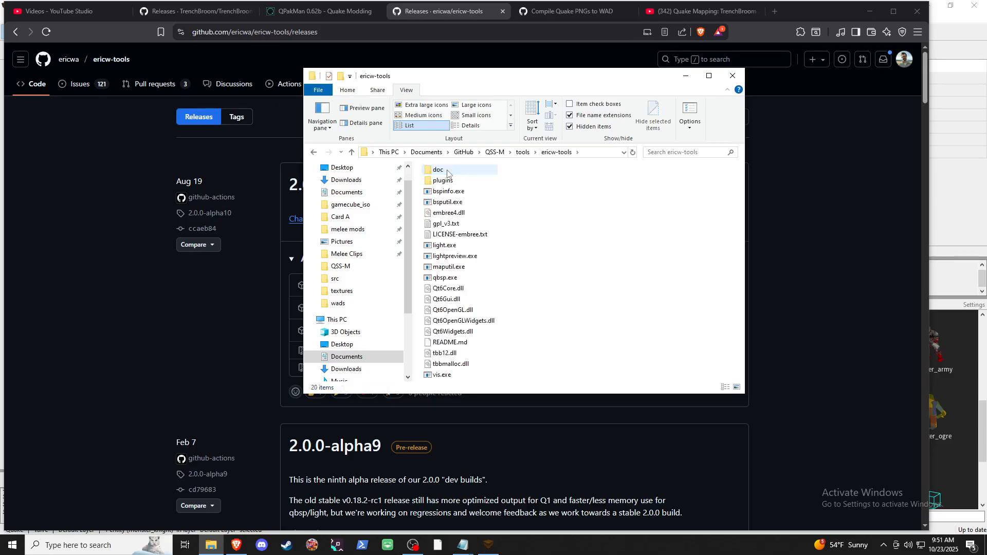
pyautogui.click(445, 278)
pyautogui.press('Up')
pyautogui.press('Up')
pyautogui.press('Up')
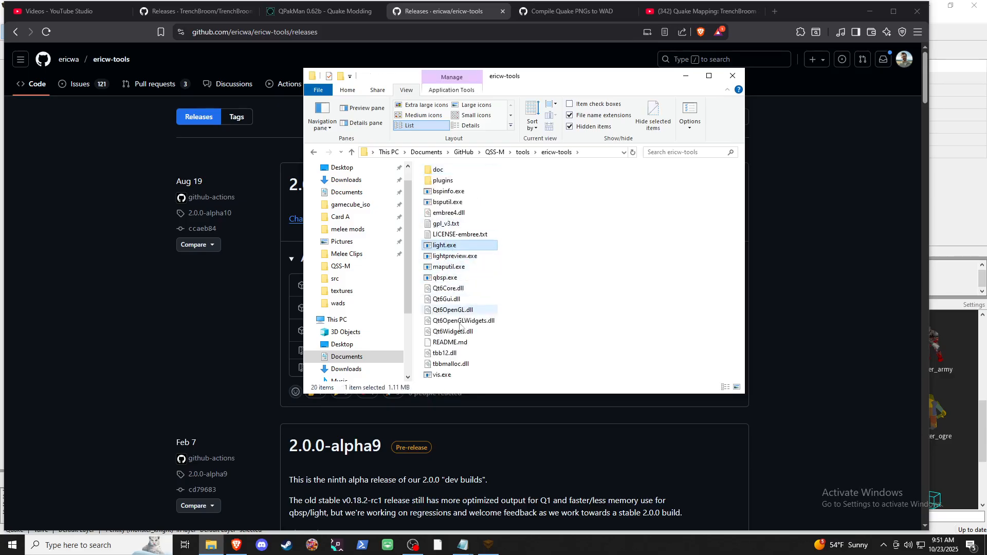
pyautogui.click(443, 374)
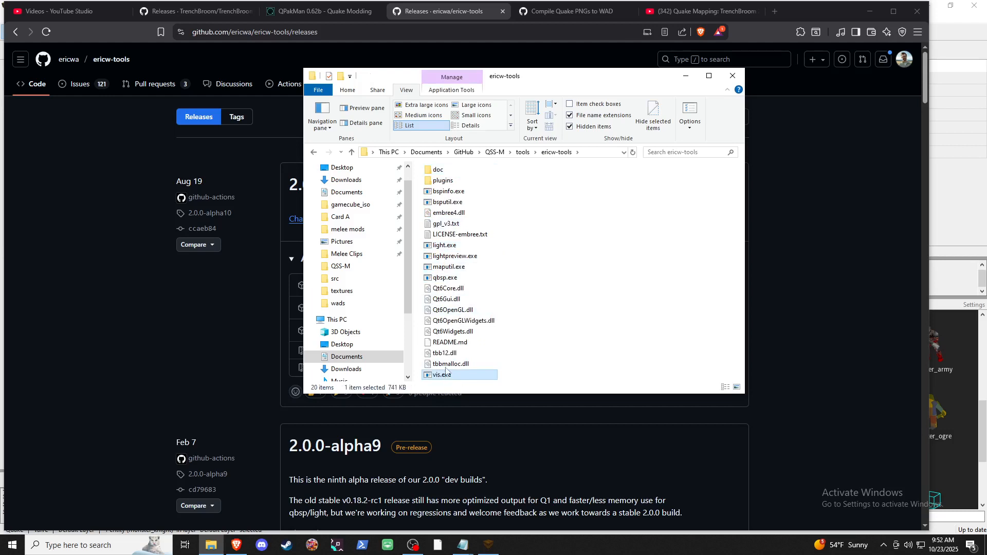
pyautogui.click(449, 279)
pyautogui.click(448, 256)
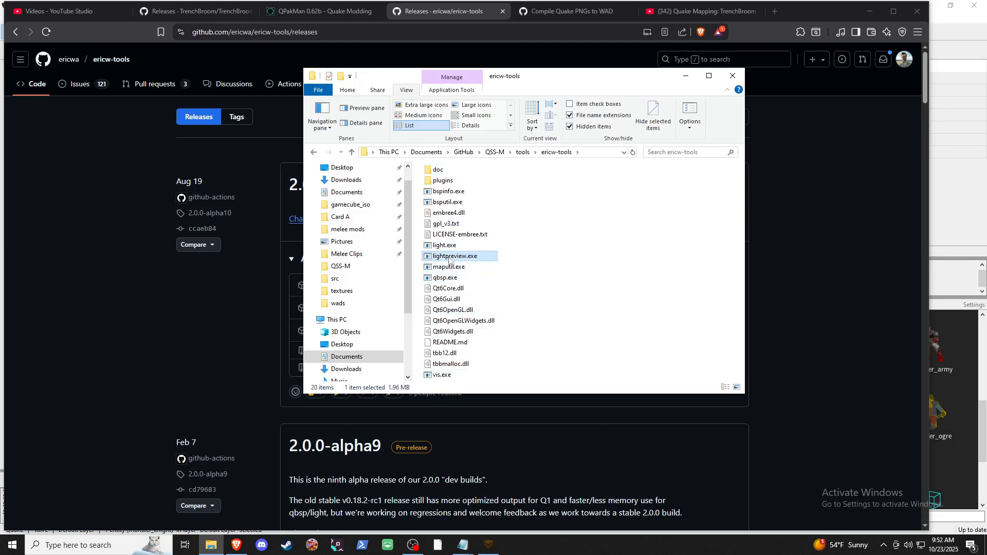
pyautogui.click(444, 245)
pyautogui.click(446, 256)
pyautogui.press('Down')
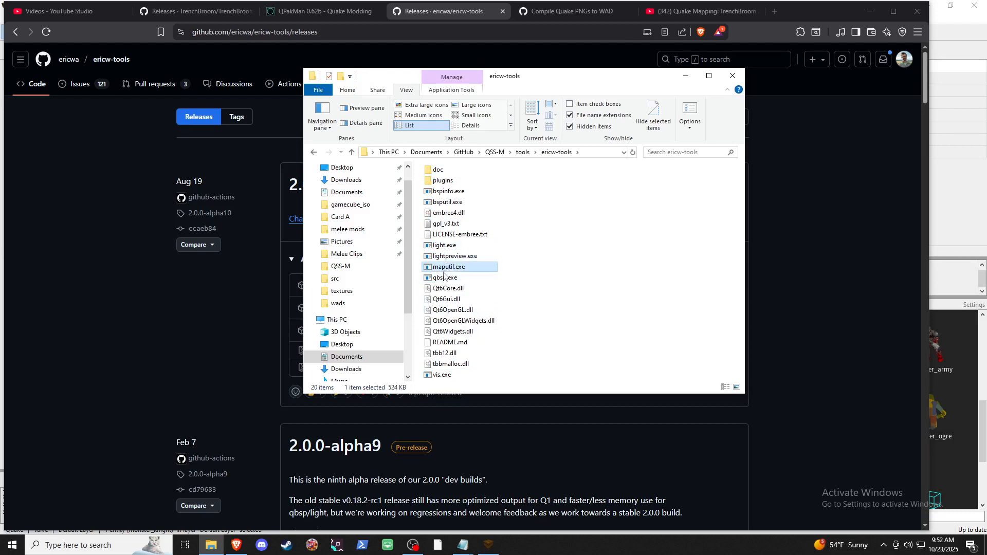
pyautogui.press('Down')
pyautogui.press('End')
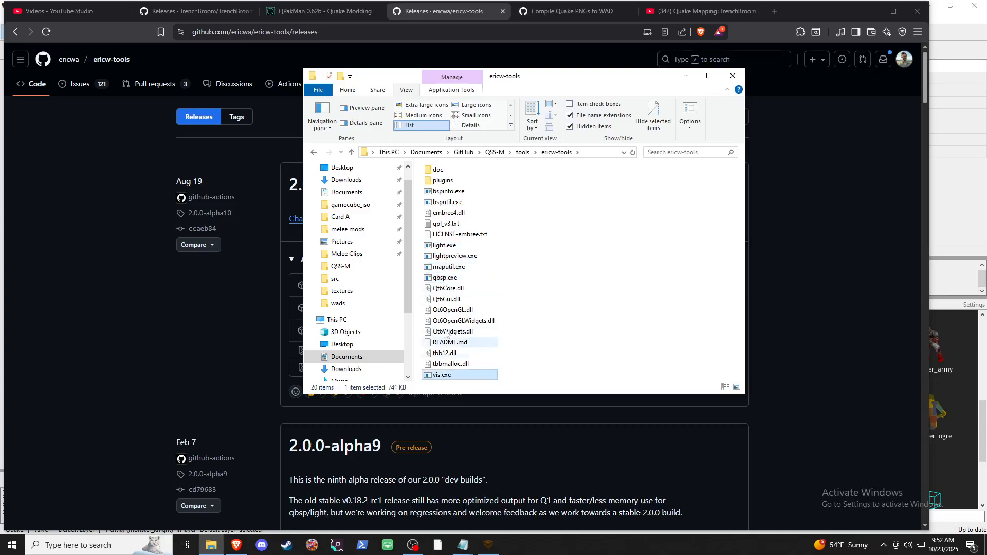
pyautogui.click(445, 201)
pyautogui.press('Up')
pyautogui.press('Up')
pyautogui.press('Down')
pyautogui.click(445, 202)
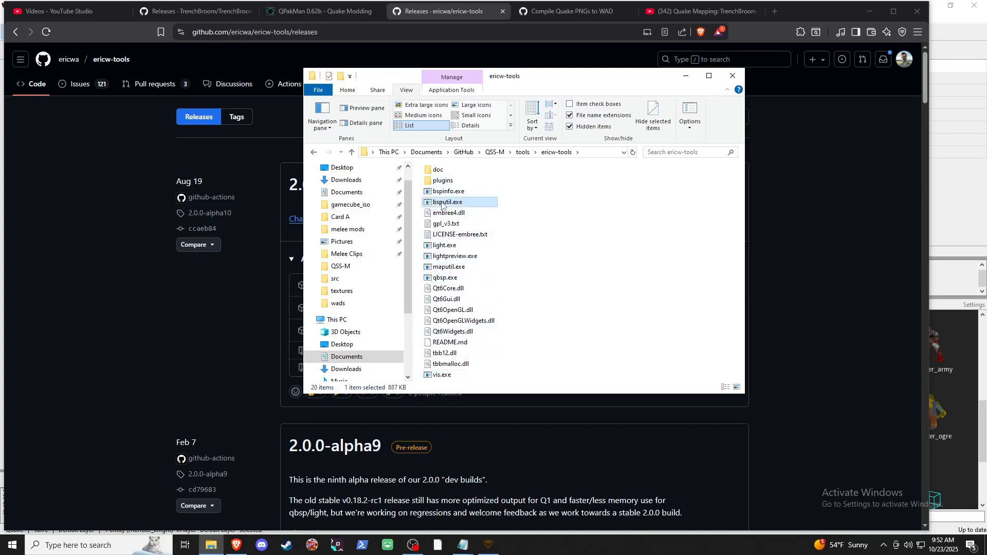
pyautogui.click(444, 245)
pyautogui.click(446, 255)
pyautogui.click(442, 268)
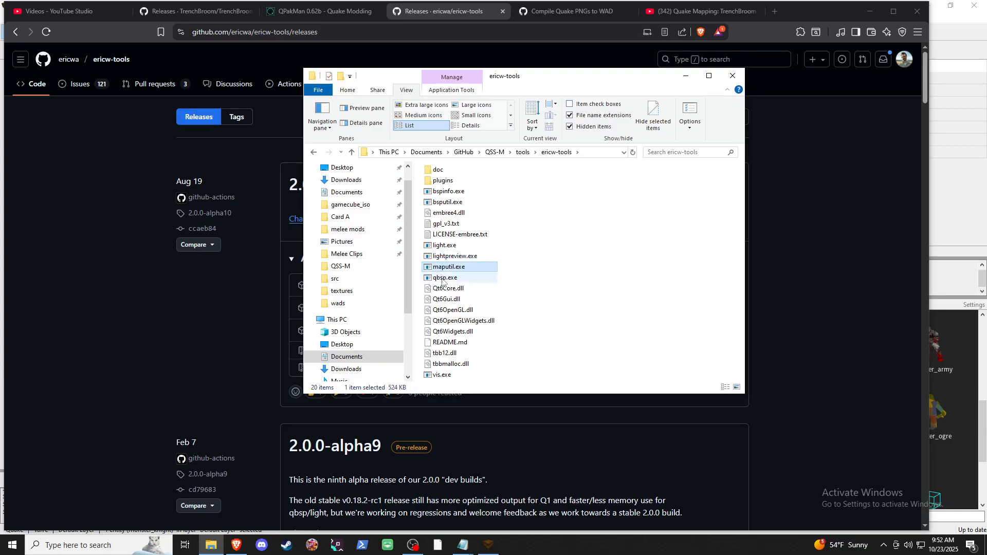
pyautogui.click(443, 278)
pyautogui.click(442, 375)
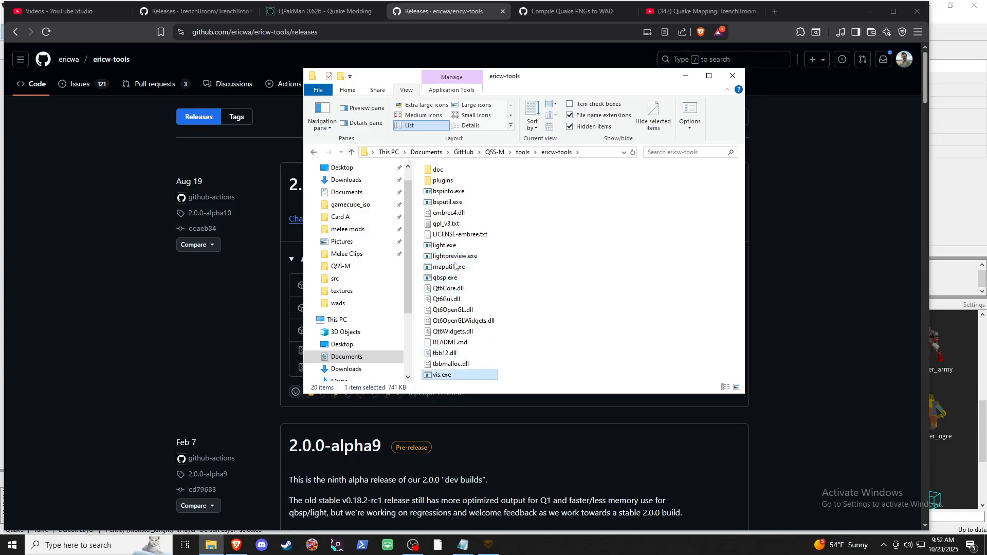
# - Return to the tools folder, then switch to the quake.txt notes and select the complete ne_q1spCompilingGui103.zip link
pyautogui.click(521, 152)
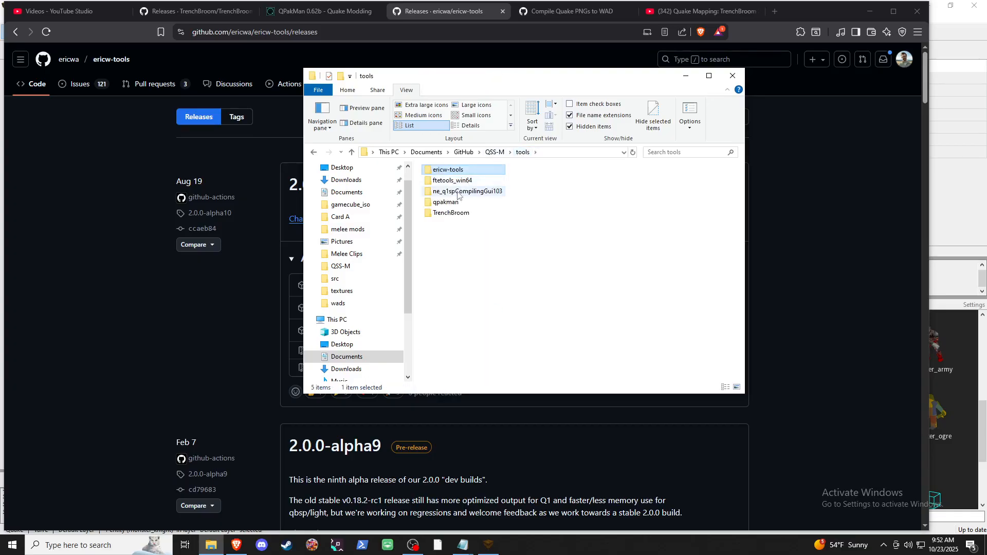
pyautogui.hotkey('alt', 'Tab')
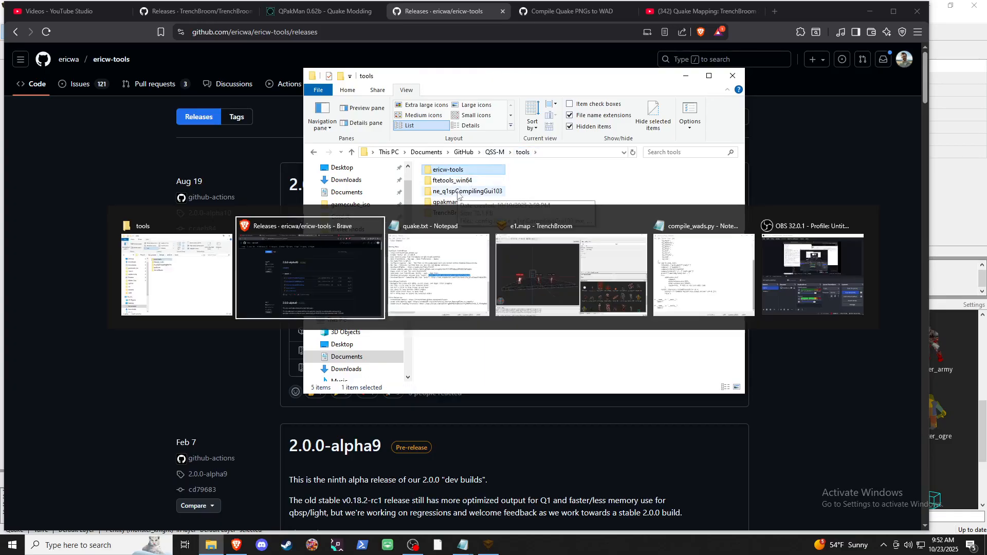
pyautogui.click(205, 287)
pyautogui.hotkey('alt', 'Tab')
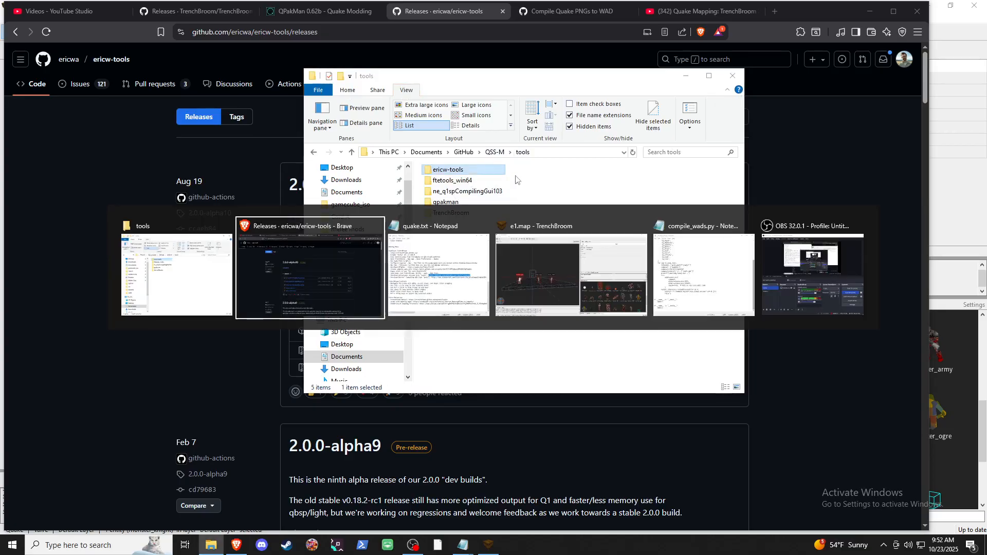
pyautogui.click(643, 273)
pyautogui.hotkey('alt', 'Tab')
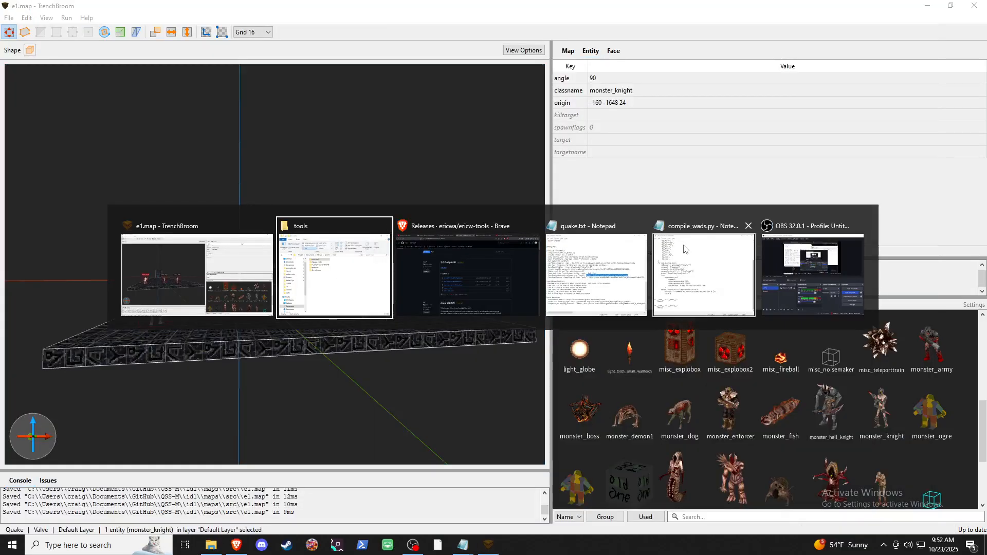
pyautogui.click(596, 275)
pyautogui.click(91, 243)
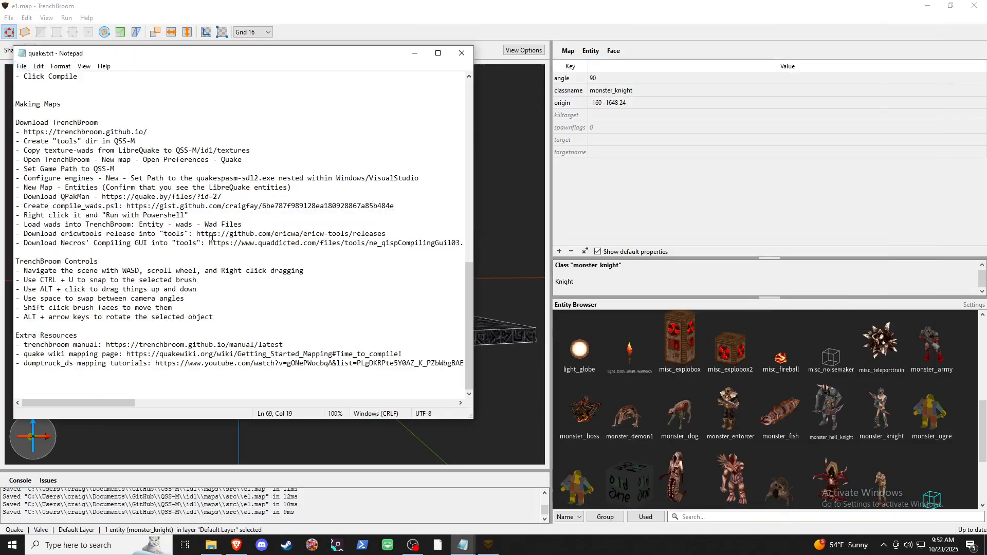
pyautogui.moveTo(208, 243); pyautogui.dragTo(456, 244)
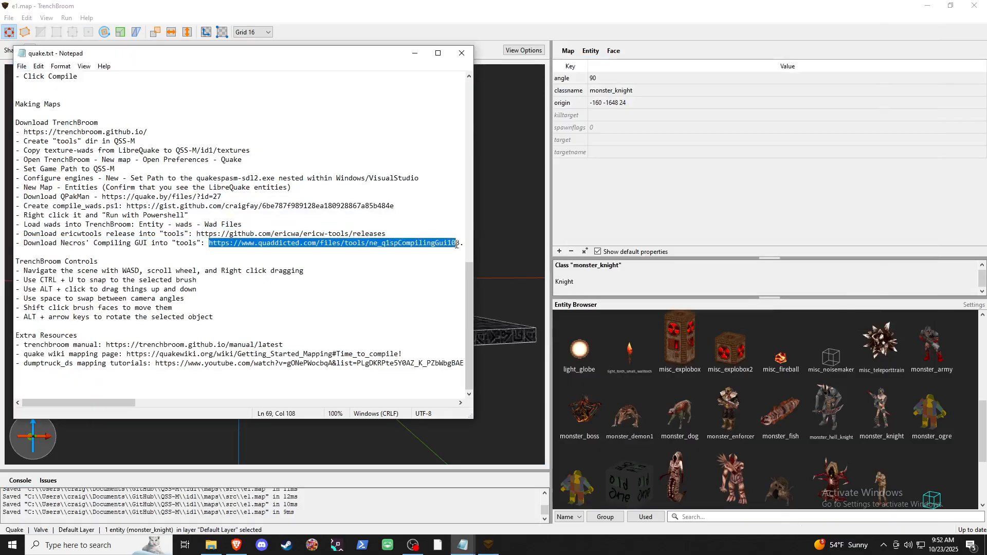
pyautogui.hotkey('alt', 'Tab')
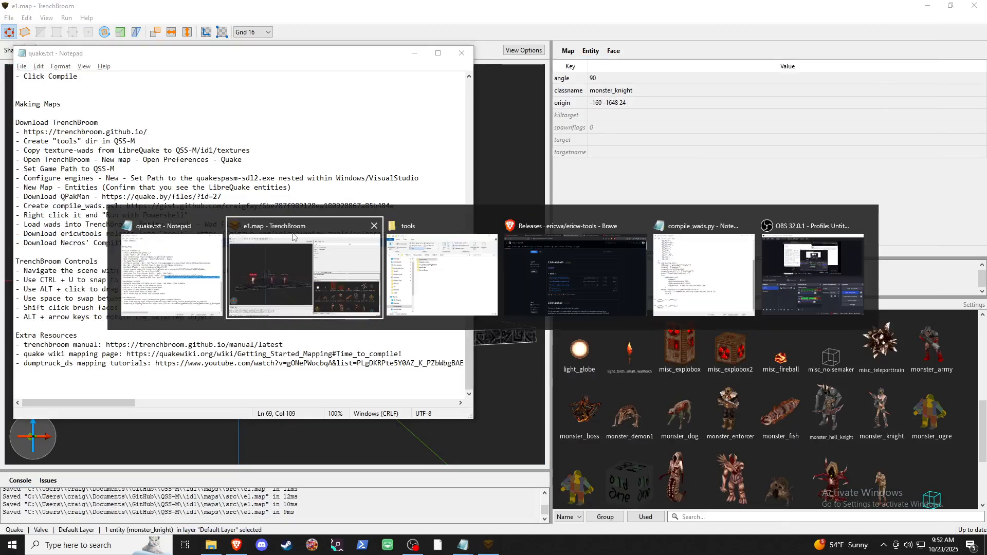
pyautogui.hotkey('alt', 'Tab')
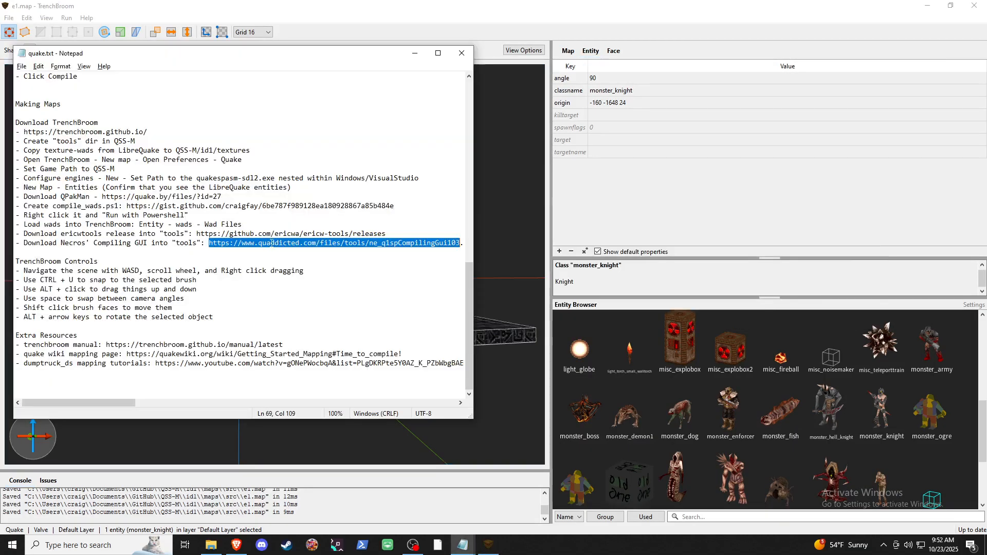
pyautogui.hotkey('shift', 'Right')
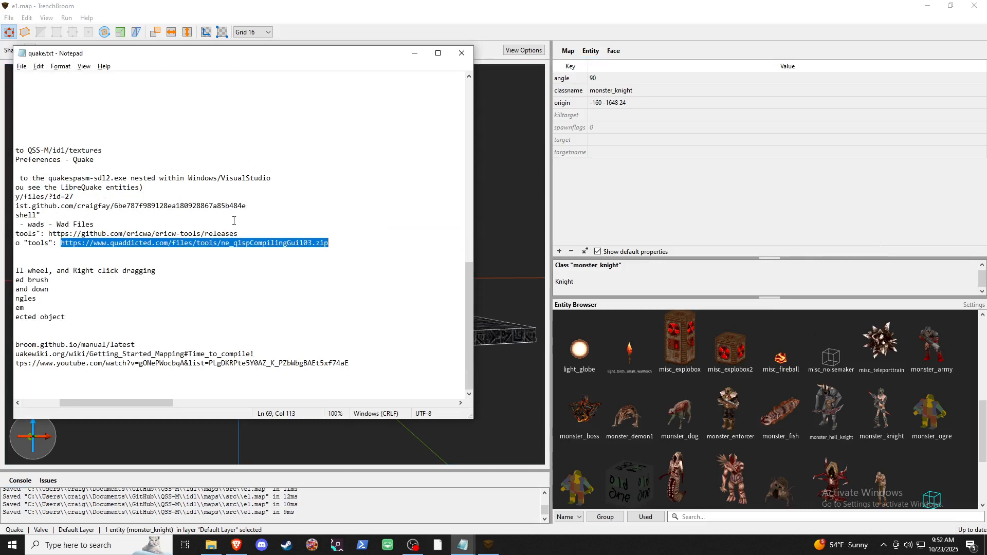
pyautogui.hotkey('alt', 'Tab')
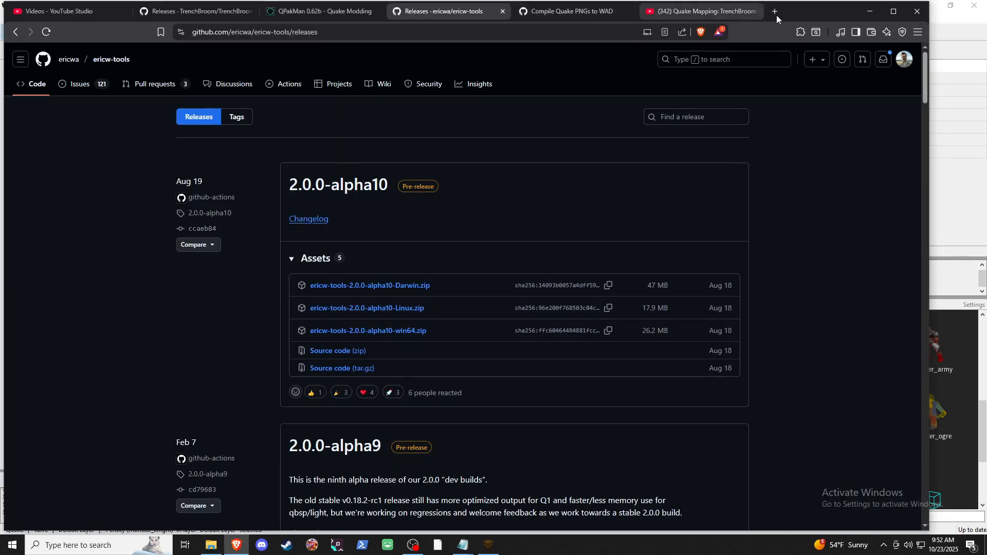
pyautogui.click(402, 32)
pyautogui.write('https://www.quaddicted.com/files/tools/ne_q1spCompilingGui103.zip')
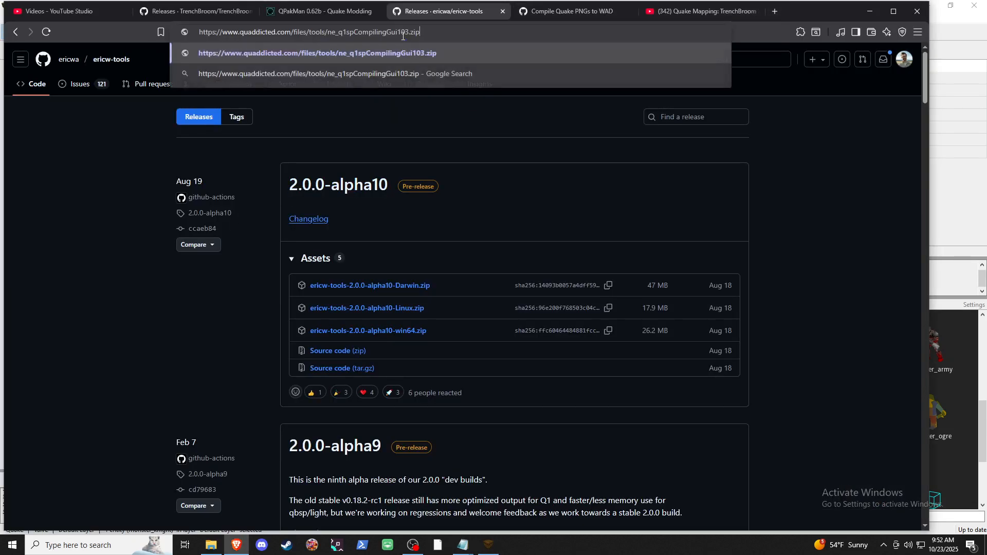
pyautogui.press('Return')
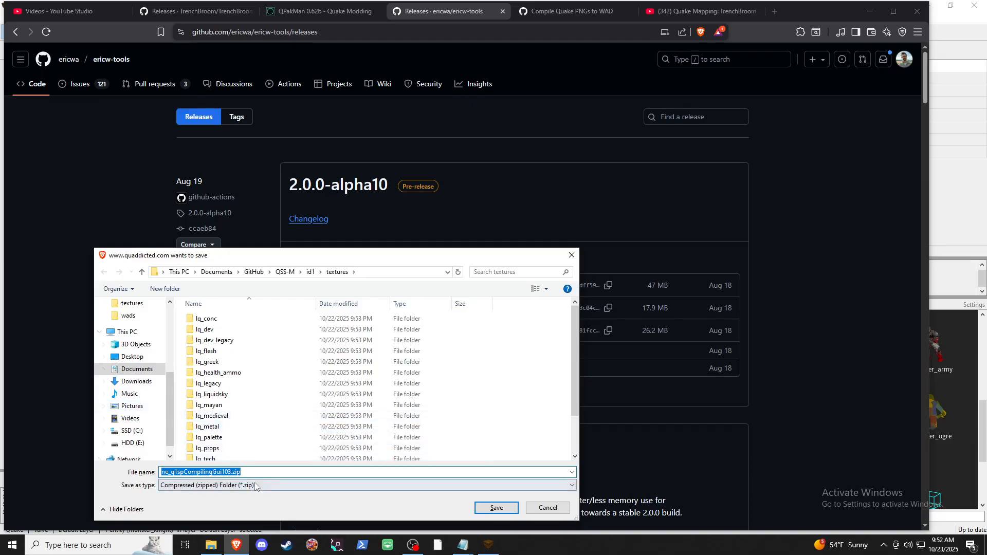
# - Switch to File Explorer, open the ne_q1spCompilingGui103 folder inside tools and launch ne_q1spCompilingGui103.exe
pyautogui.hotkey('alt', 'Tab')
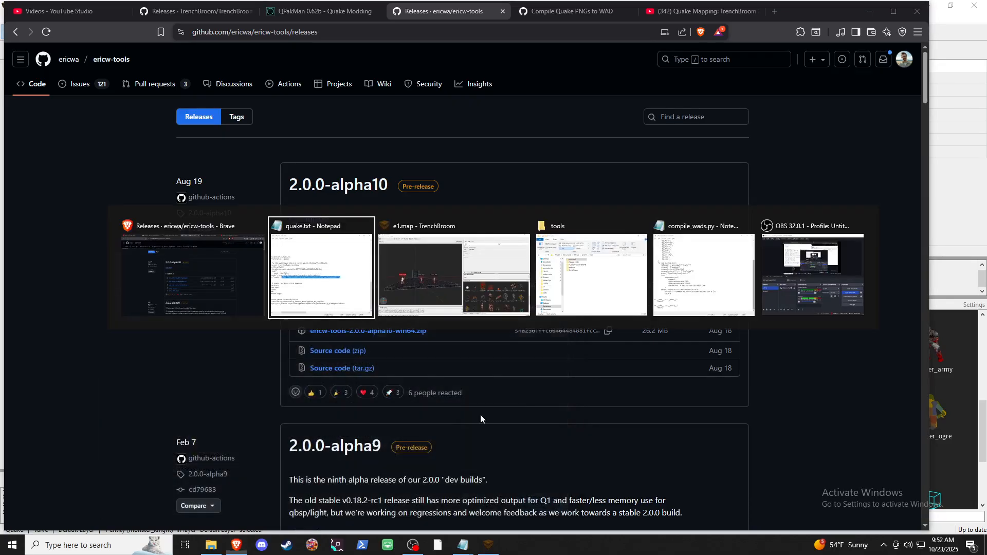
pyautogui.click(552, 282)
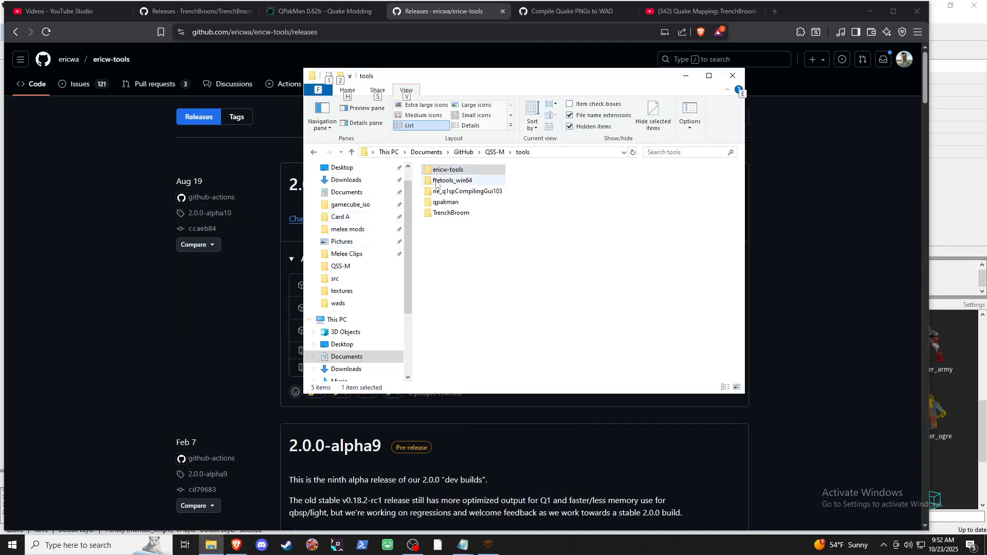
pyautogui.click(455, 270)
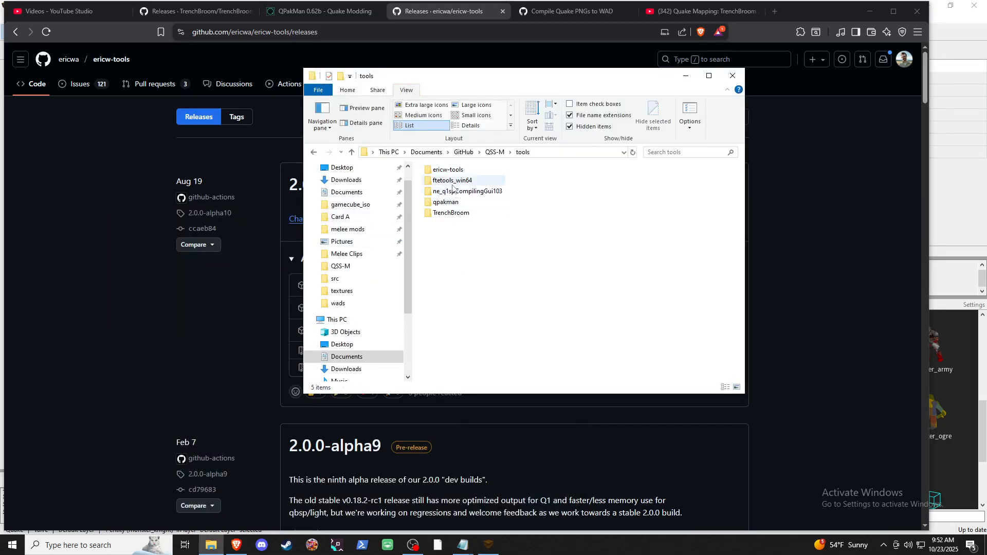
pyautogui.doubleClick(447, 192)
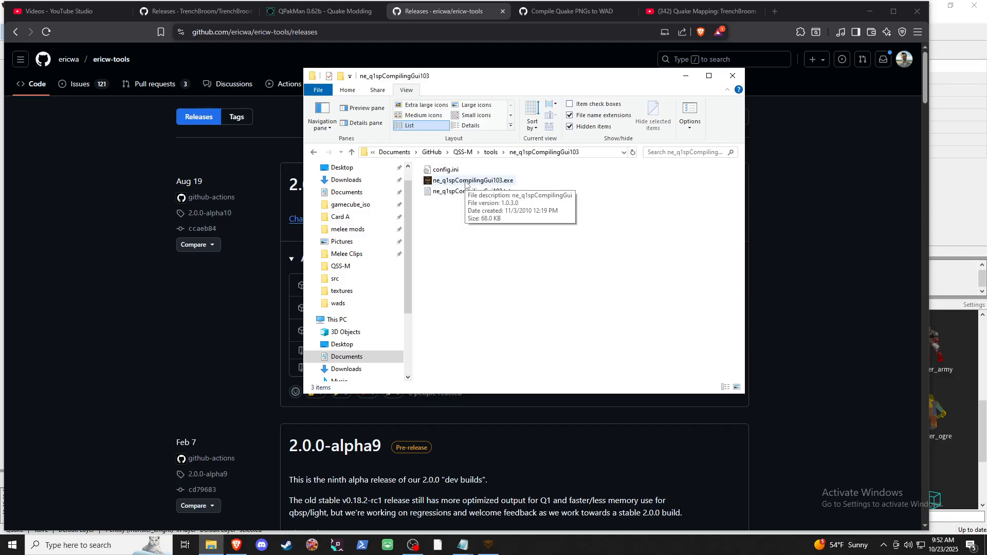
pyautogui.doubleClick(465, 181)
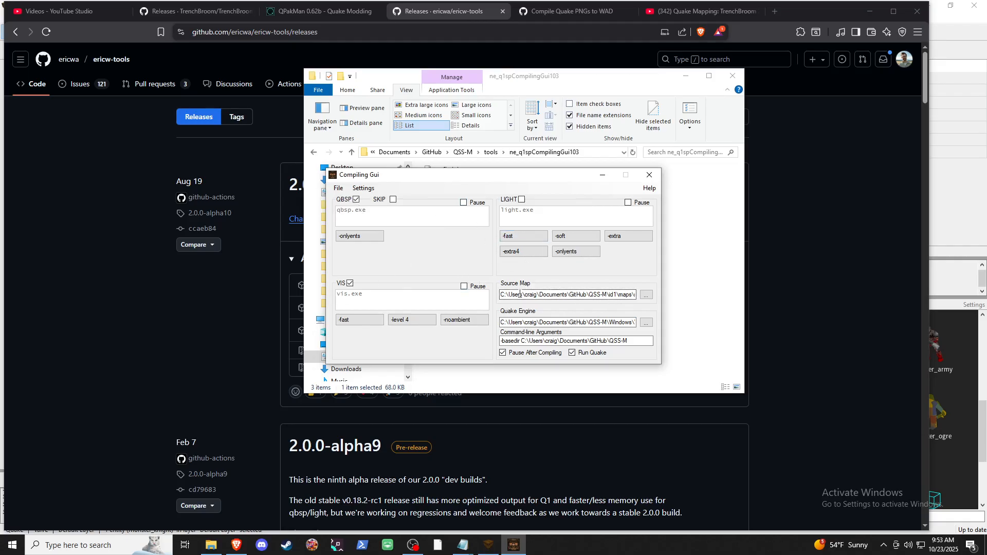
# - Set the source map to e1.map from the QSS-M\id1\maps\src folder
pyautogui.click(650, 297)
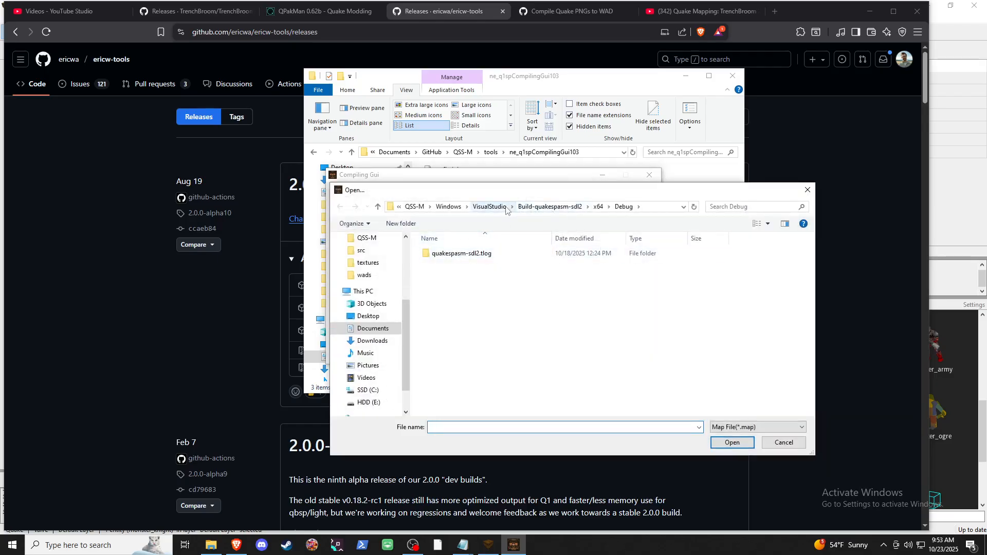
pyautogui.click(415, 206)
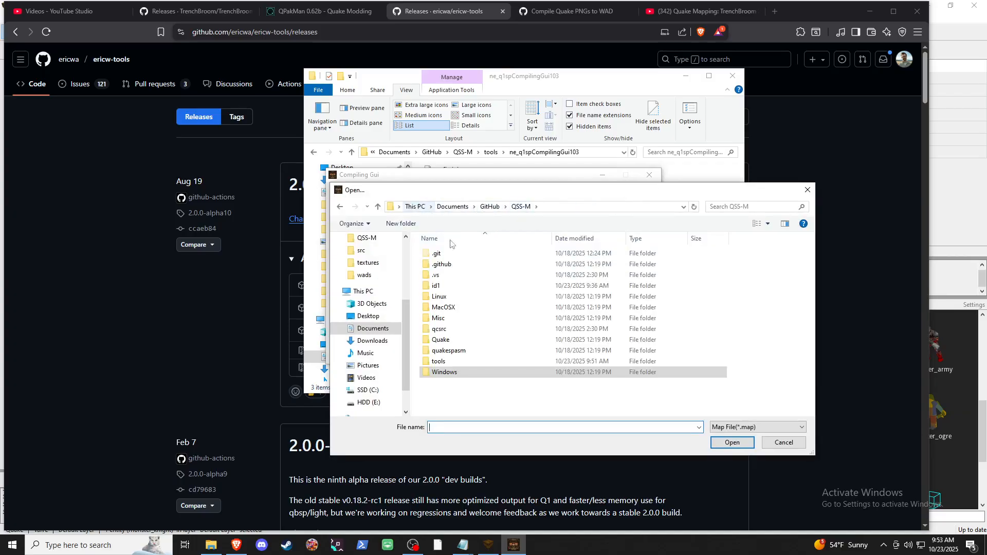
pyautogui.doubleClick(438, 286)
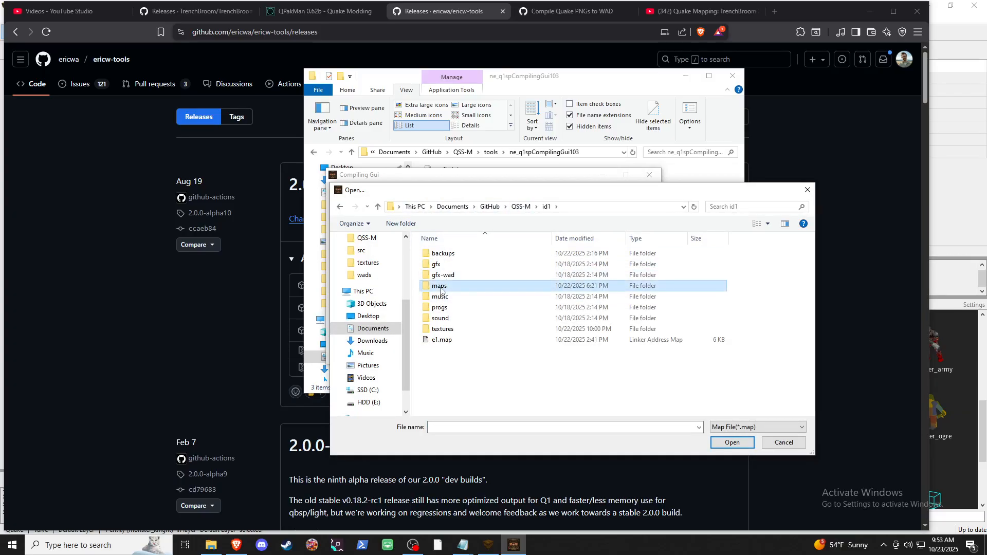
pyautogui.doubleClick(440, 286)
pyautogui.doubleClick(438, 255)
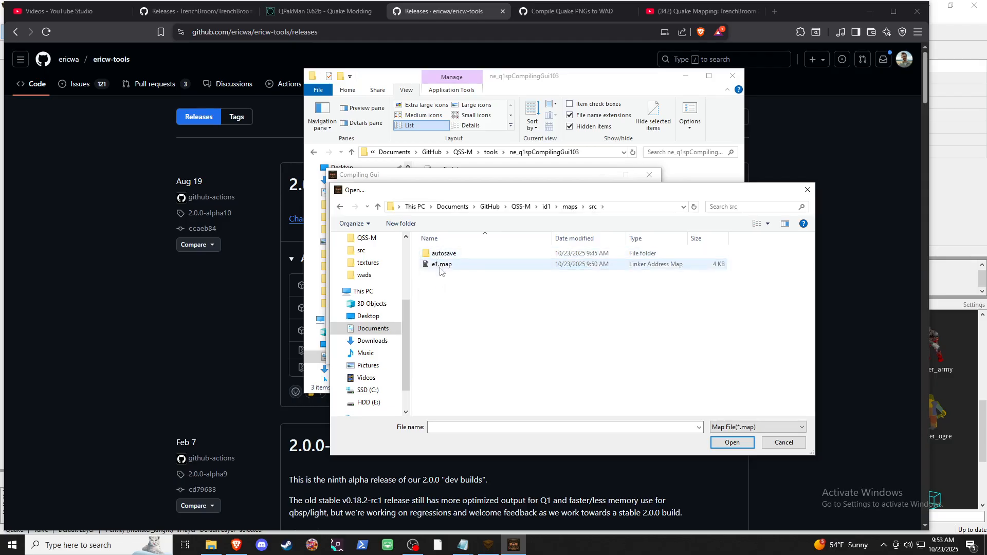
pyautogui.click(440, 267)
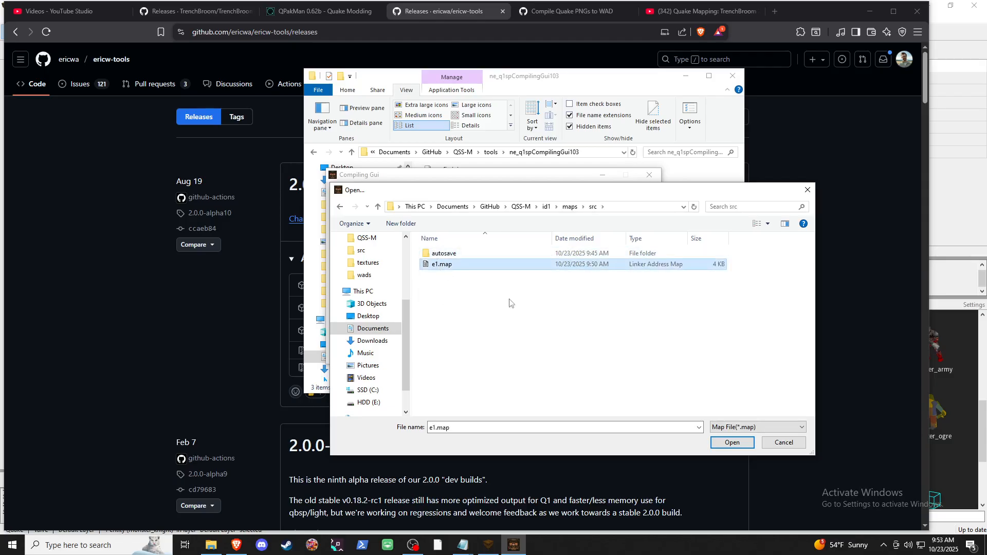
pyautogui.click(733, 442)
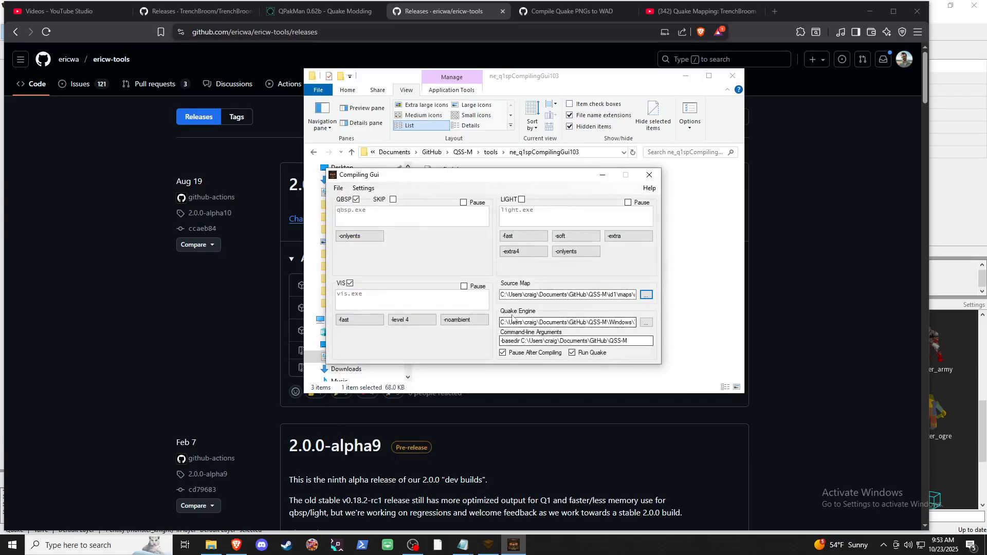
# - Examine the full Quake Engine path to quakespasm-sdl2.exe, including its Windows\VisualStudio build folder
pyautogui.doubleClick(609, 324)
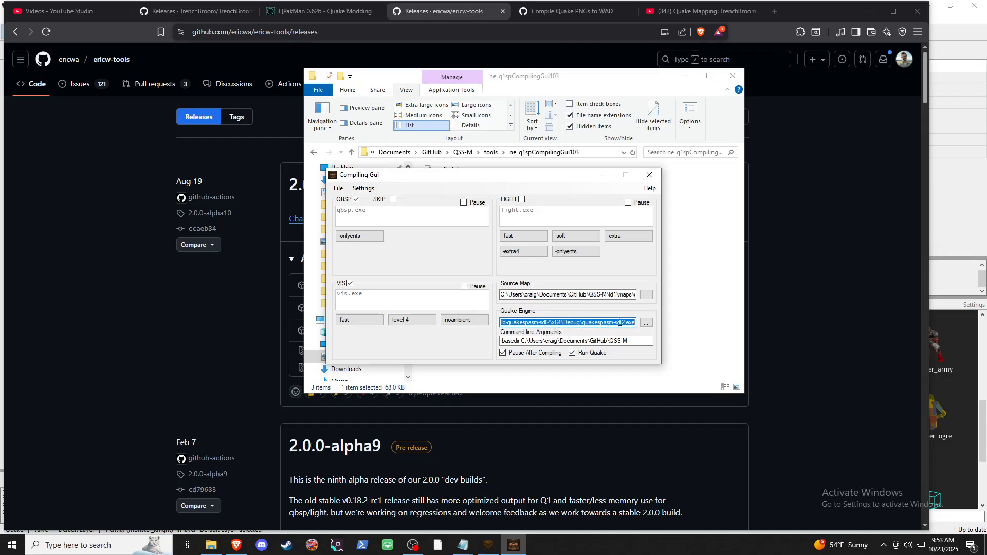
pyautogui.click(604, 323)
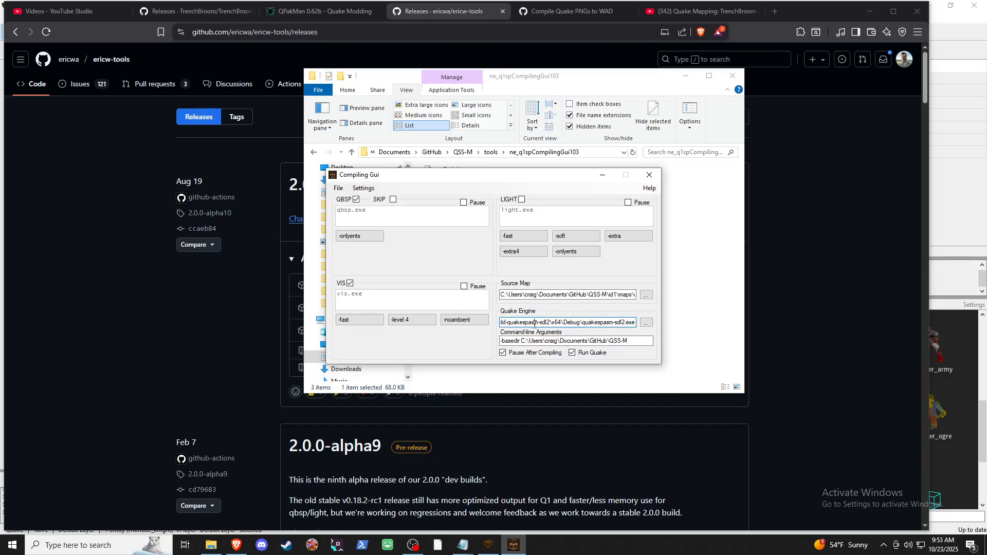
pyautogui.press('Left')
pyautogui.press('Left')
pyautogui.press('Left')
pyautogui.press('Left')
pyautogui.press('Left')
pyautogui.press('Left')
pyautogui.press('Left')
pyautogui.press('Left')
pyautogui.press('Left')
pyautogui.press('Left')
pyautogui.press('Left')
pyautogui.press('Left')
pyautogui.press('Left')
pyautogui.press('Left')
pyautogui.press('Left')
pyautogui.press('Left')
pyautogui.press('Left')
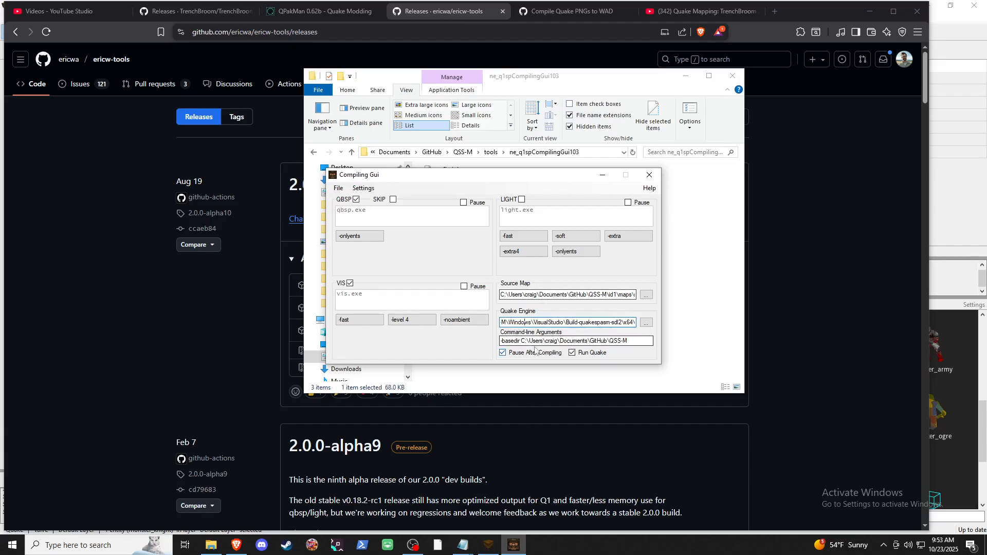
# - Examine the -basedir option in the engine's command-line arguments
pyautogui.click(520, 340)
pyautogui.moveTo(519, 341); pyautogui.dragTo(501, 342)
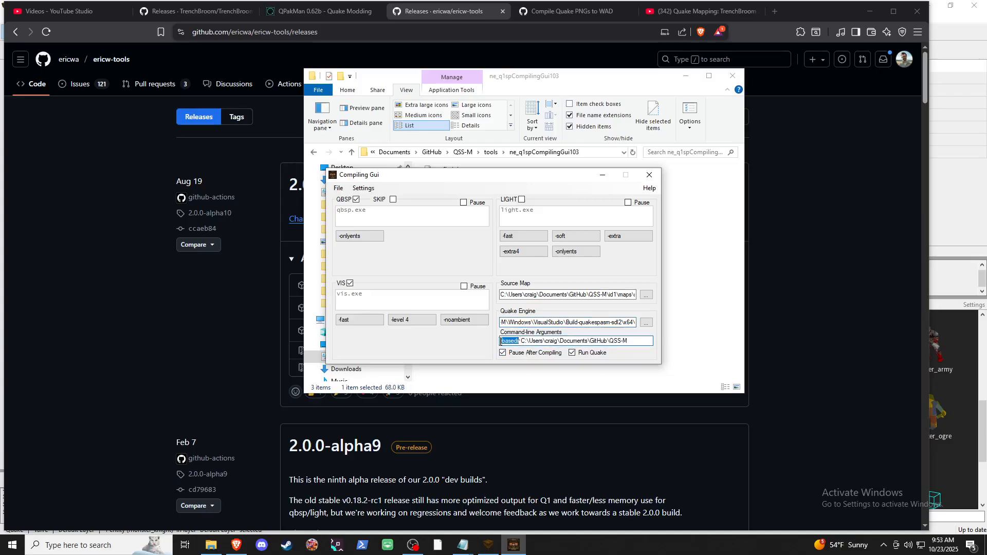
pyautogui.click(517, 342)
pyautogui.moveTo(522, 341); pyautogui.dragTo(469, 348)
pyautogui.click(521, 340)
# - Switch to File Explorer, copy the QSS-M folder's address and return to the Compiling Gui
pyautogui.hotkey('alt', 'Tab')
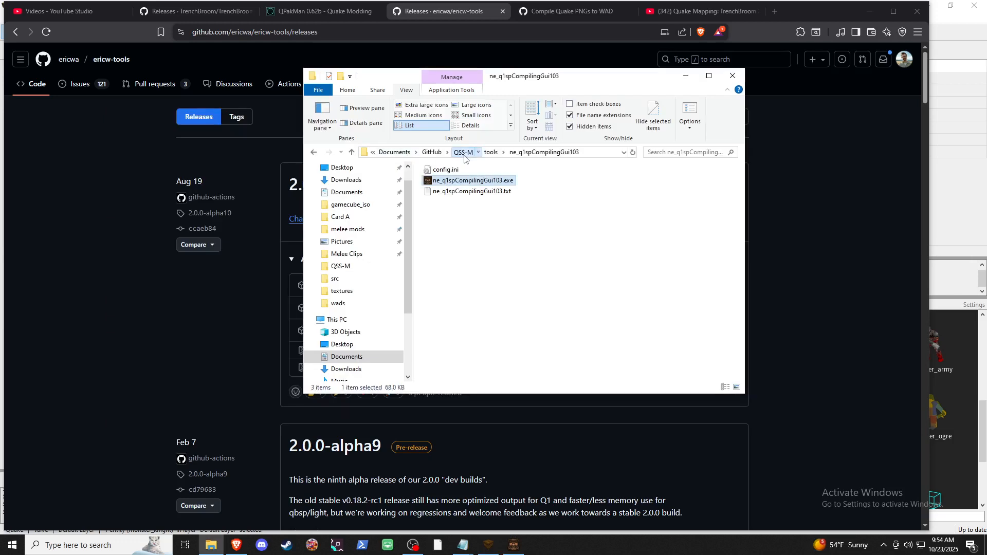
pyautogui.click(463, 152)
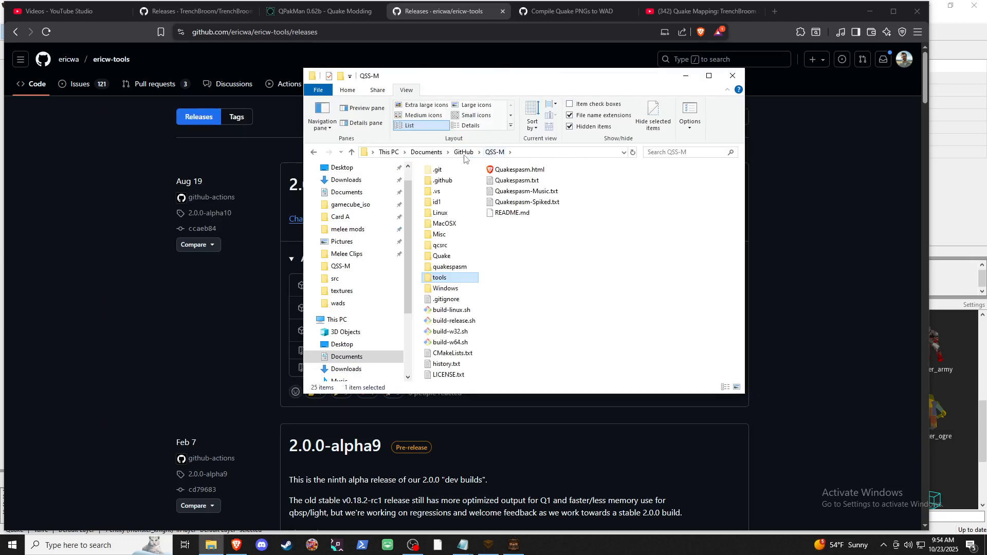
pyautogui.rightClick(536, 155)
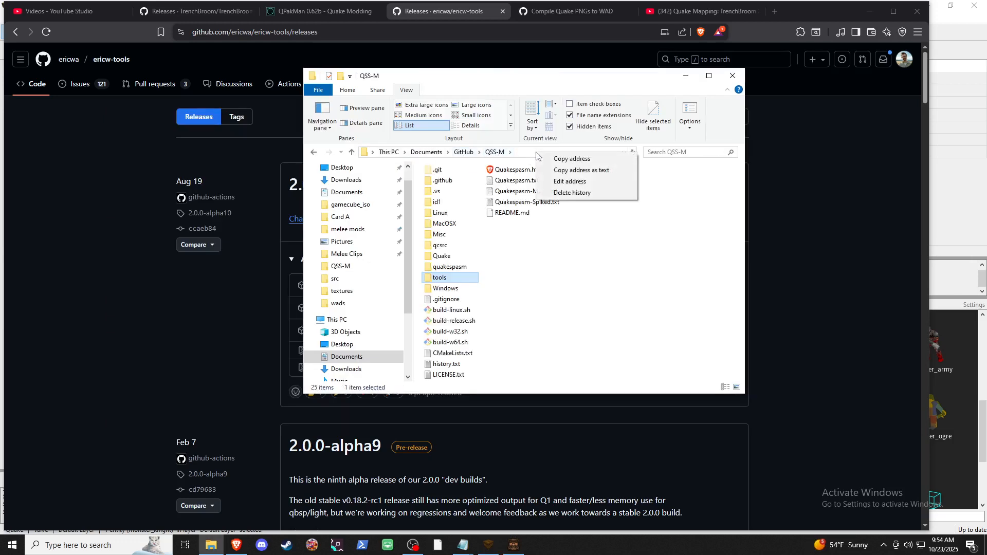
pyautogui.click(565, 160)
pyautogui.hotkey('alt', 'Tab')
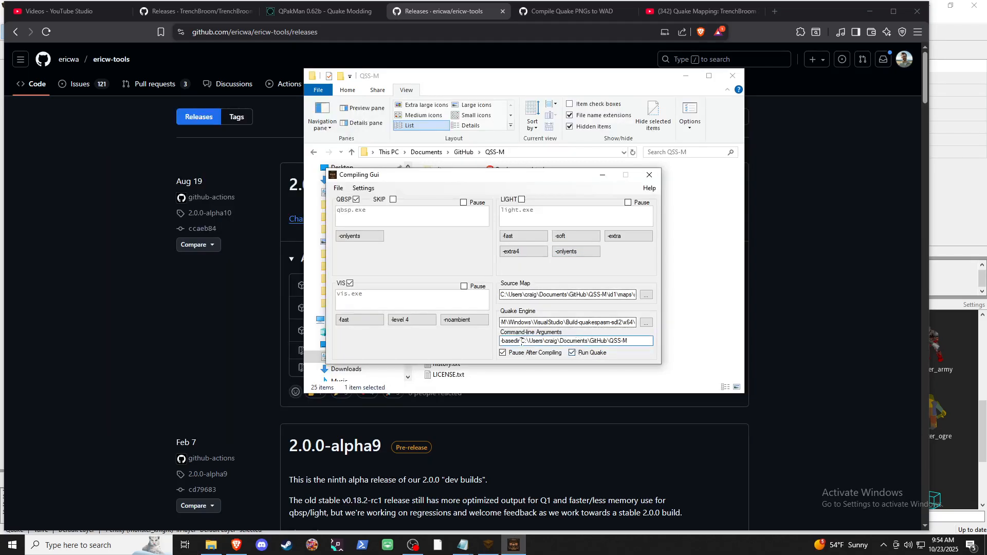
# - Review the QSS-M folder path and the -basedir prefix in the command-line arguments
pyautogui.moveTo(521, 340)
pyautogui.mouseDown()
pyautogui.moveTo(636, 340)
pyautogui.moveTo(527, 340)
pyautogui.mouseUp()
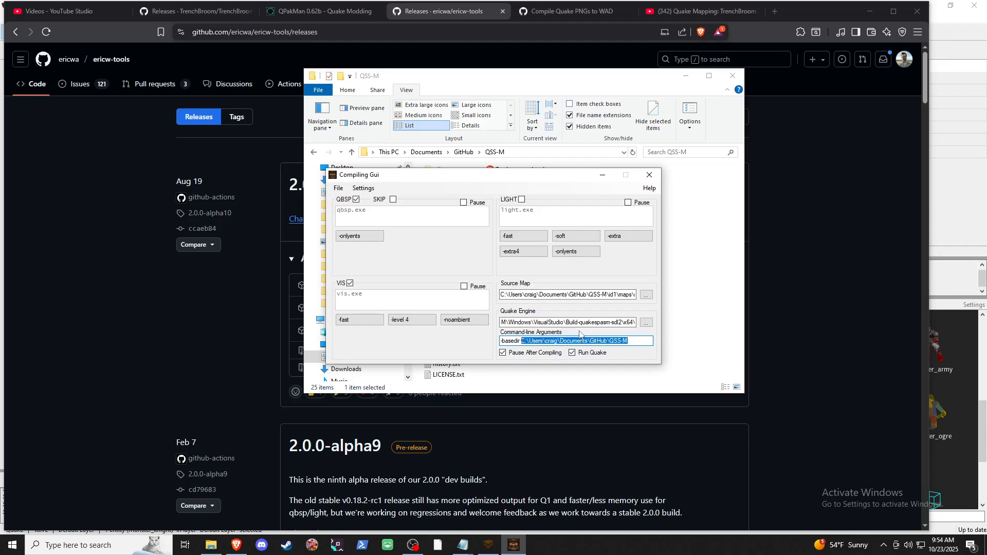
pyautogui.press('Left')
pyautogui.hotkey('shift', 'Home')
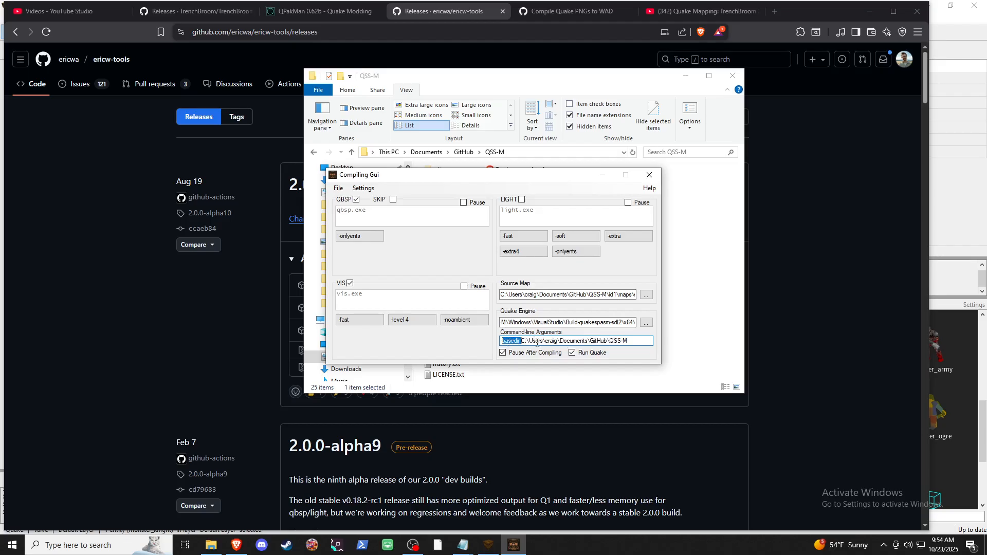
pyautogui.click(518, 341)
# - Set the compiler preferences' tools folder to the ericw-tools folder inside Documents\GitHub\QSS-M\tools
pyautogui.click(365, 193)
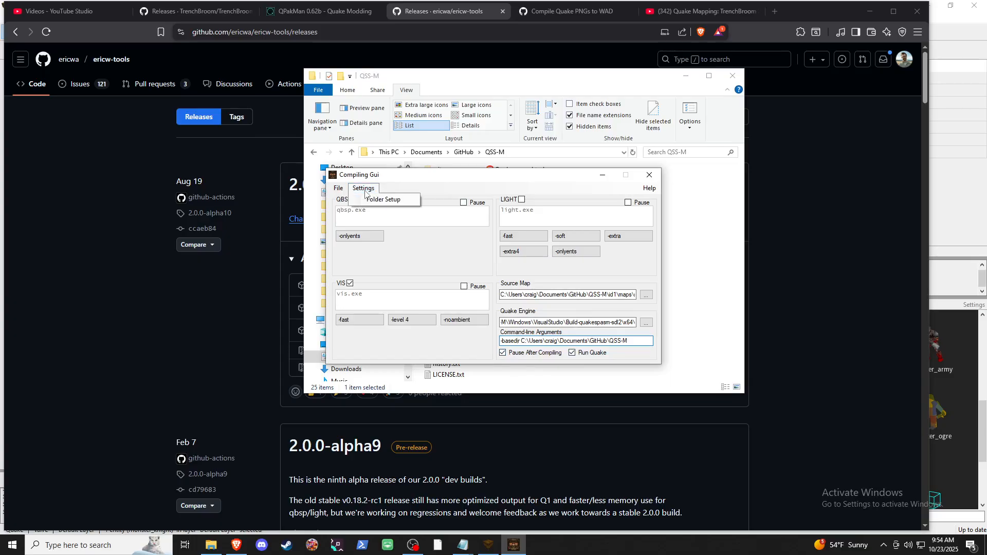
pyautogui.click(376, 204)
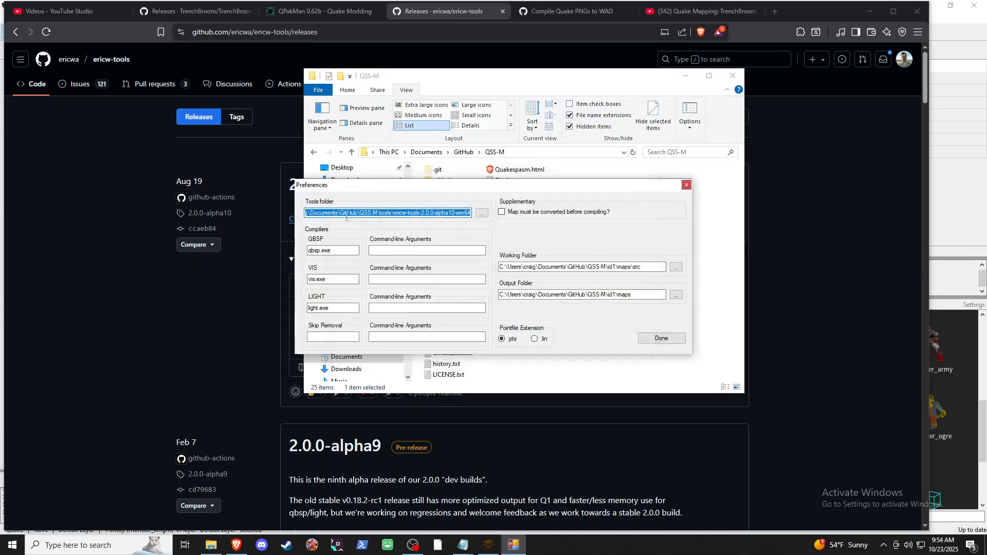
pyautogui.click(481, 214)
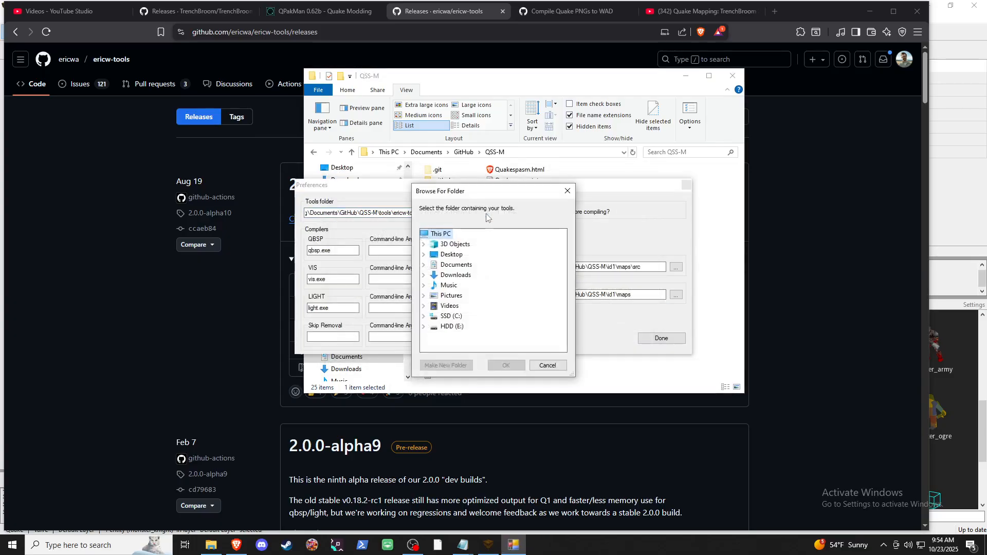
pyautogui.doubleClick(450, 266)
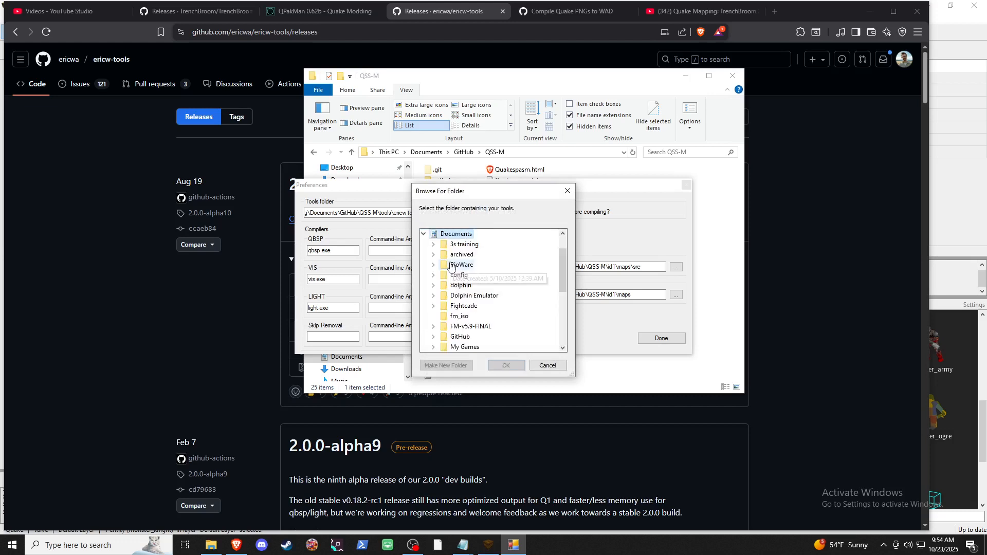
pyautogui.doubleClick(461, 337)
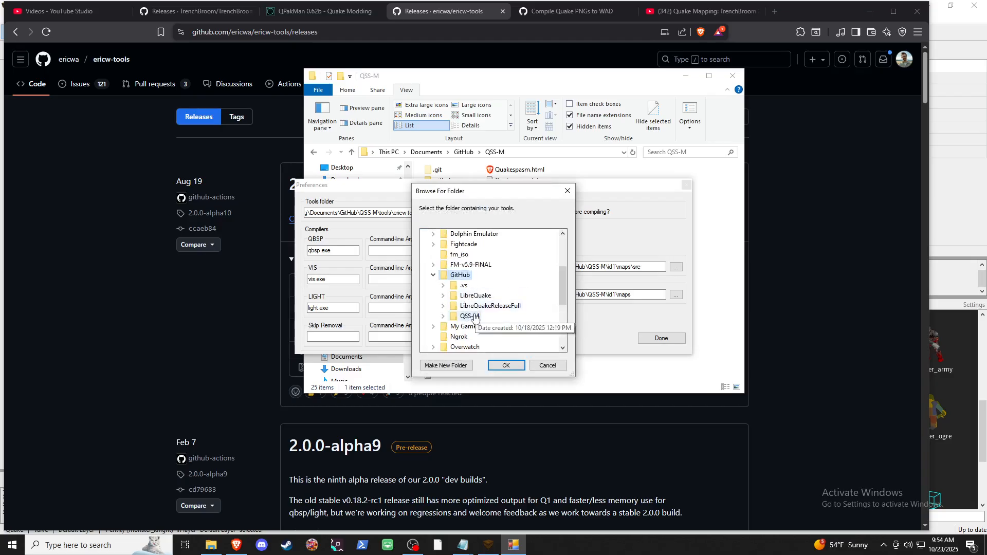
pyautogui.doubleClick(475, 317)
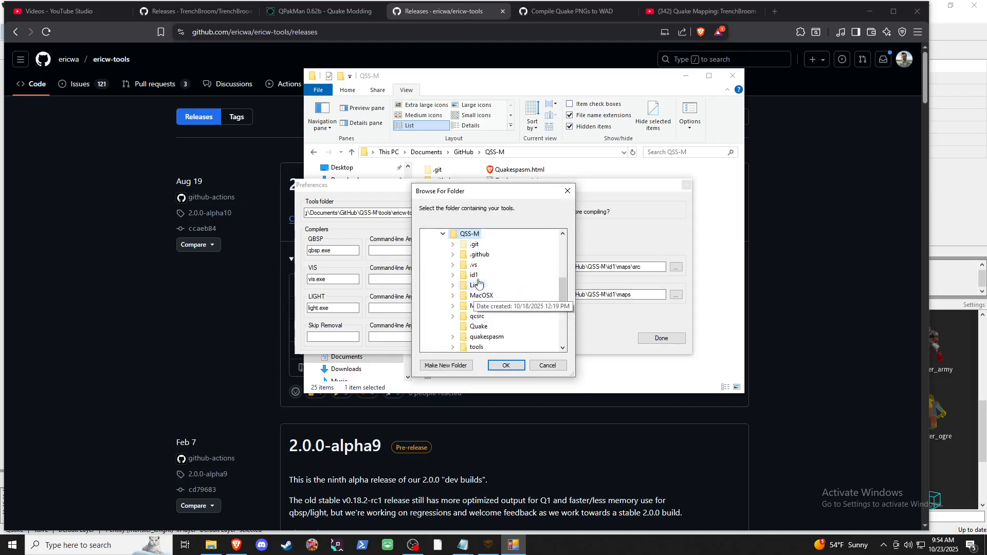
pyautogui.doubleClick(477, 348)
pyautogui.doubleClick(494, 306)
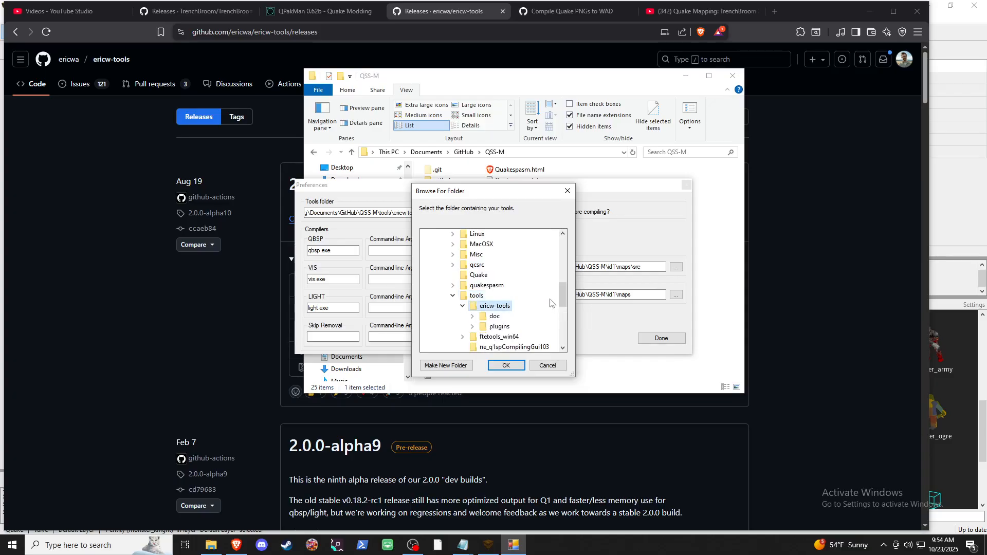
pyautogui.click(502, 365)
# - Check the QBSP and LIGHT executable names and their command-line argument fields in the compiler preferences
pyautogui.click(334, 250)
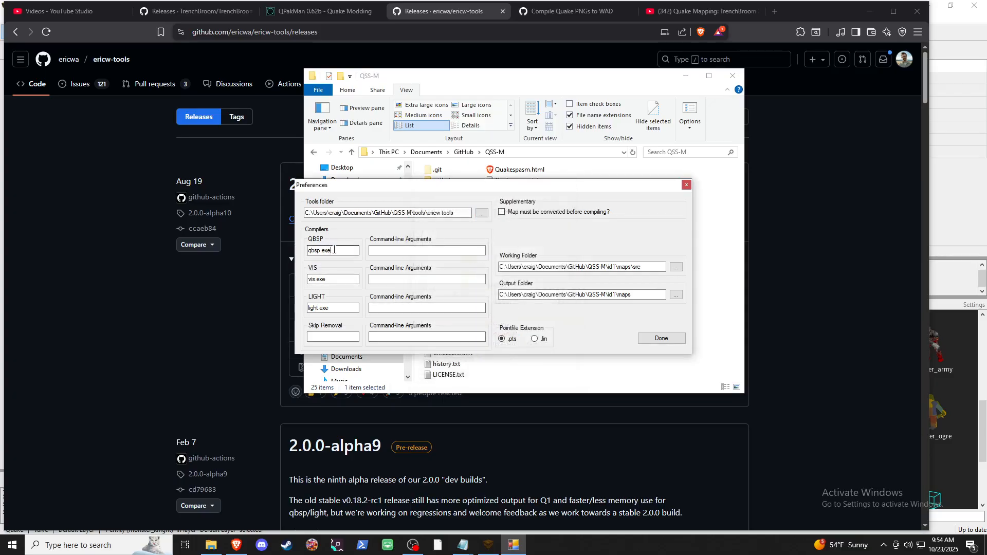
pyautogui.doubleClick(333, 250)
pyautogui.press('Tab')
pyautogui.doubleClick(341, 305)
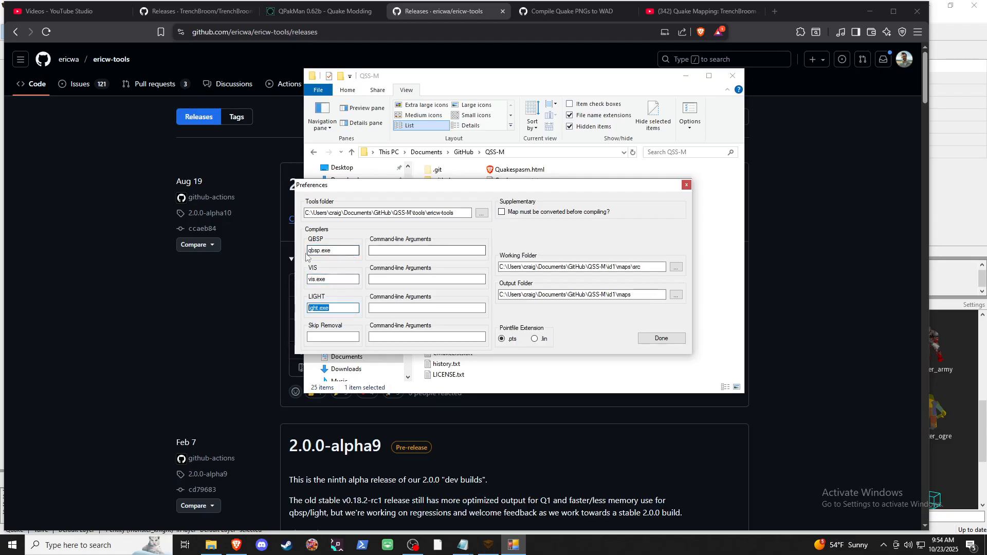
pyautogui.click(383, 251)
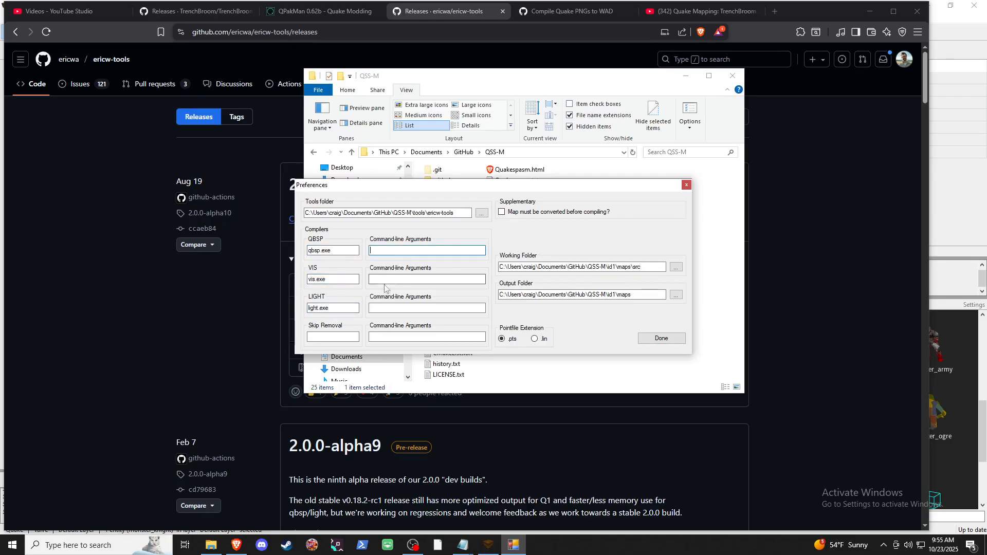
pyautogui.click(385, 307)
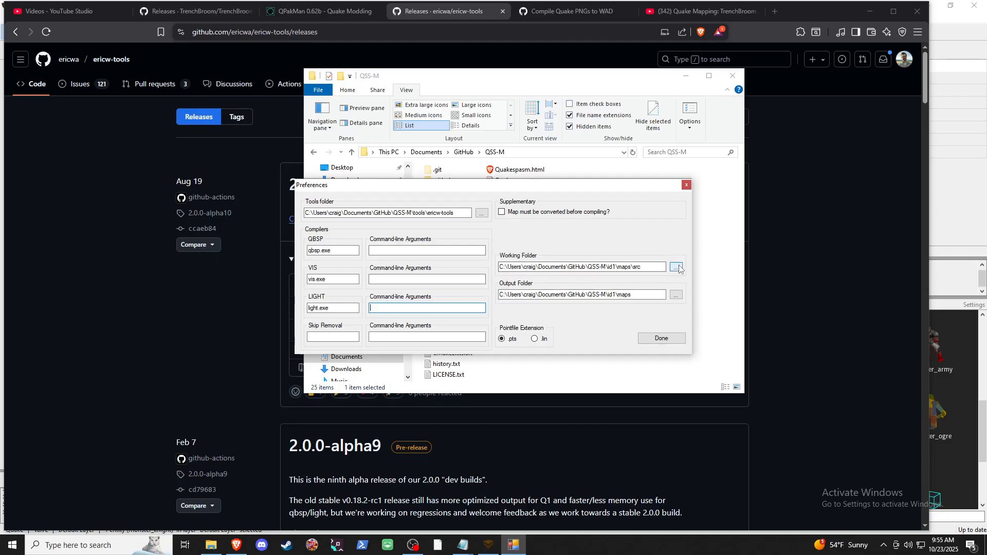
# - Review the Working Folder path to id1\maps\src and the Output Folder path to id1\maps, and accept the preferences
pyautogui.moveTo(658, 267); pyautogui.dragTo(580, 267)
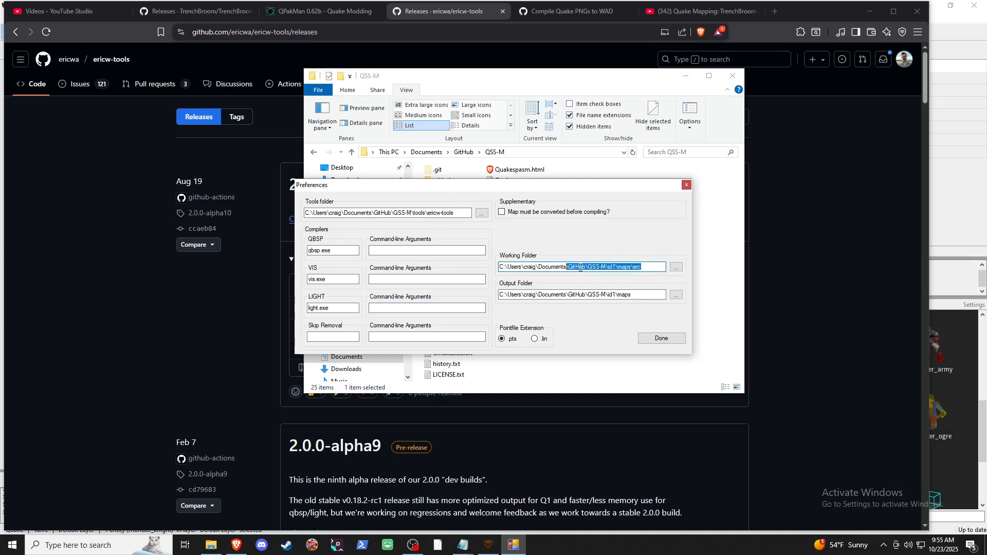
pyautogui.click(649, 267)
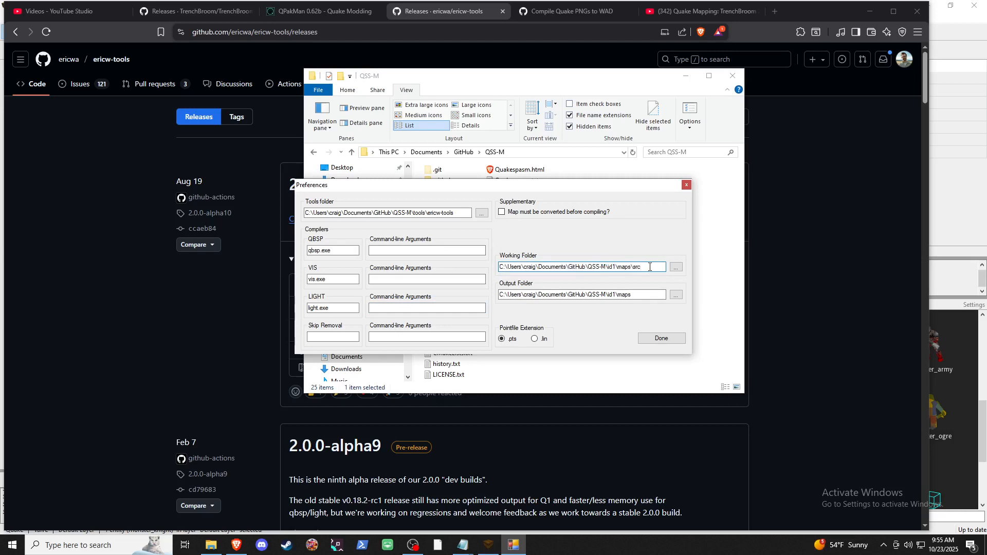
pyautogui.moveTo(649, 268); pyautogui.dragTo(509, 268)
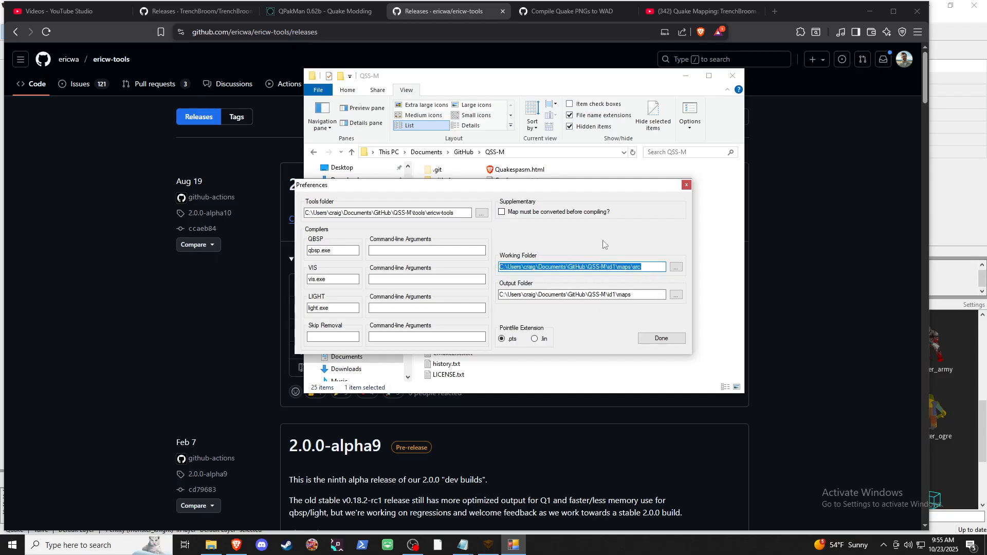
pyautogui.click(638, 294)
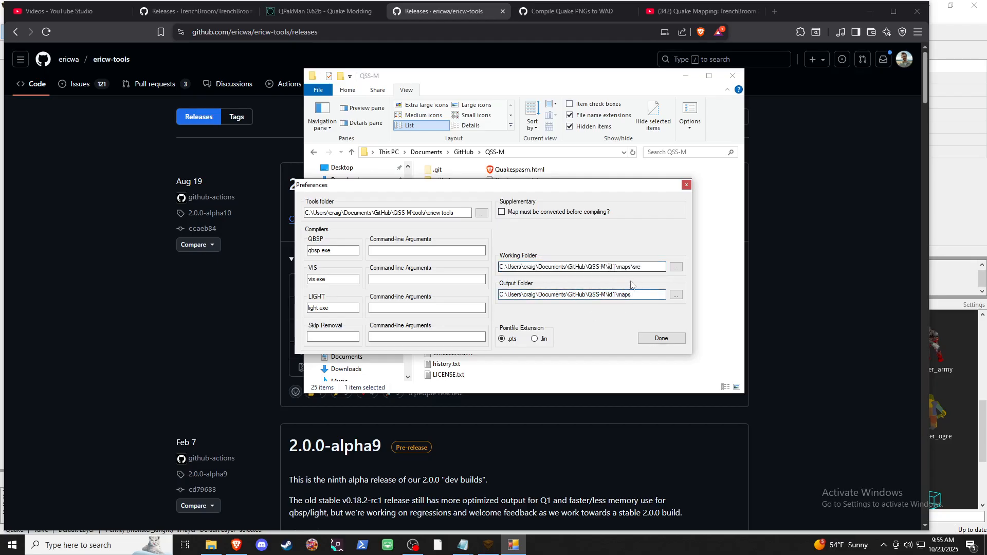
pyautogui.moveTo(633, 295); pyautogui.dragTo(607, 297)
pyautogui.moveTo(644, 267); pyautogui.dragTo(632, 267)
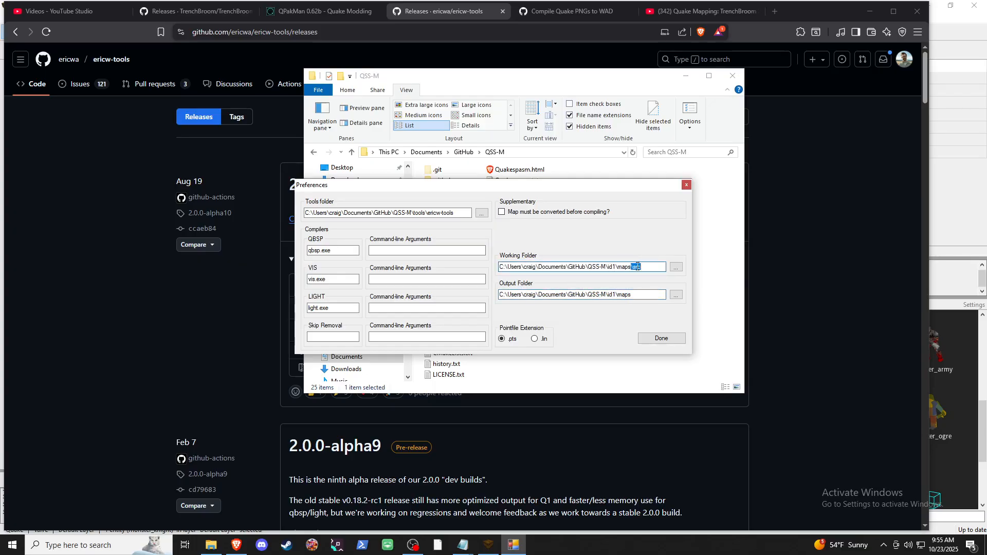
pyautogui.click(634, 295)
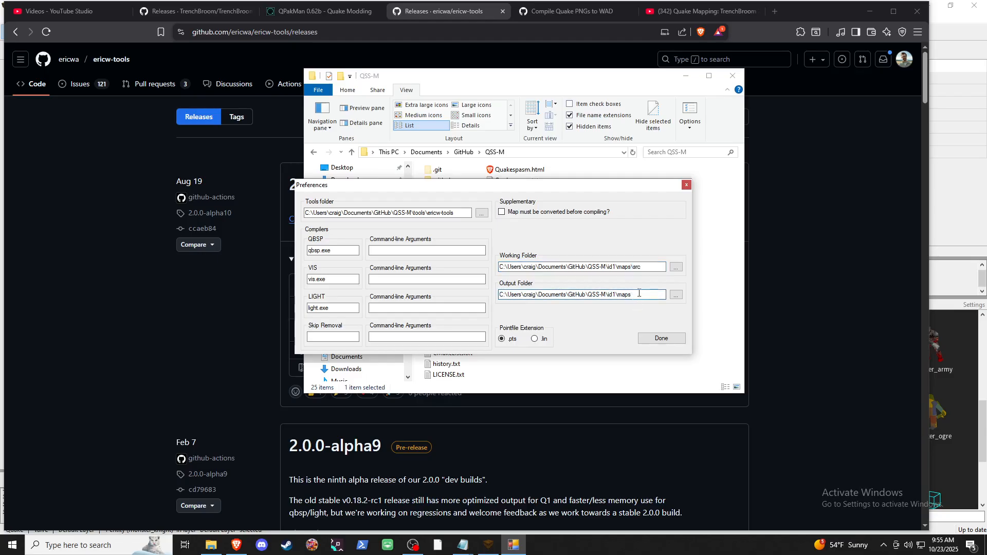
pyautogui.moveTo(635, 294); pyautogui.dragTo(502, 296)
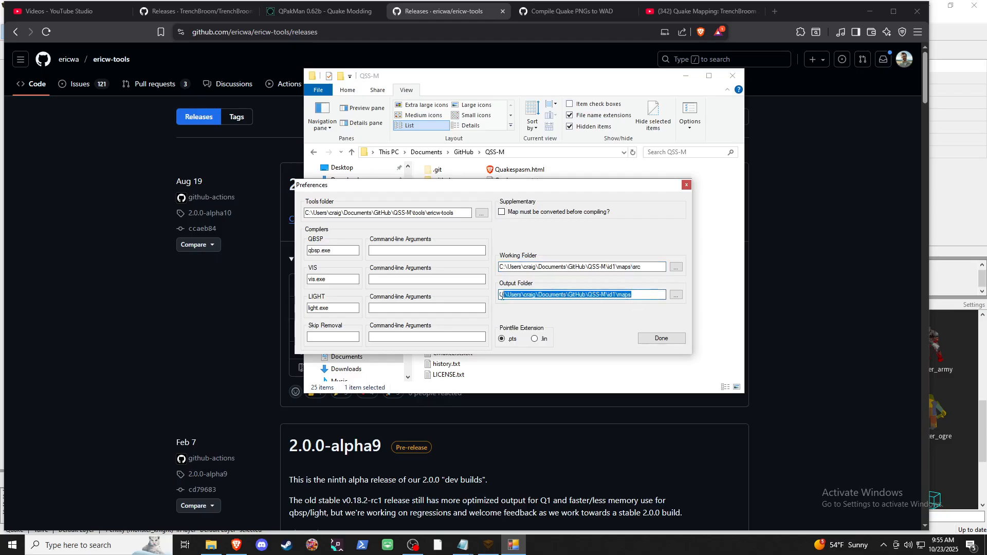
pyautogui.click(609, 294)
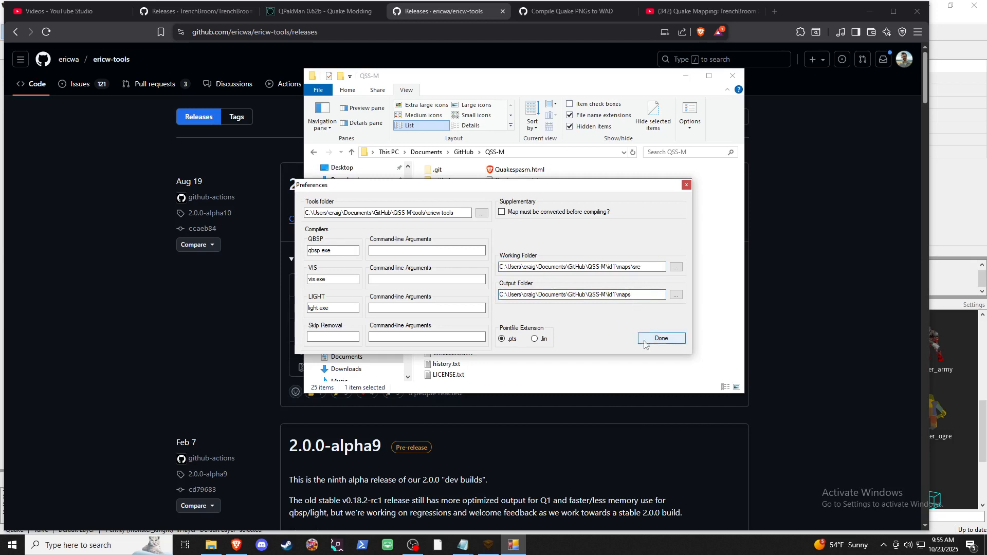
pyautogui.click(661, 339)
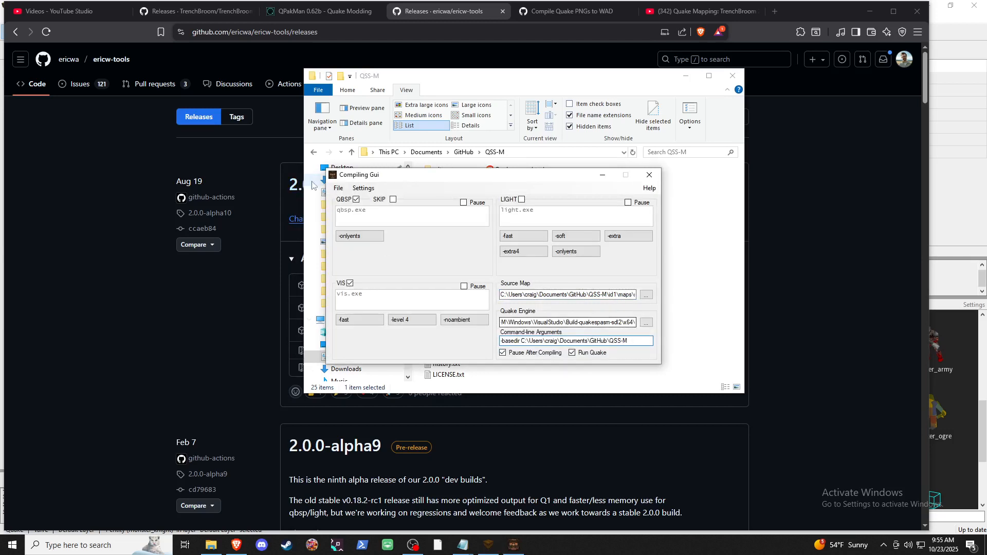
# - Reopen the folder setup to recheck the tools folder path and close it
pyautogui.click(362, 189)
pyautogui.click(382, 200)
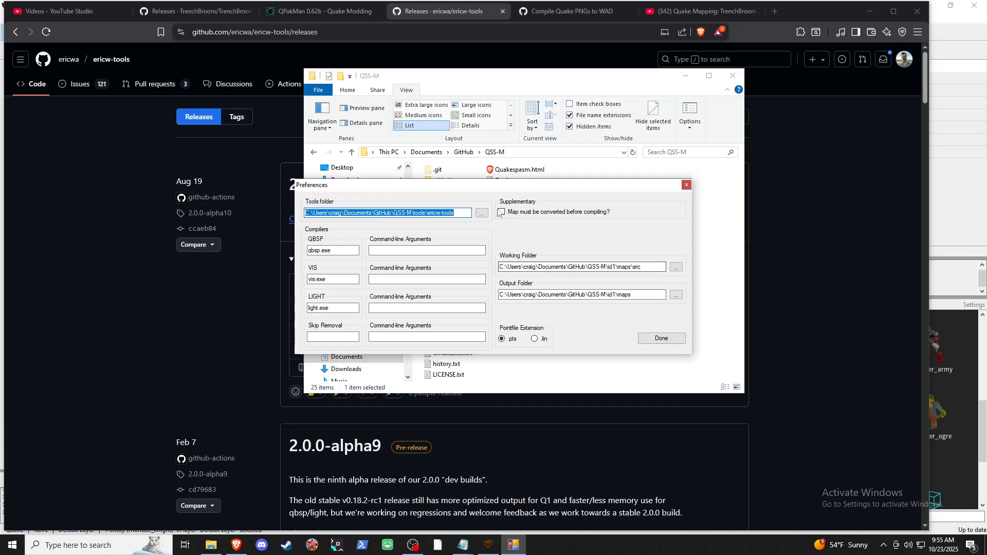
pyautogui.click(662, 338)
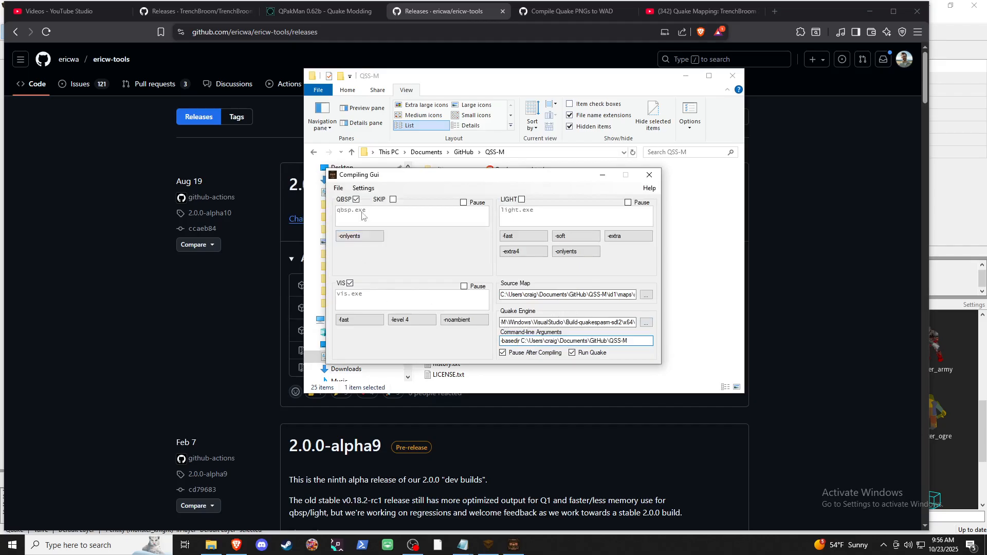
pyautogui.click(339, 188)
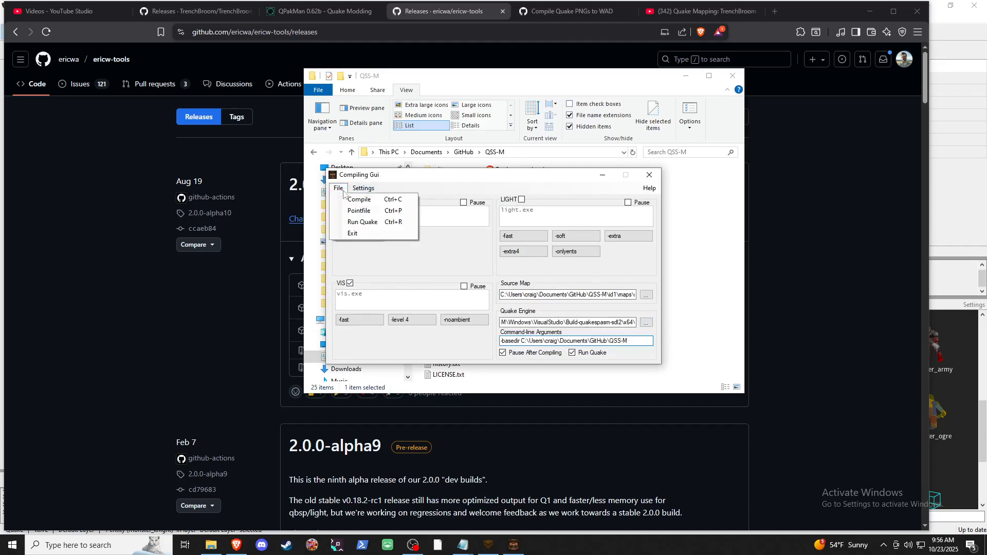
pyautogui.click(362, 221)
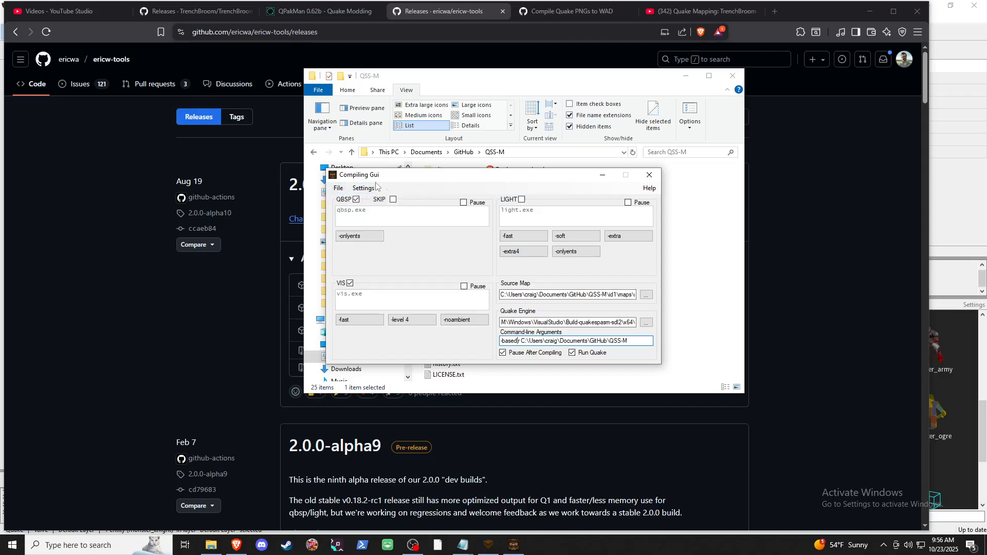
pyautogui.click(338, 188)
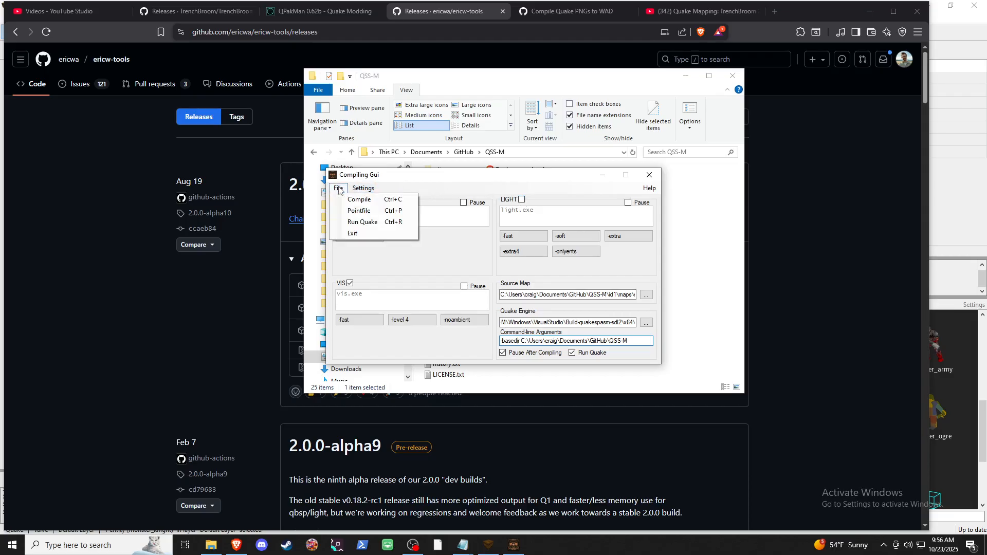
pyautogui.click(546, 182)
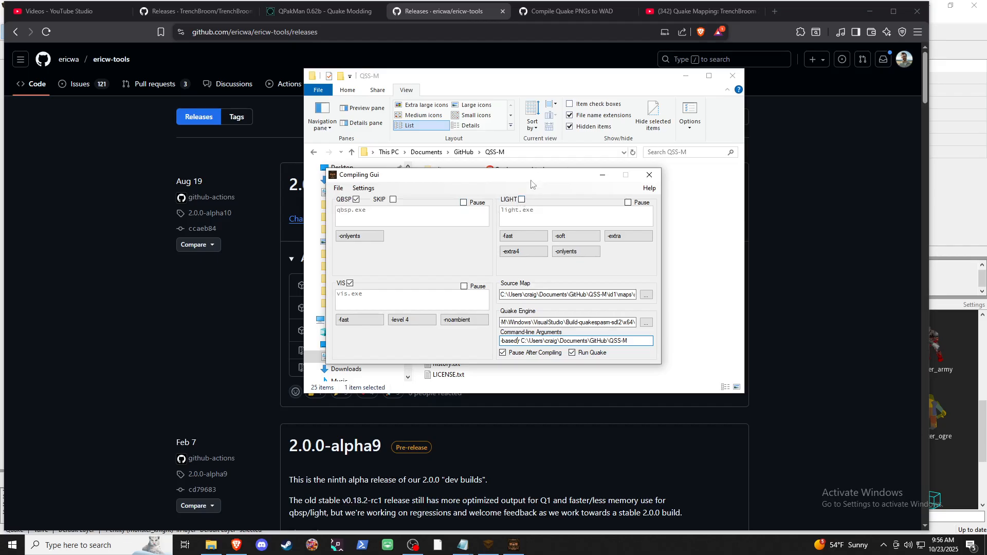
# - Compile the source map with QBSP and VIS enabled
pyautogui.click(342, 191)
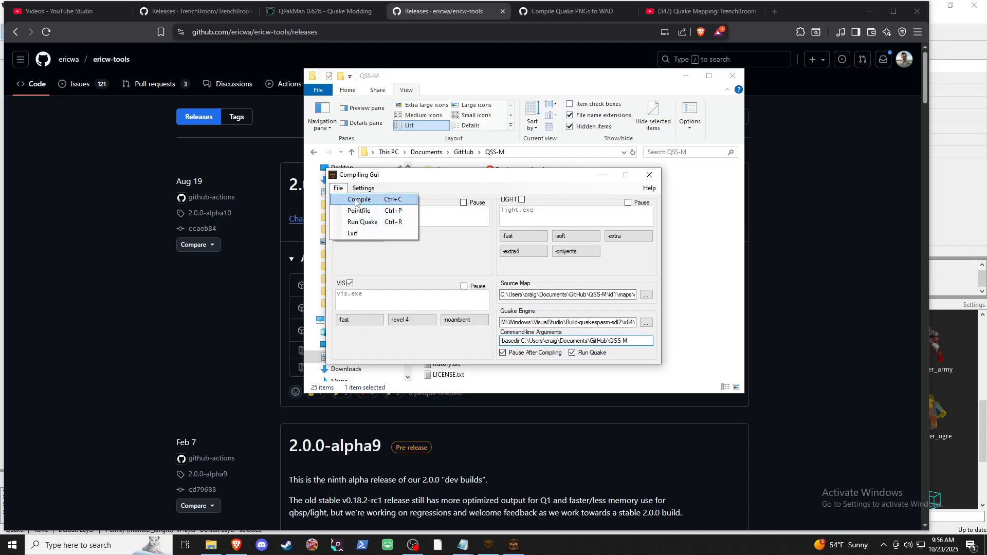
pyautogui.click(357, 200)
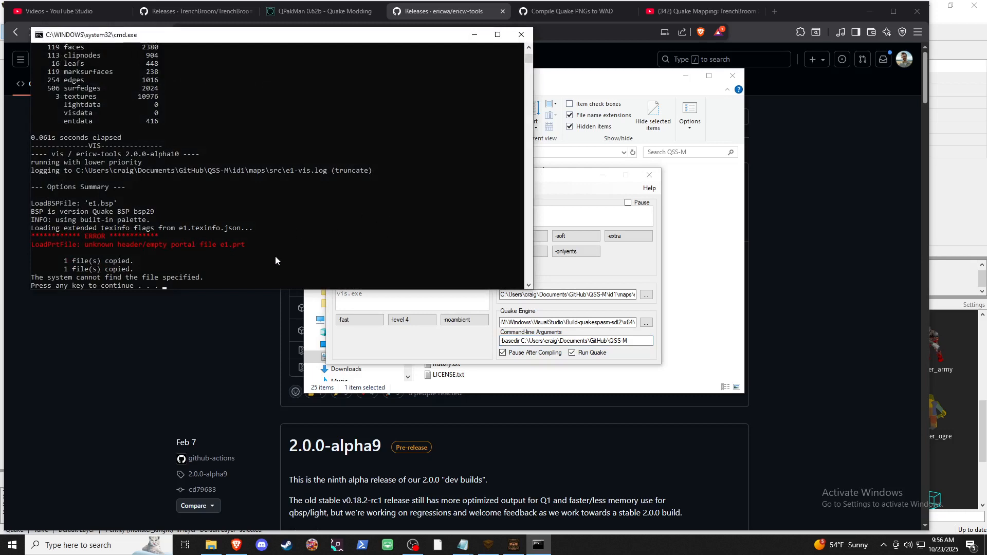
# - Examine the compile log from the QBSP input and output files down to the VIS section's LoadPrtFile error
pyautogui.click(271, 257)
pyautogui.scroll(8, 195, 183)
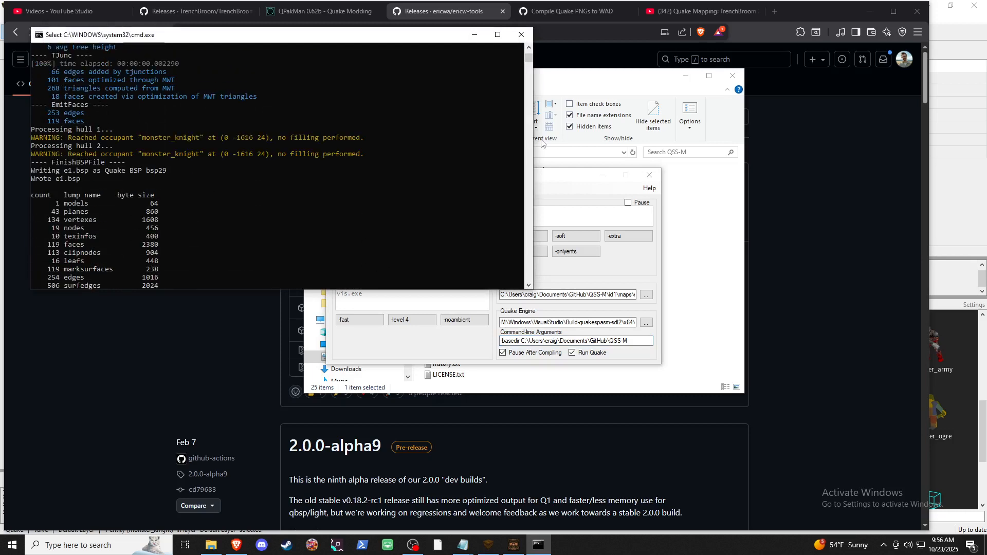
pyautogui.moveTo(530, 66); pyautogui.dragTo(529, 52)
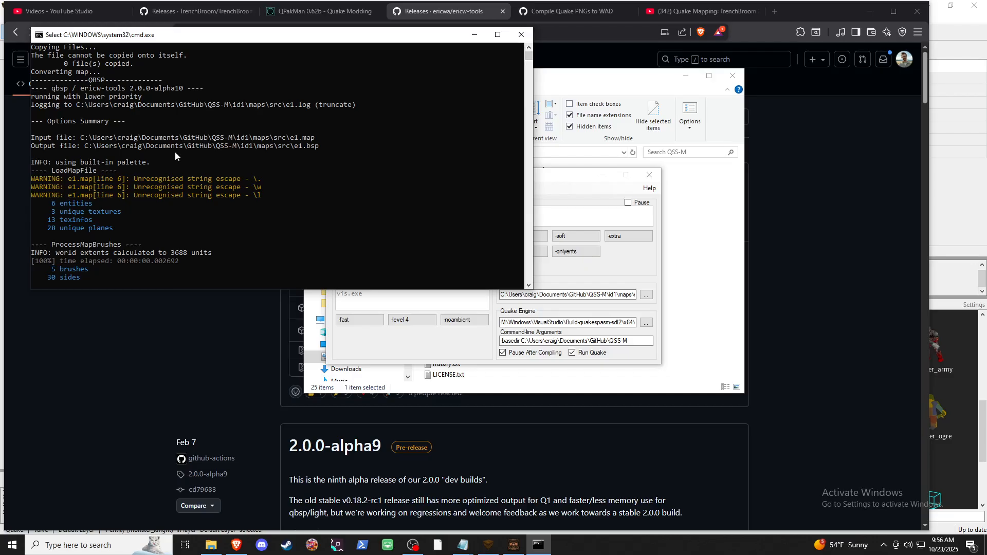
pyautogui.scroll(-5, 174, 152)
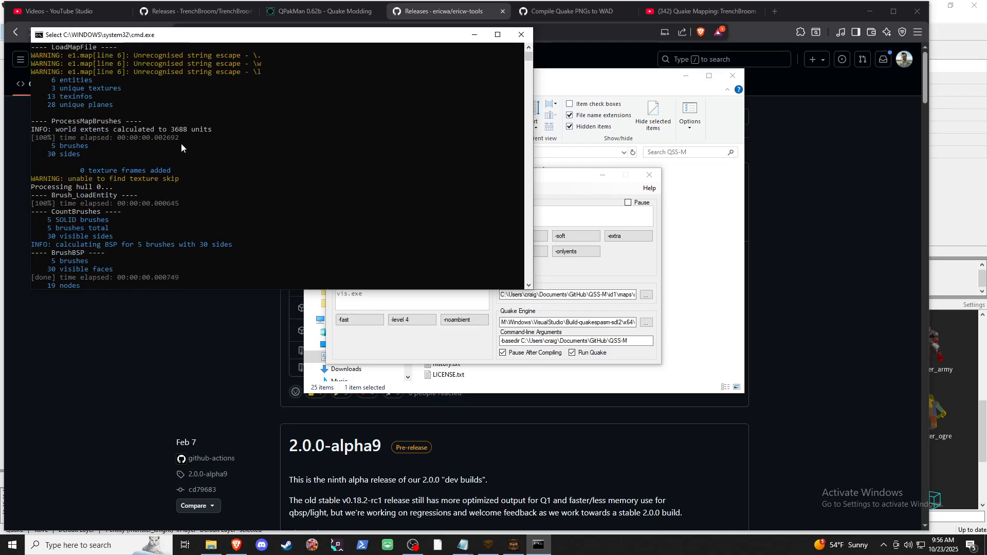
pyautogui.scroll(-7, 181, 146)
pyautogui.scroll(-15, 181, 144)
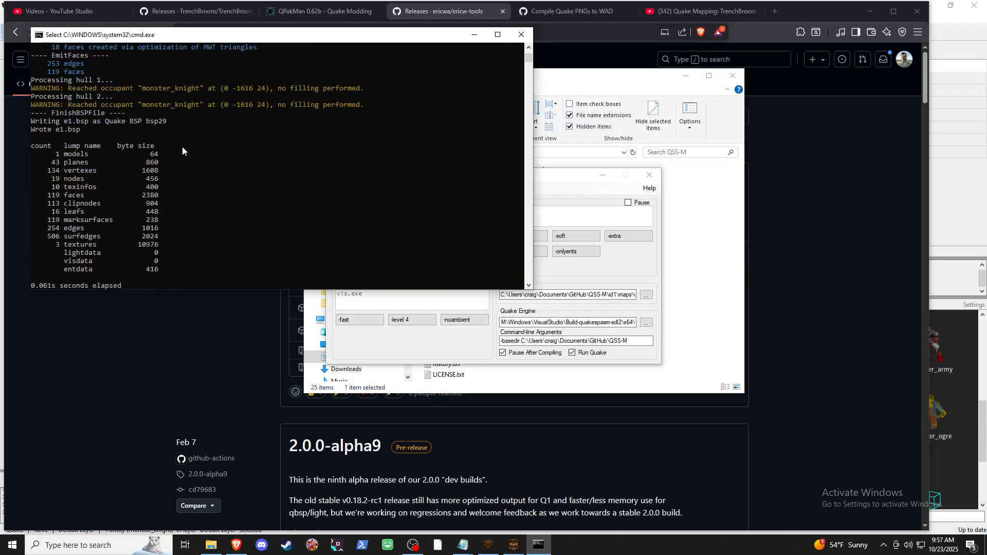
pyautogui.scroll(-8, 230, 134)
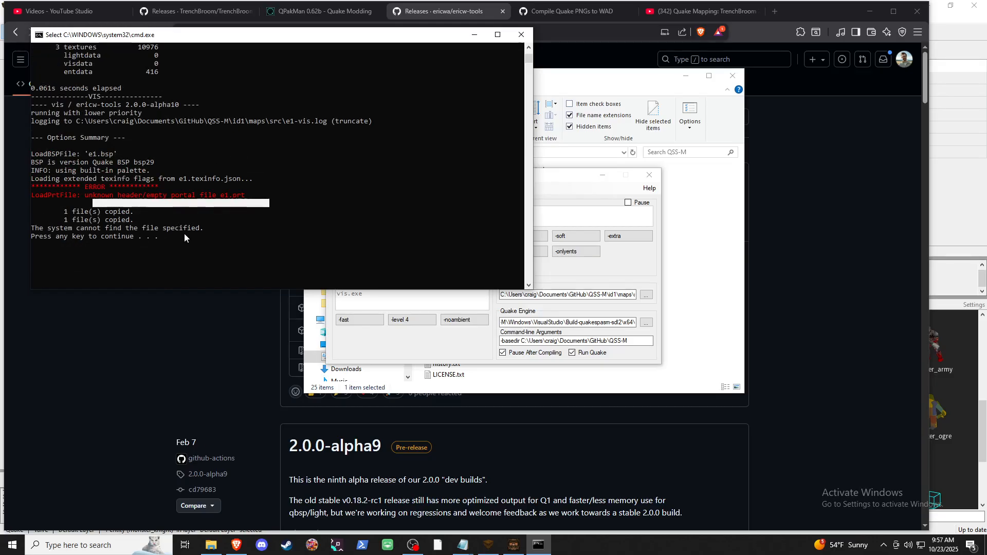
pyautogui.moveTo(184, 233); pyautogui.dragTo(107, 204)
pyautogui.click(226, 234)
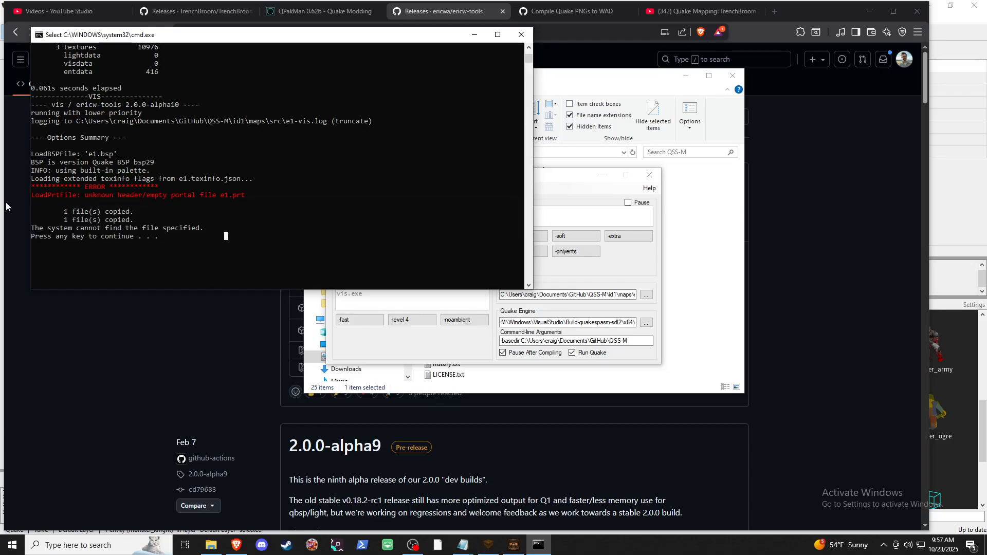
pyautogui.moveTo(268, 195); pyautogui.dragTo(30, 196)
# - Continue past the console's pause to launch the compiled map in the Quake engine
pyautogui.click(259, 196)
pyautogui.press('space')
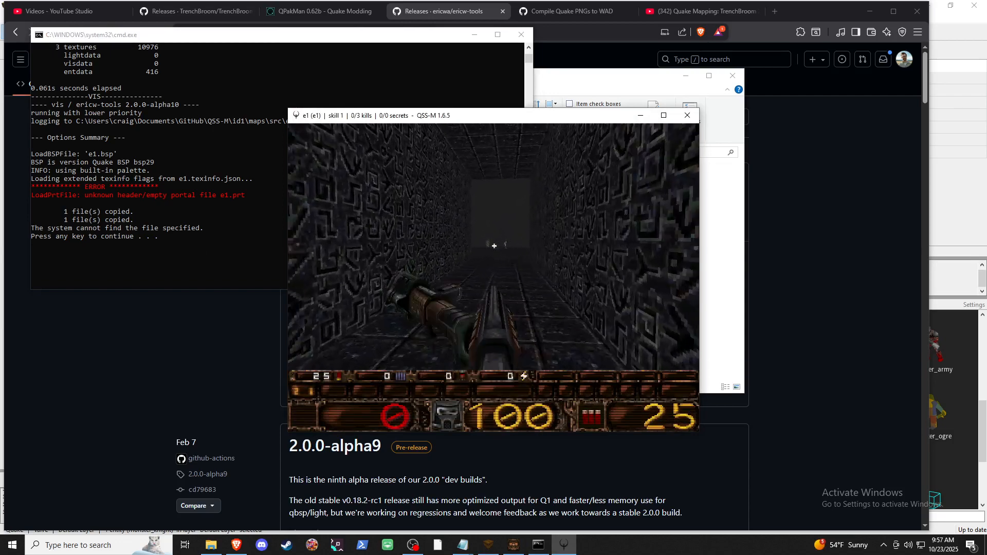
# - Playtest the map by walking down the corridor, picking up the rocket launcher and firing rockets at the knights and surrounding geometry
pyautogui.press('w')
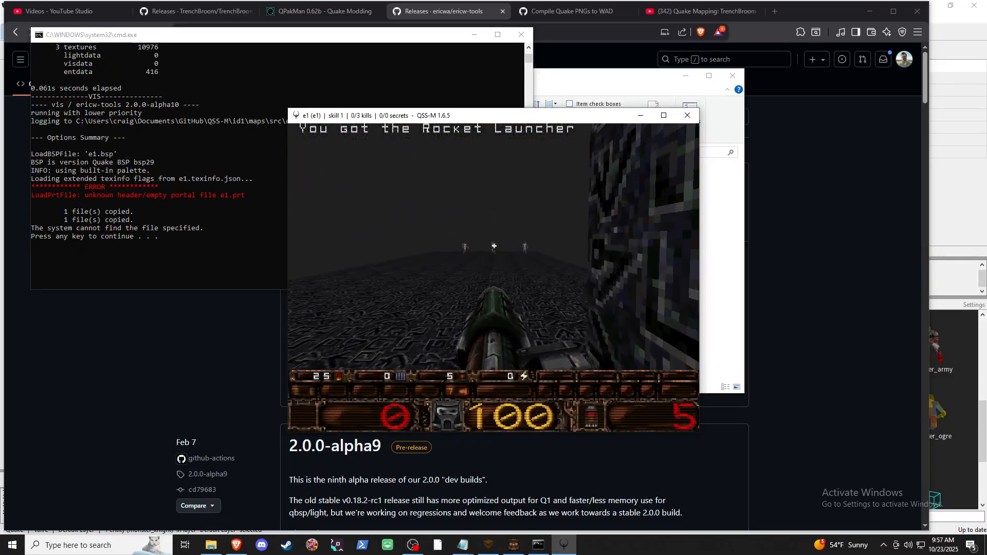
pyautogui.click(493, 247)
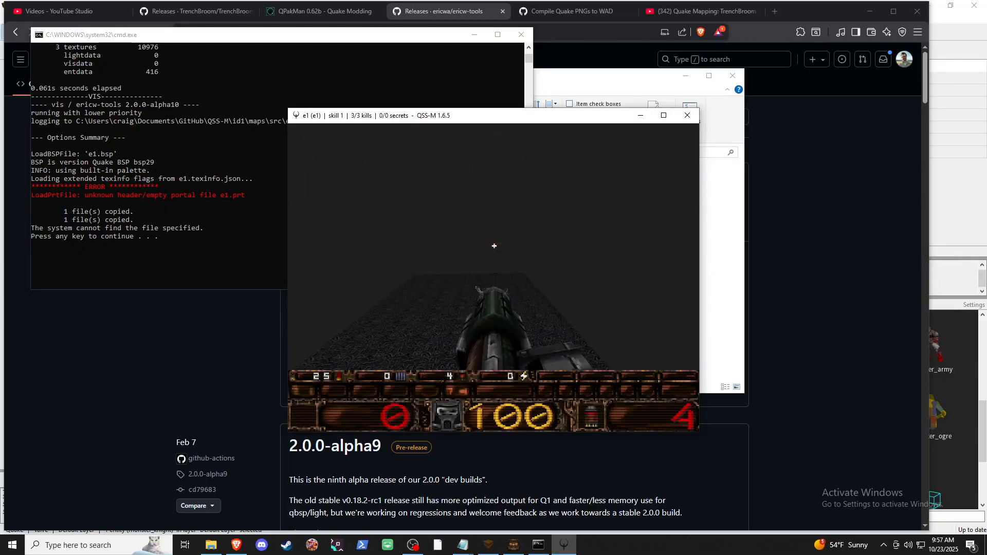
pyautogui.click(493, 246)
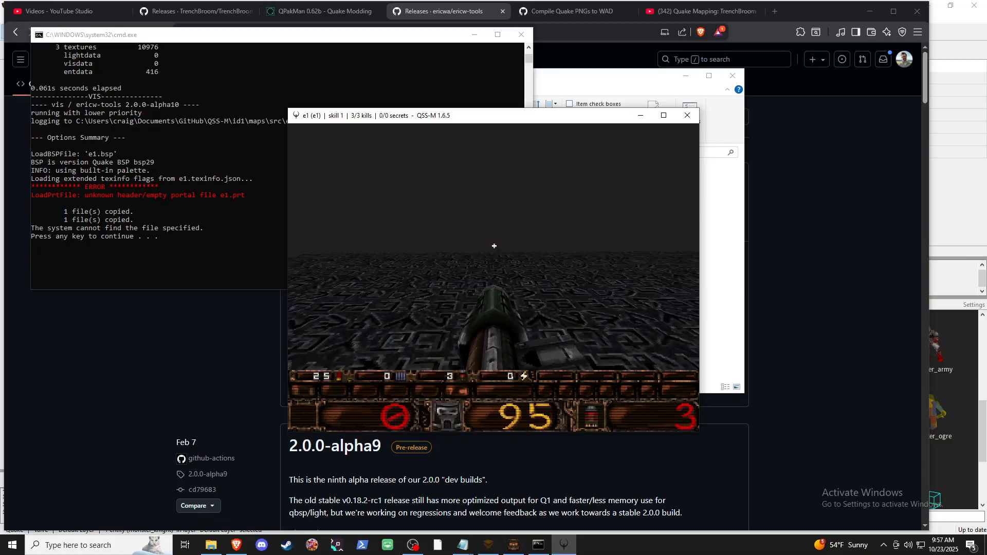
pyautogui.click(494, 246)
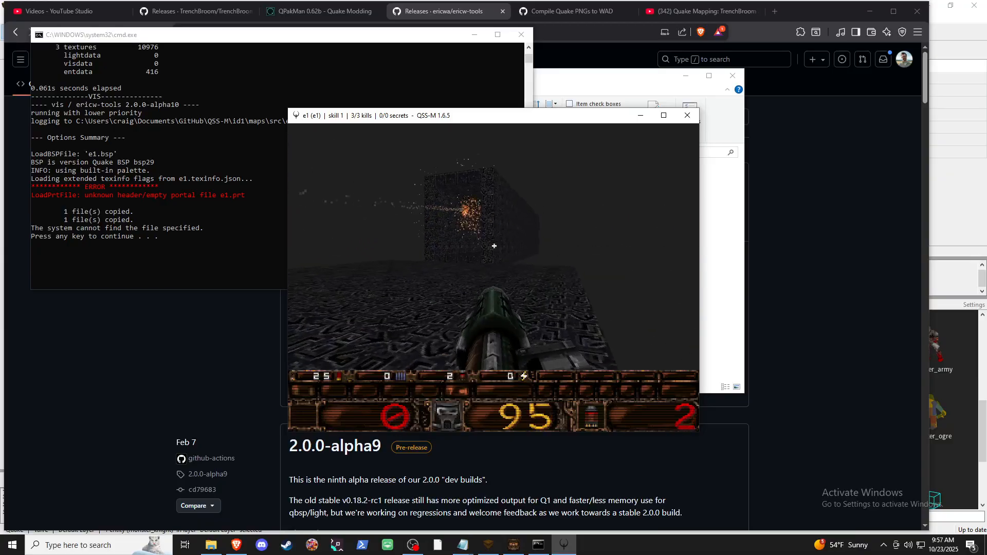
pyautogui.press('w')
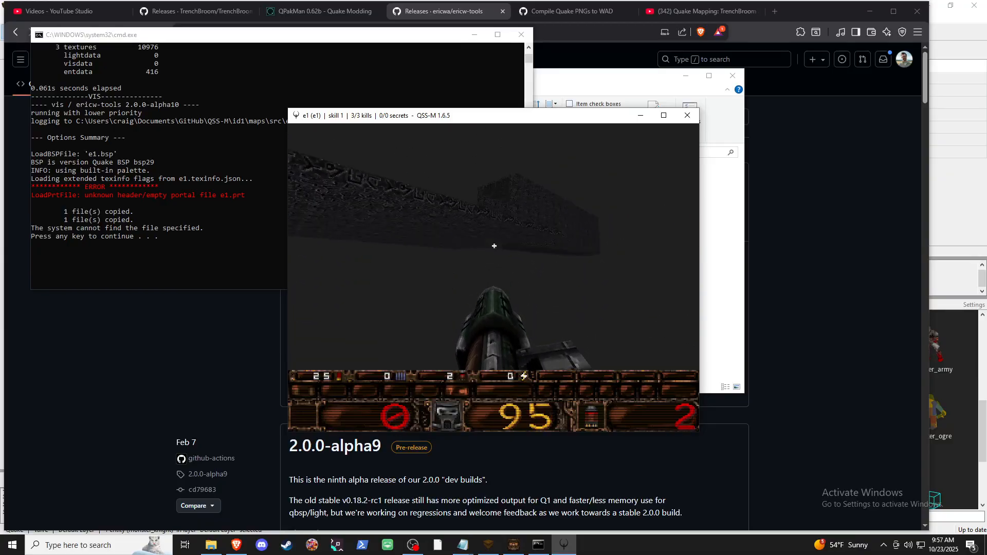
pyautogui.click(493, 246)
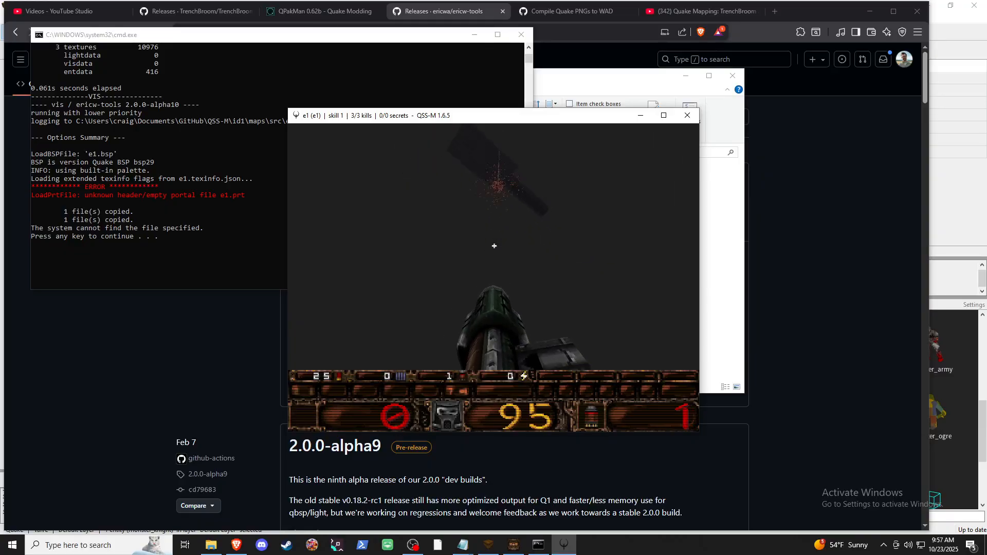
# - Quit the running Quake game and close the Compiling GUI
pyautogui.press('Escape')
pyautogui.press('Up')
pyautogui.press('Return')
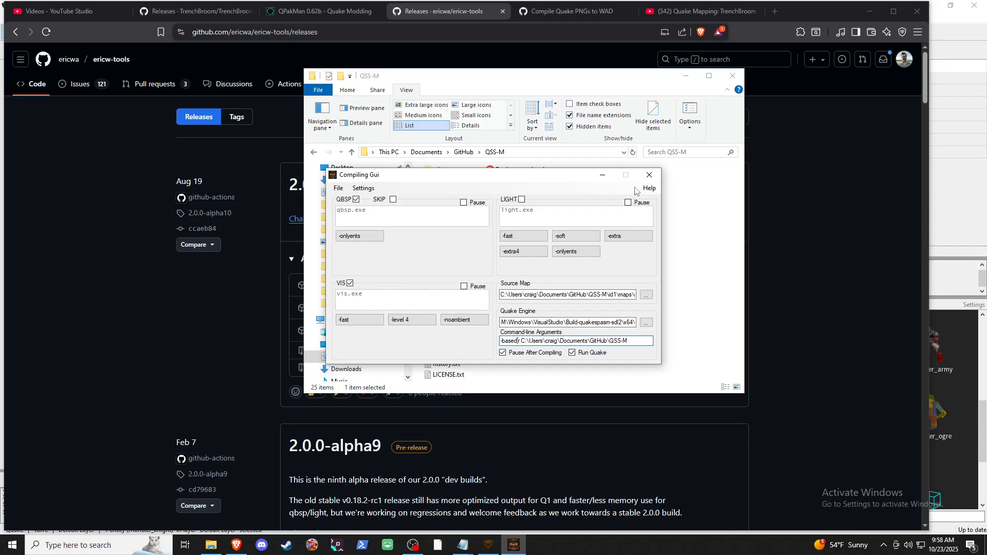
pyautogui.click(648, 175)
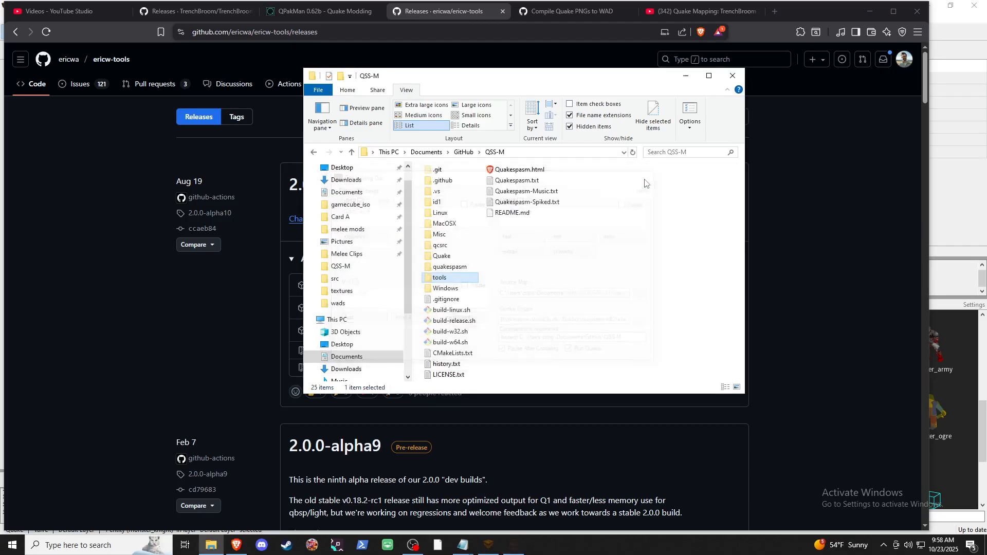
# - Switch to the quake.txt notes and highlight dumptruck_ds in the mapping tutorials entry under Extra Resources
pyautogui.hotkey('alt', 'Tab')
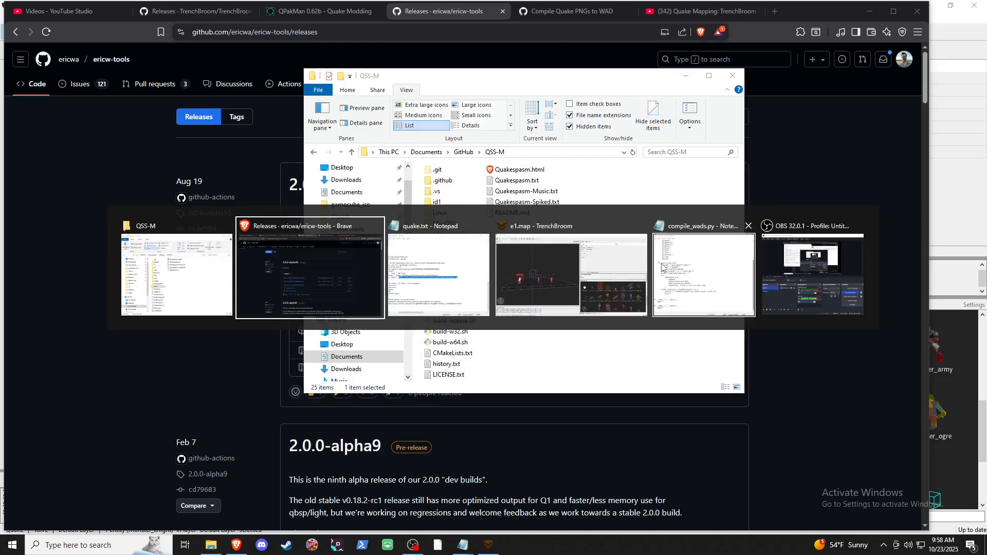
pyautogui.click(420, 272)
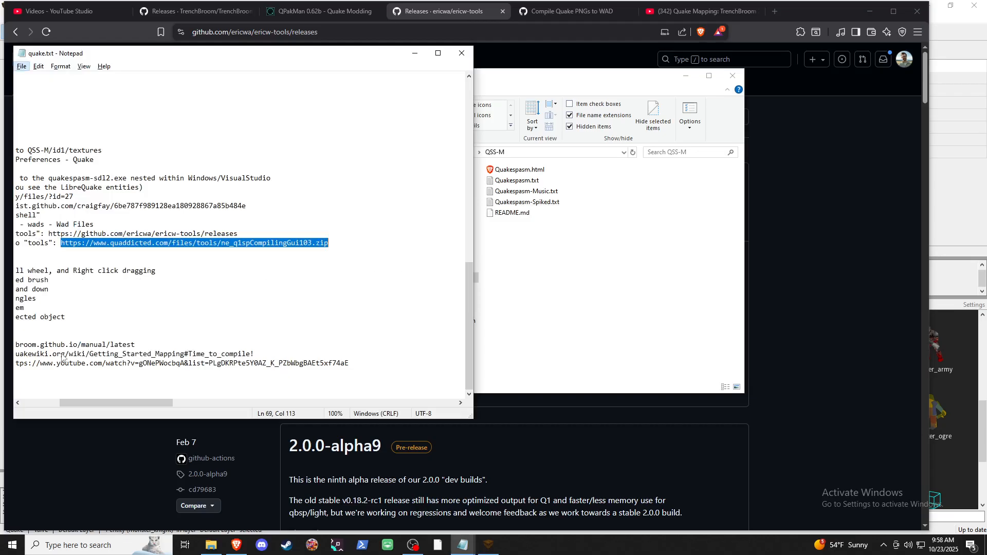
pyautogui.moveTo(125, 405); pyautogui.dragTo(85, 405)
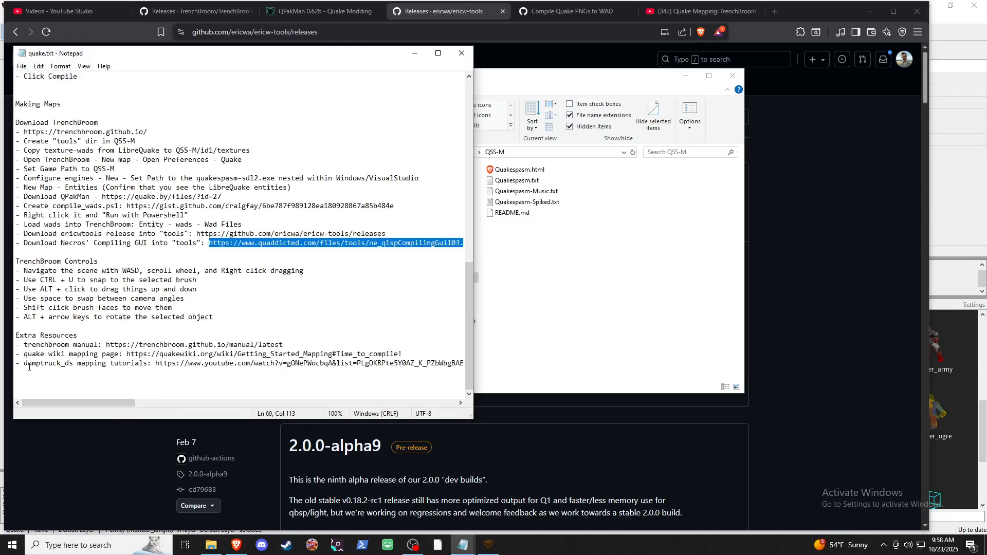
pyautogui.moveTo(24, 364); pyautogui.dragTo(73, 361)
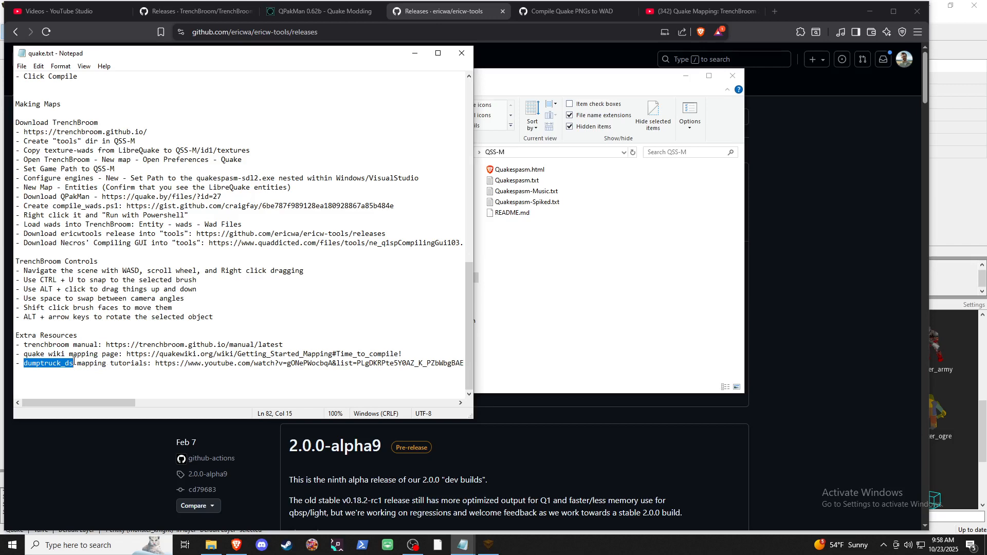
# - Switch to the YouTube page in Brave and look through the videos in the TrenchBroom 2 Tutorials playlist
pyautogui.click(707, 15)
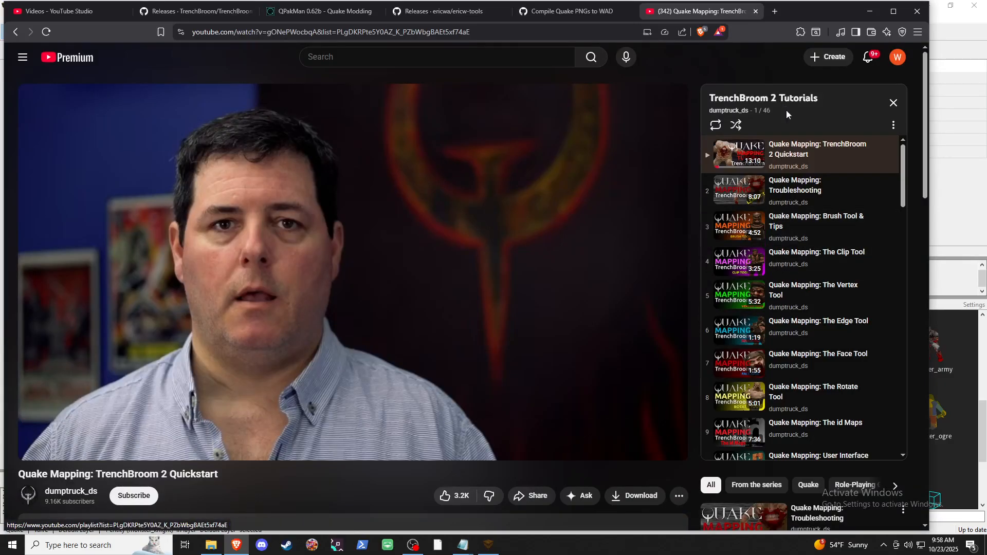
pyautogui.scroll(-8, 765, 226)
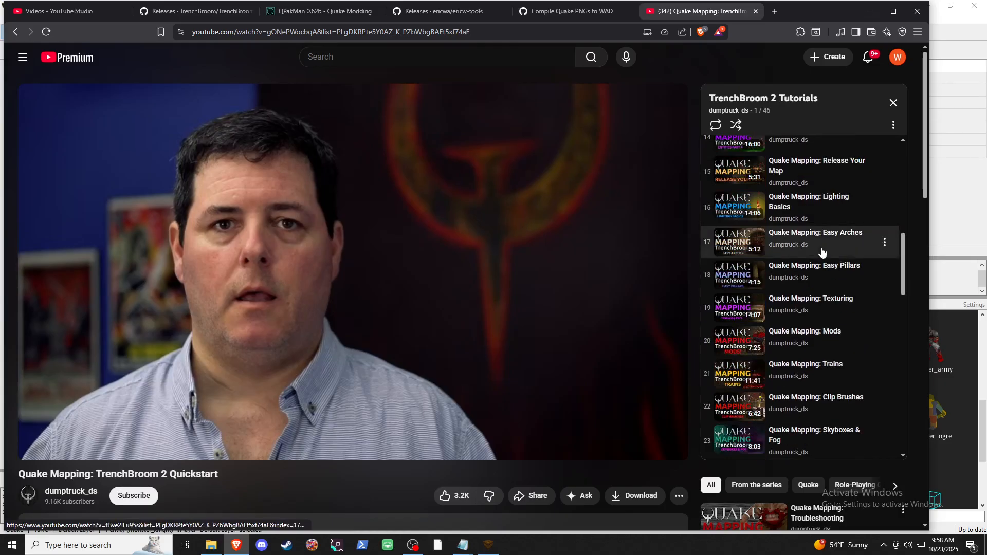
pyautogui.scroll(-15, 821, 252)
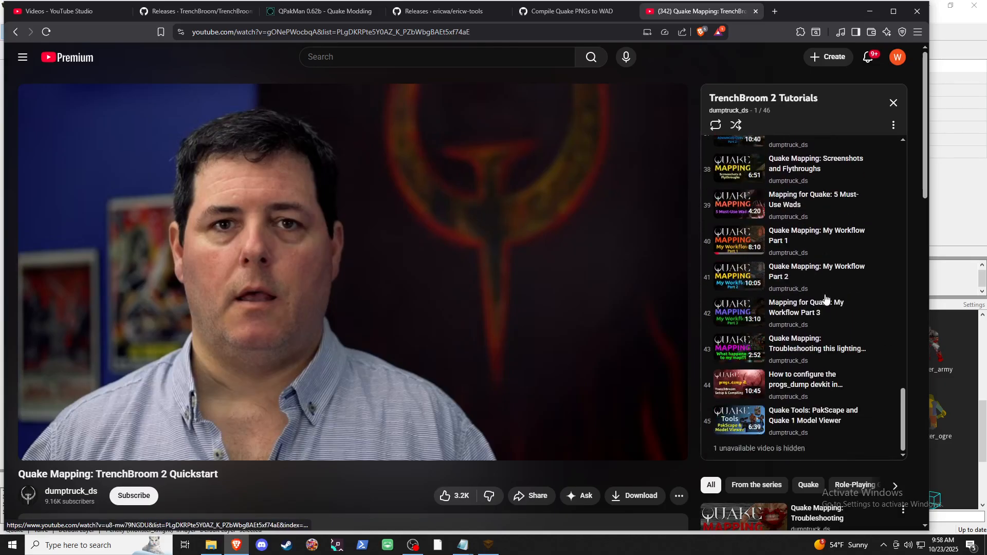
pyautogui.scroll(8, 822, 296)
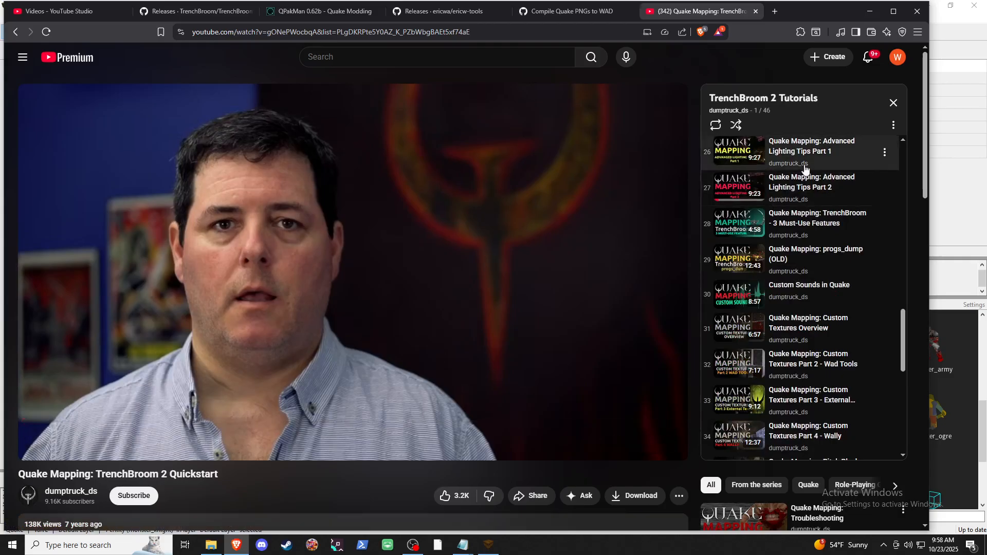
pyautogui.scroll(15, 794, 185)
pyautogui.scroll(3, 791, 191)
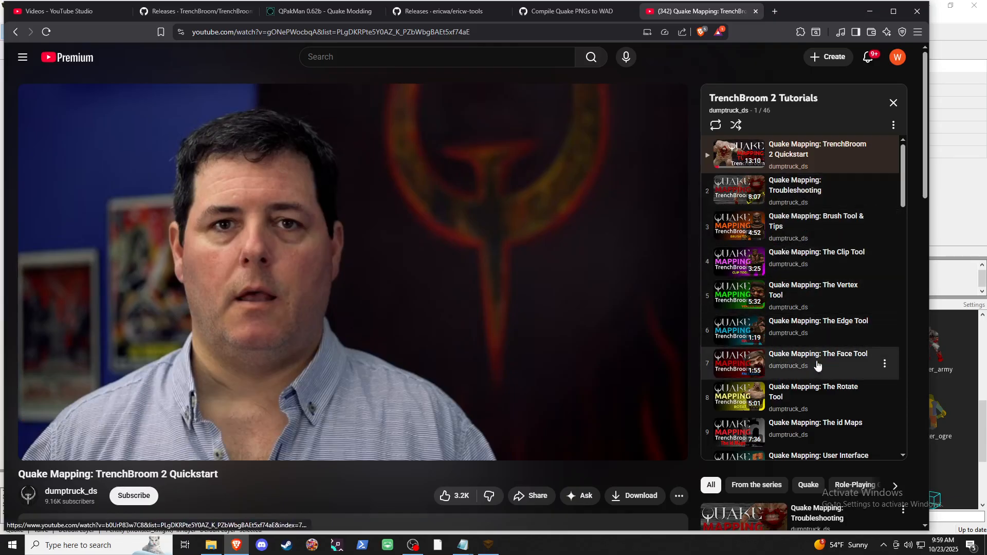
pyautogui.scroll(-2, 786, 336)
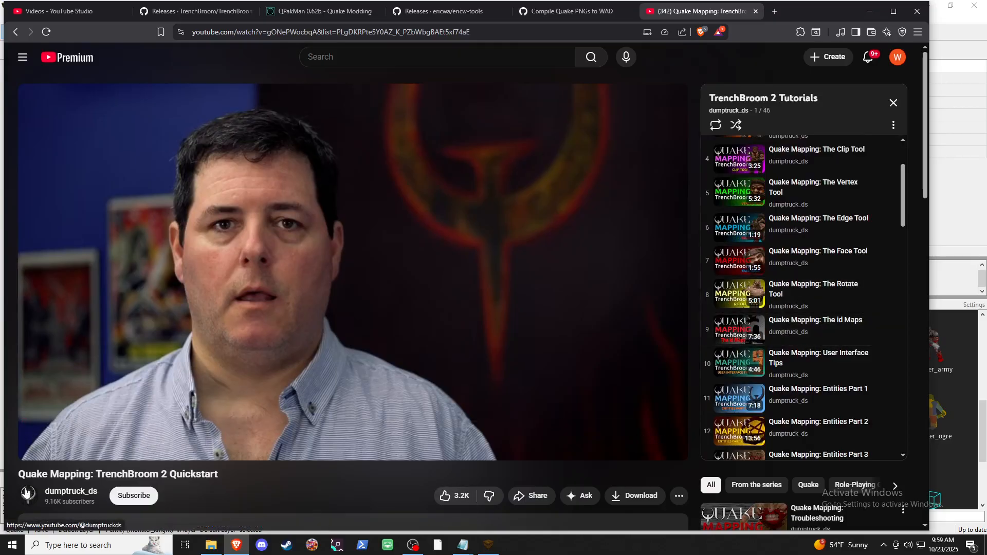
# - Open the dumptruck_ds channel and look over its video sections, from the featured videos down to Giblets and More Quake Content
pyautogui.click(43, 493)
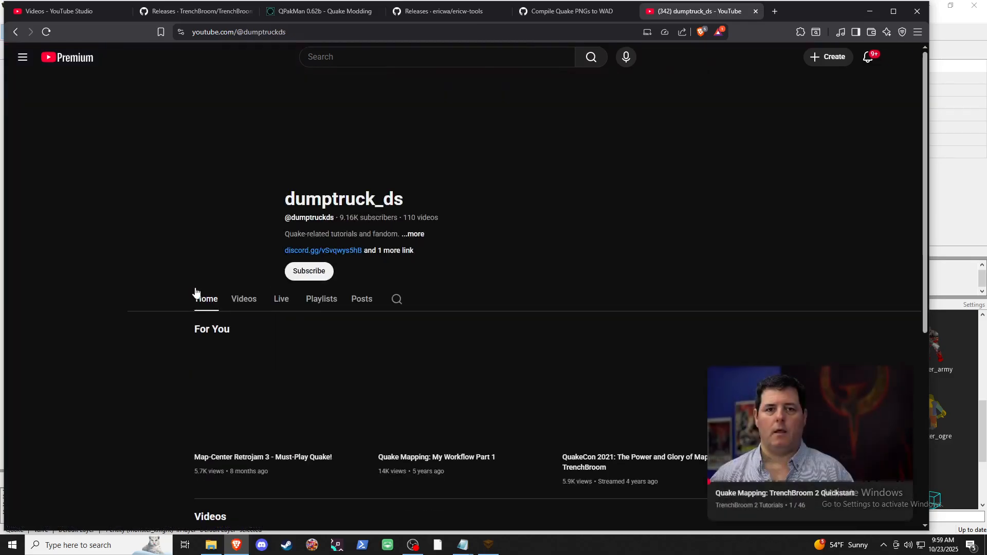
pyautogui.scroll(-8, 319, 308)
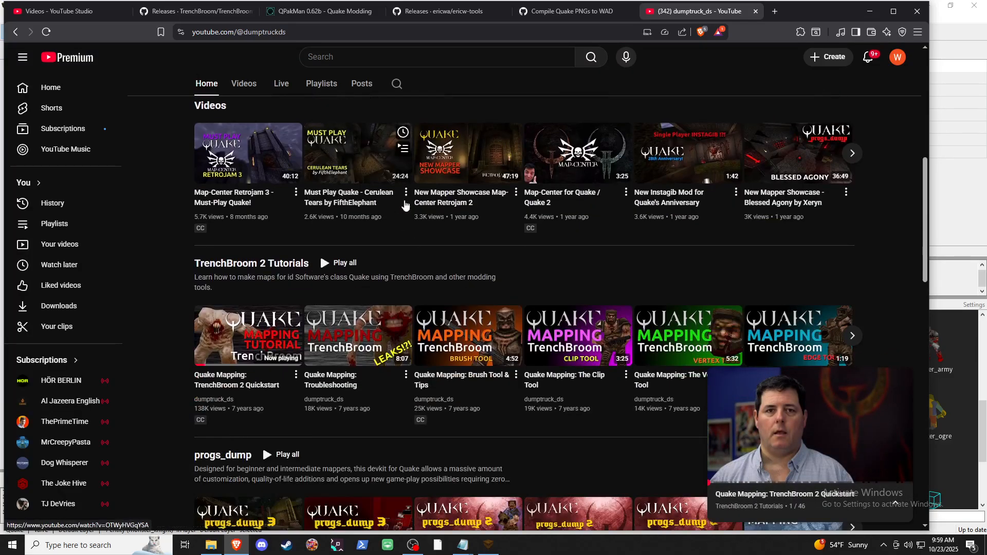
pyautogui.scroll(-6, 611, 262)
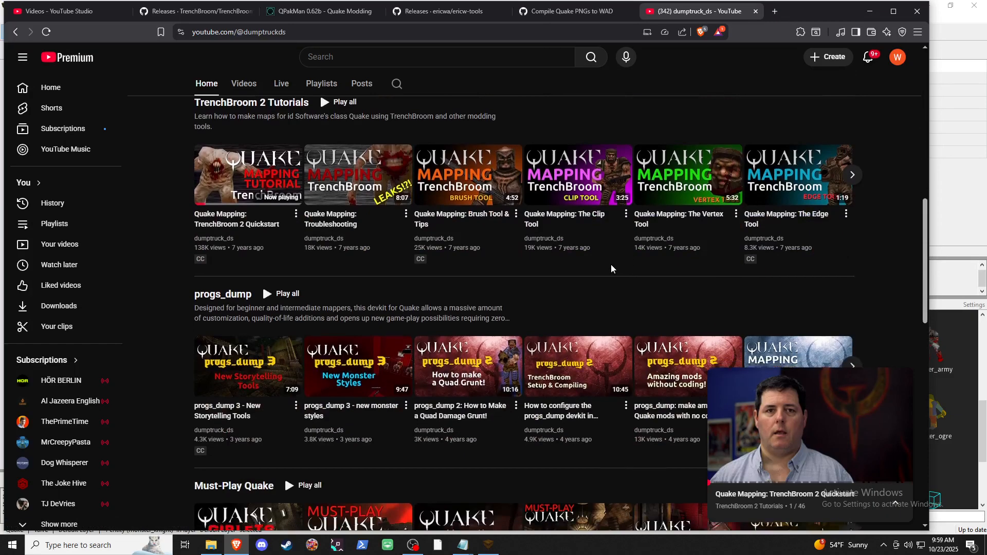
pyautogui.scroll(-3, 382, 279)
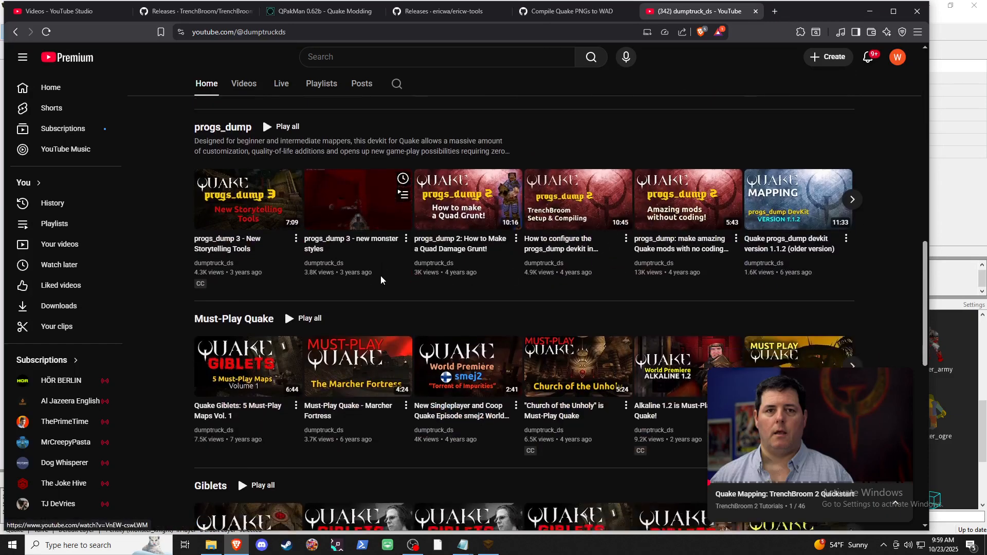
pyautogui.scroll(-2, 384, 278)
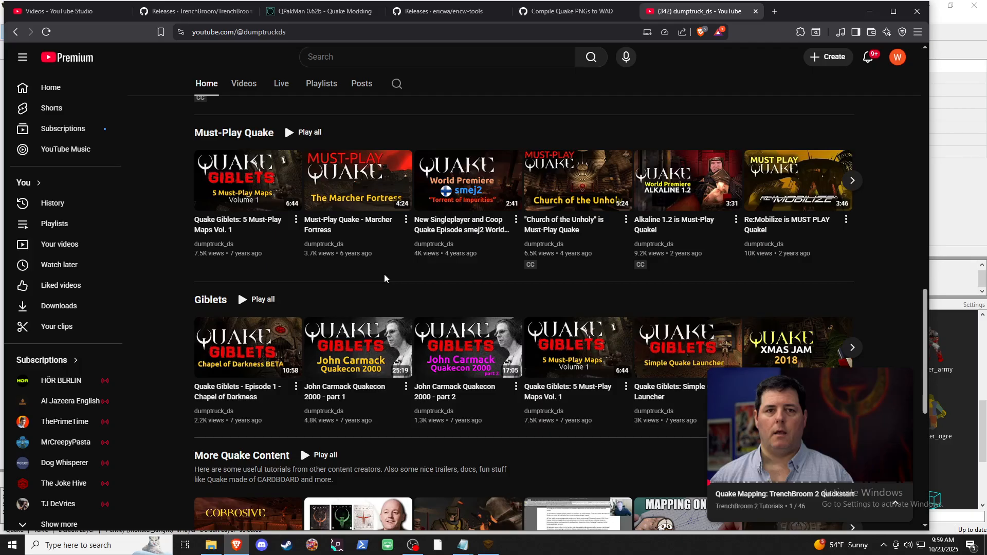
pyautogui.scroll(15, 384, 278)
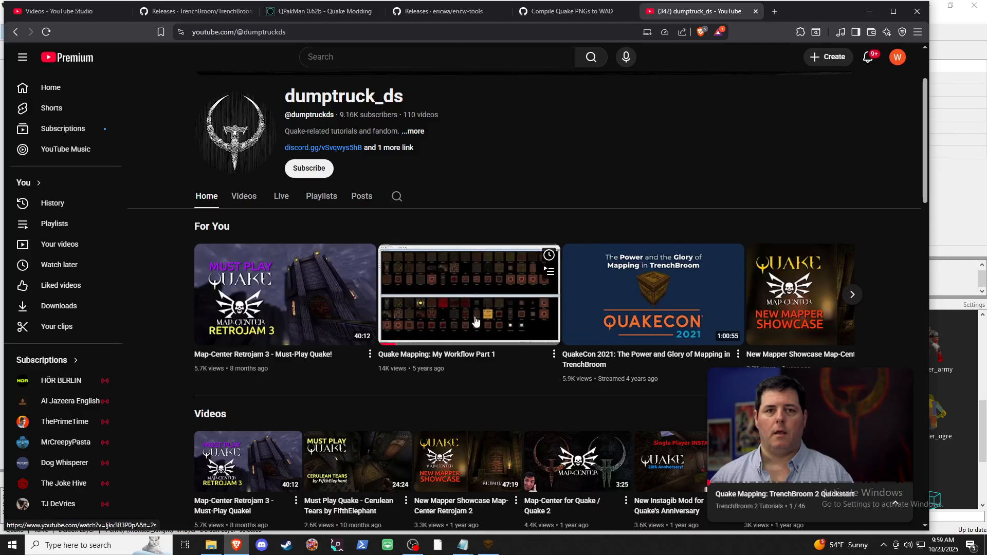
pyautogui.moveTo(496, 294)
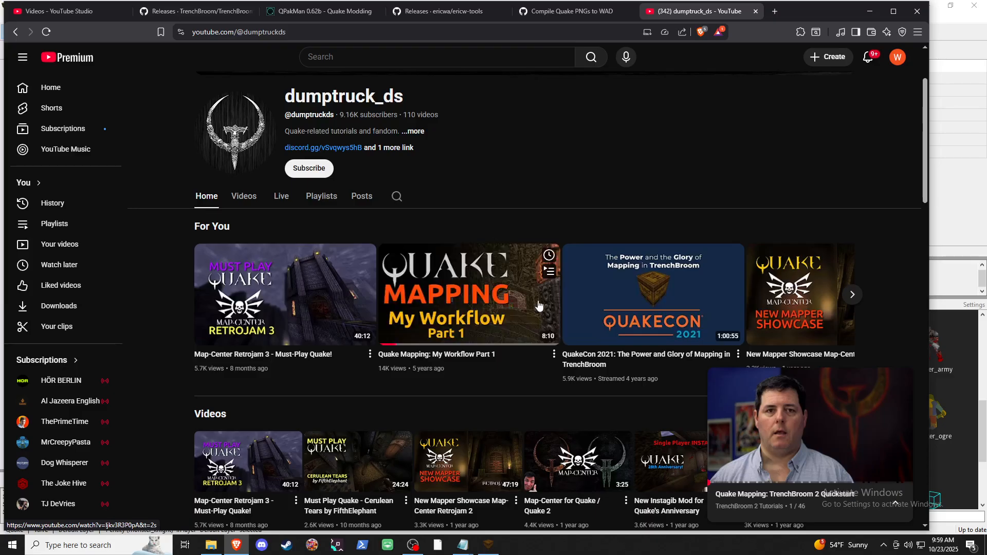
# - Switch to TrenchBroom and look over the knights and the room floor in e1.map
pyautogui.hotkey('alt', 'Tab')
pyautogui.hotkey('alt', 'Tab')
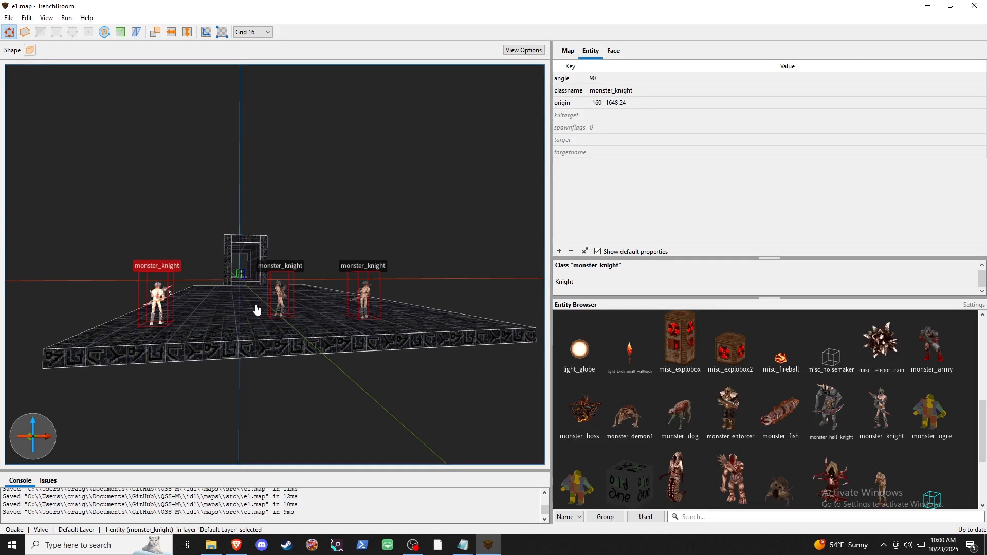
pyautogui.press('a')
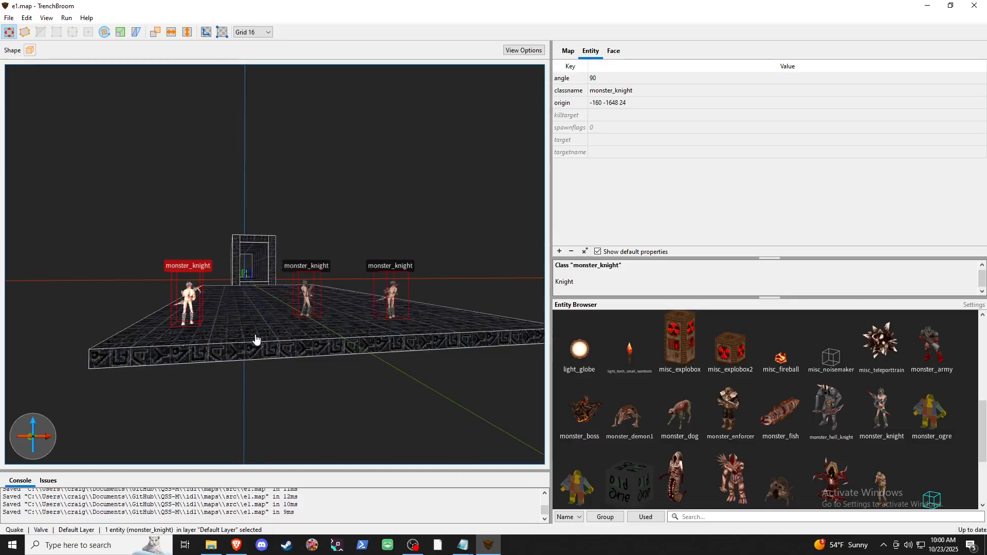
pyautogui.press('a')
pyautogui.press('w')
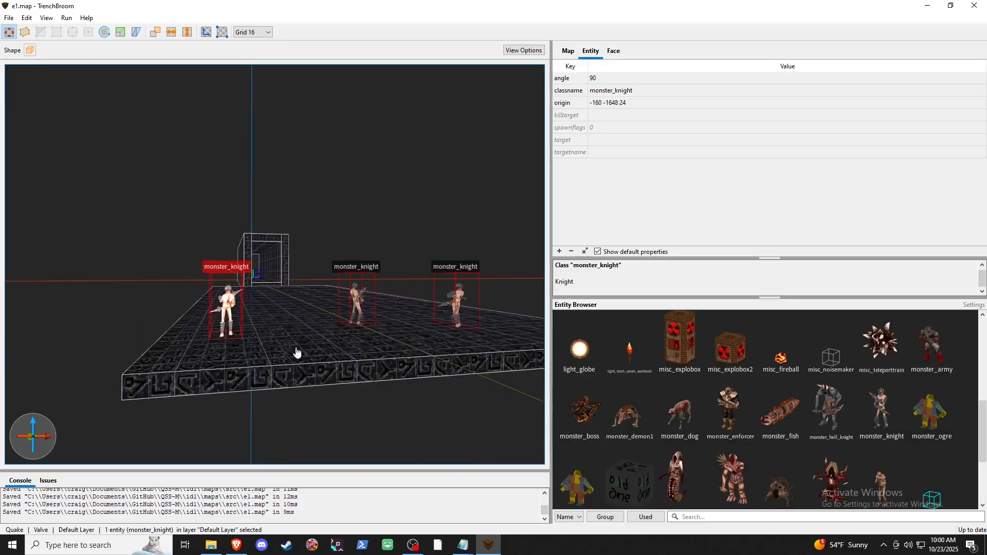
pyautogui.press('d')
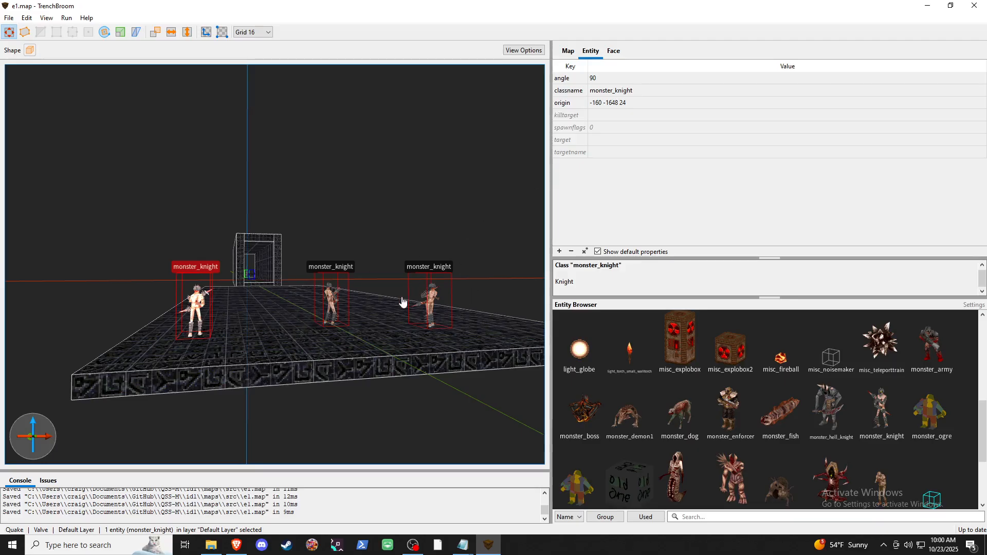
# - Check the map's layer settings, clear the knight selection, and inspect the worldspawn wad property and its lq_metal.wad entry
pyautogui.moveTo(480, 549)
pyautogui.click(611, 51)
pyautogui.click(568, 52)
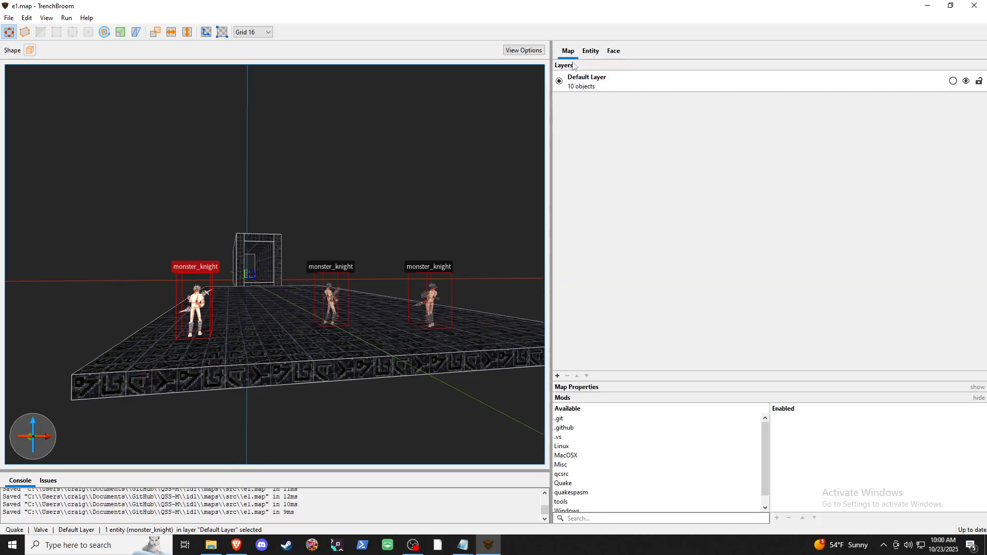
pyautogui.click(591, 51)
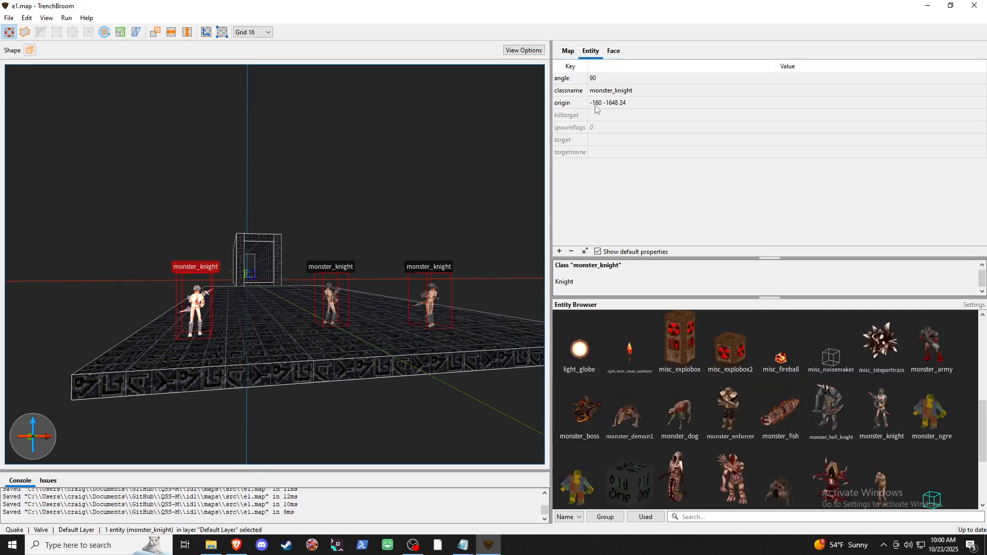
pyautogui.click(374, 162)
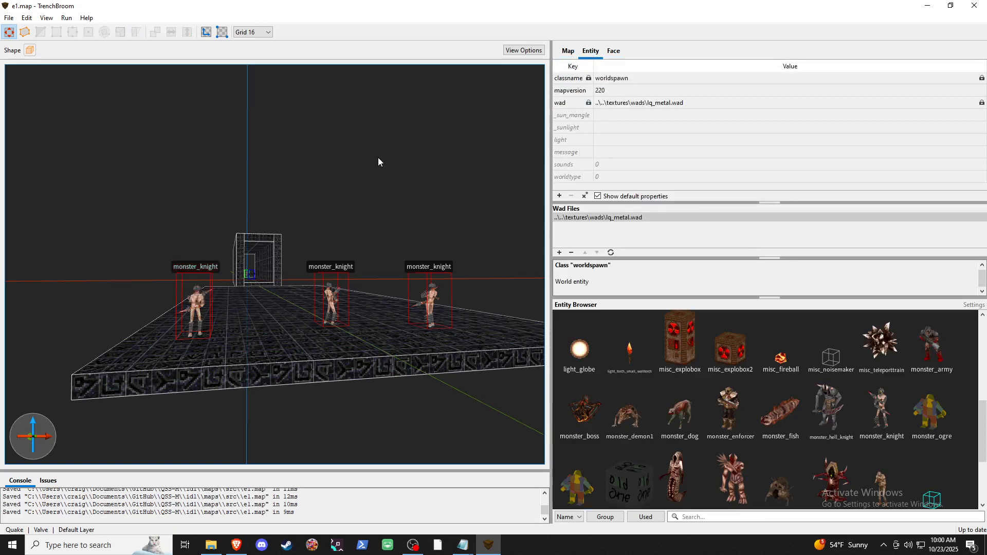
pyautogui.click(575, 104)
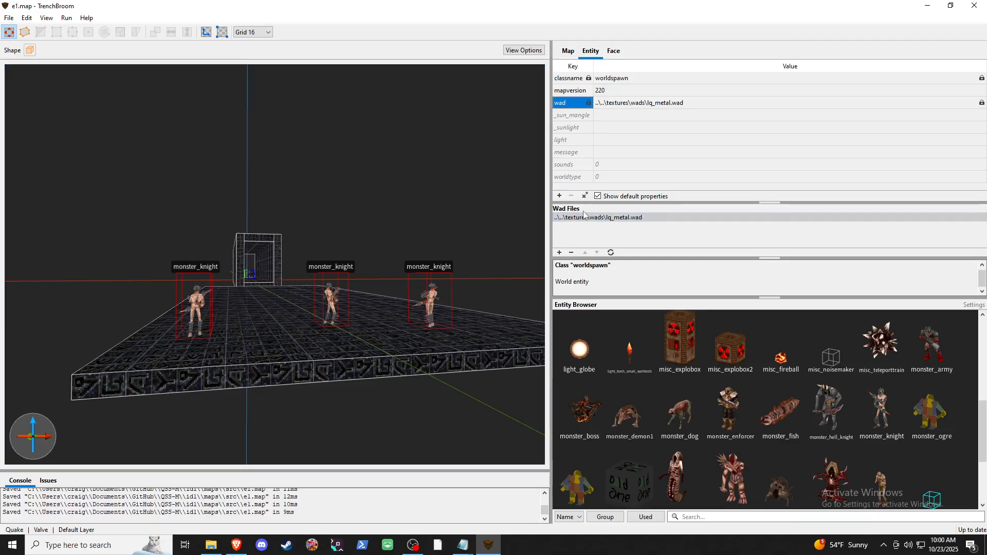
pyautogui.click(606, 218)
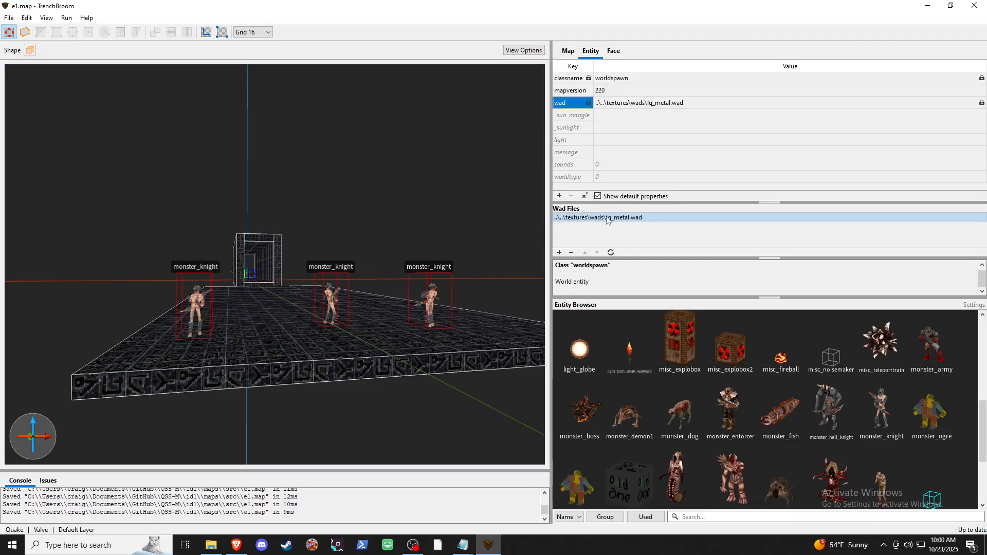
# - Switch to the QSS-M folder in File Explorer and launch ne_q1spCompilingGui103.exe from tools\ne_q1spCompilingGui103
pyautogui.hotkey('alt', 'Tab')
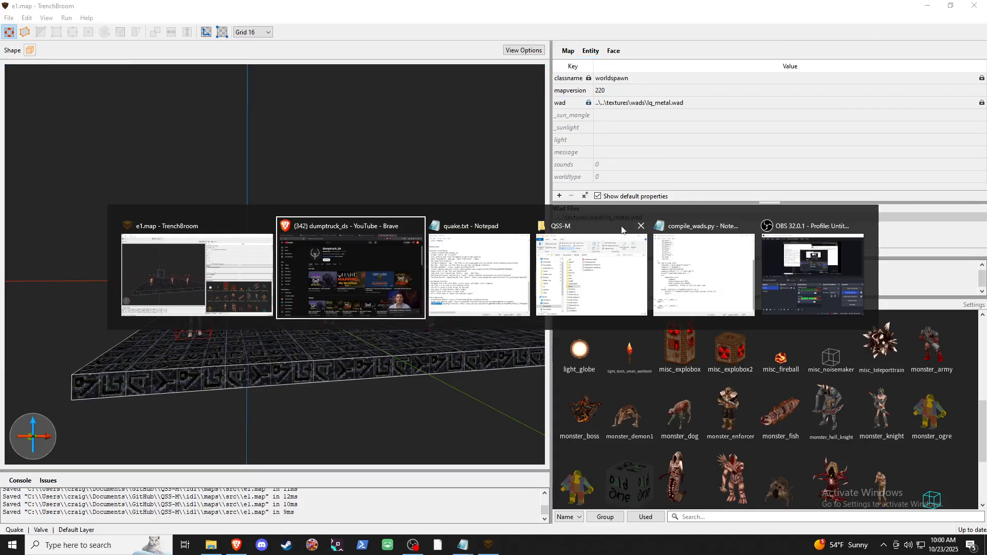
pyautogui.click(617, 268)
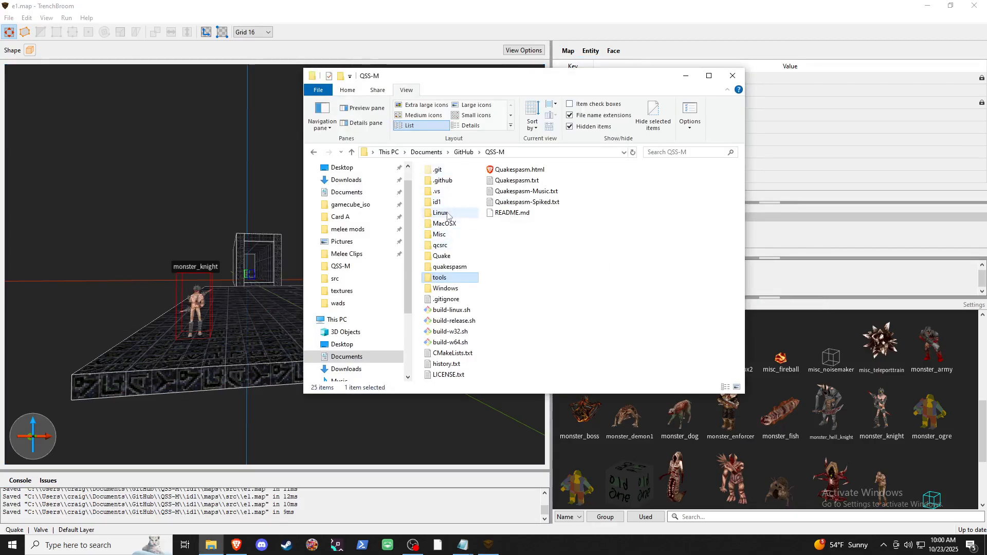
pyautogui.doubleClick(444, 277)
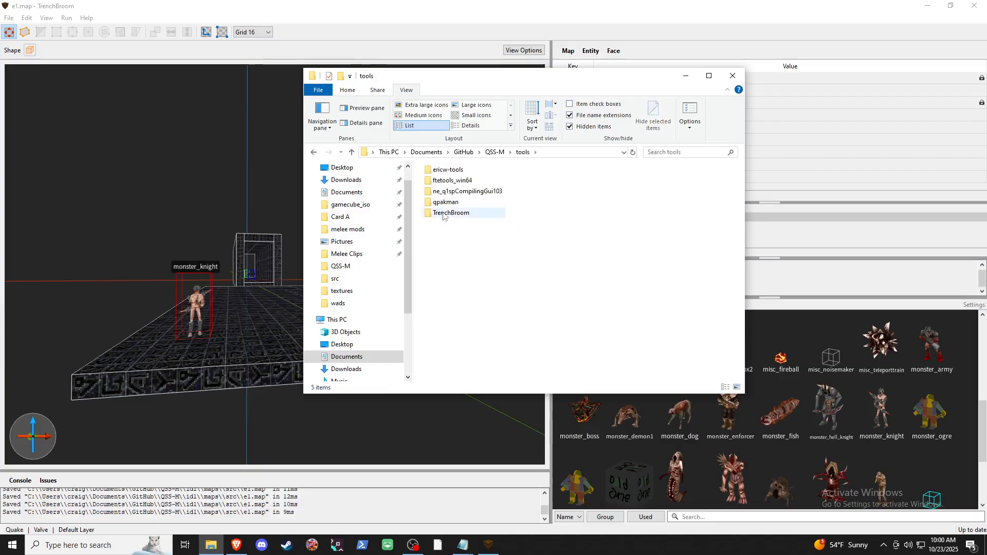
pyautogui.doubleClick(448, 191)
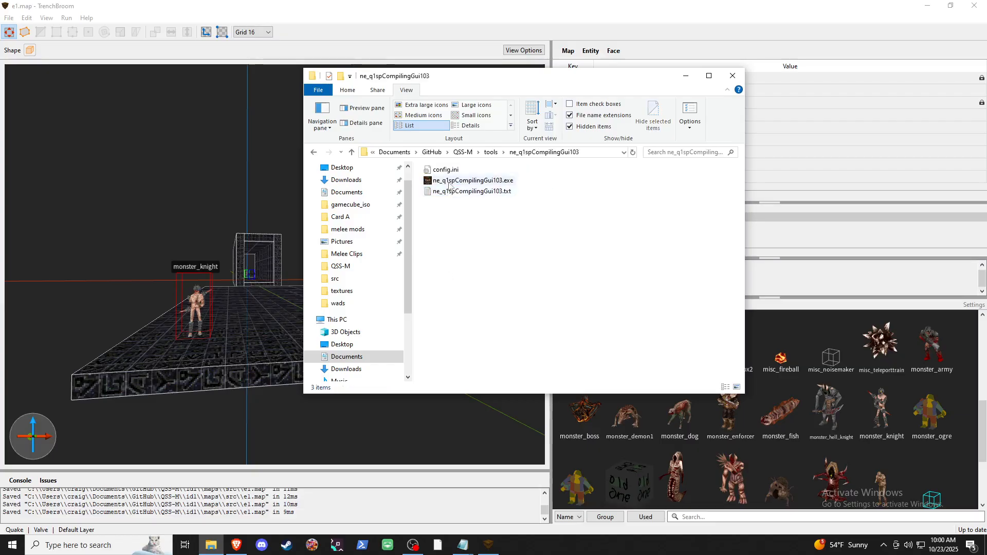
pyautogui.doubleClick(449, 182)
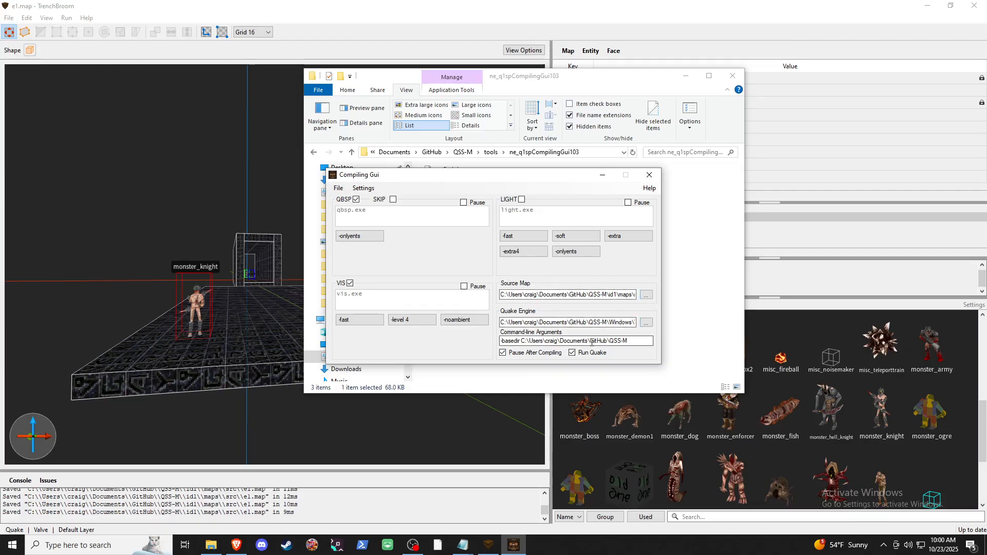
# - Review the compiler preferences, including the tools, working and output folder paths, and close them
pyautogui.click(366, 192)
pyautogui.click(378, 200)
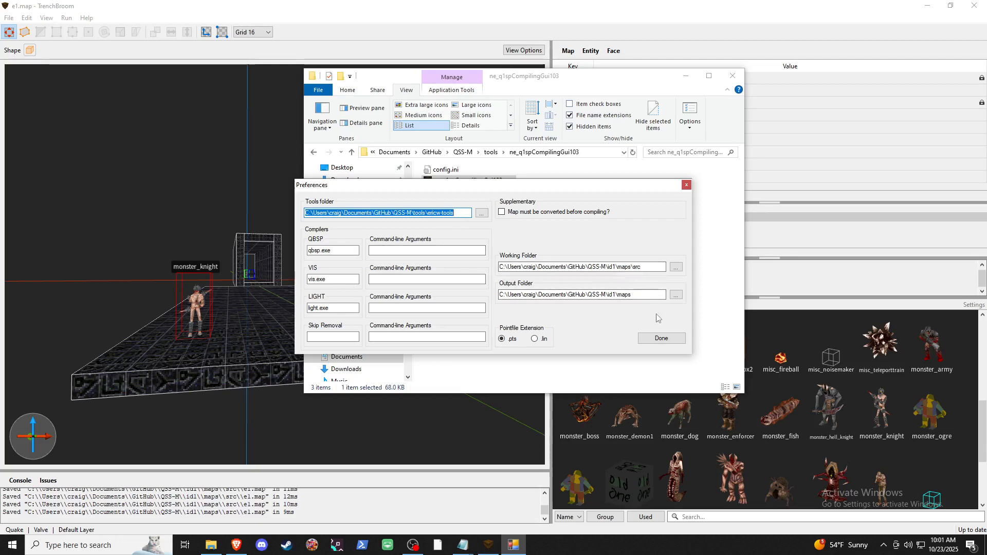
pyautogui.click(631, 295)
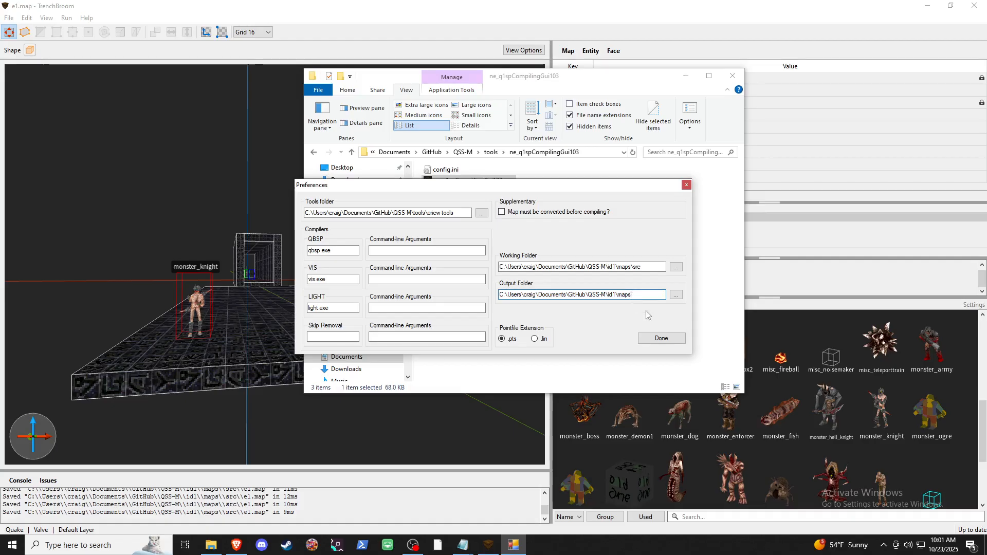
pyautogui.click(650, 338)
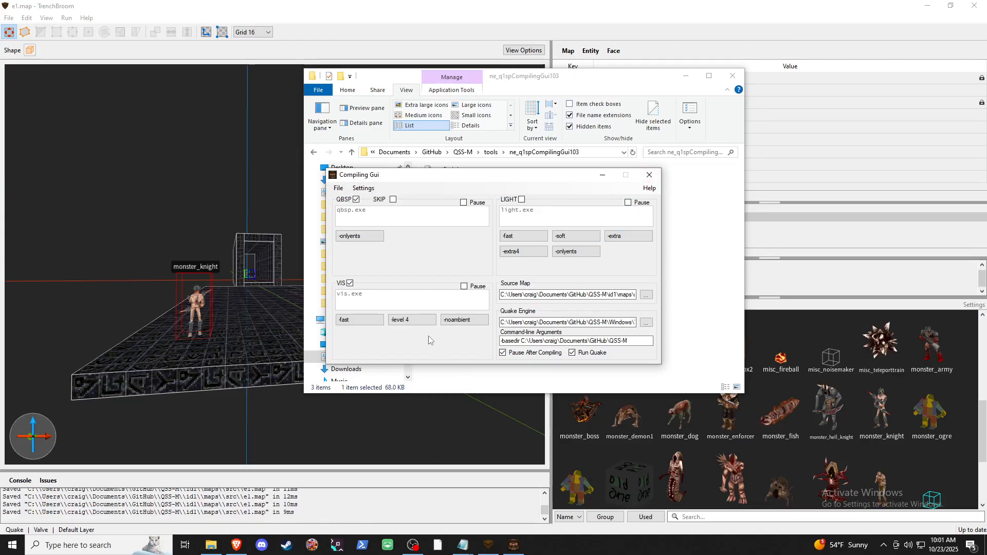
# - Compile e1.map with QBSP and VIS, check the console log back to the QBSP input and output file paths, and close the console
pyautogui.press('F5')
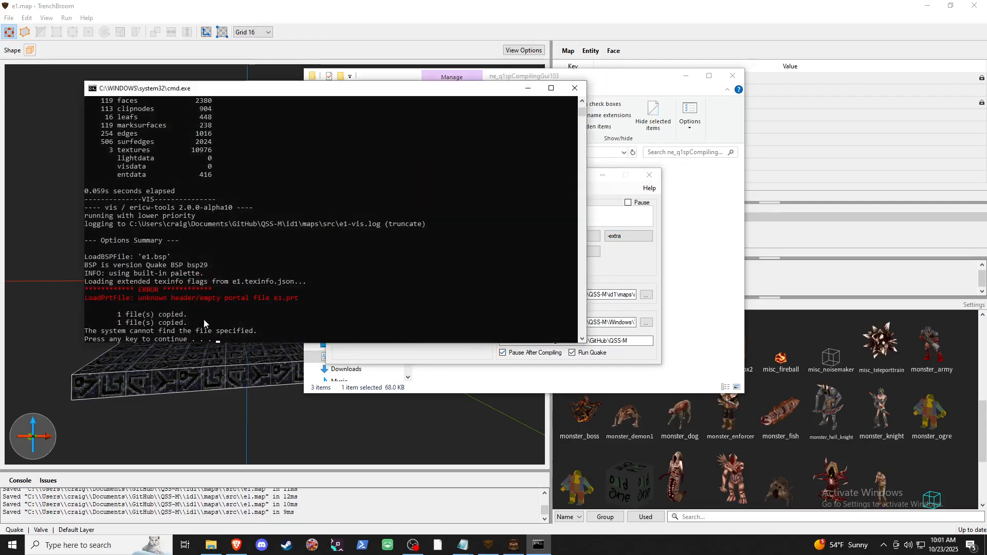
pyautogui.scroll(11, 218, 202)
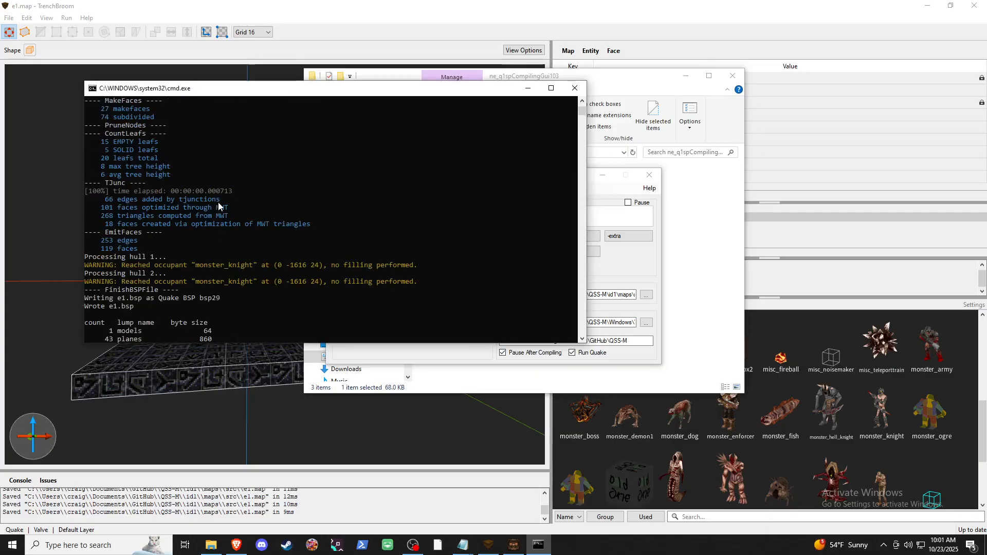
pyautogui.scroll(12, 218, 202)
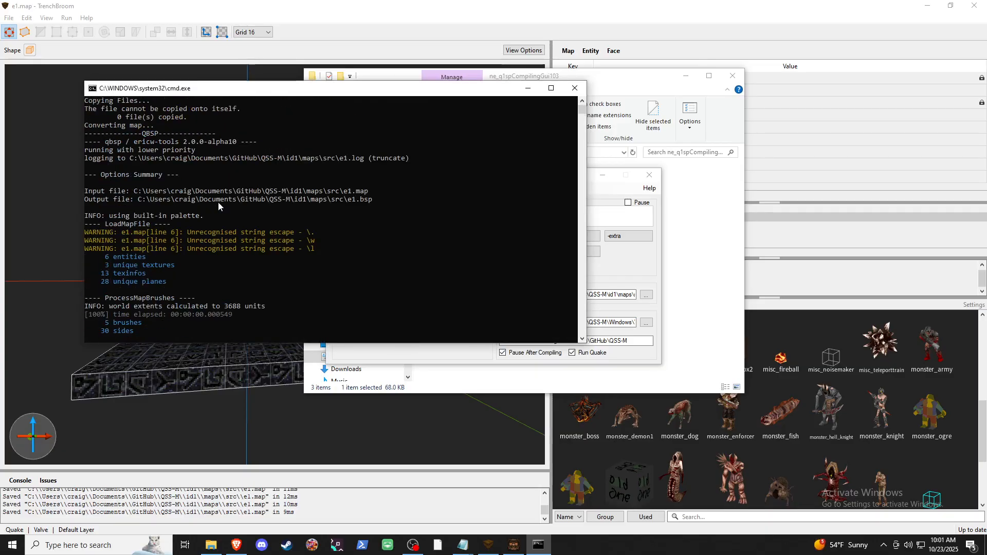
pyautogui.moveTo(123, 200); pyautogui.dragTo(350, 200)
pyautogui.moveTo(379, 200); pyautogui.dragTo(117, 149)
pyautogui.click(324, 199)
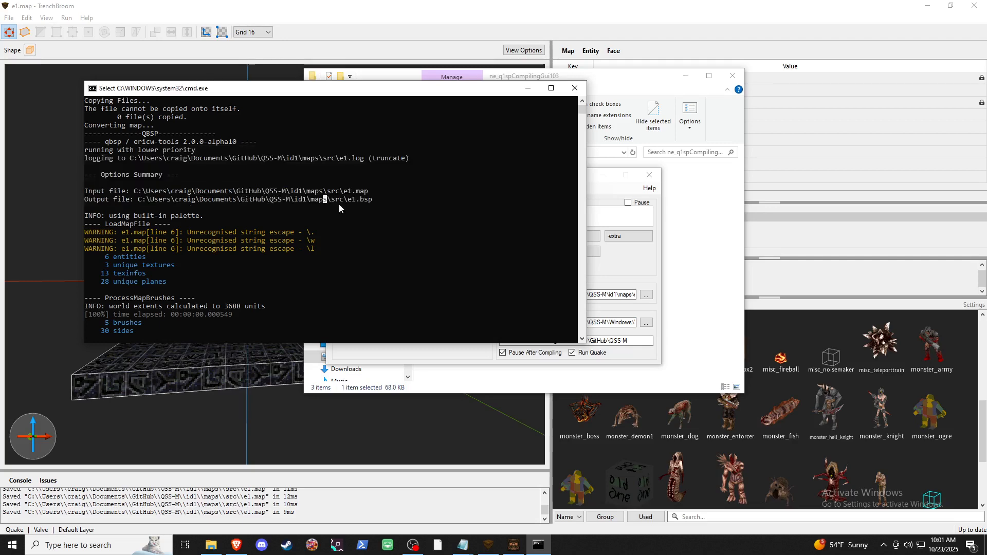
pyautogui.click(574, 89)
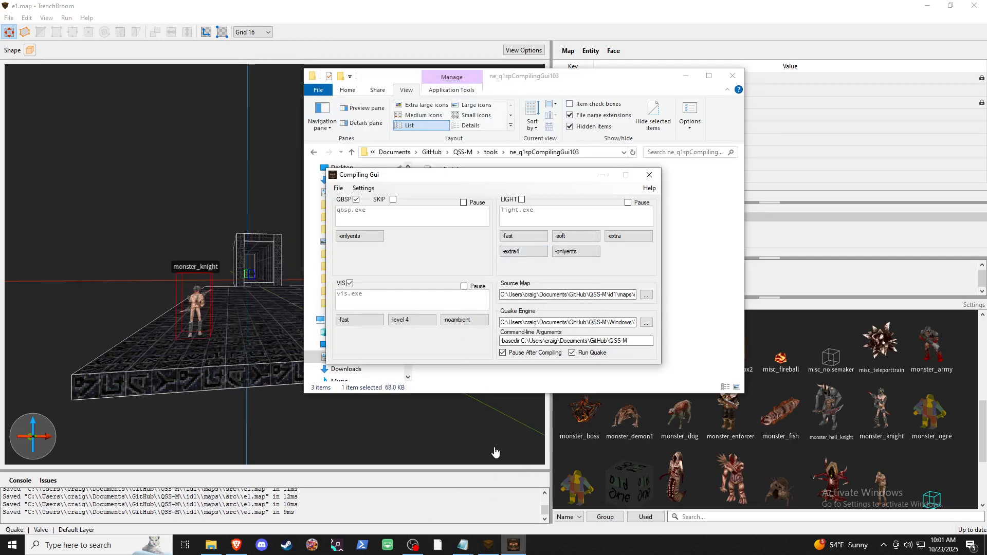
pyautogui.click(413, 545)
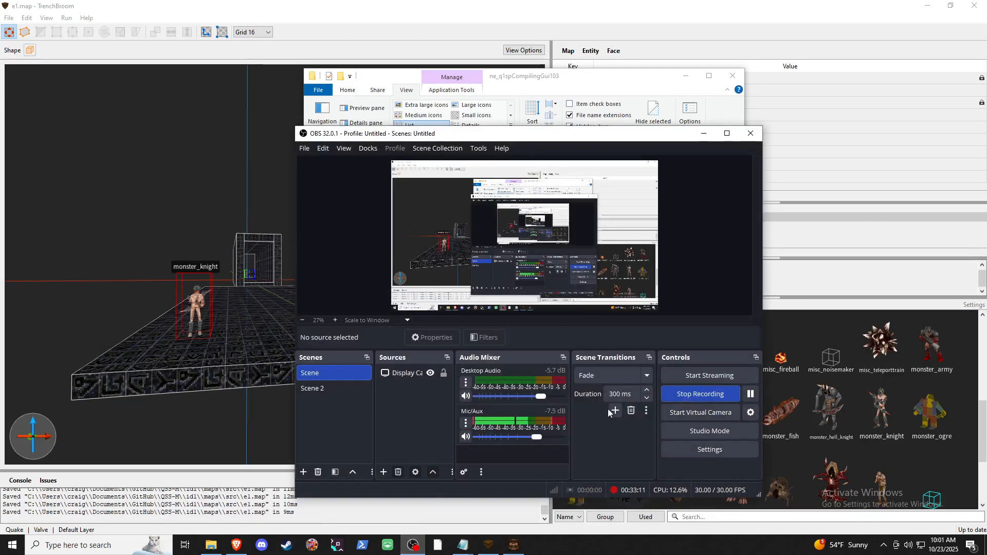